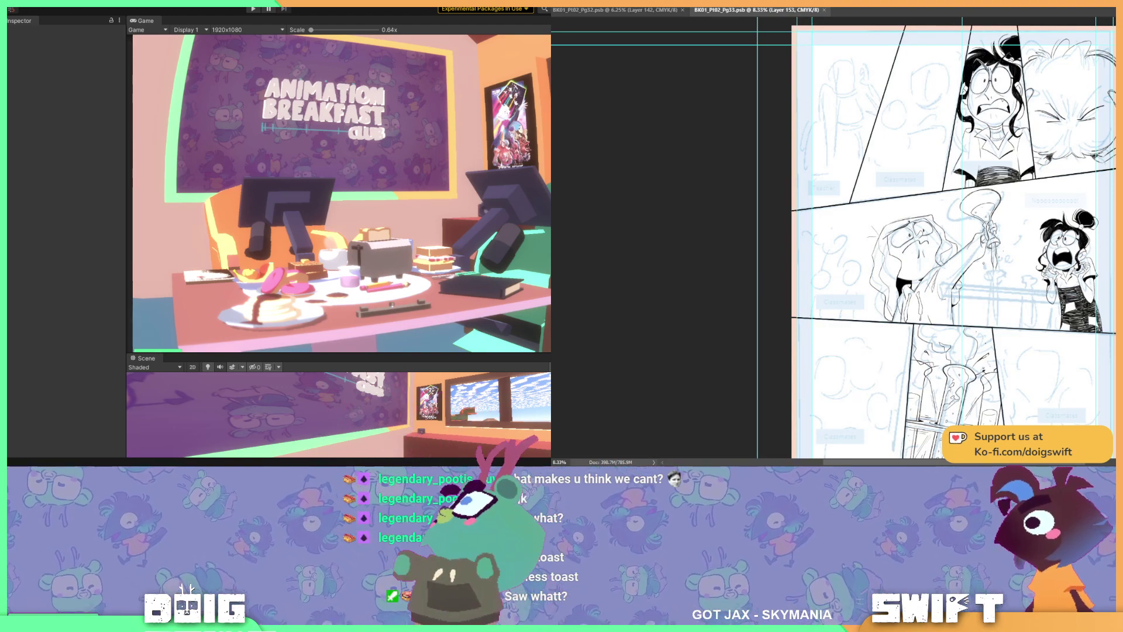
- Zoom the comic page to 12.5% and pan to the middle panel with both girls
key("ctrl+plus")
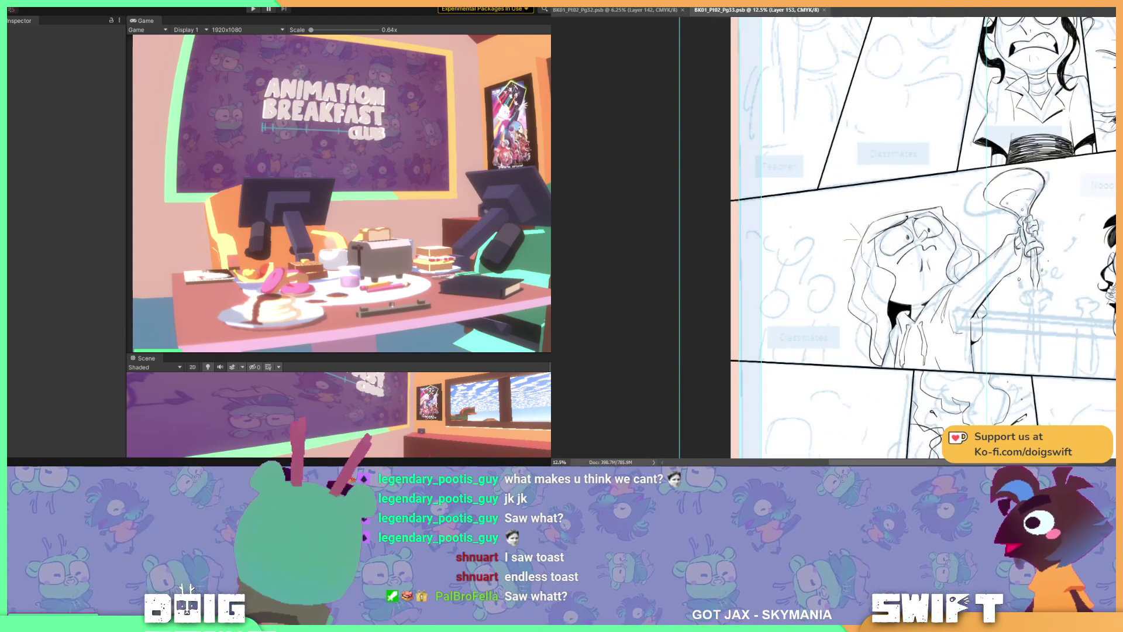
left_click_drag(924, 263, 819, 226)
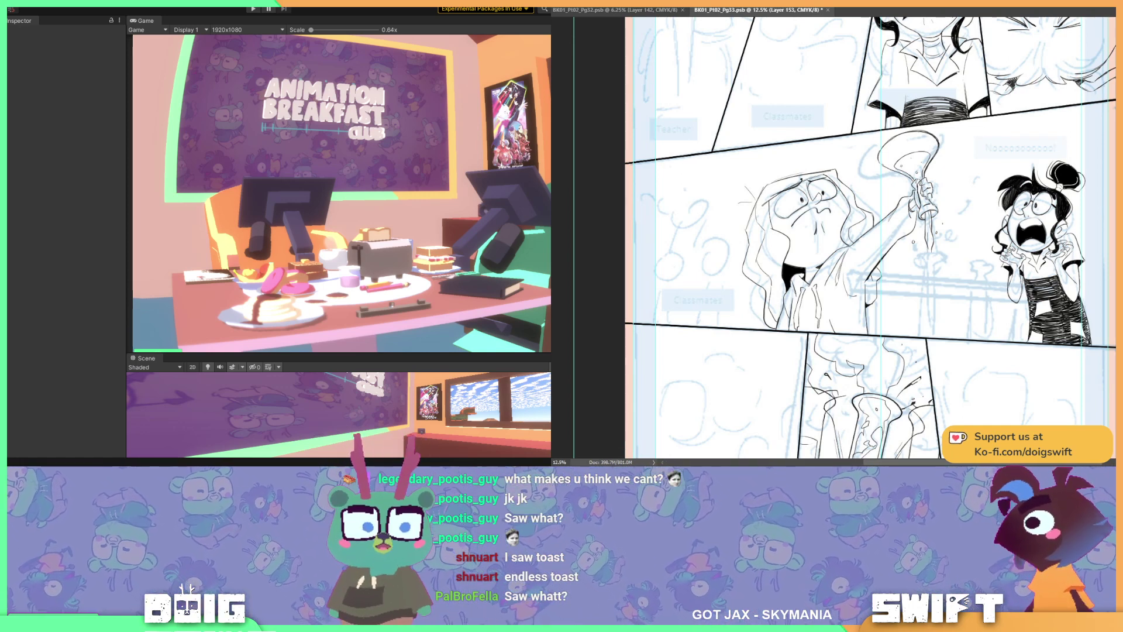
- Make Layer 152 the active layer (Alt+[) while keeping the middle panel framed
left_click_drag(872, 234, 900, 227)
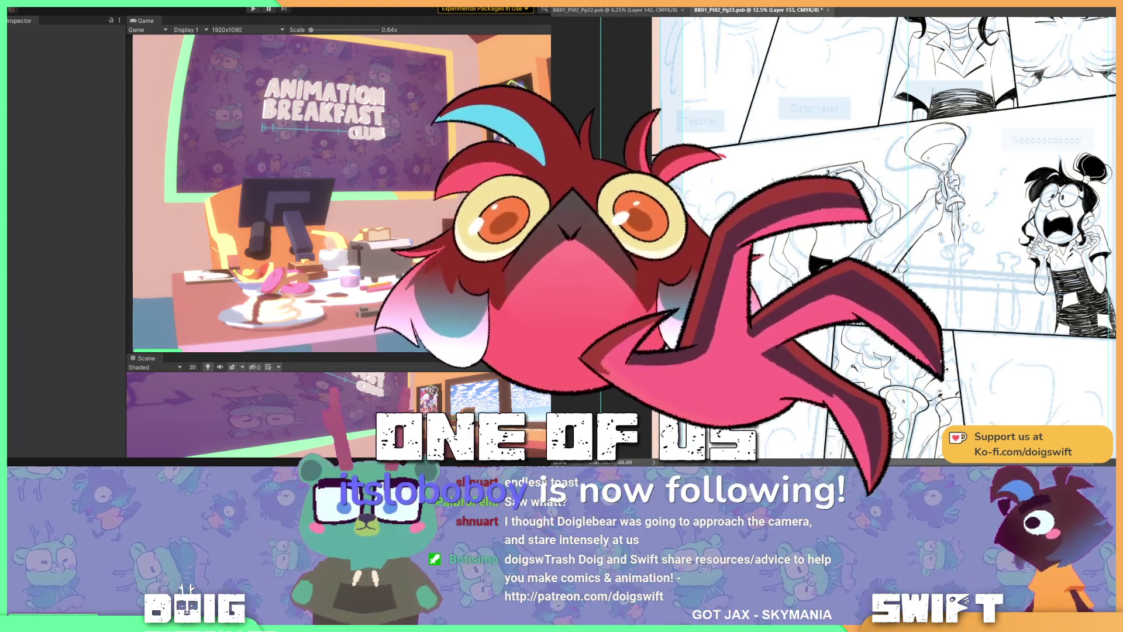
scroll(877, 234, "down", 1)
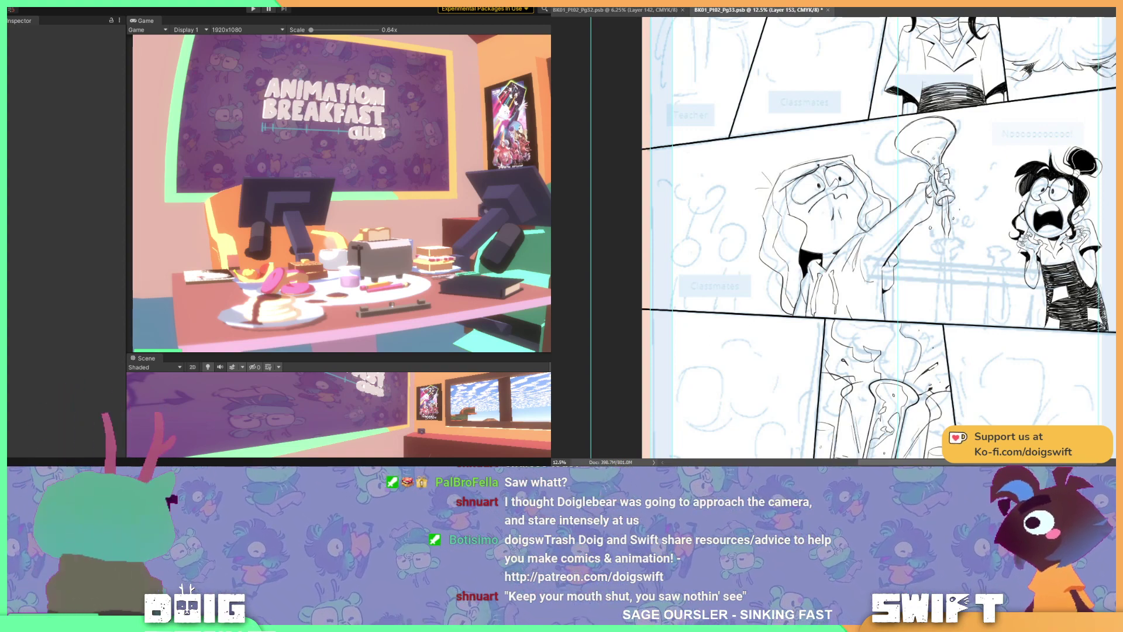
key("alt+bracketleft")
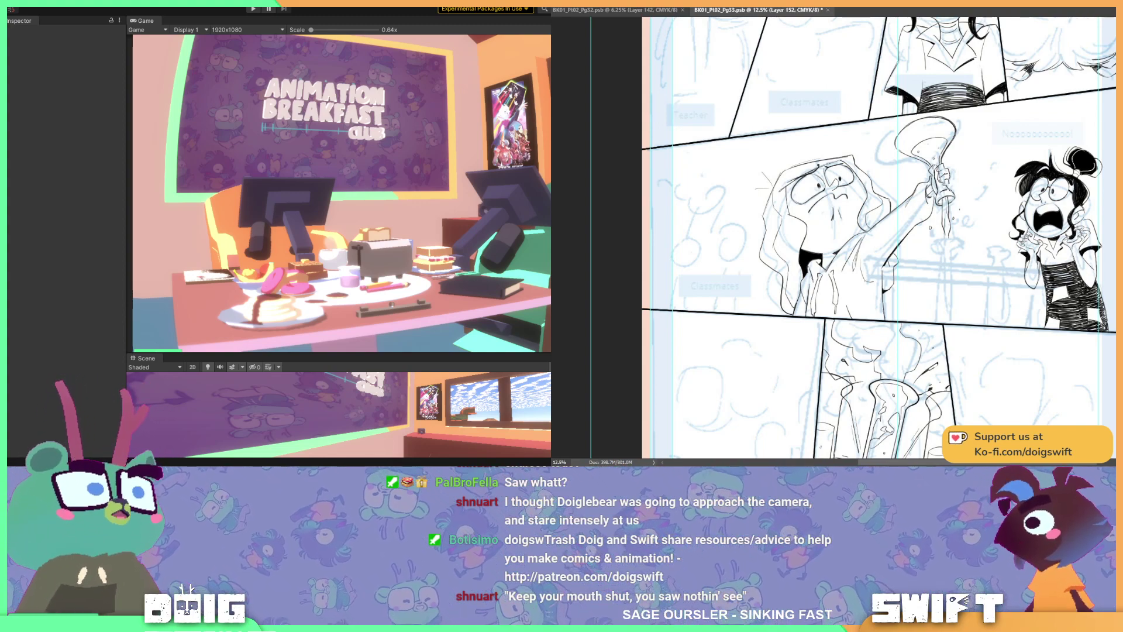
left_click_drag(878, 234, 871, 237)
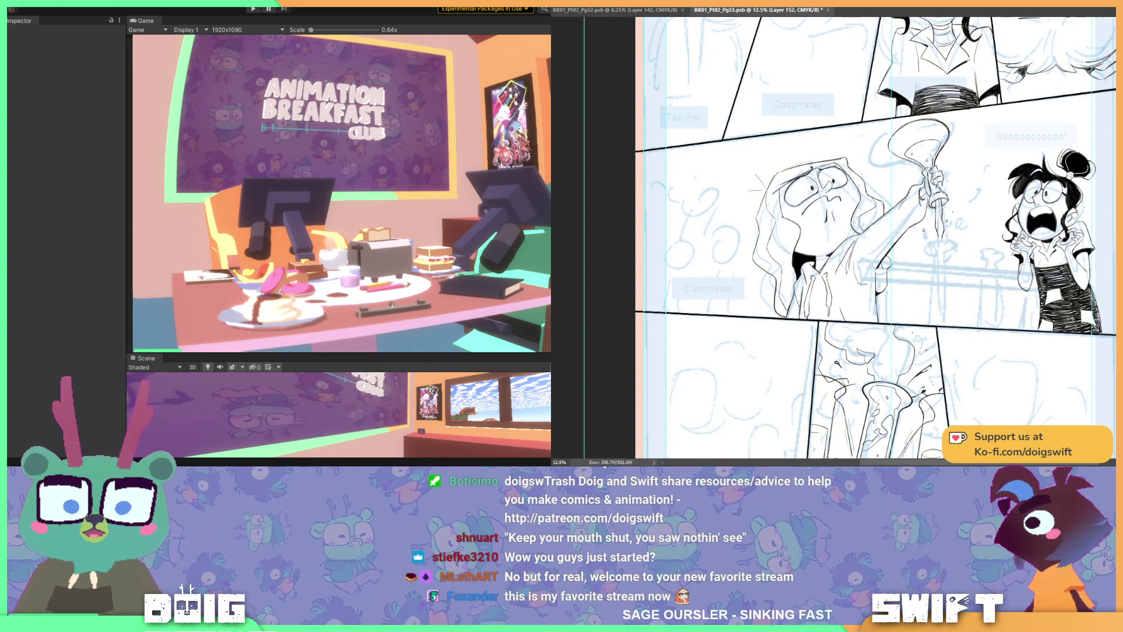
scroll(876, 237, "down", 1)
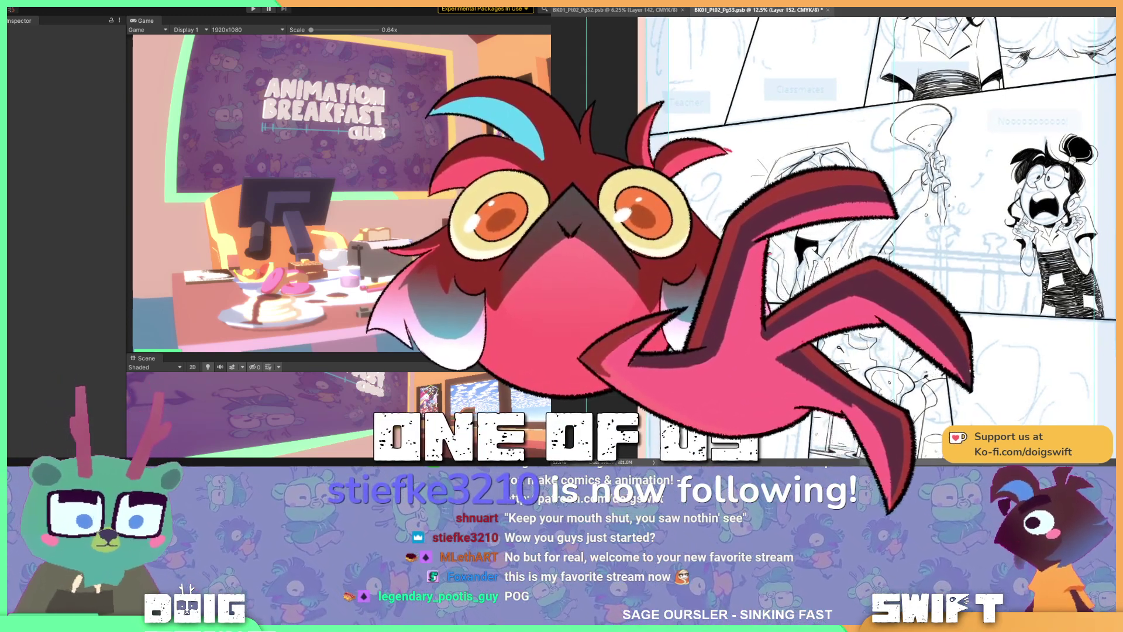
scroll(875, 237, "down", 1)
scroll(876, 237, "down", 2)
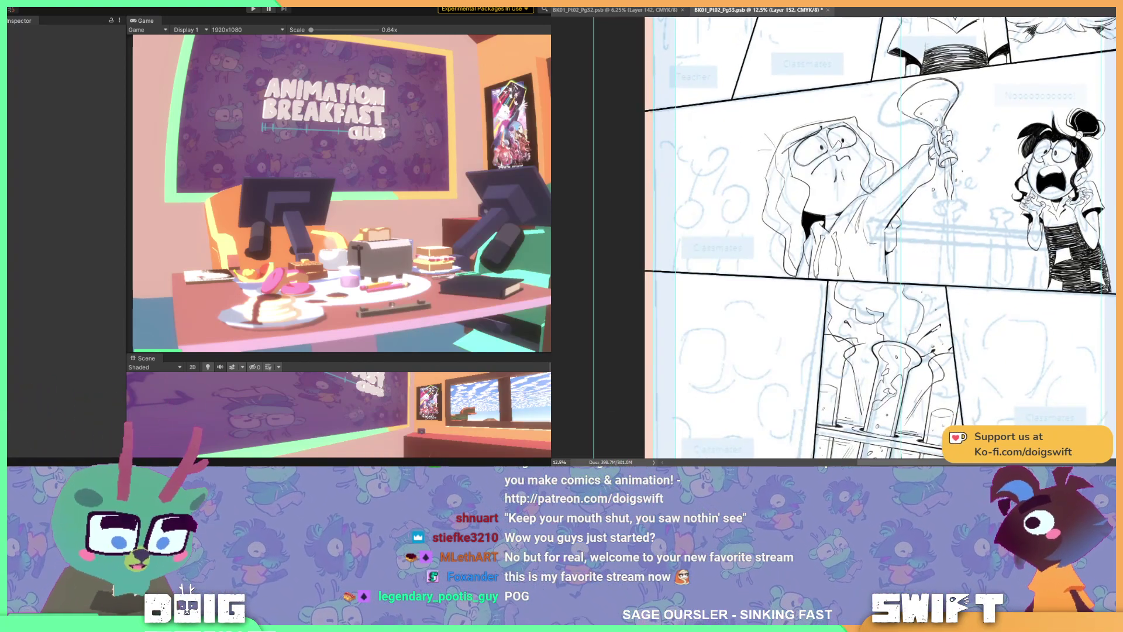
scroll(881, 237, "down", 1)
scroll(881, 237, "up", 3)
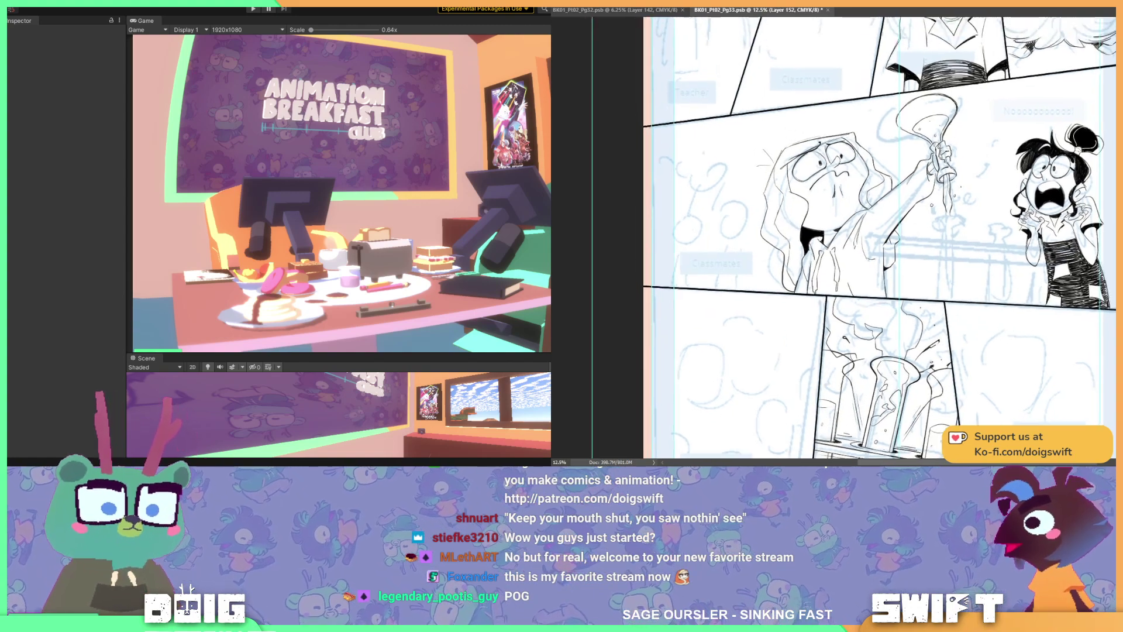
scroll(880, 237, "up", 1)
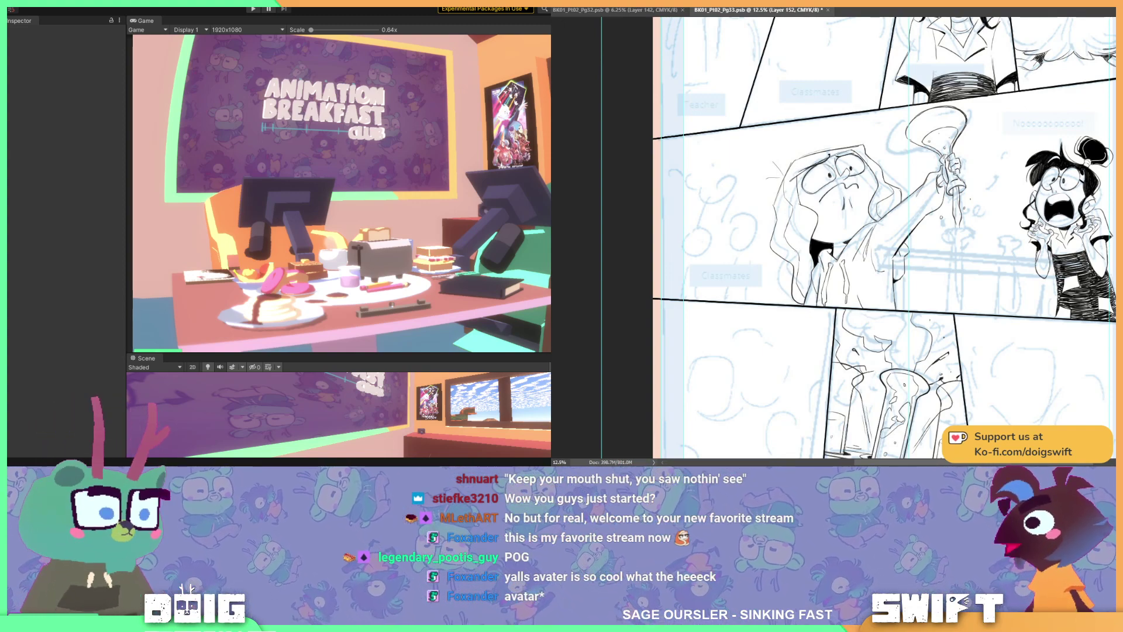
- Pan the canvas toward the raised flask and the test-tube rack below it
left_click_drag(877, 234, 839, 189)
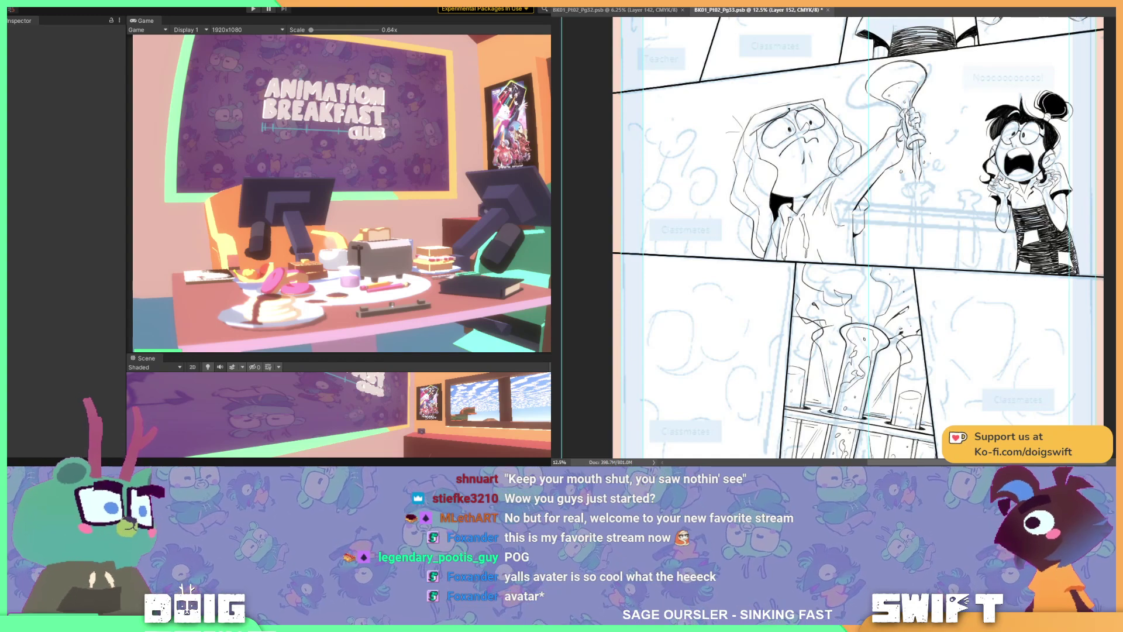
left_click_drag(866, 234, 833, 222)
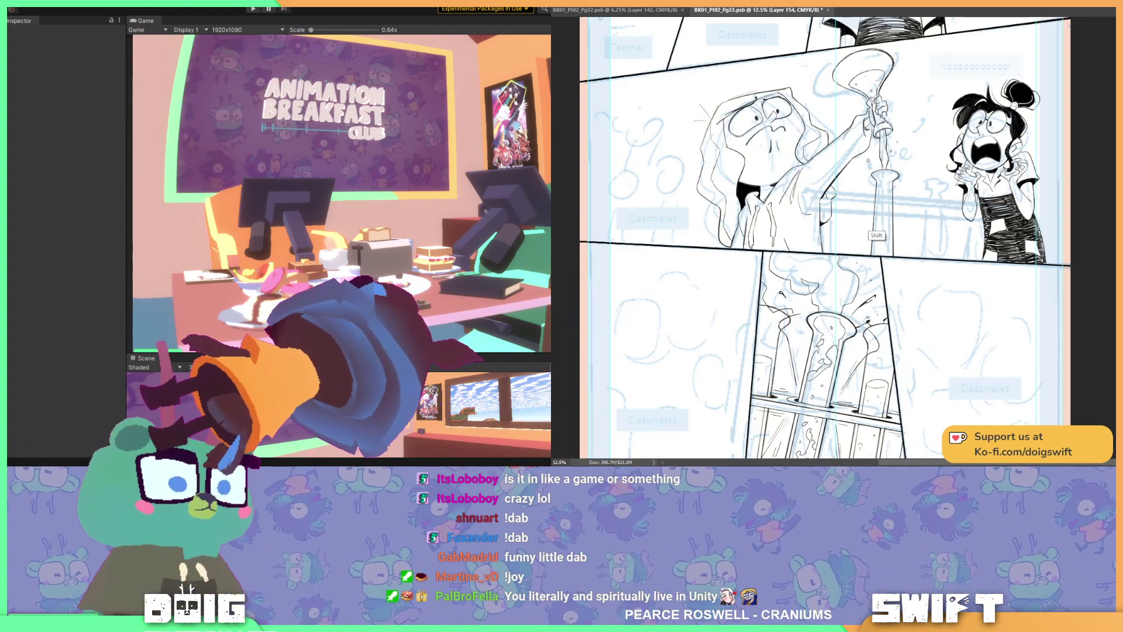
- Ink straight Shift-constrained lines in the lower panel's test tubes, then shrink the preview area
key("shift")
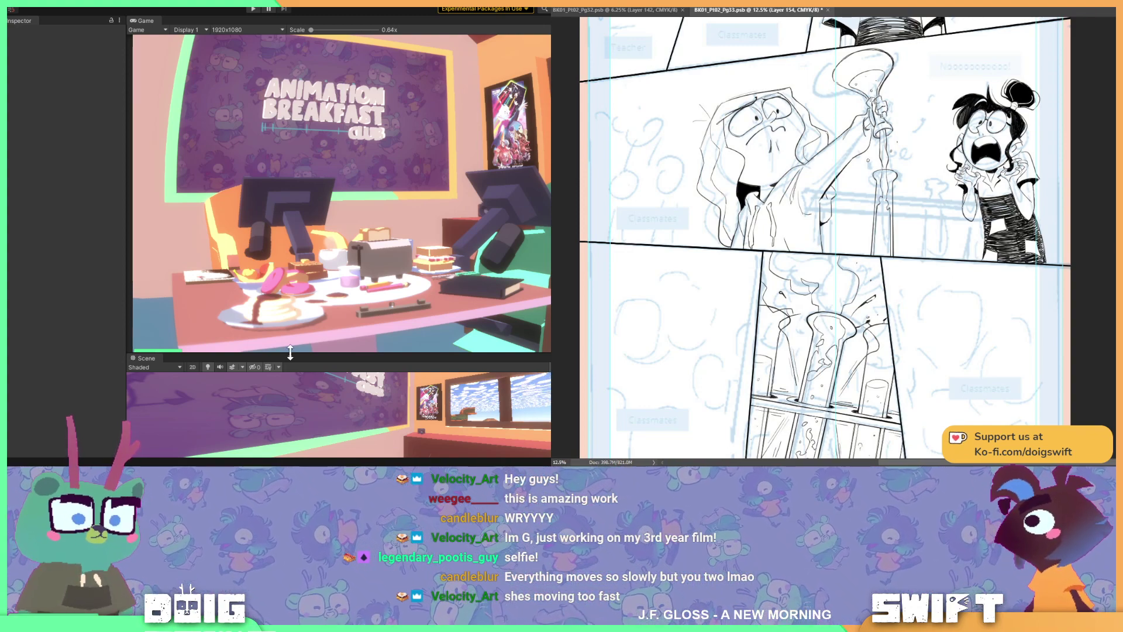
left_click_drag(296, 354, 307, 270)
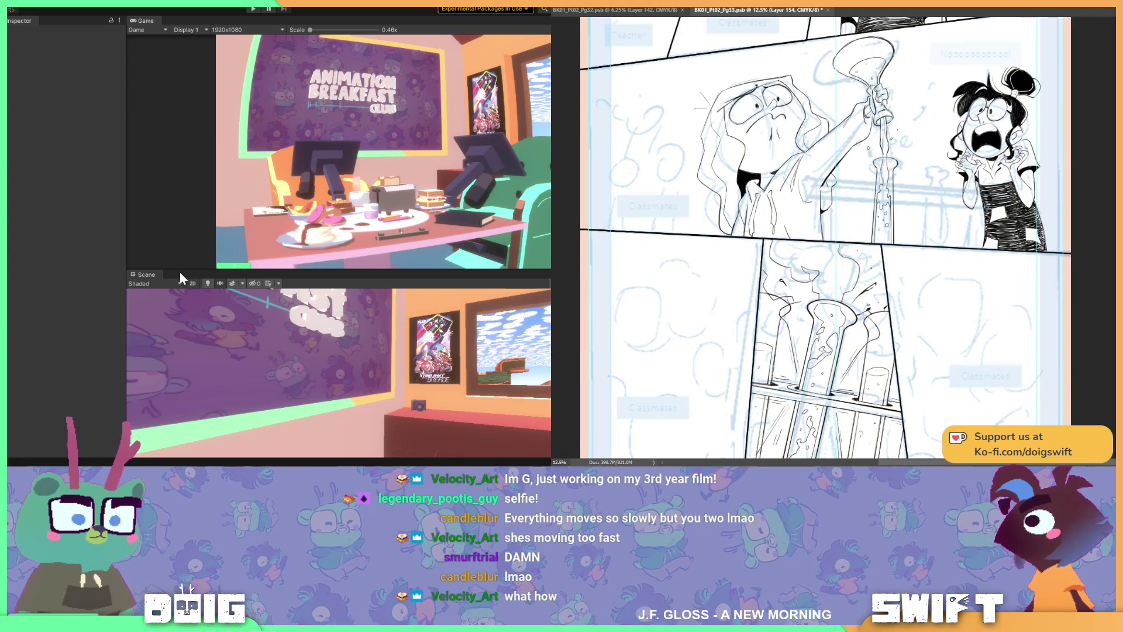
- Enlarge the Unity Scene view, orbit the camera and select the Swift character
left_click_drag(182, 269, 170, 354)
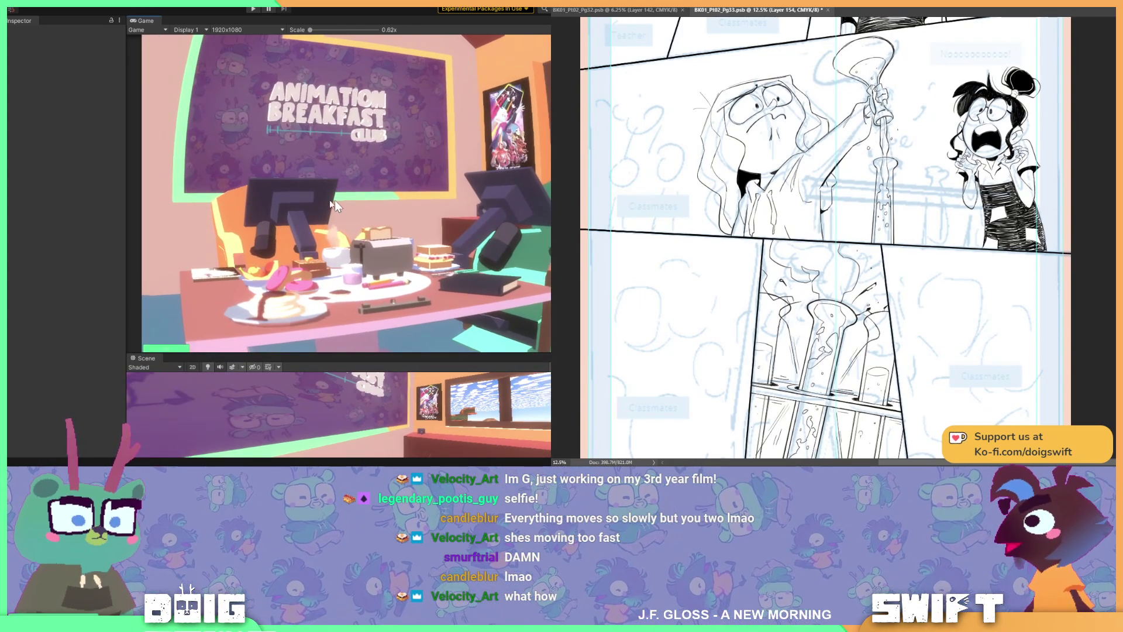
left_click_drag(310, 354, 310, 121)
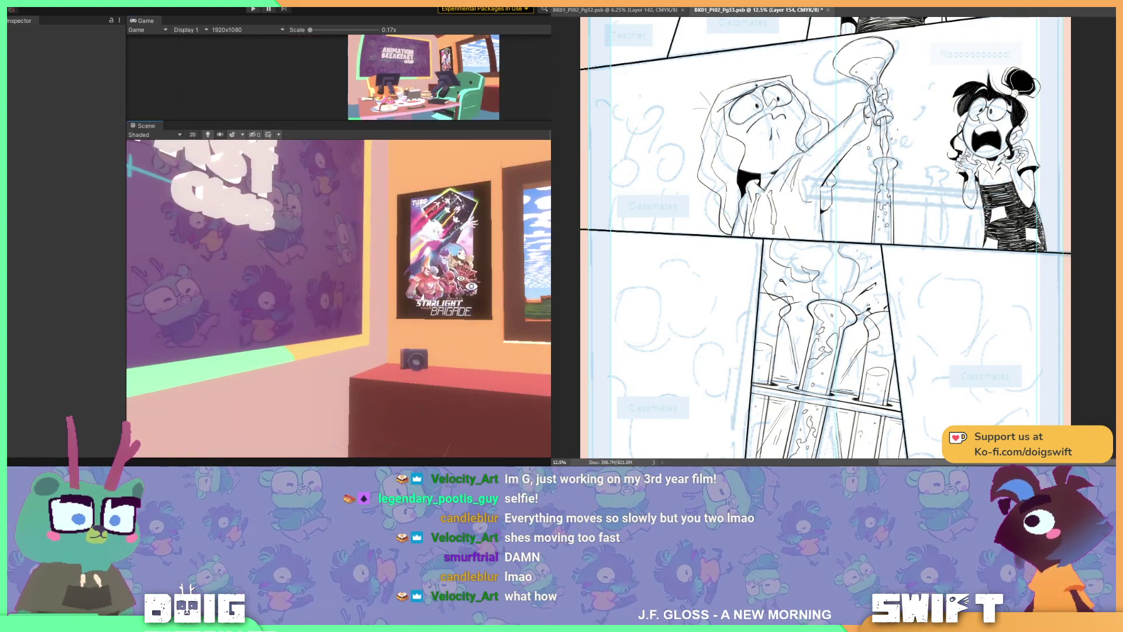
middle_click_drag(234, 263, 172, 293)
right_click_drag(173, 292, 416, 318)
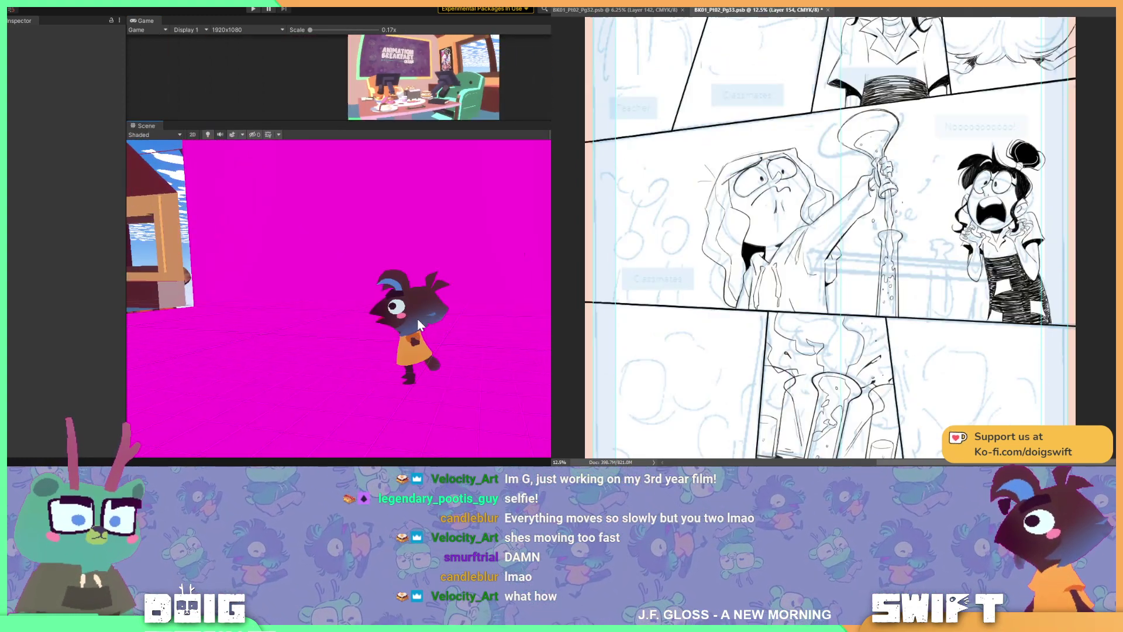
left_click(417, 318)
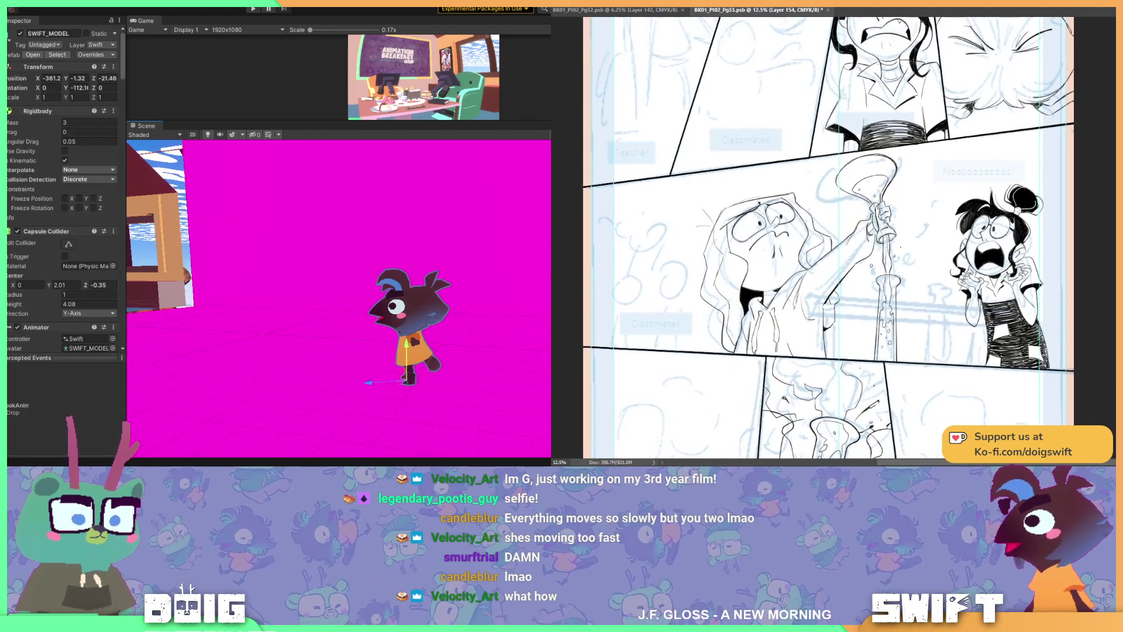
- Open Window > Animation > Animation, then save and close the Pg33 comic page
left_click(17, 5)
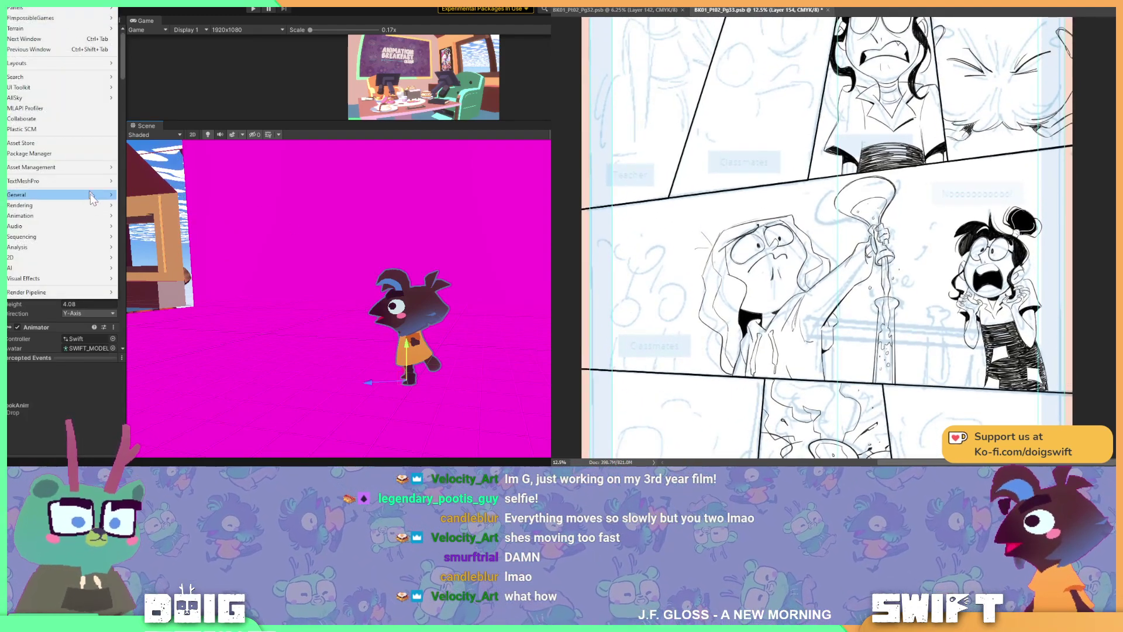
mouse_move(82, 221)
left_click(151, 216)
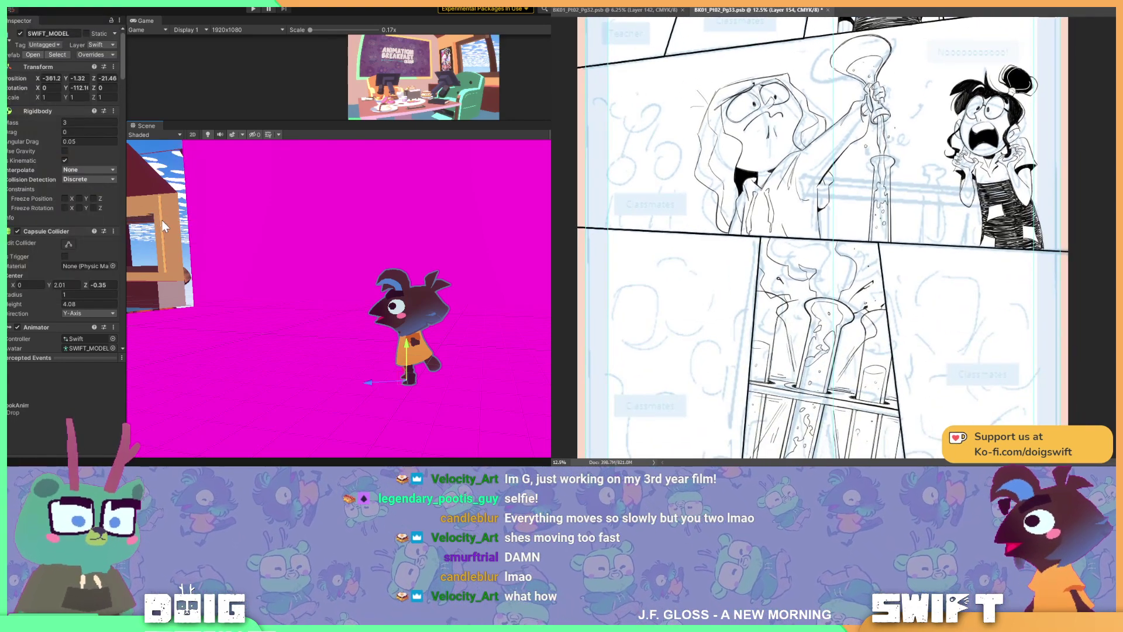
key("ctrl+s")
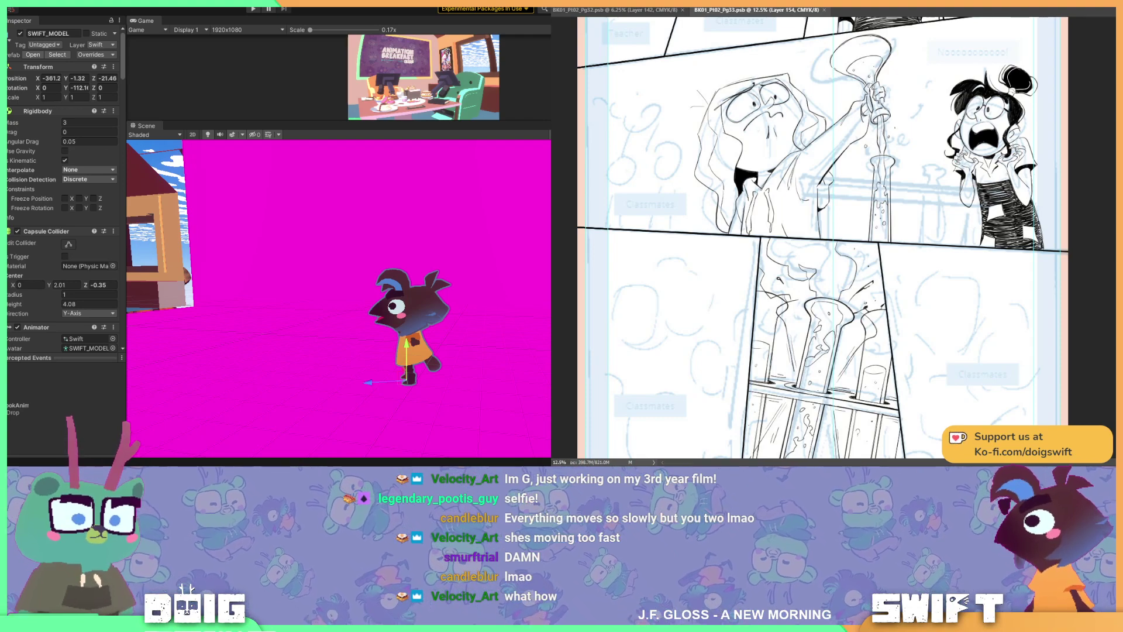
key("ctrl+w")
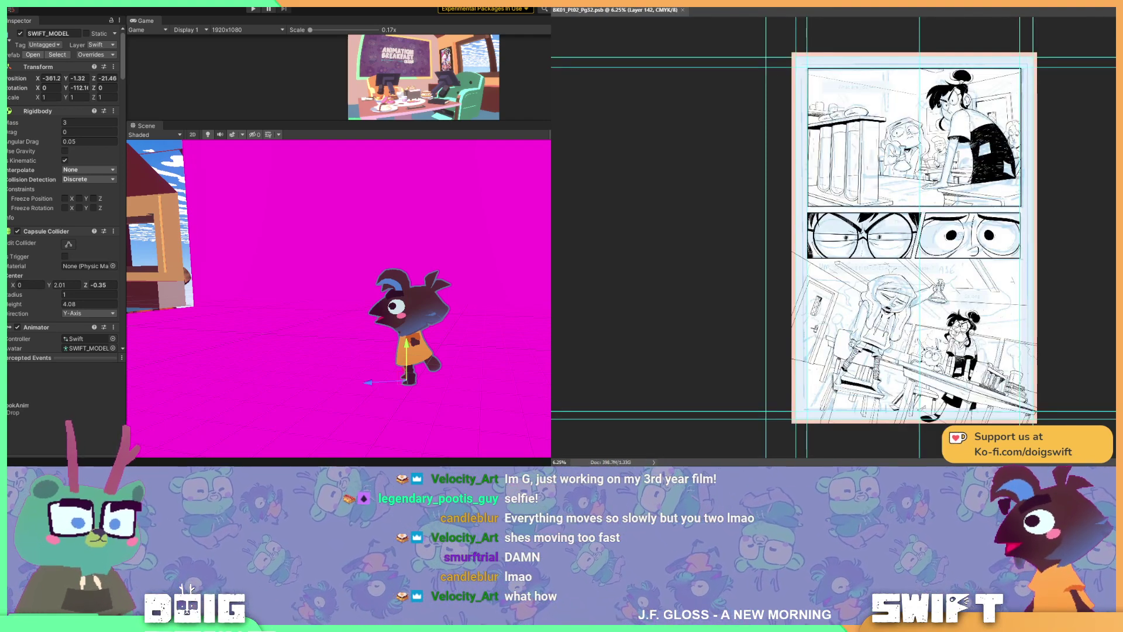
- Use the keyboard to reopen BK01_Pt02_Pg33.psb through File > Open Recent
key("alt+e")
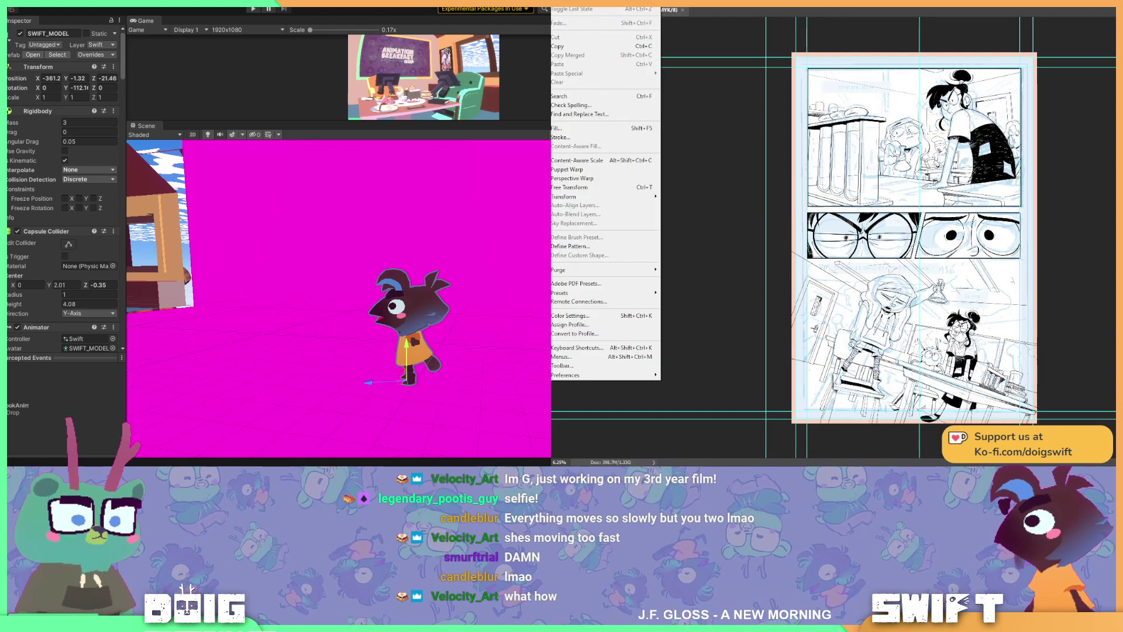
key("Left")
key("Down")
key("Down")
key("Down")
key("Down")
key("Down")
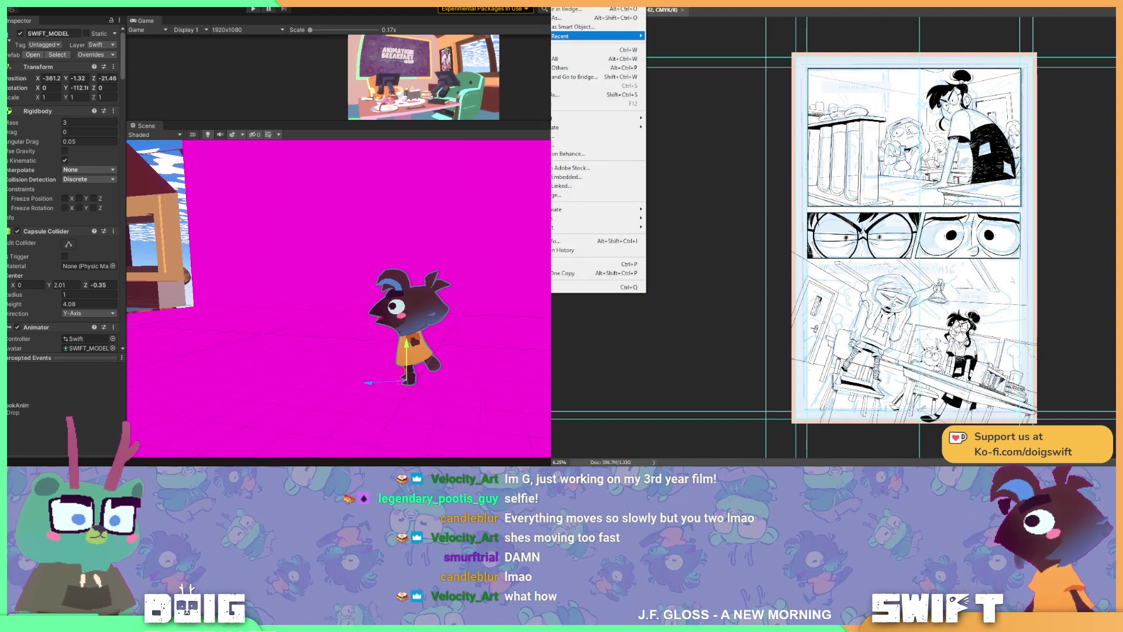
key("Right")
key("Down")
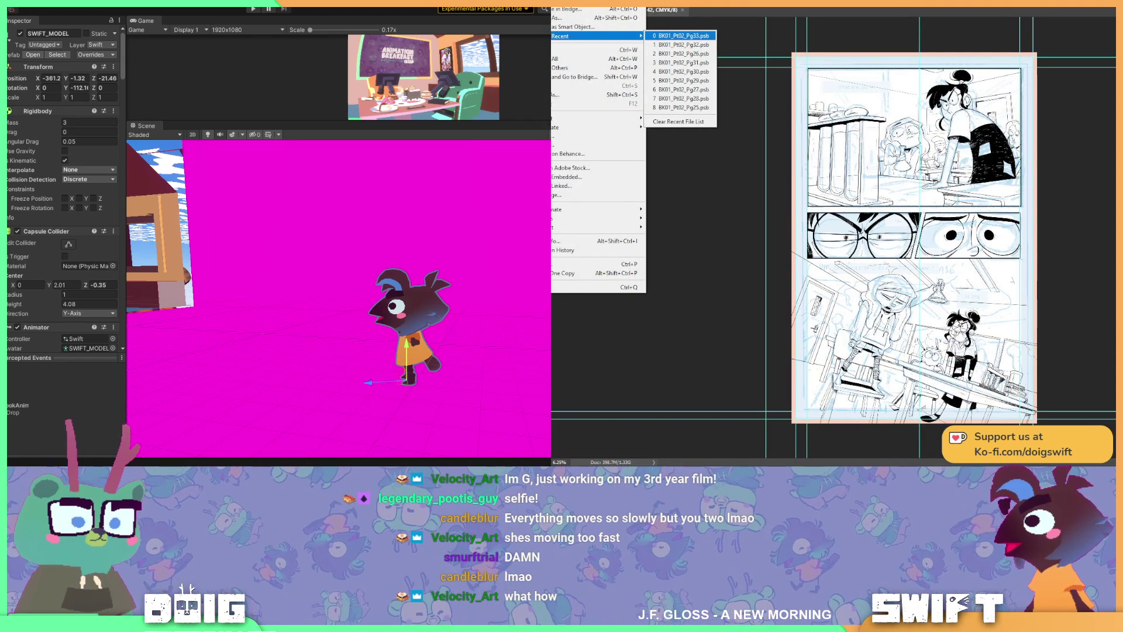
key("Return")
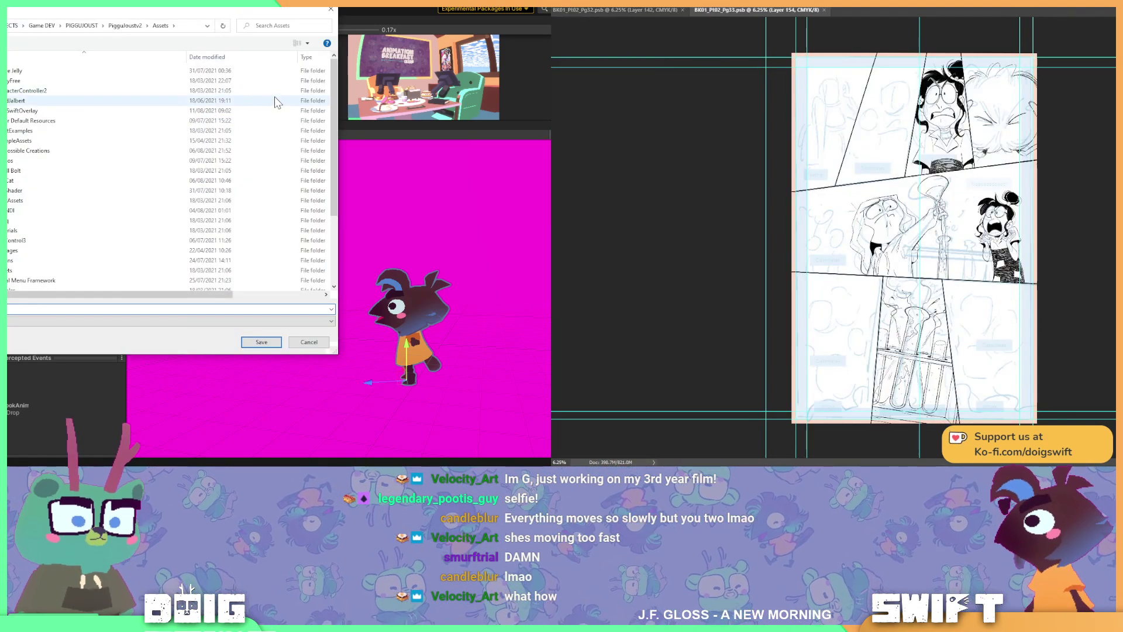
- Save the animation clip into DoigSwiftOverlay > Animators > Swift Animations
key("ctrl+equal")
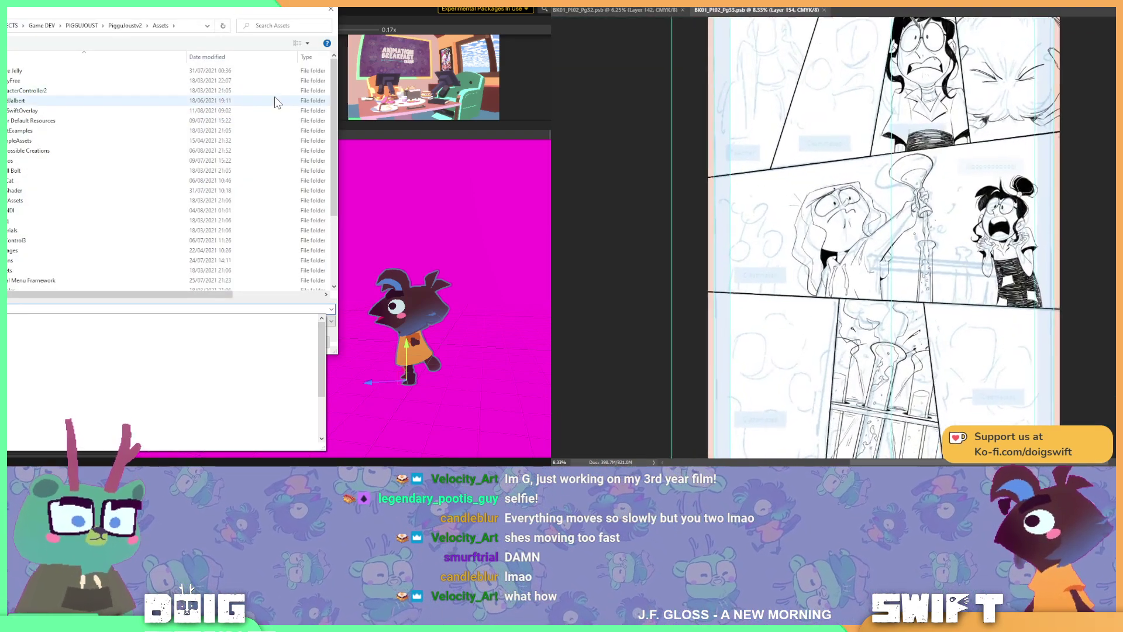
double_click(35, 110)
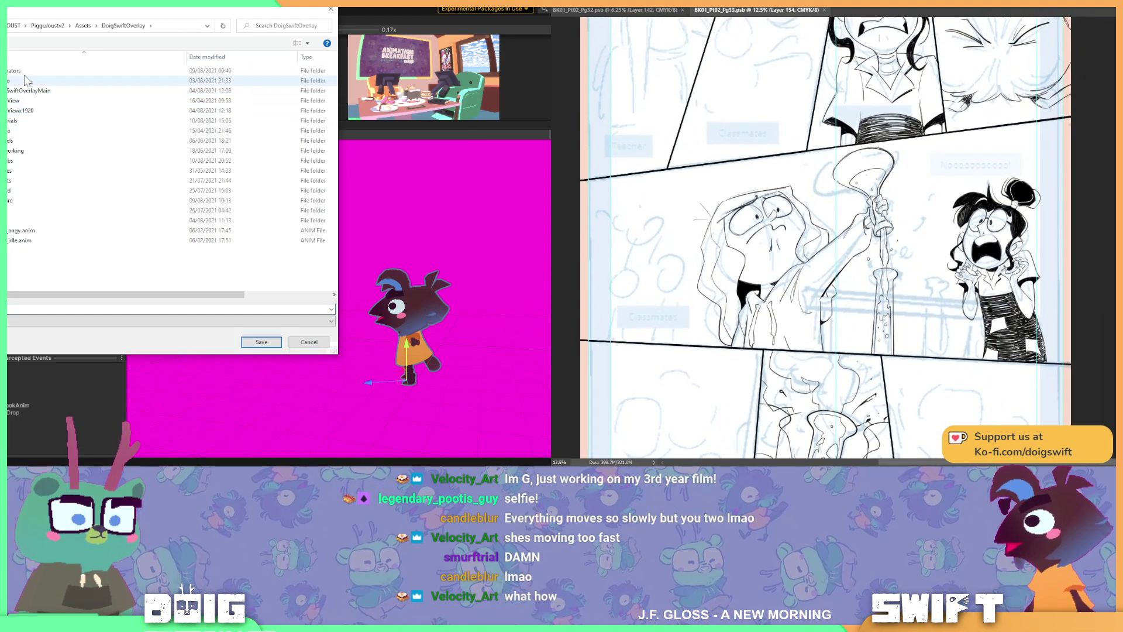
double_click(22, 71)
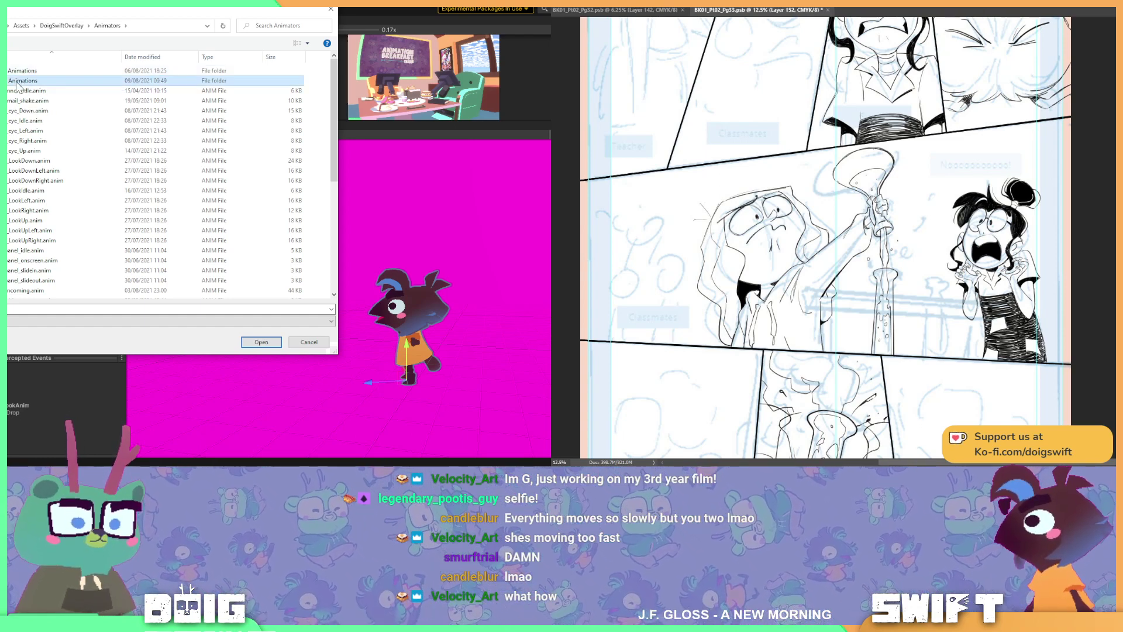
double_click(20, 81)
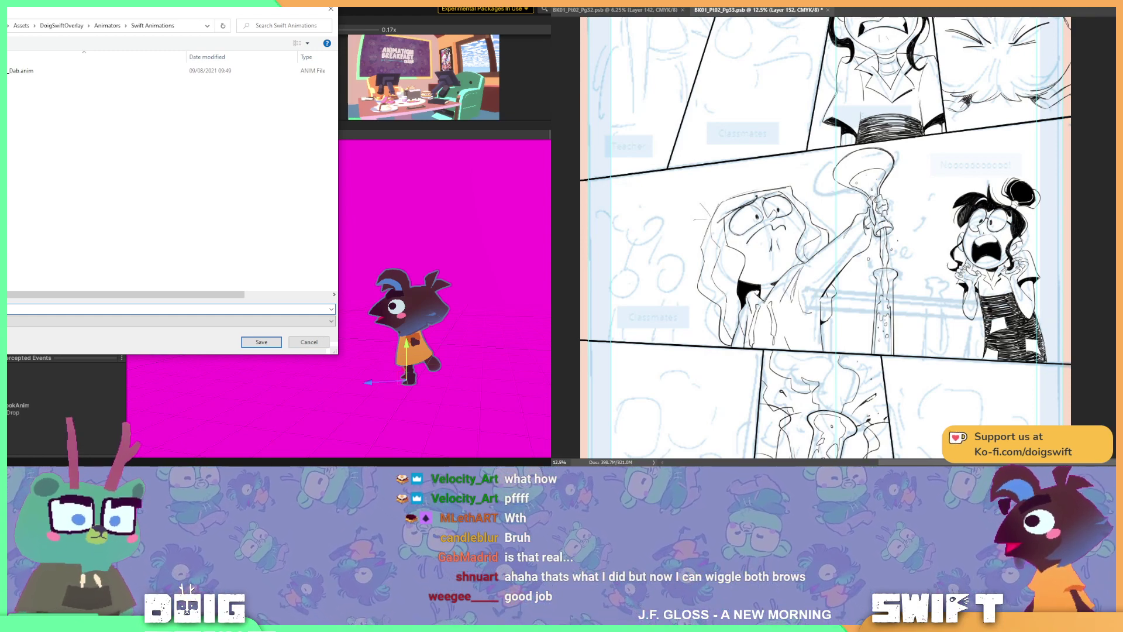
left_click(262, 342)
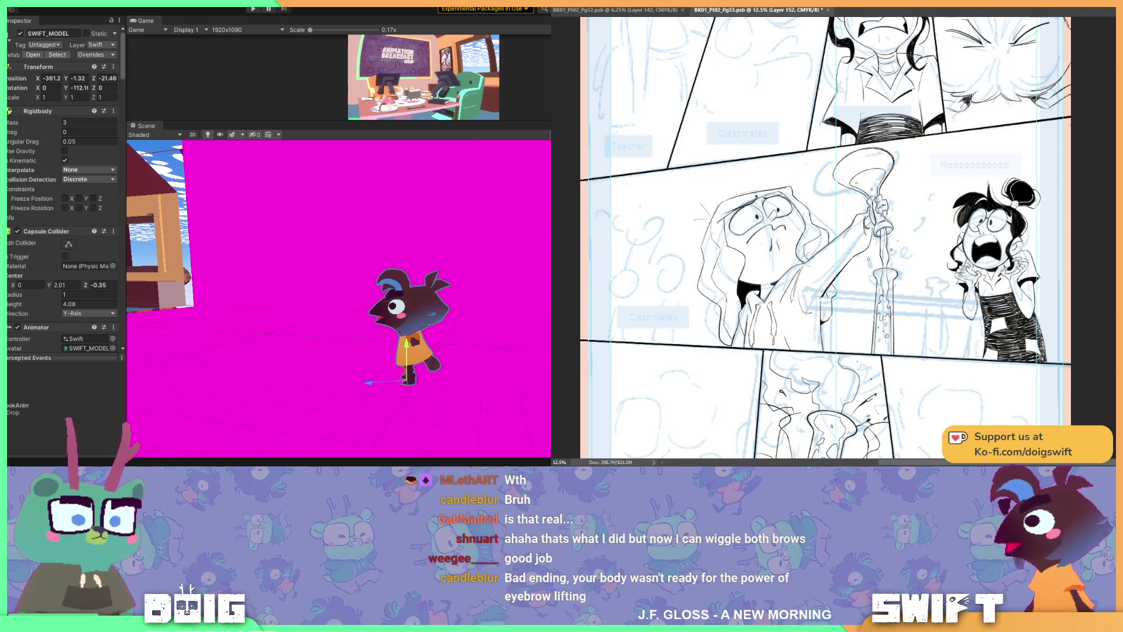
- Rotate the comic page view, frame Swift in the Scene view, and select bone DEF-brow.L
key("ctrl")
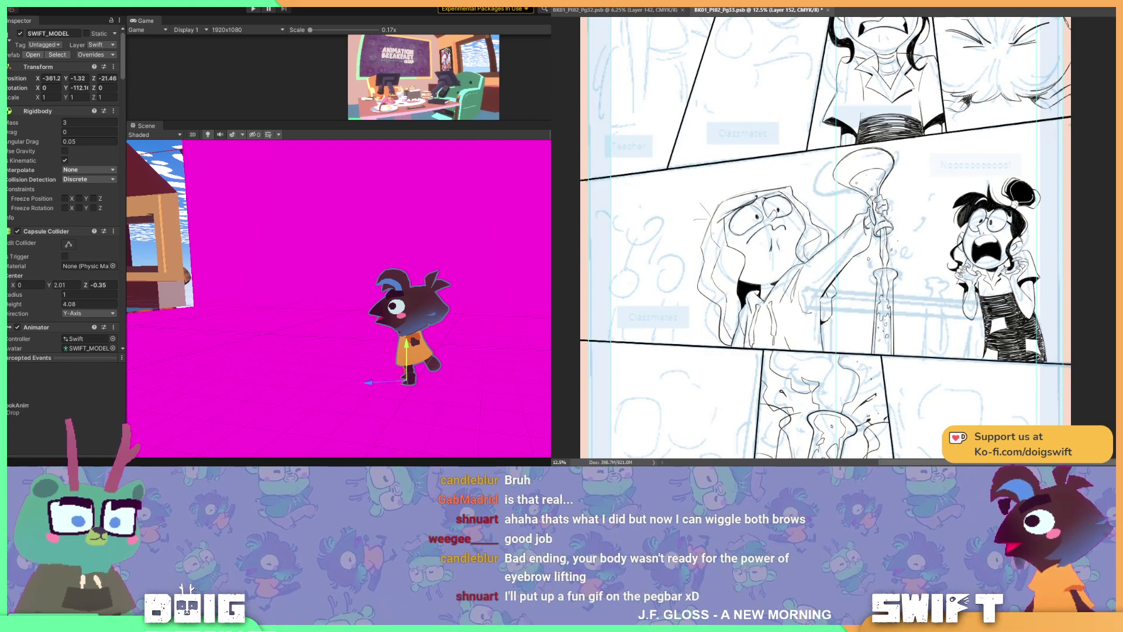
left_click_drag(936, 146, 998, 191)
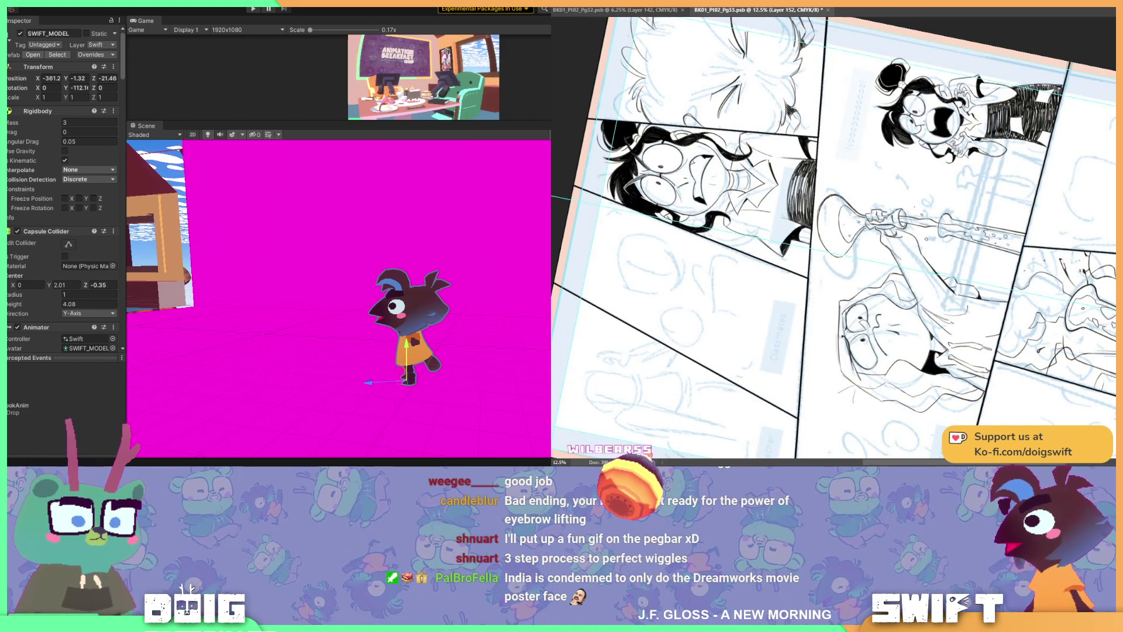
right_click_drag(348, 331, 375, 321)
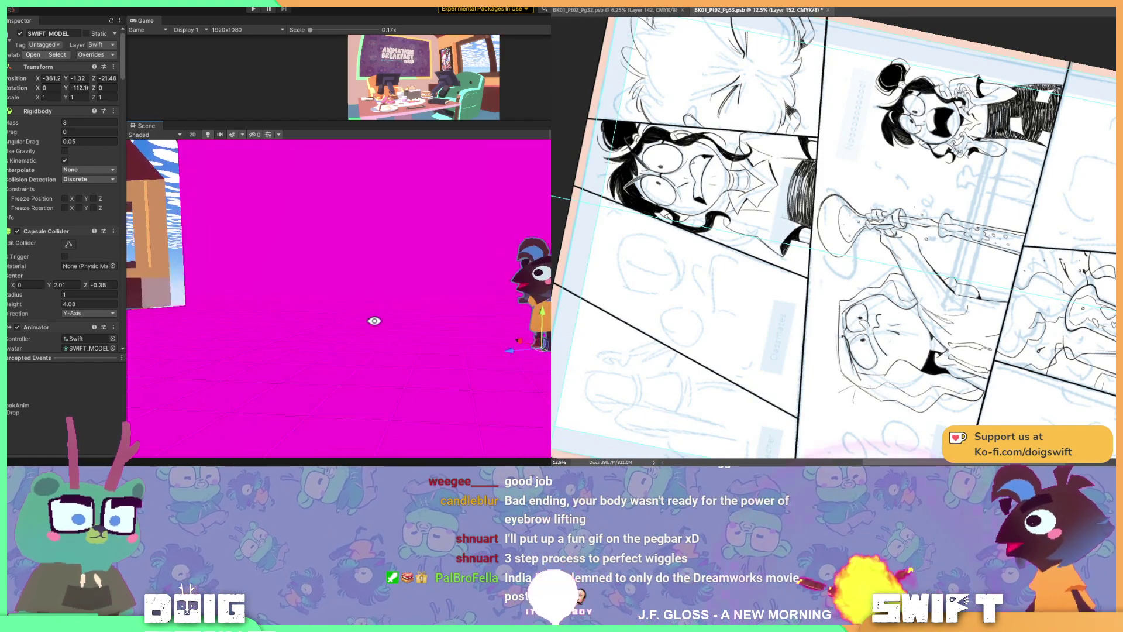
key("f")
scroll(467, 306, "up", 5)
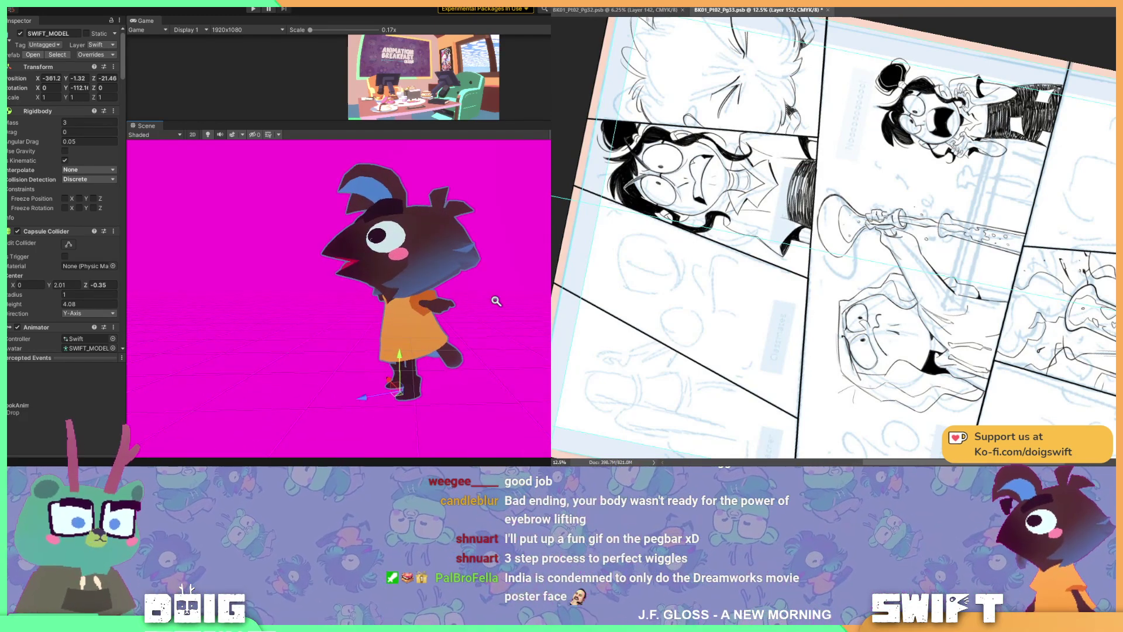
right_click_drag(496, 301, 457, 302)
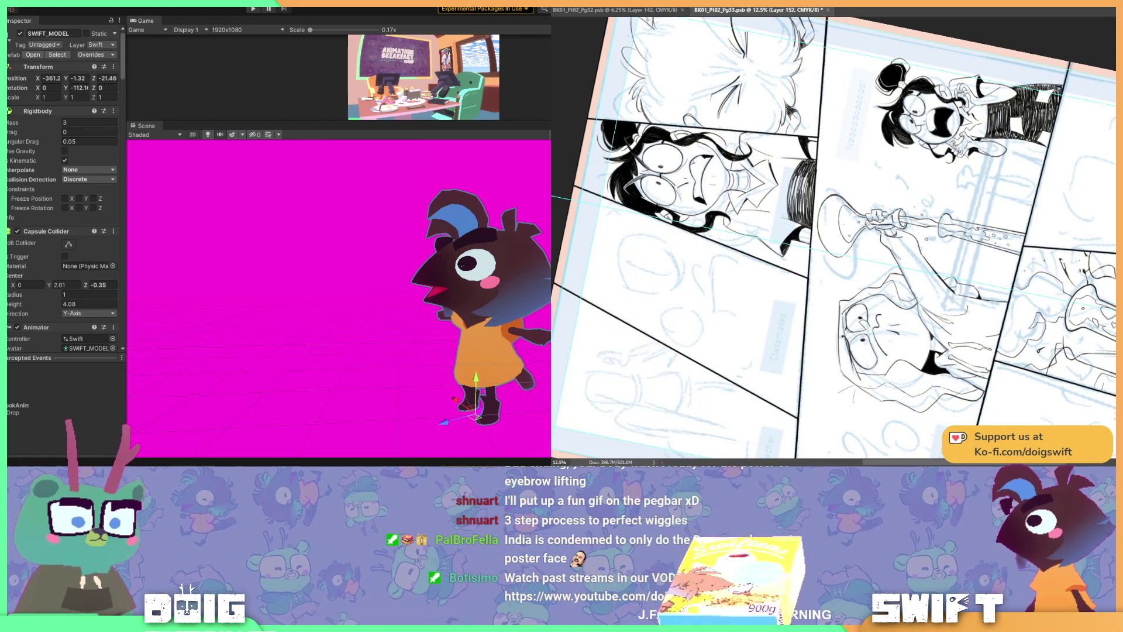
left_click_drag(834, 234, 781, 160)
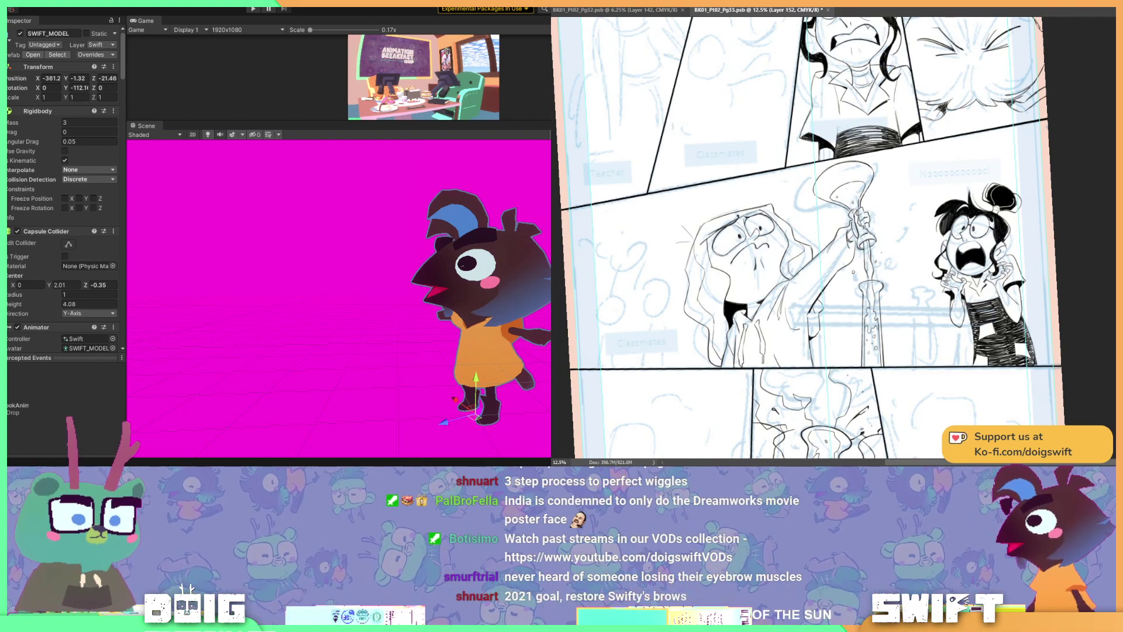
left_click_drag(807, 234, 823, 274)
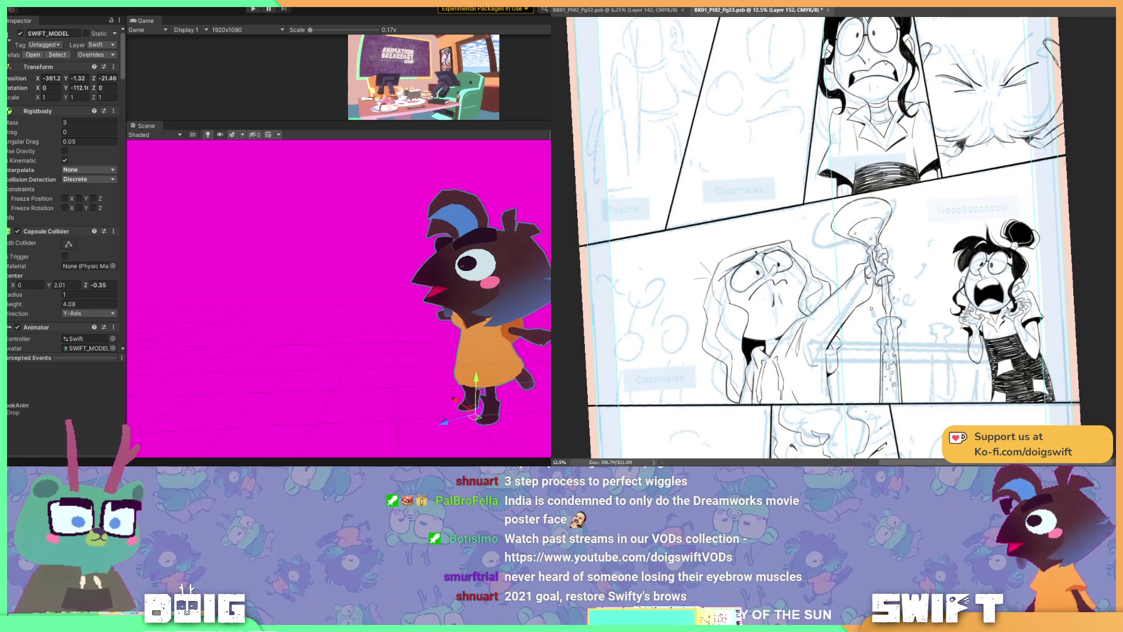
left_click(479, 239)
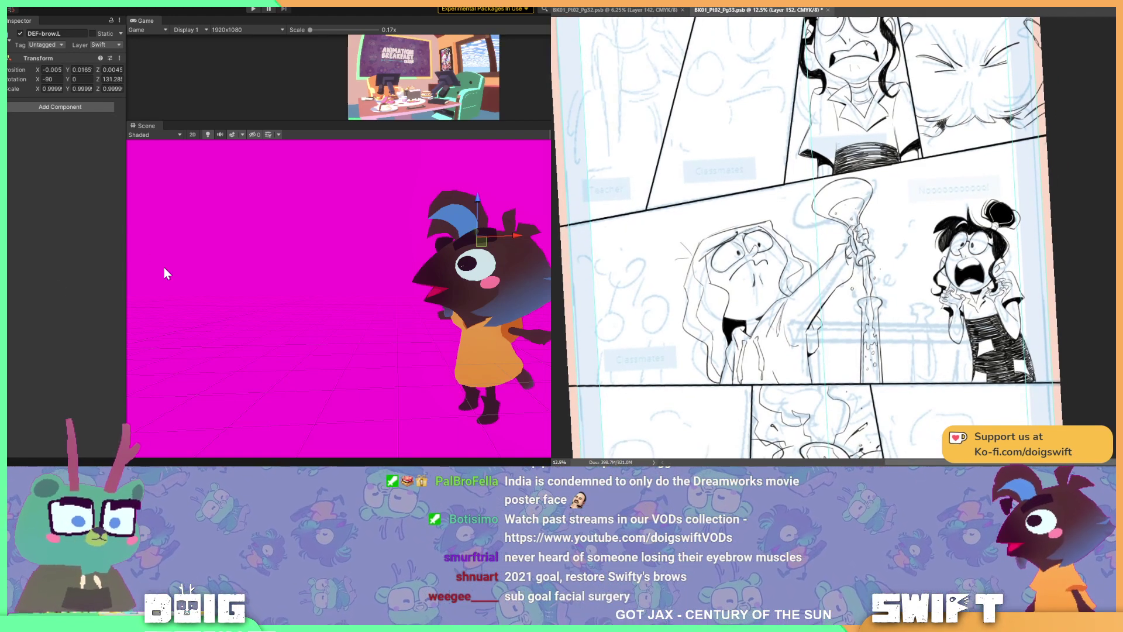
- Frame the left eyebrow bone DEF-brow.L and scale it up to 1.18
key("f")
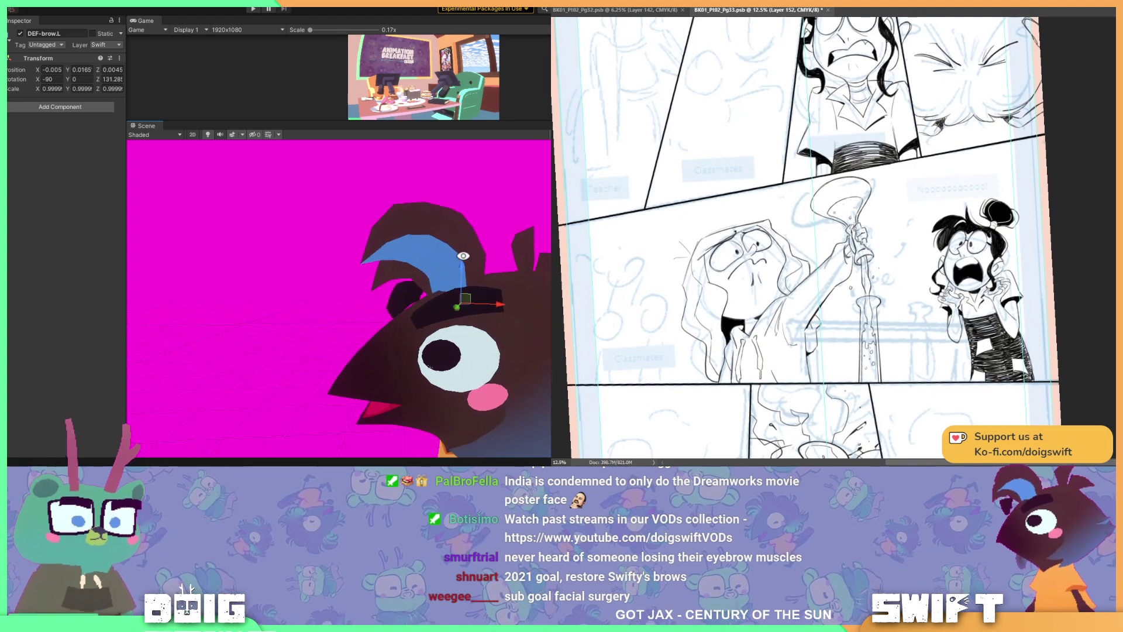
scroll(463, 255, "down", 5)
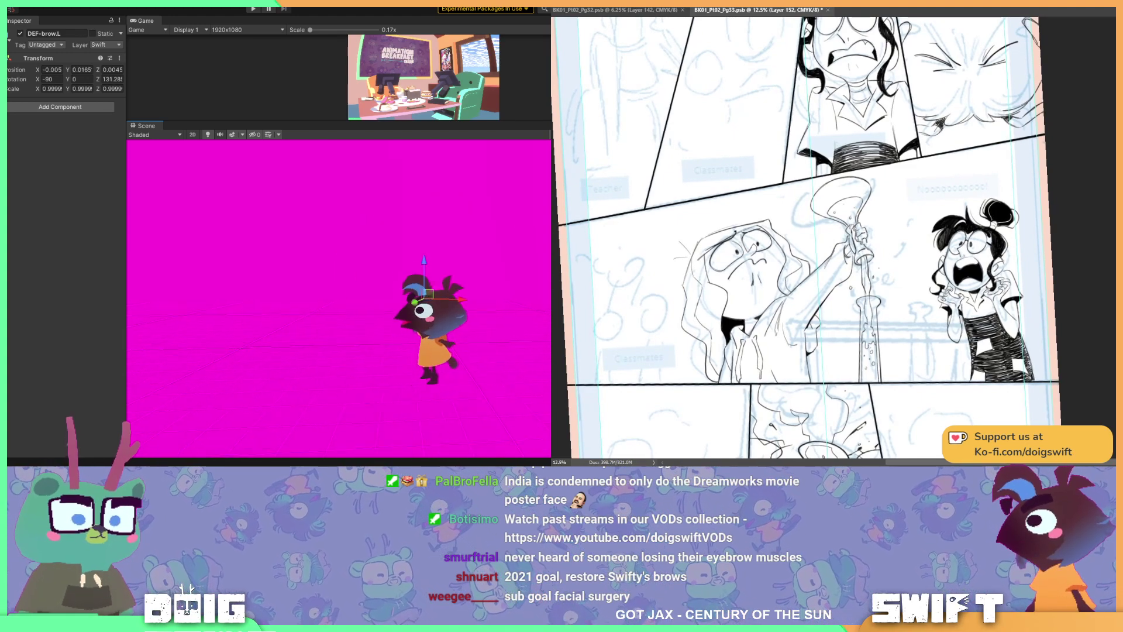
left_click_drag(550, 304, 338, 371, "alt")
key("r")
left_click_drag(424, 327, 432, 330)
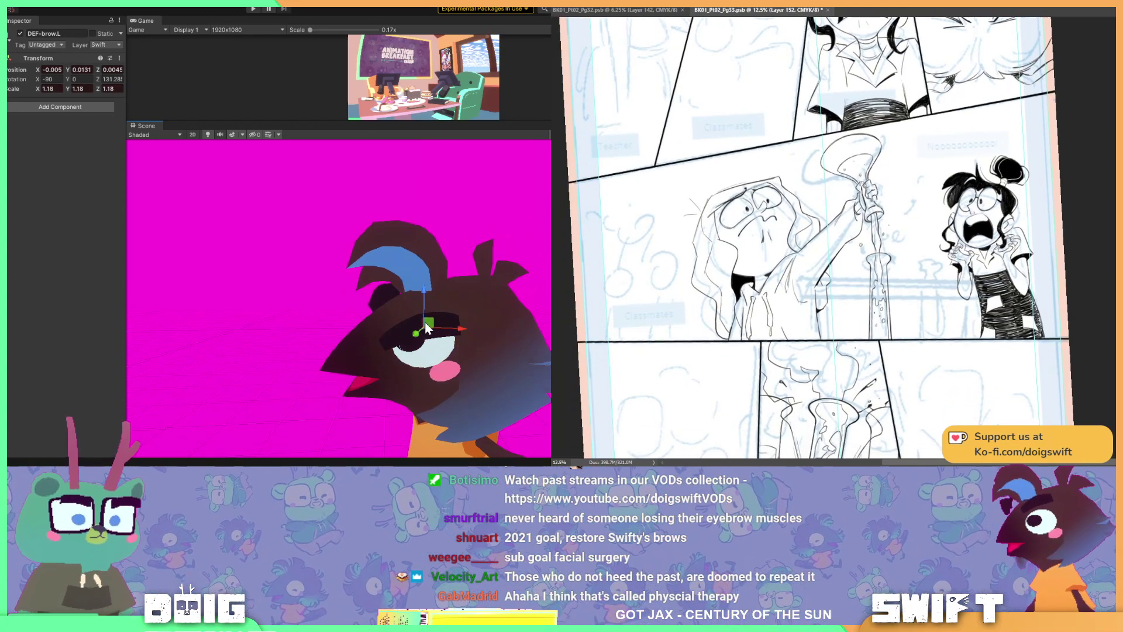
- Rotate the left eyebrow to -81.40, 23.845, 107.15 and reselect it to judge the raised look
key("e")
left_click_drag(433, 329, 515, 295, "alt")
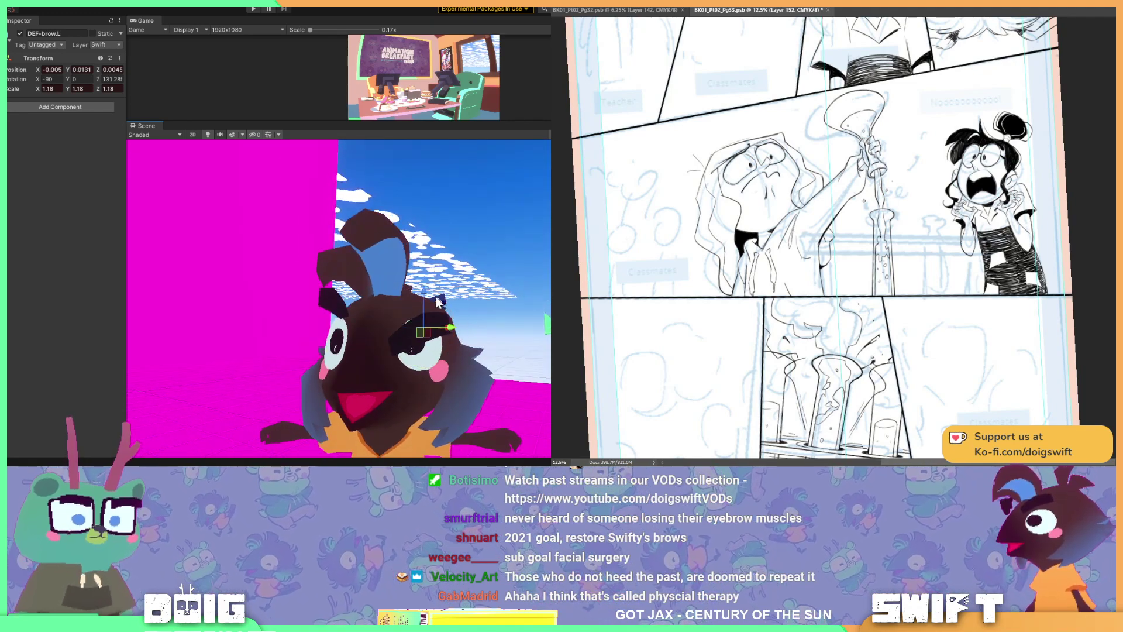
left_click_drag(424, 296, 223, 338, "alt")
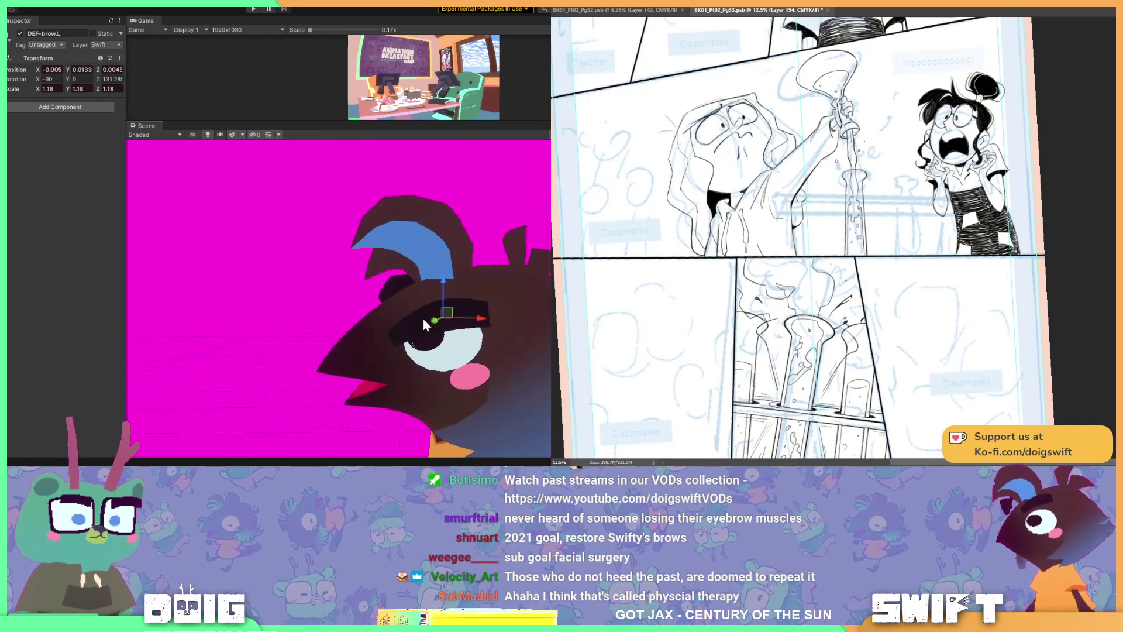
key("e")
left_click_drag(476, 293, 470, 283)
key("w")
left_click(477, 313)
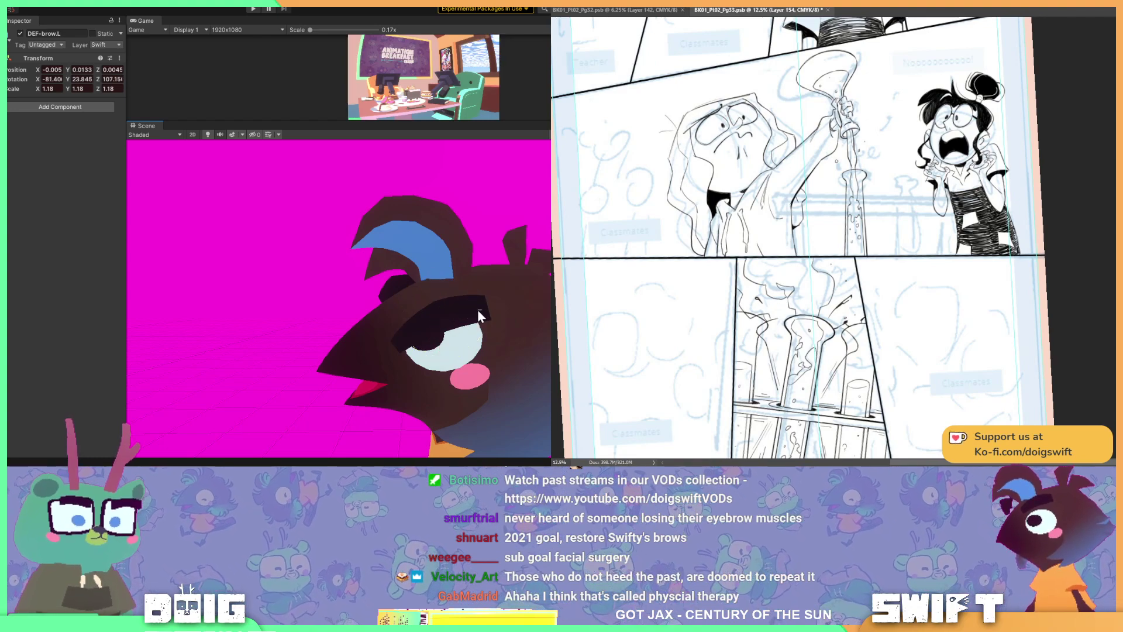
left_click(478, 312)
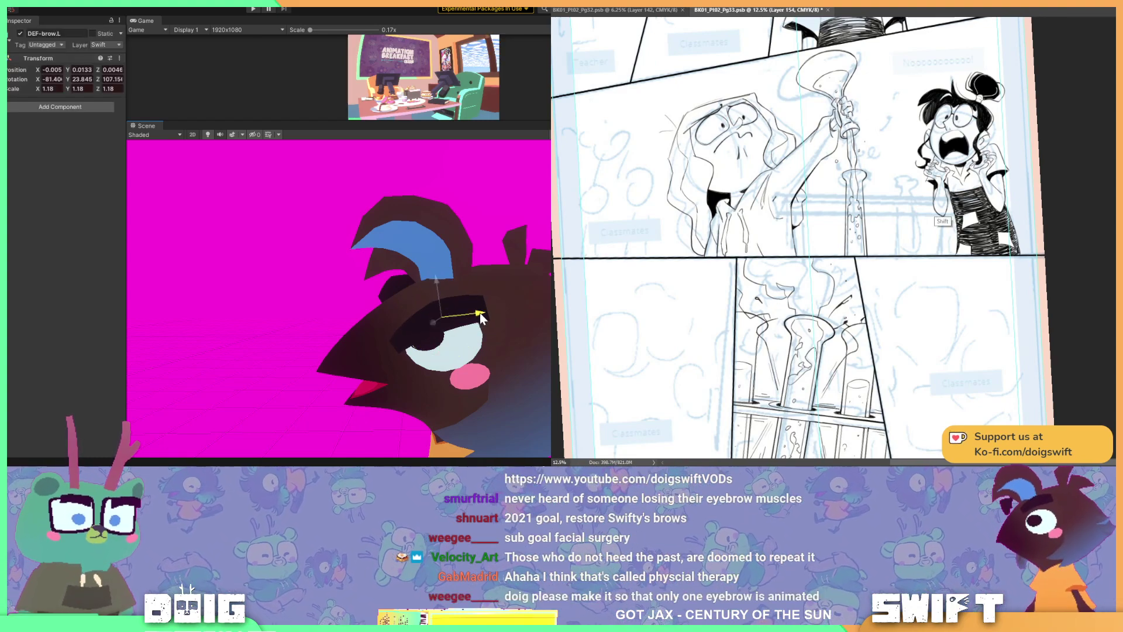
left_click_drag(509, 280, 511, 309, "alt")
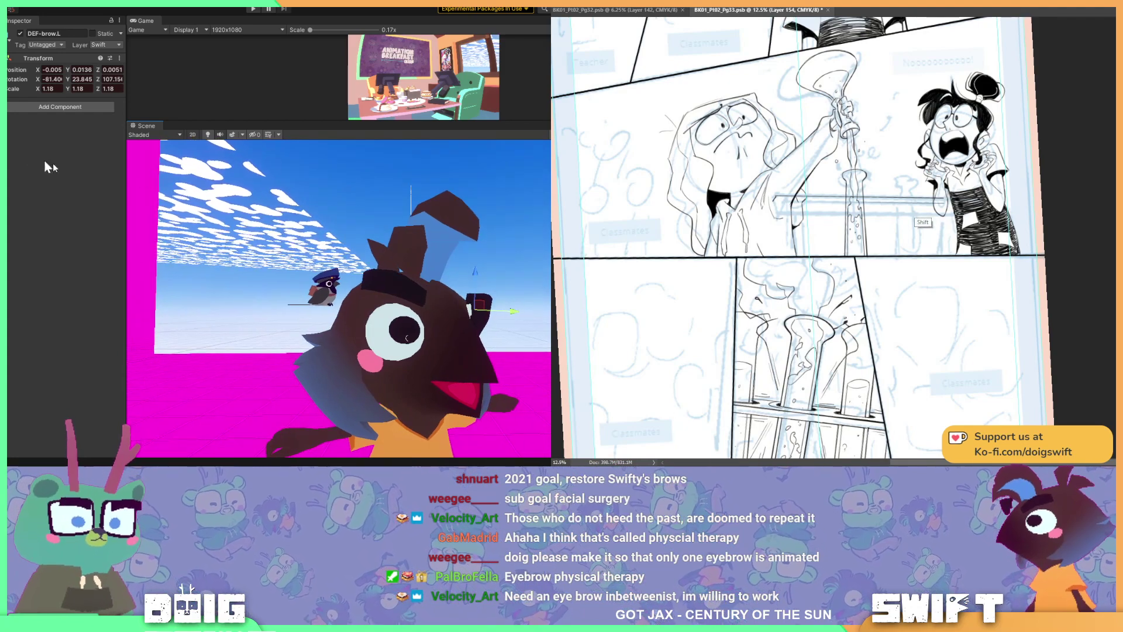
left_click(427, 254)
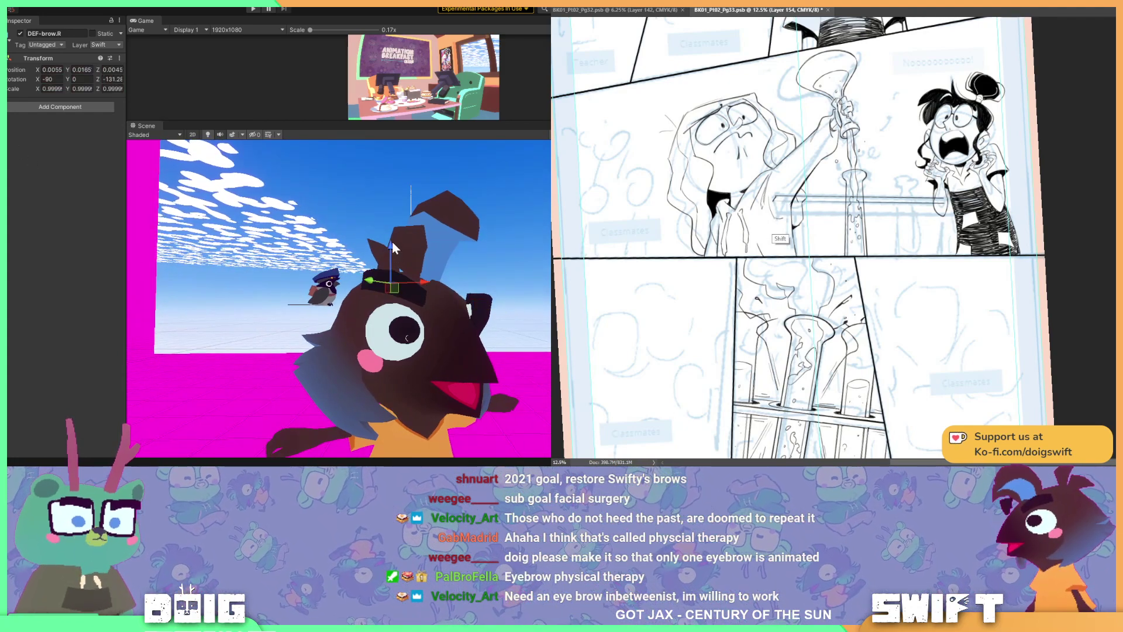
key("shift")
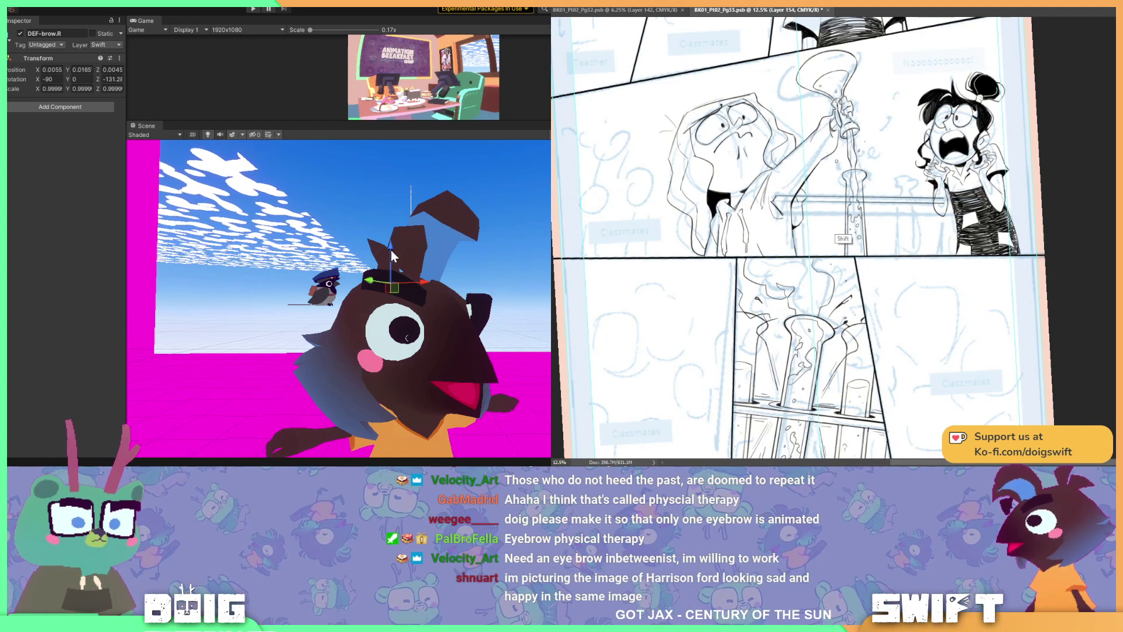
left_click_drag(391, 250, 398, 276)
key("e")
key("r")
key("w")
mouse_move(460, 296)
left_mouse_down("alt")
mouse_move(376, 332)
mouse_move(347, 317)
mouse_move(510, 261)
mouse_move(476, 282)
left_mouse_up("alt")
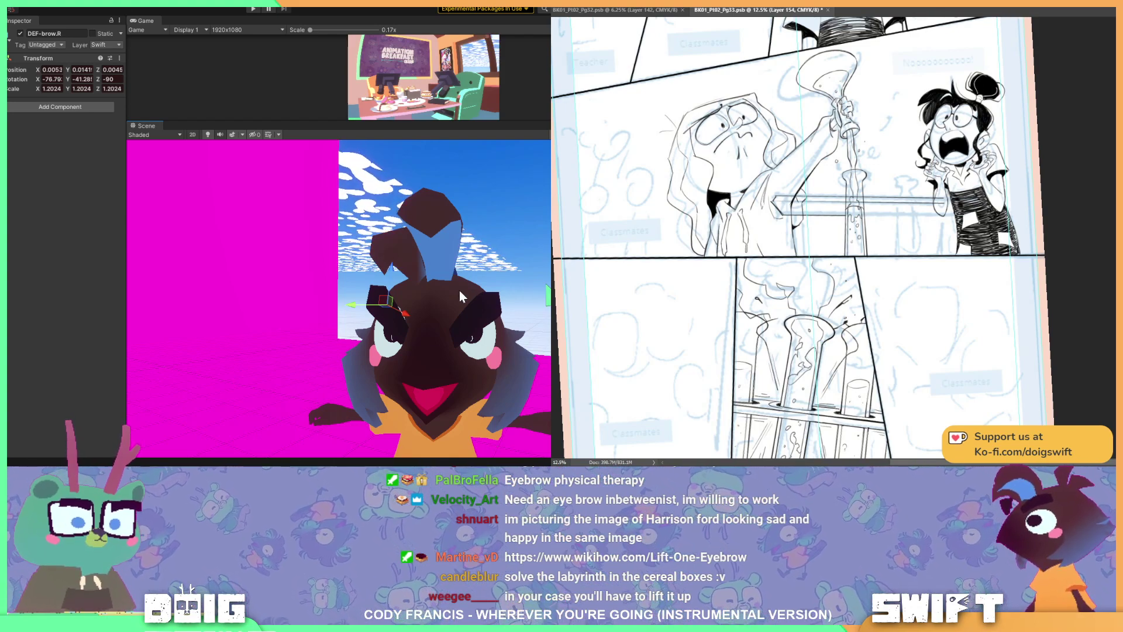
left_click_drag(459, 292, 431, 331, "alt")
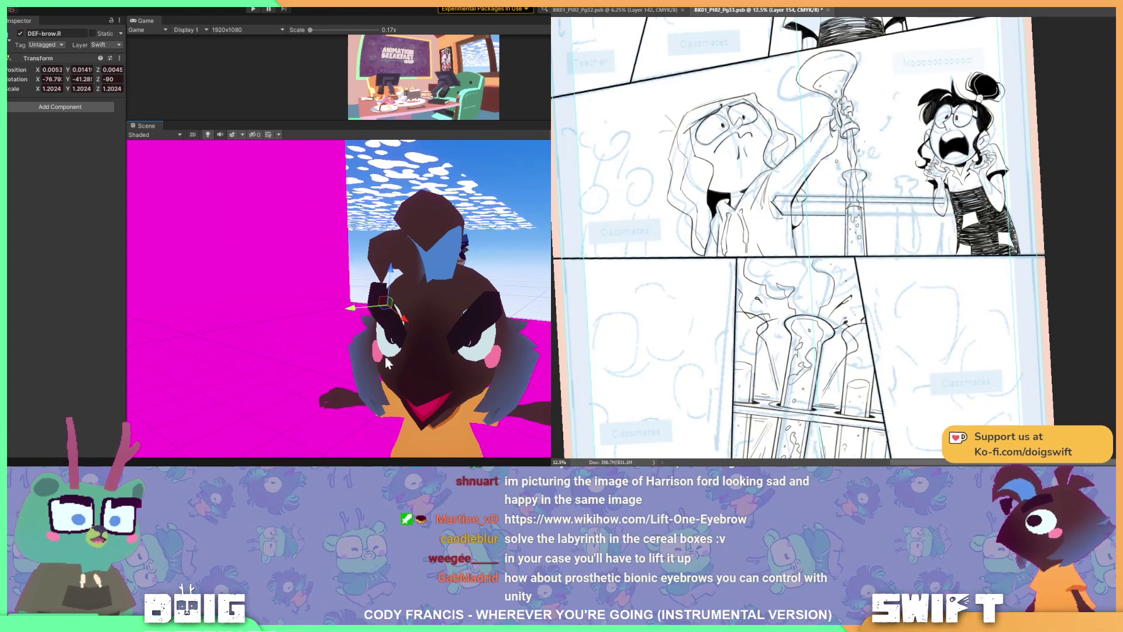
middle_click_drag(382, 356, 329, 305)
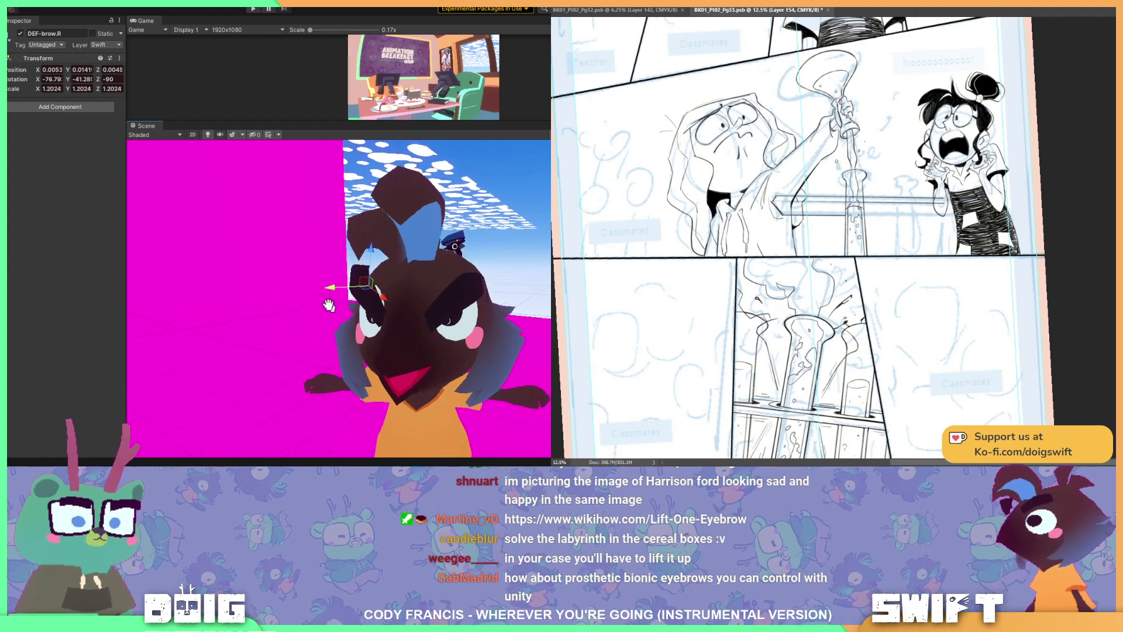
left_click_drag(329, 305, 298, 283, "alt")
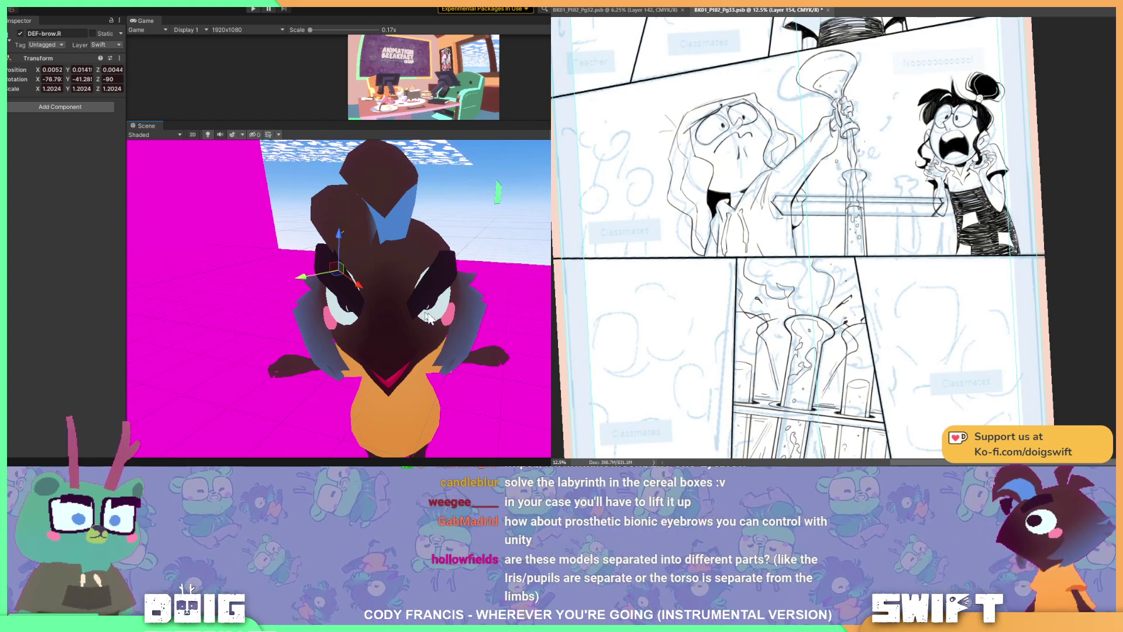
left_click_drag(427, 317, 433, 233, "alt")
- Shift DEF-eye.L along X, add the brow to the selection, then select the SWIFT_MODEL body
left_click(419, 287)
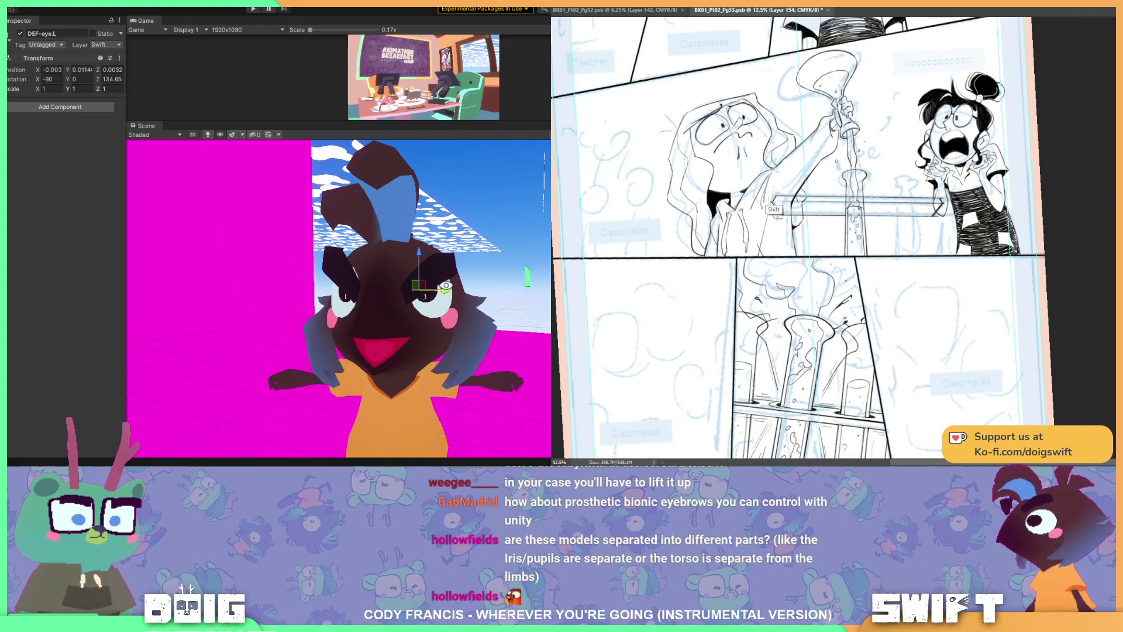
left_click_drag(446, 286, 380, 279, "alt")
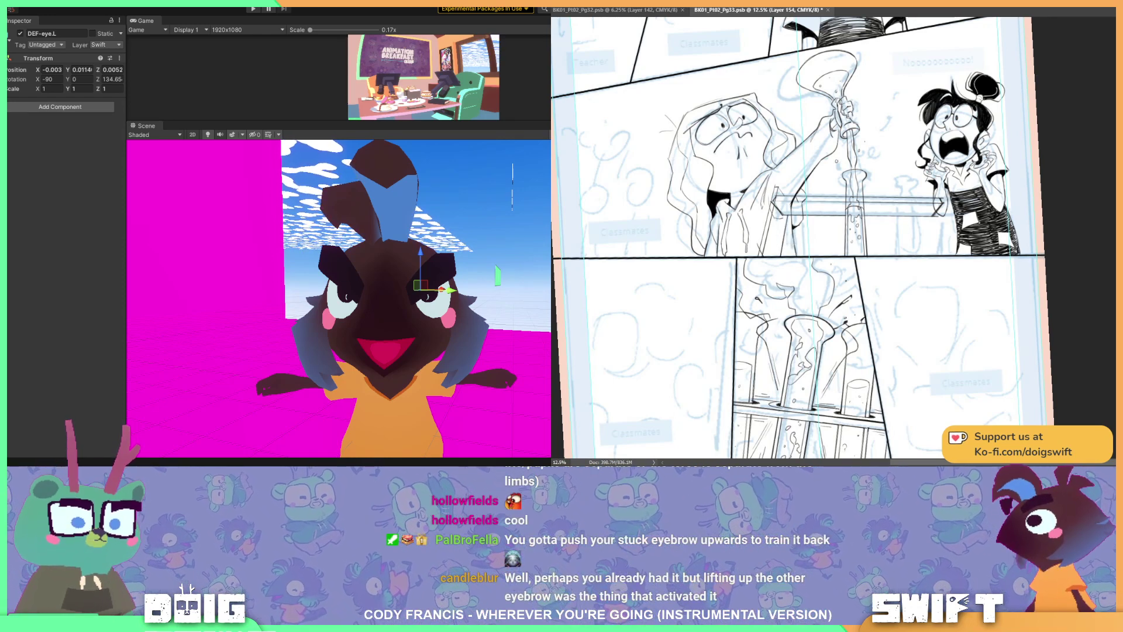
left_click(451, 268, "shift")
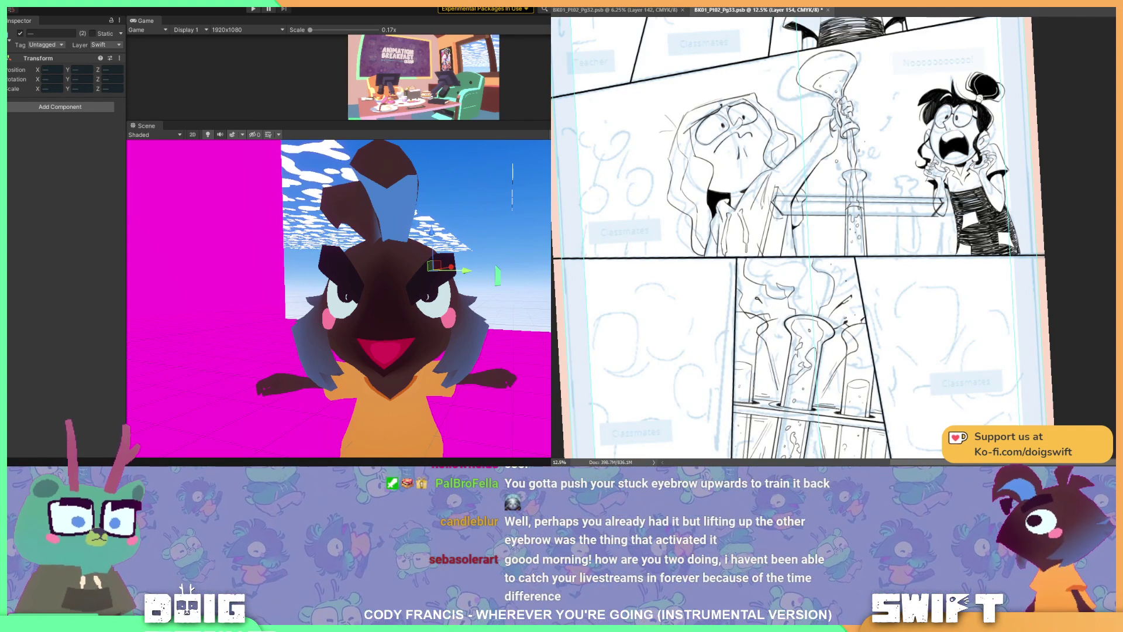
left_click_drag(394, 282, 327, 301, "alt")
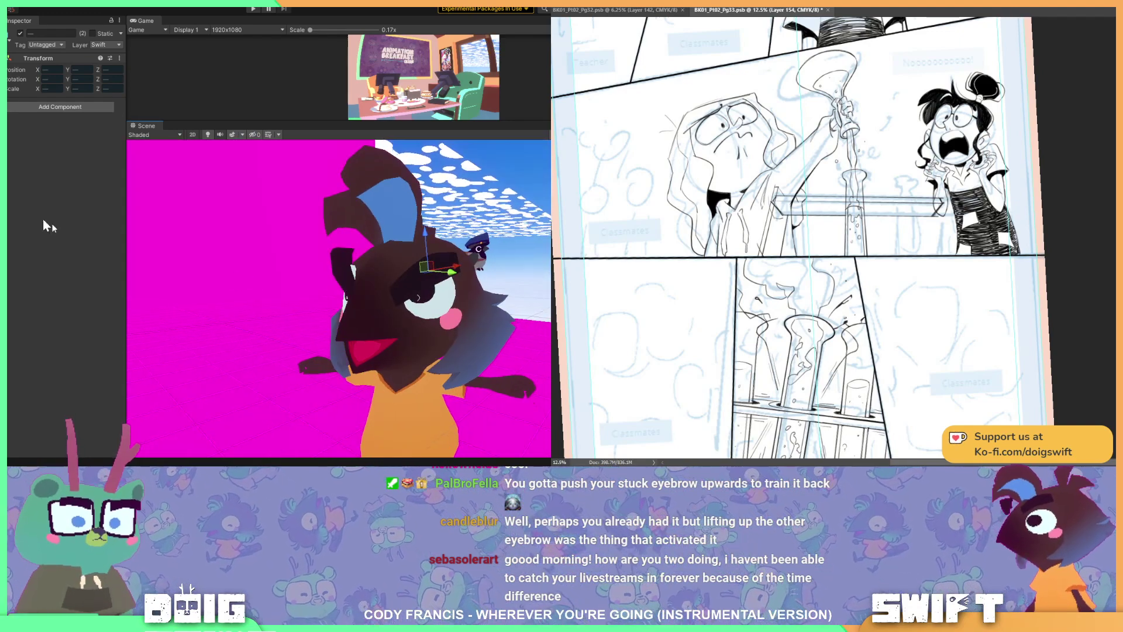
left_click(339, 298)
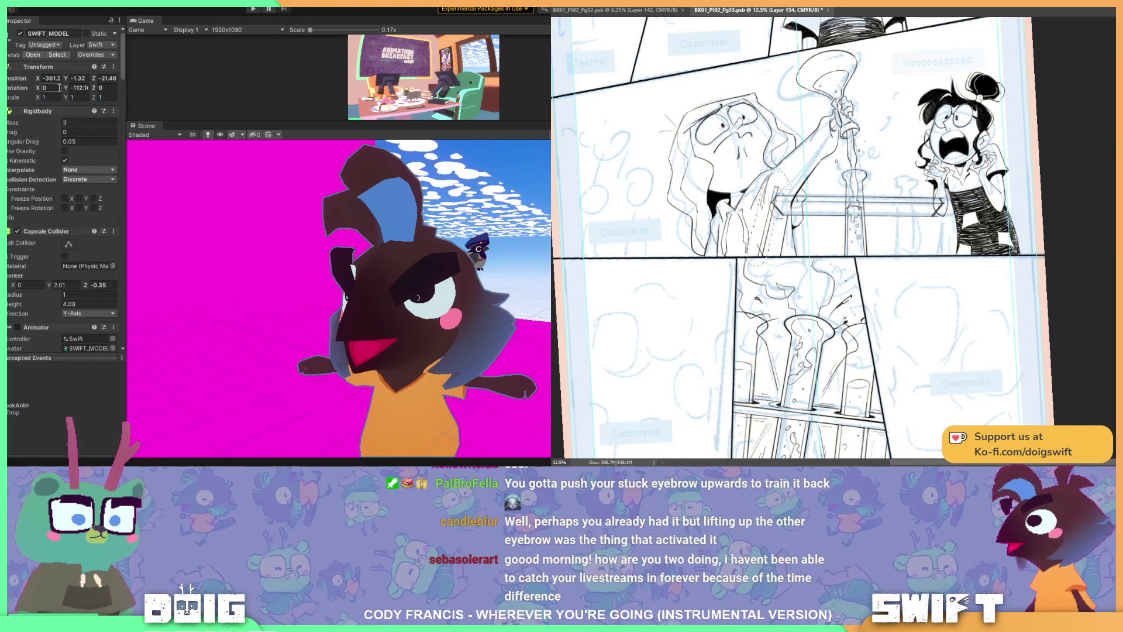
- Open the Animator graph from the Window menu and select the Swift_BrowDown state
key("ctrl+t")
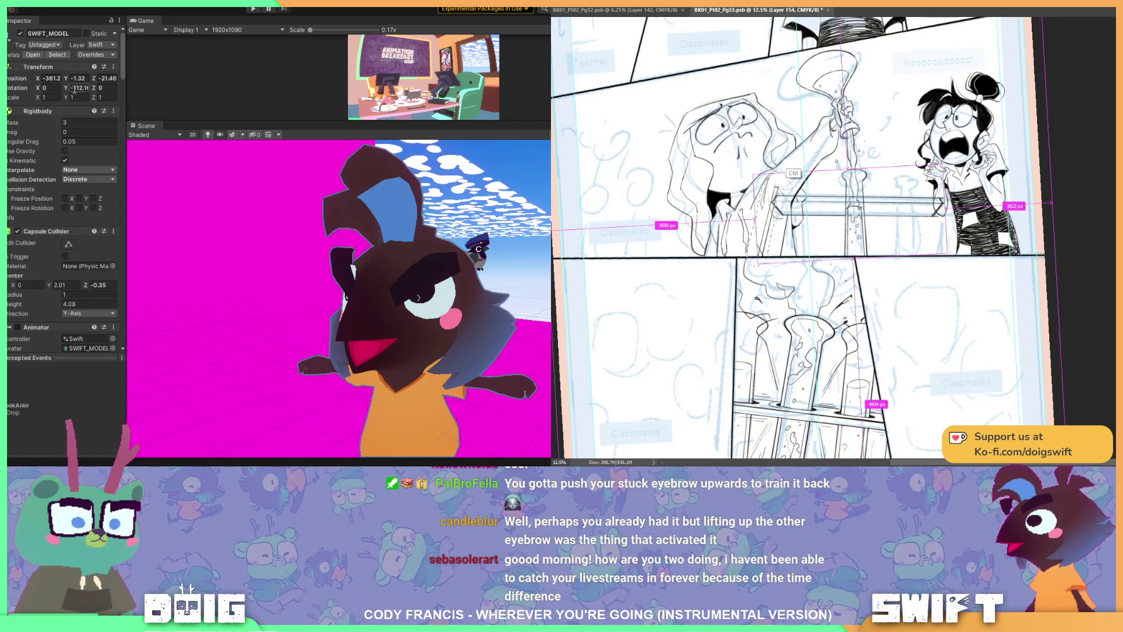
left_click(23, 5)
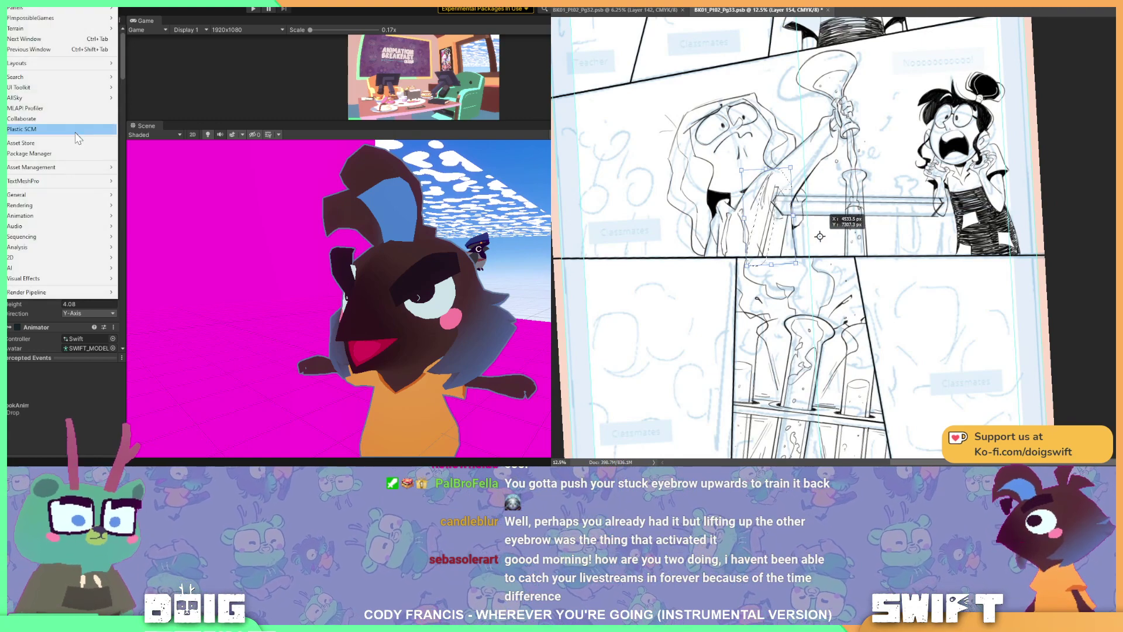
mouse_move(52, 215)
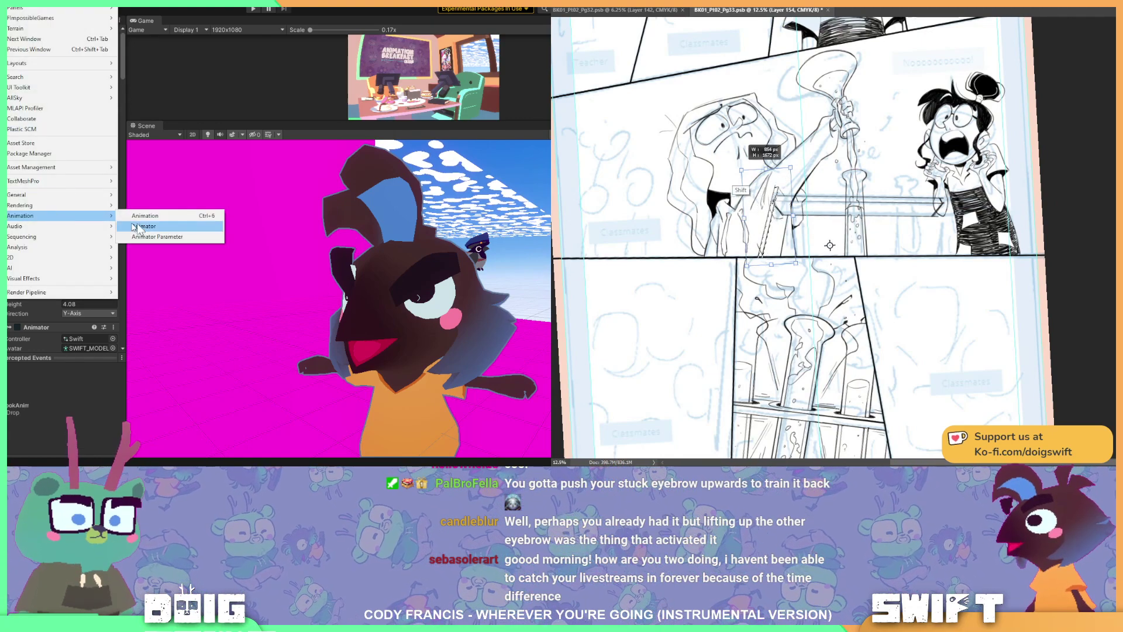
left_click(167, 227)
scroll(344, 314, "down", 4)
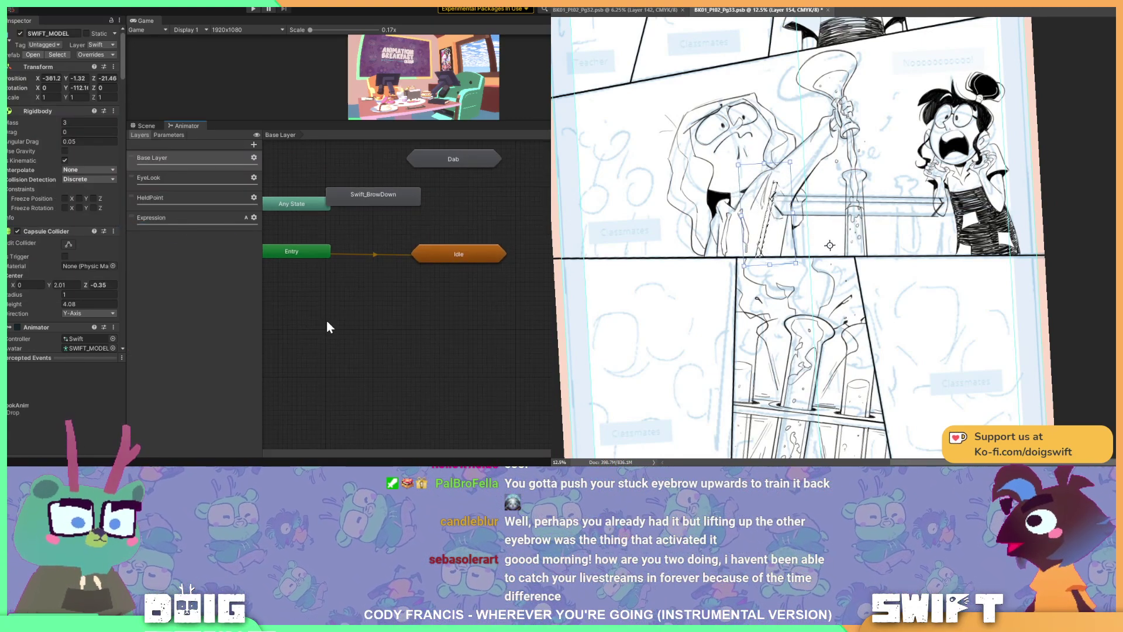
scroll(383, 246, "up", 3)
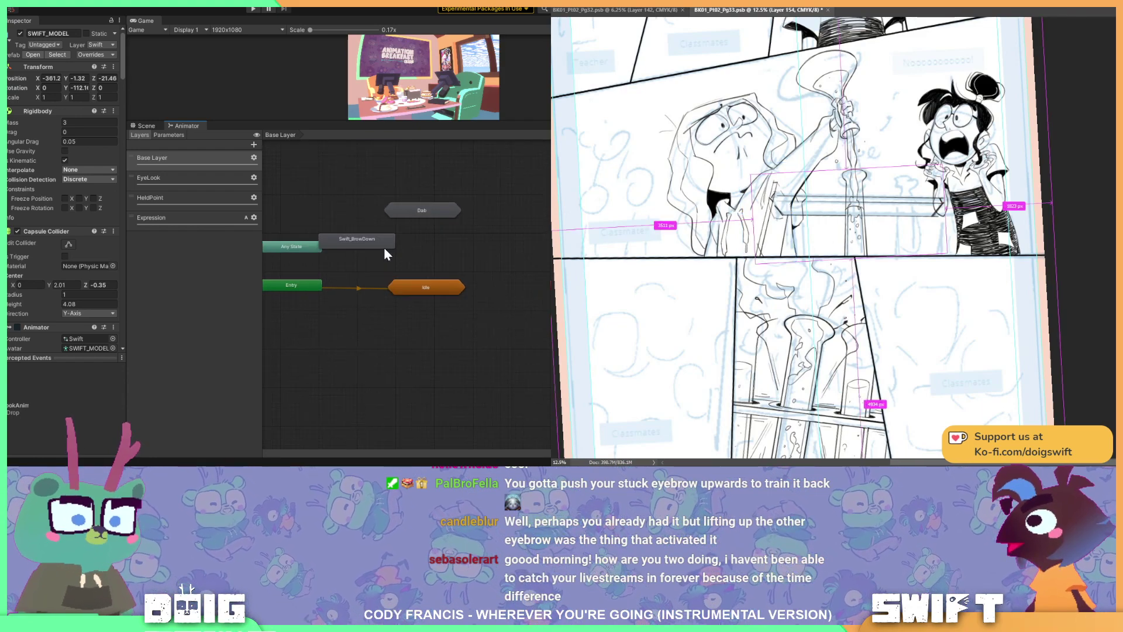
left_click(380, 241)
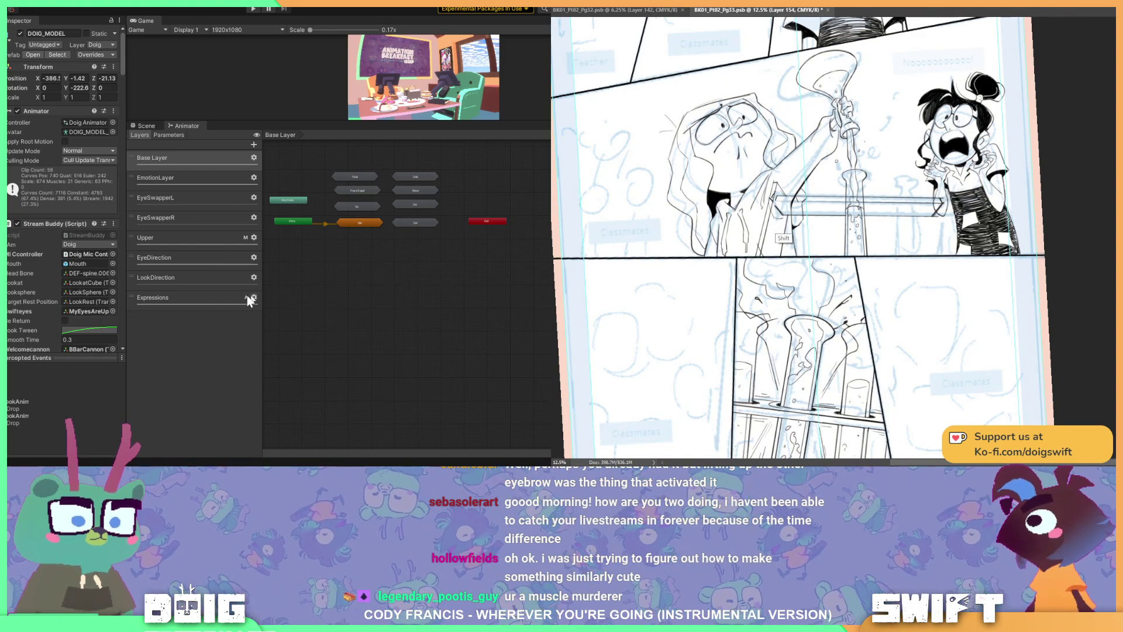
- View the Expressions layer and inspect its New State
left_click(199, 297)
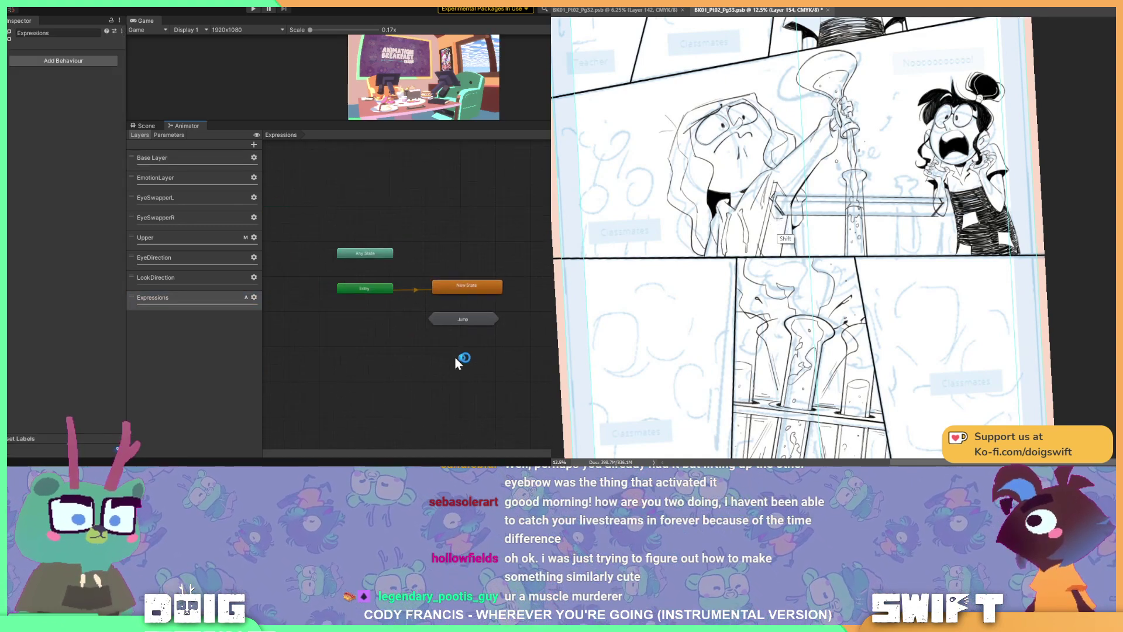
scroll(395, 292, "up", 3)
left_click(499, 291)
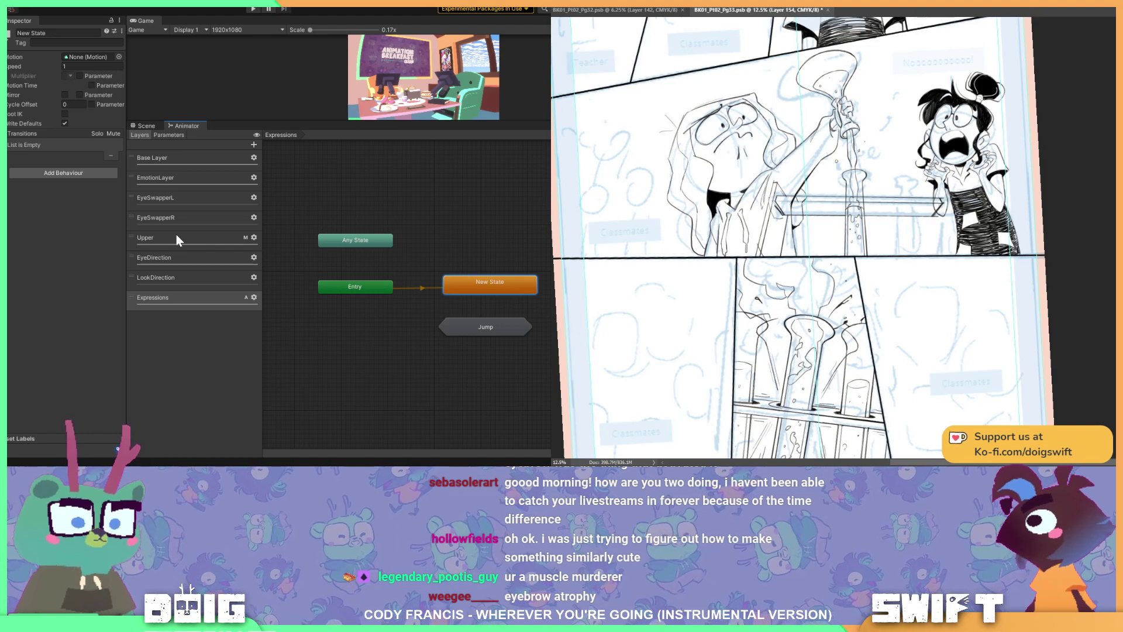
- Switch to EmotionLayer and open New State 1's brow blend tree to inspect its settings
left_click(187, 175)
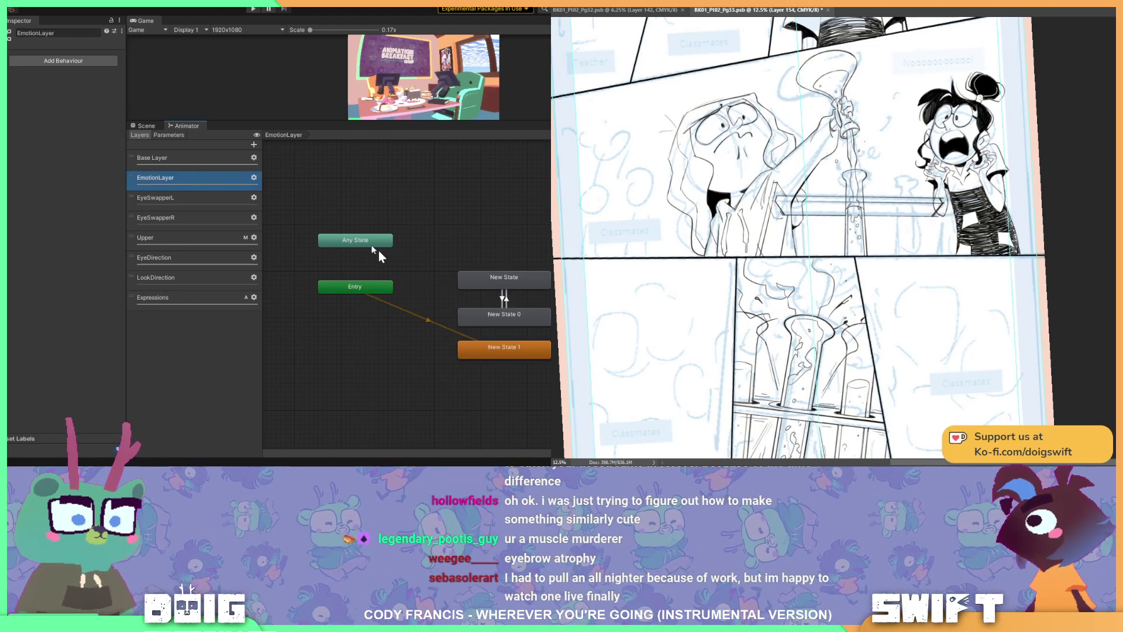
double_click(506, 353)
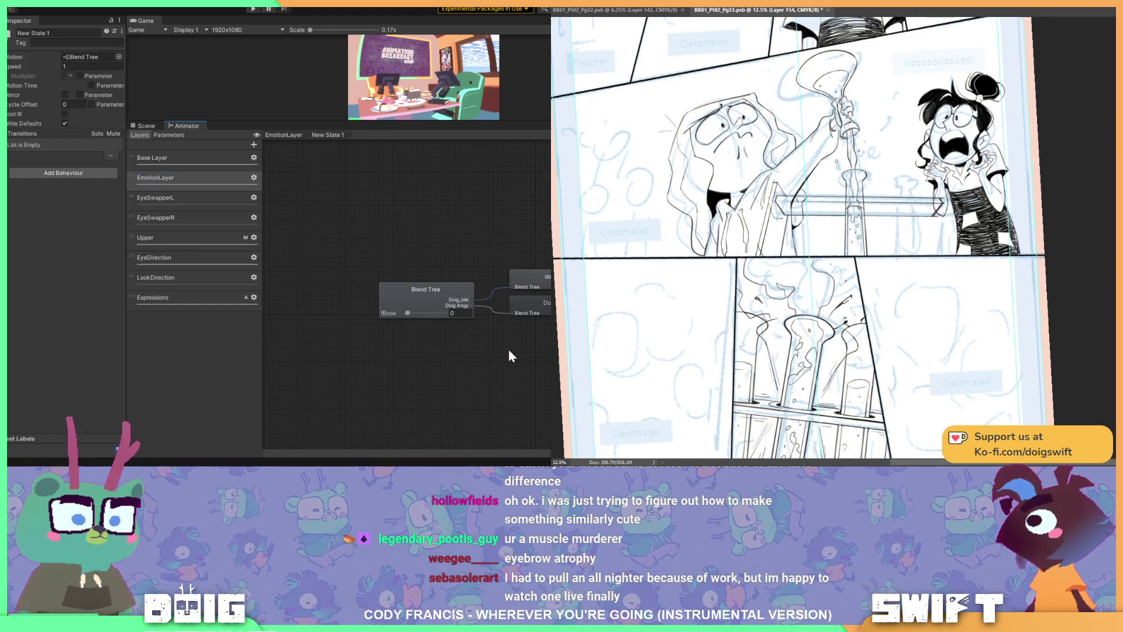
left_click(421, 296)
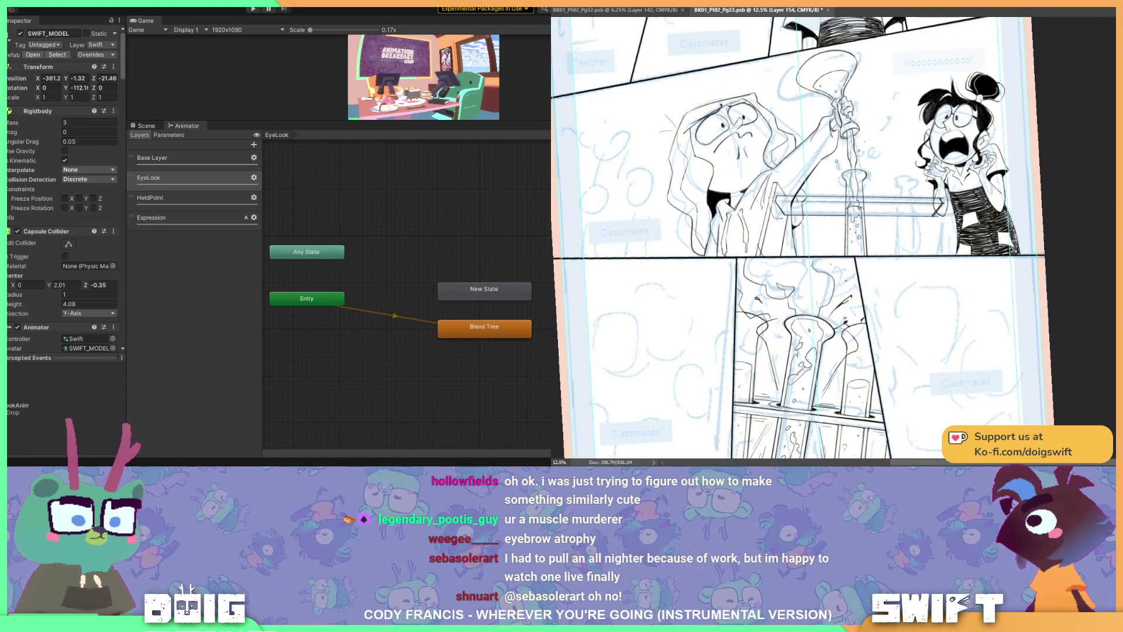
scroll(803, 237, "right", 3)
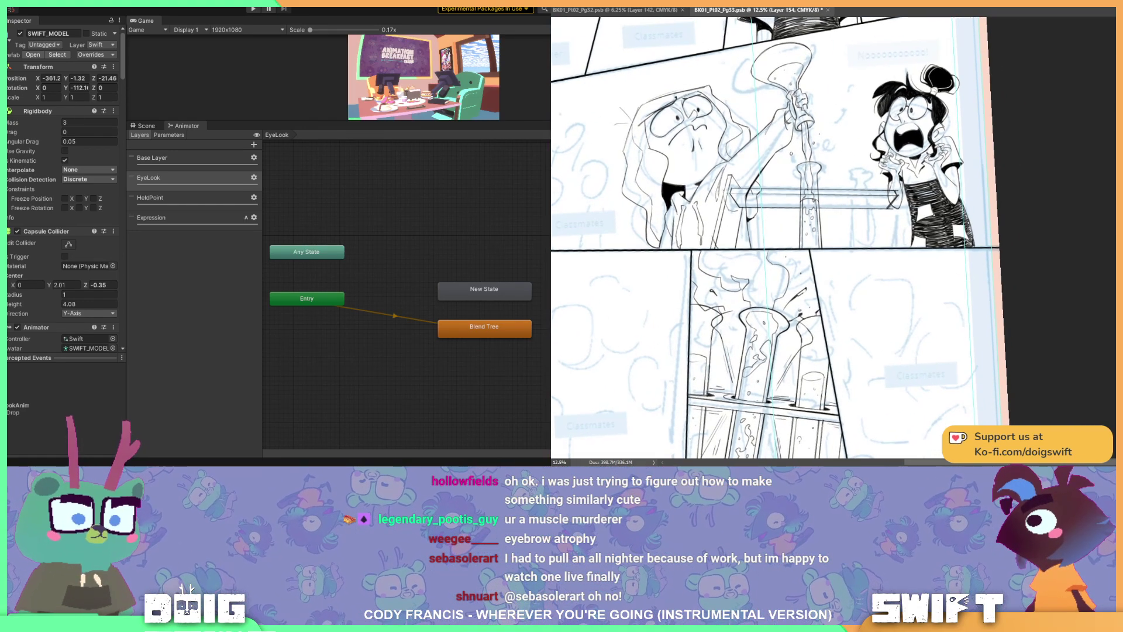
scroll(778, 237, "up", 1)
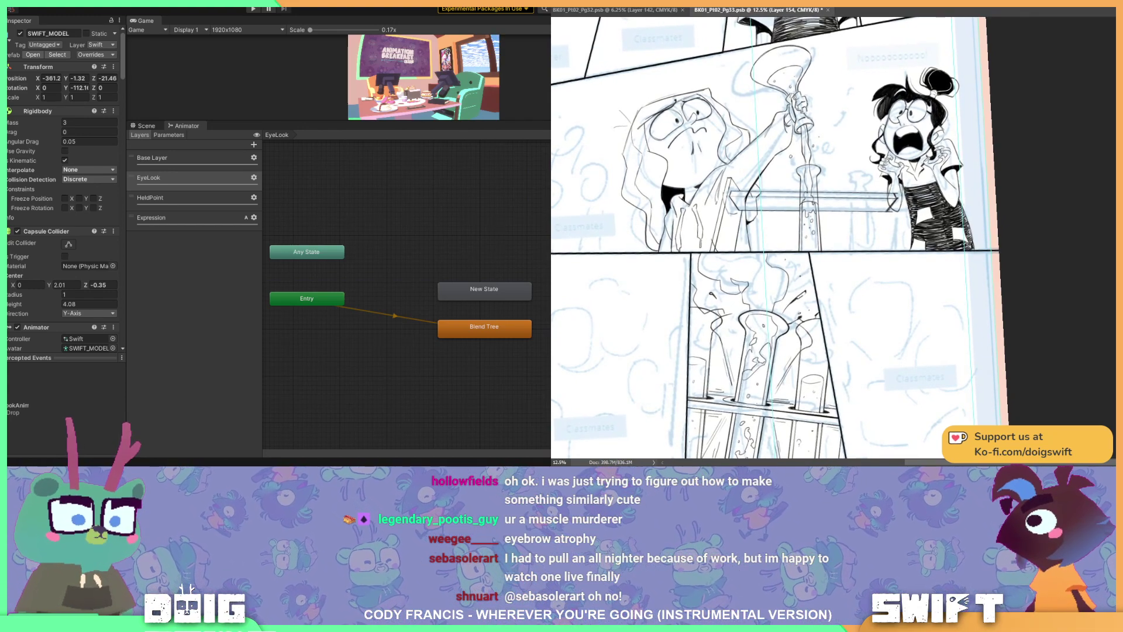
scroll(778, 237, "right", 2)
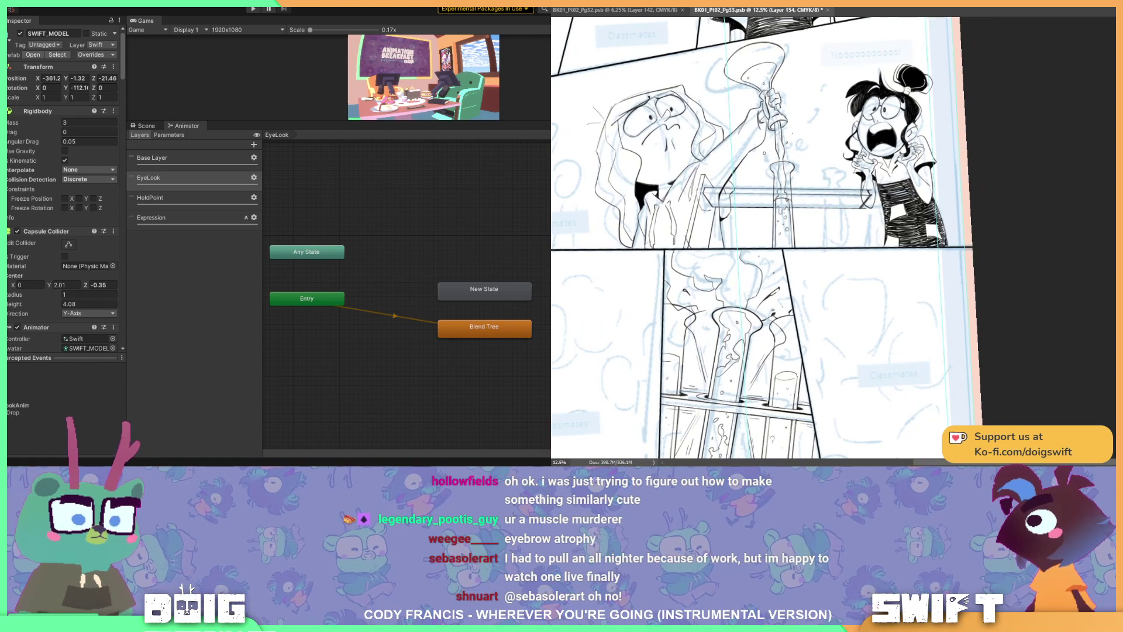
key("shift")
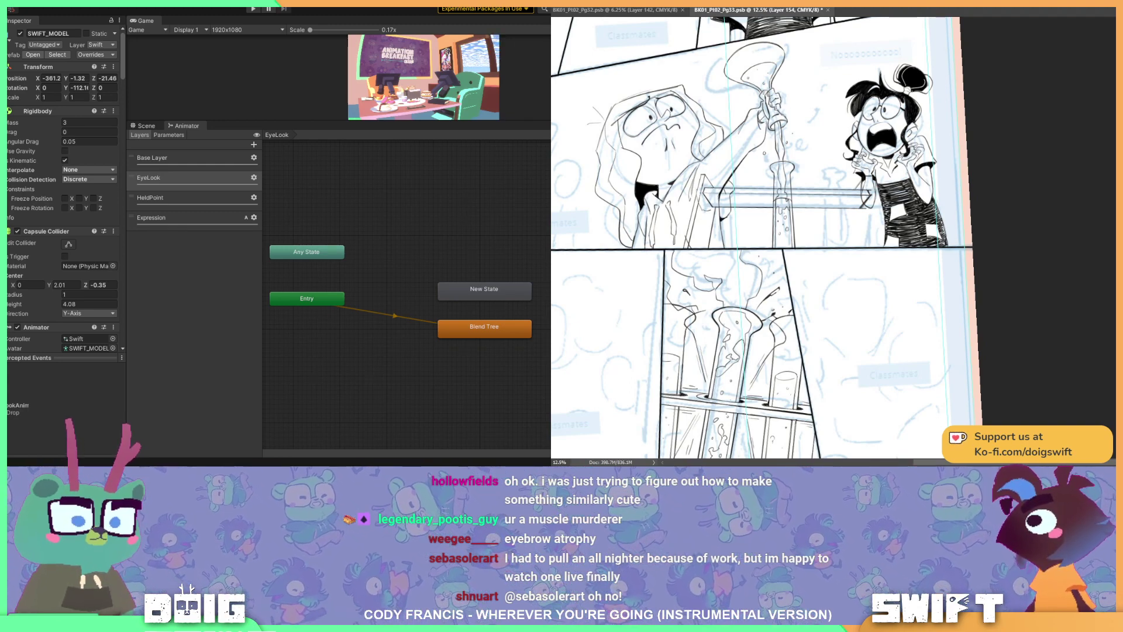
key("ctrl+comma")
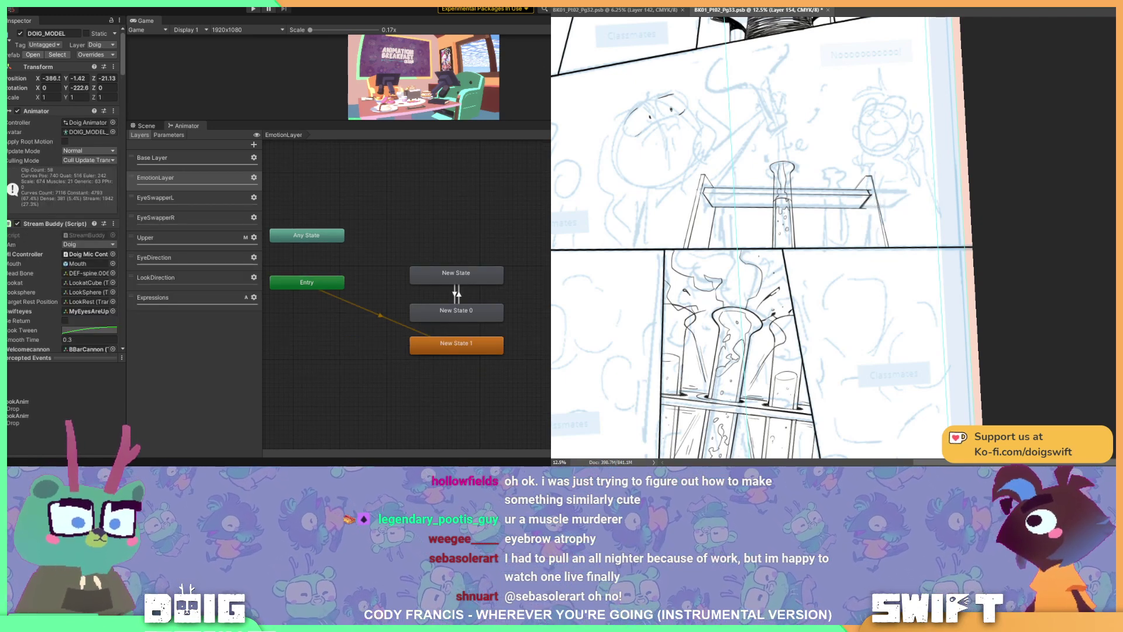
- Add a new animator layer named 'EmotionLayer'
left_click(253, 144)
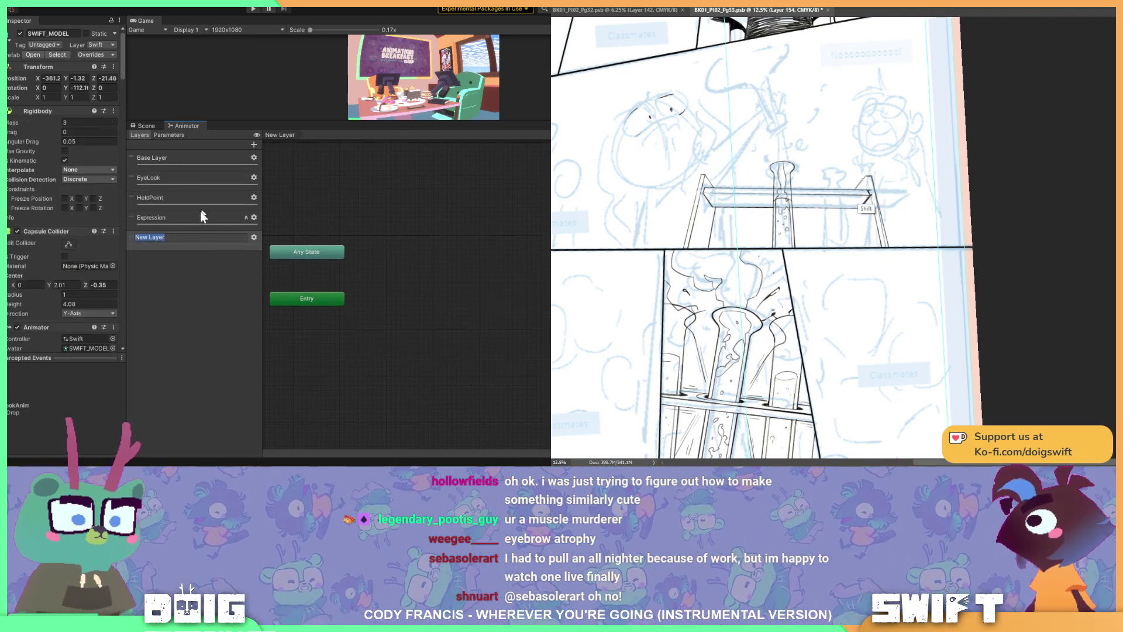
type("Emotion")
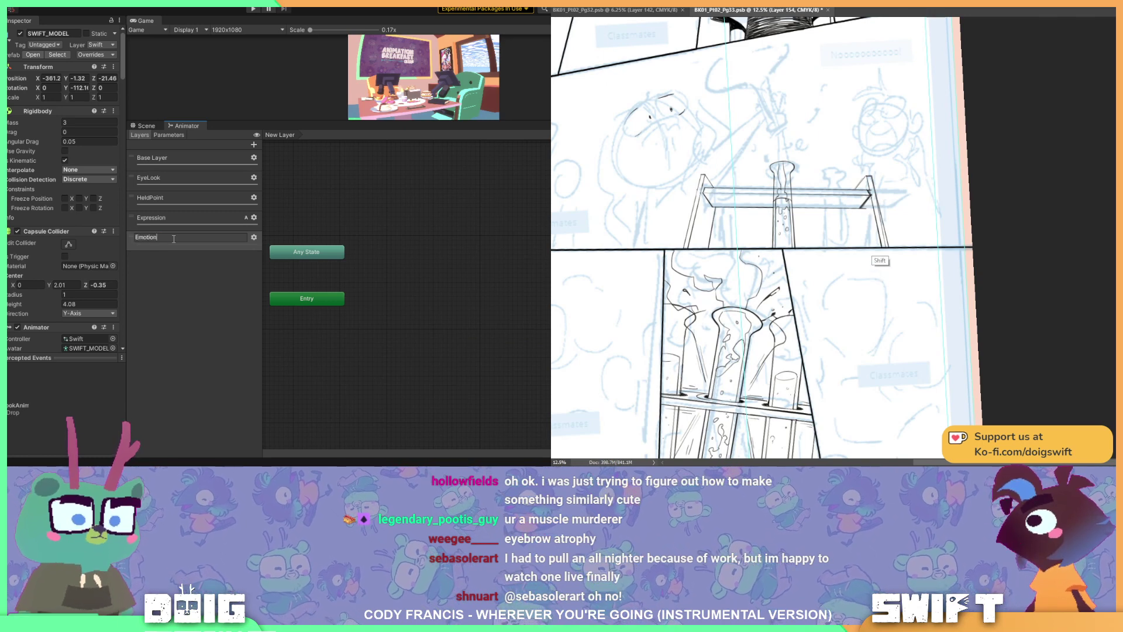
type("Layer")
key("Return")
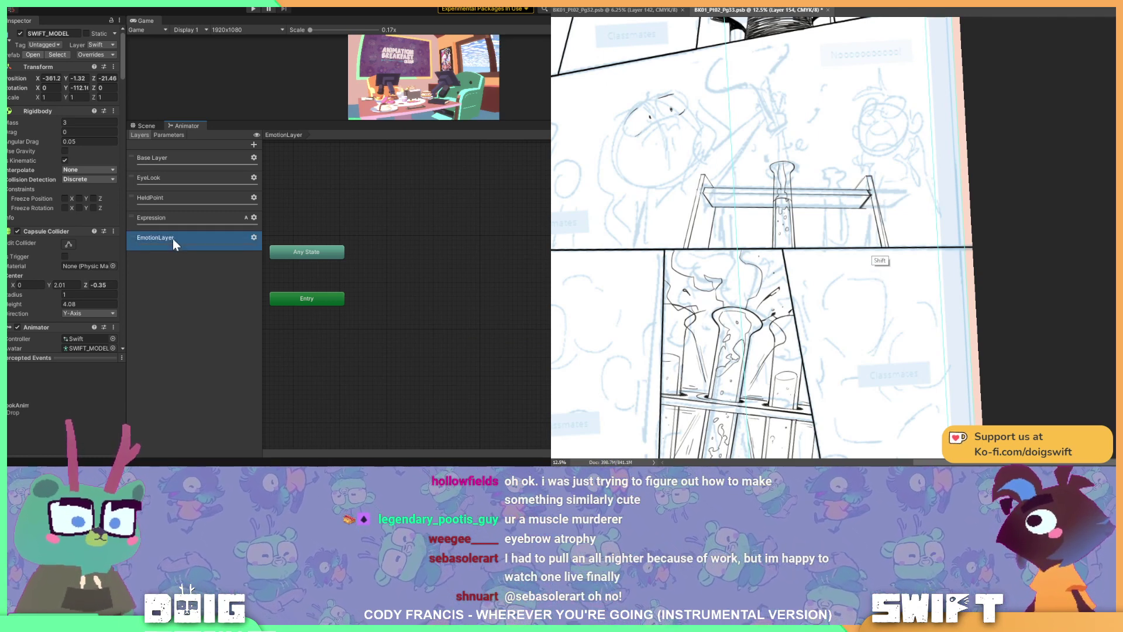
- Place Swift_BrowDown beside Entry, make its motion a new blend tree, and open it
left_click(462, 304)
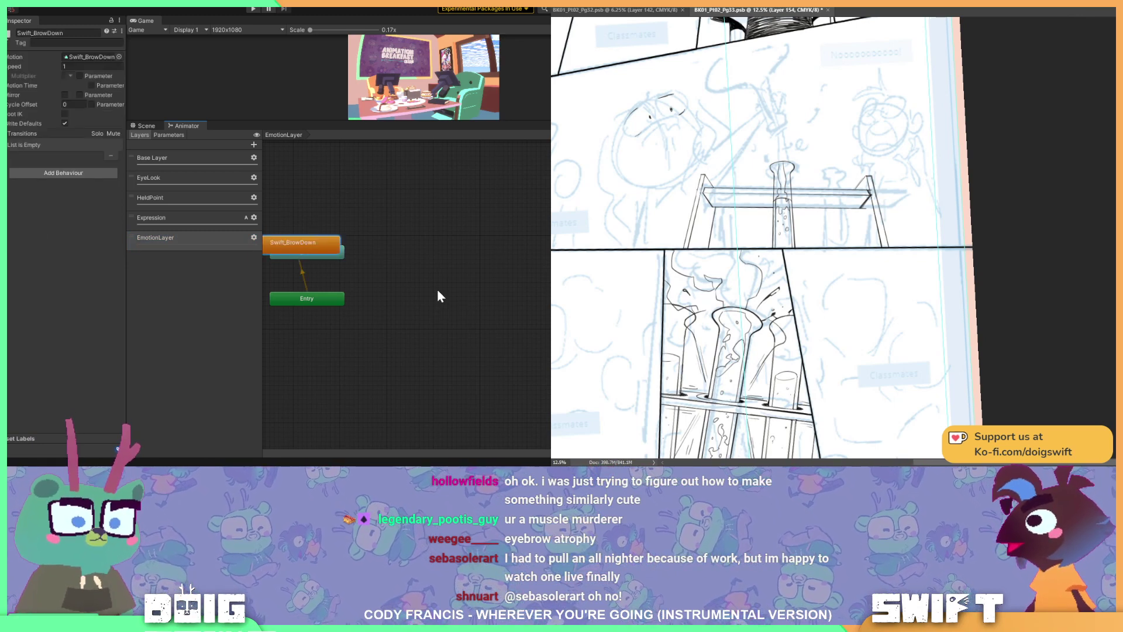
left_click_drag(300, 246, 474, 296)
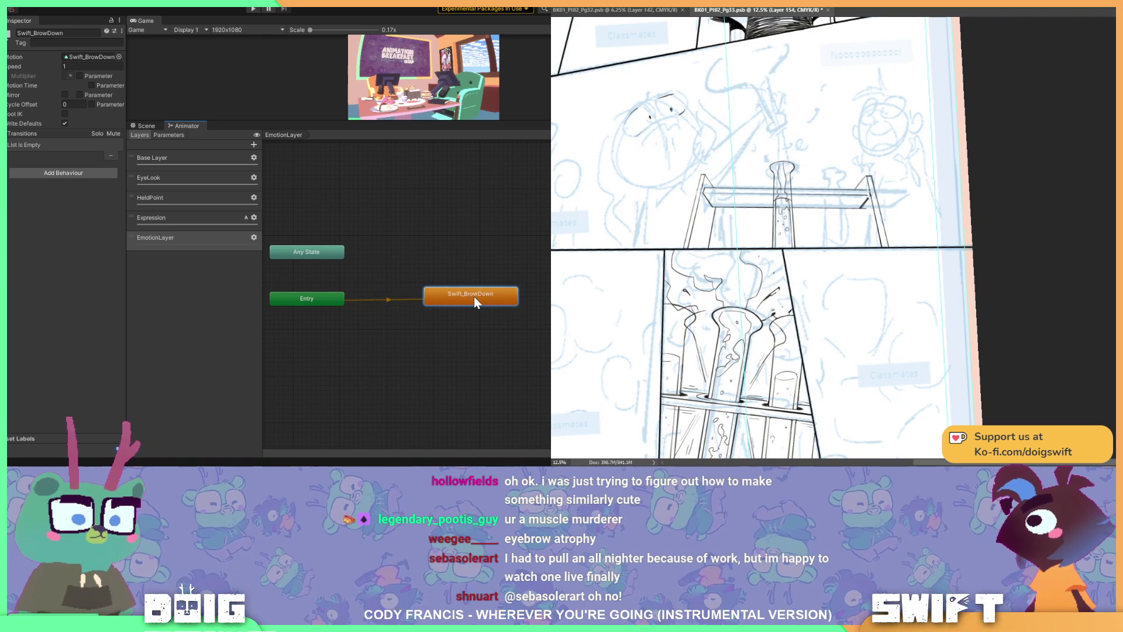
right_click(490, 292)
left_click(515, 331)
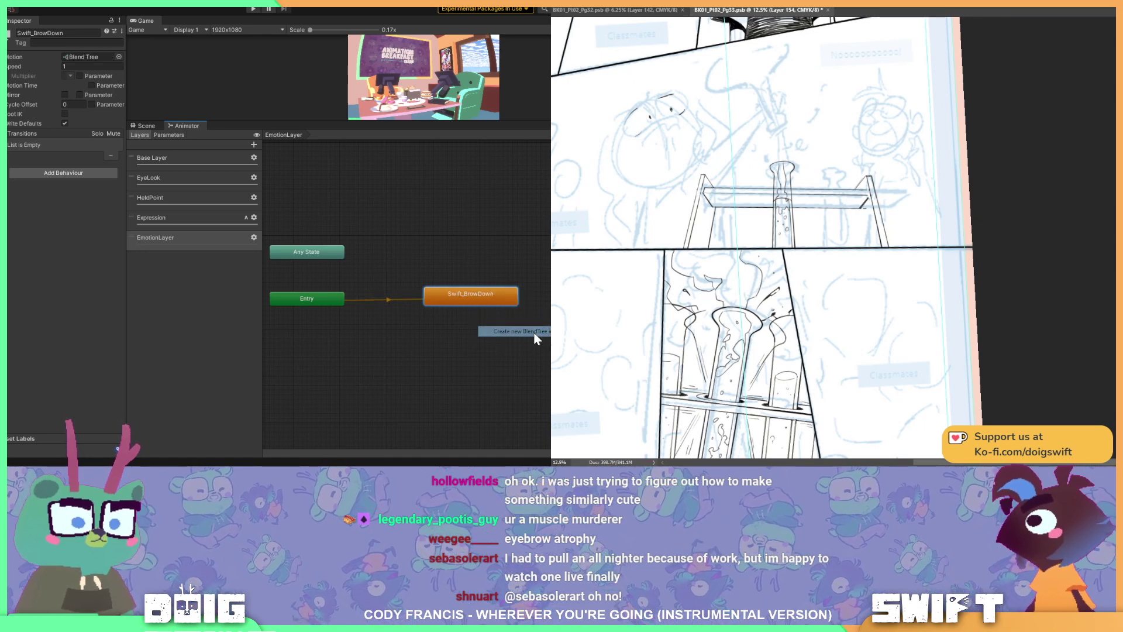
double_click(470, 296)
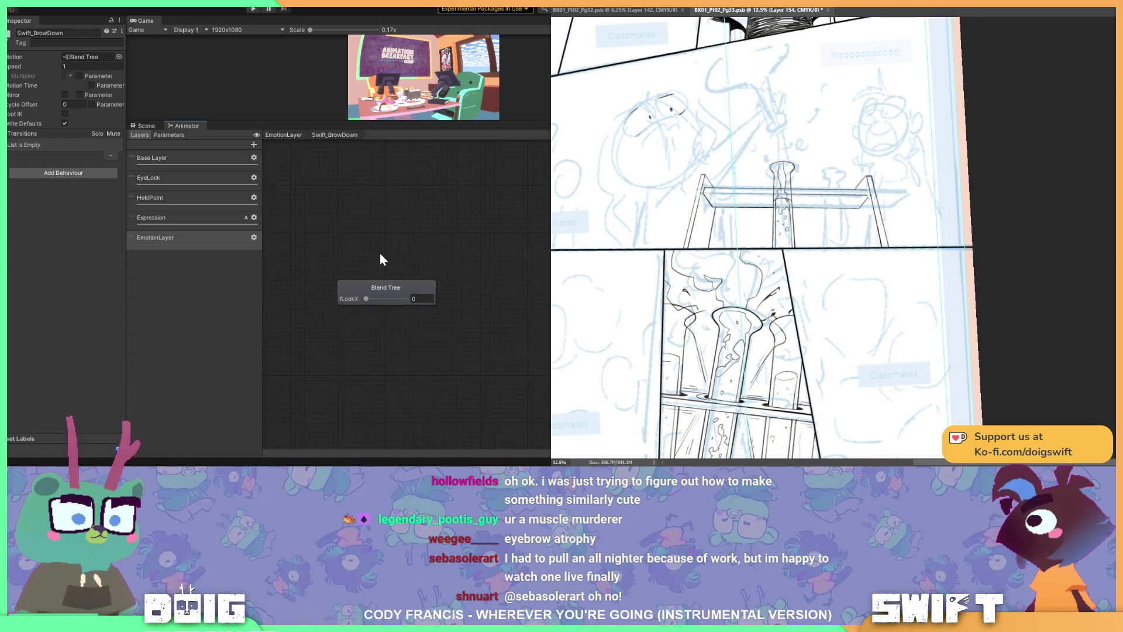
left_click(167, 135)
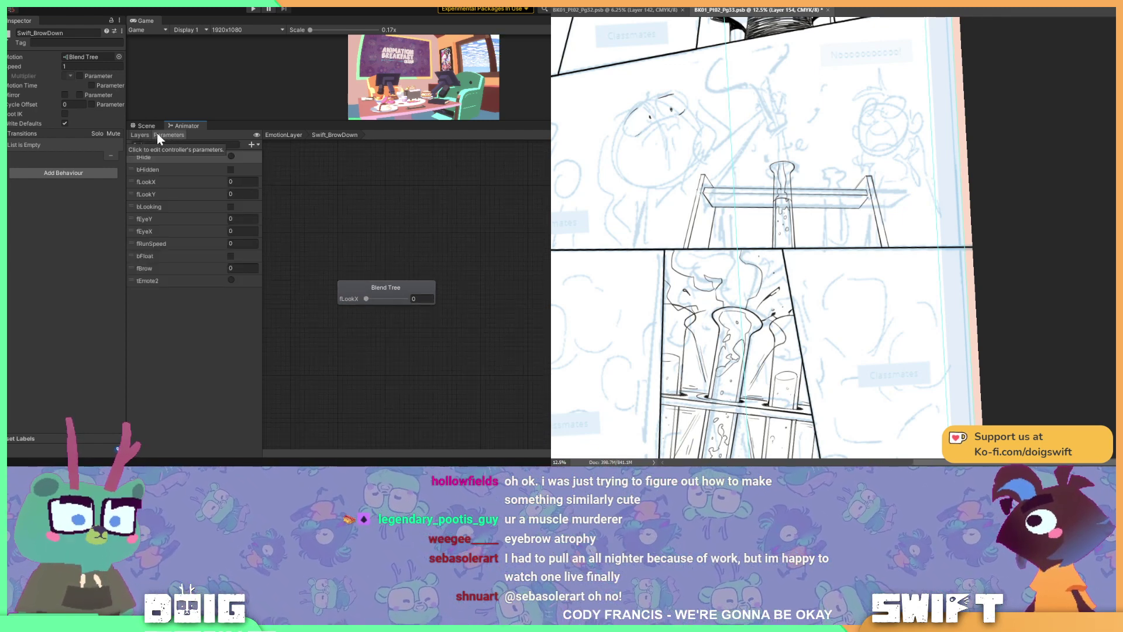
- Add a Float parameter named 'fBrowDown' and compare it with Doig's existing fBrow
left_click(252, 144)
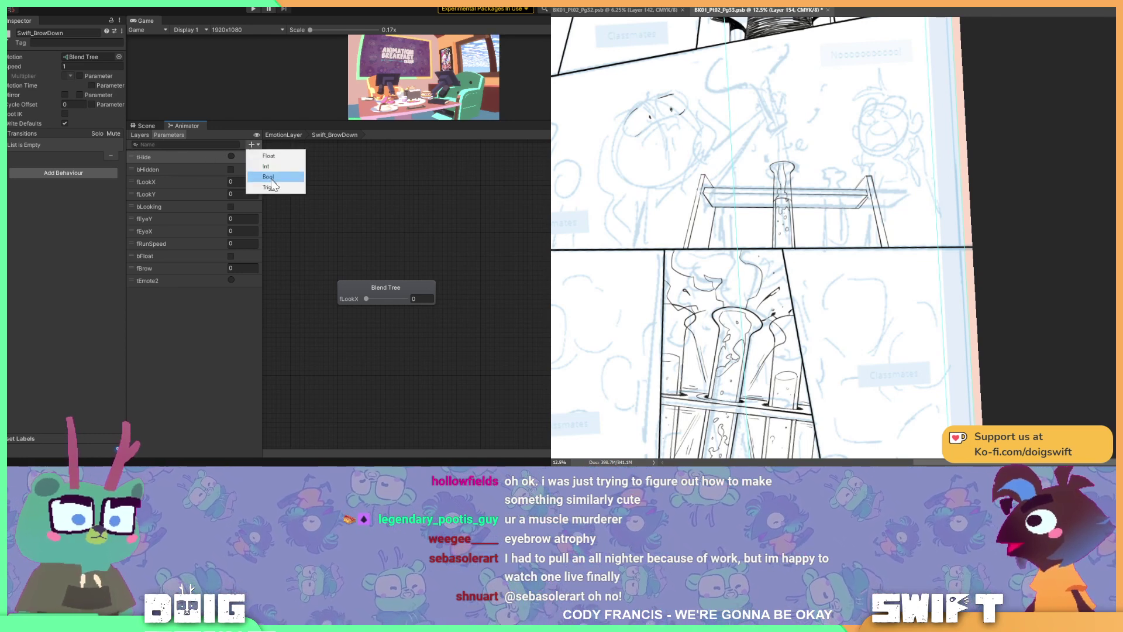
left_click(277, 157)
type("fBrowD")
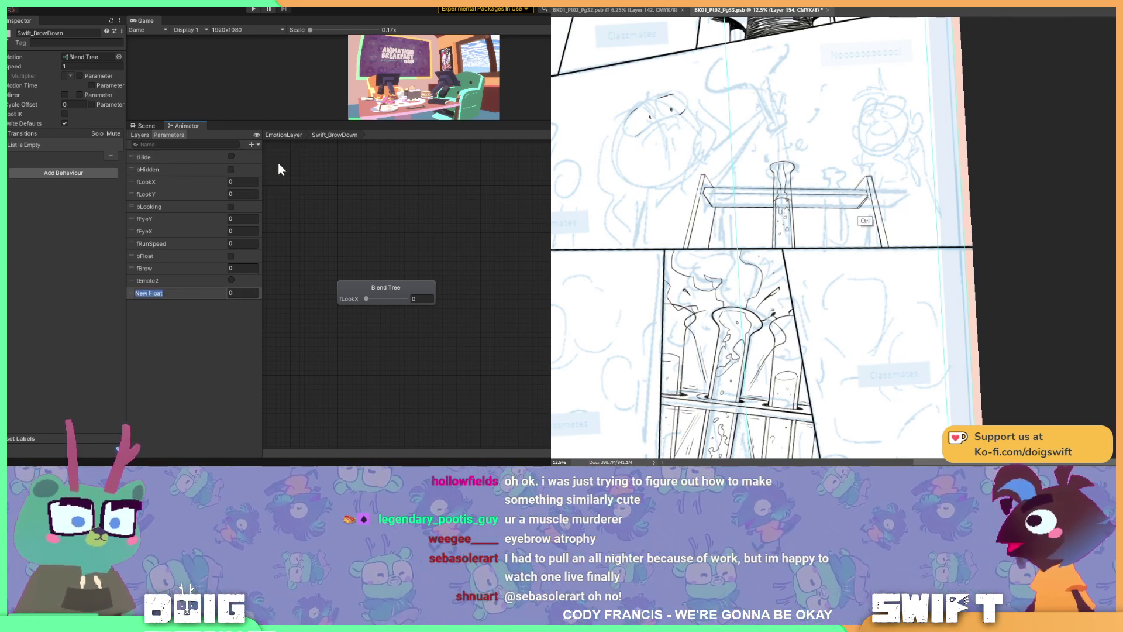
type("own")
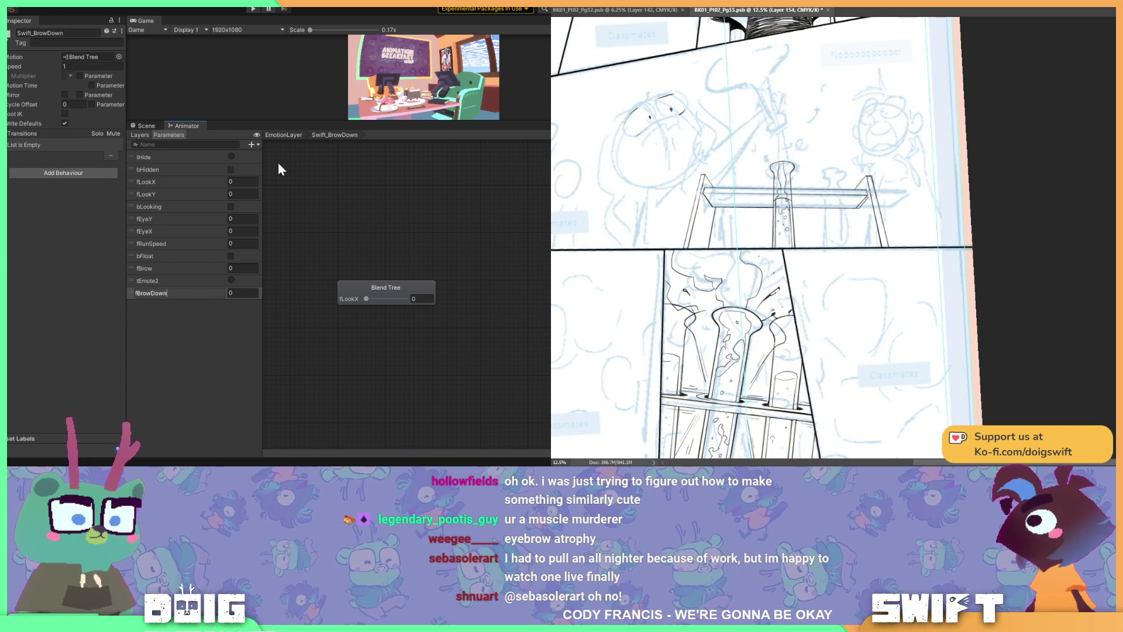
key("Return")
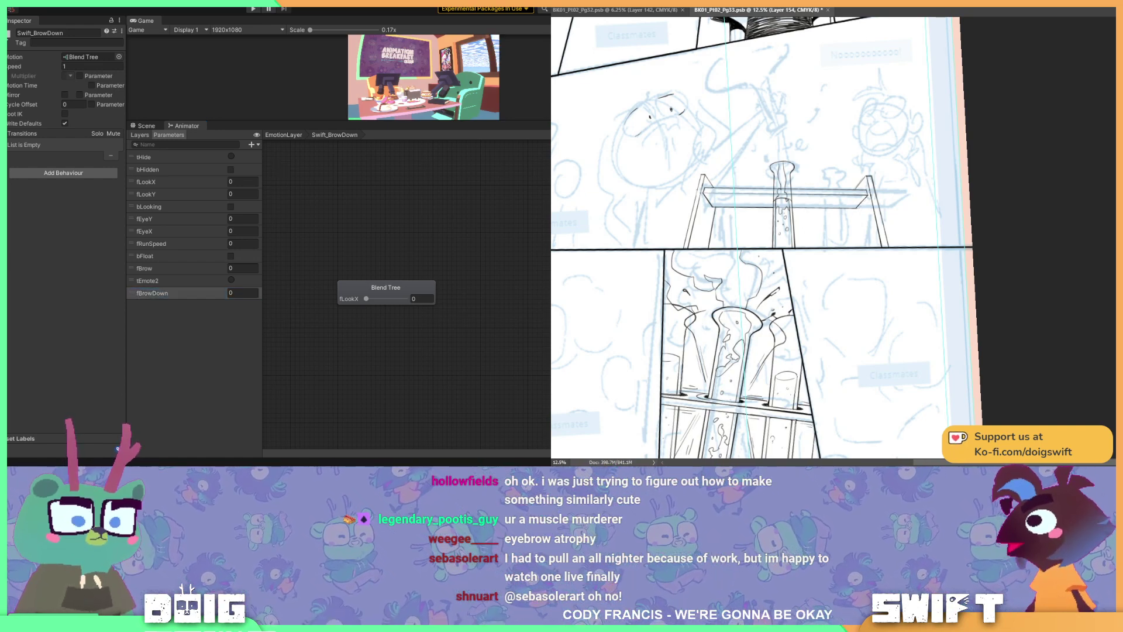
scroll(184, 347, "down", 5)
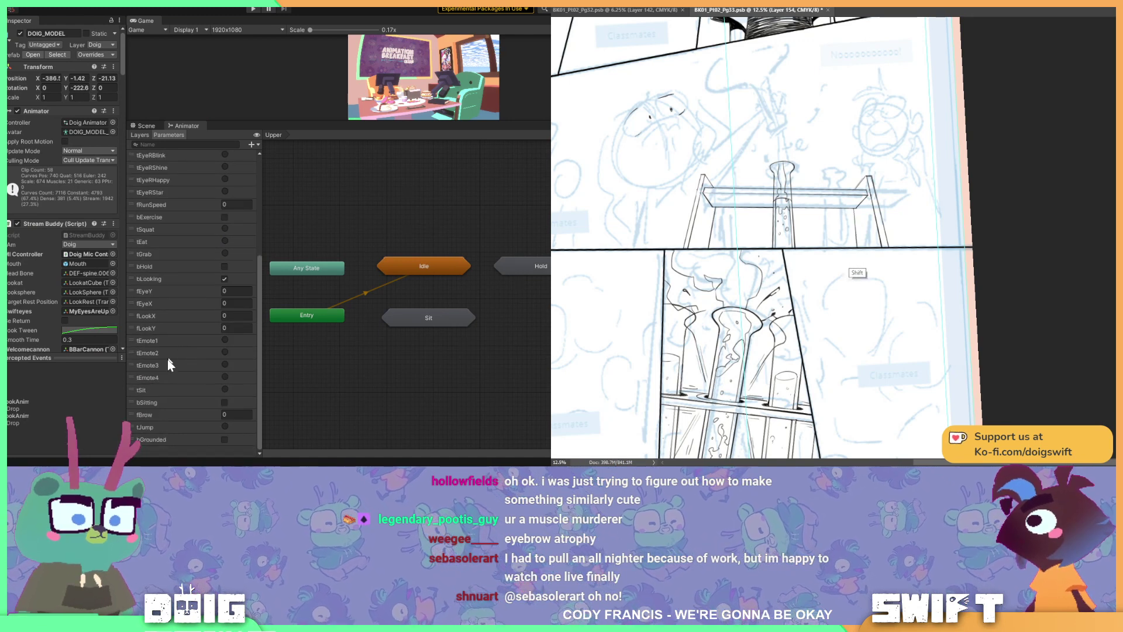
key("ctrl")
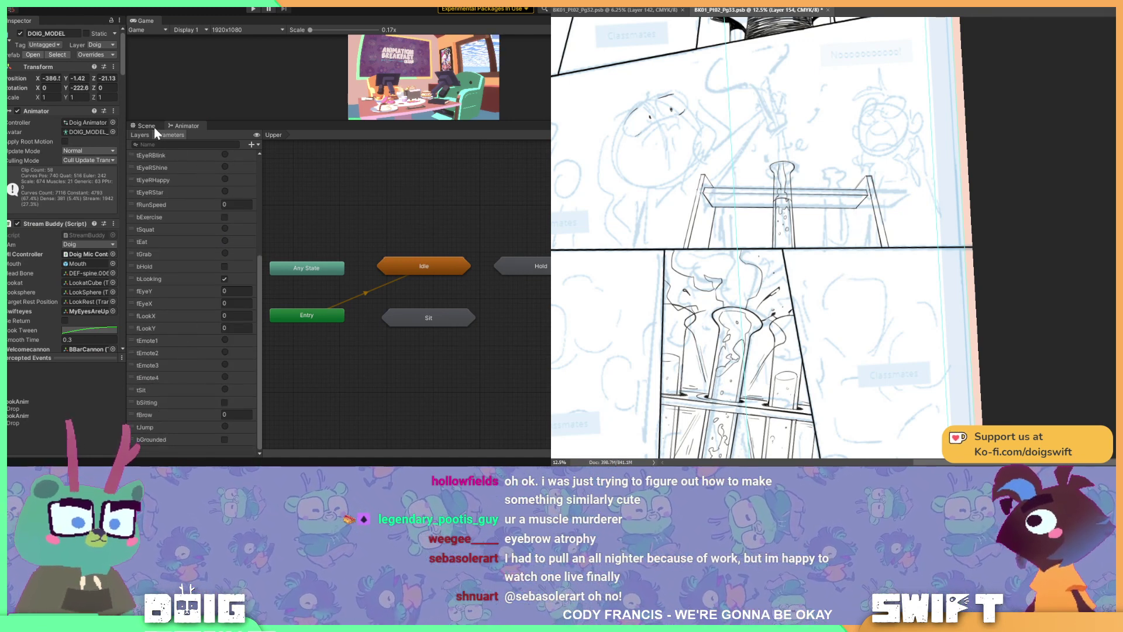
key("shift")
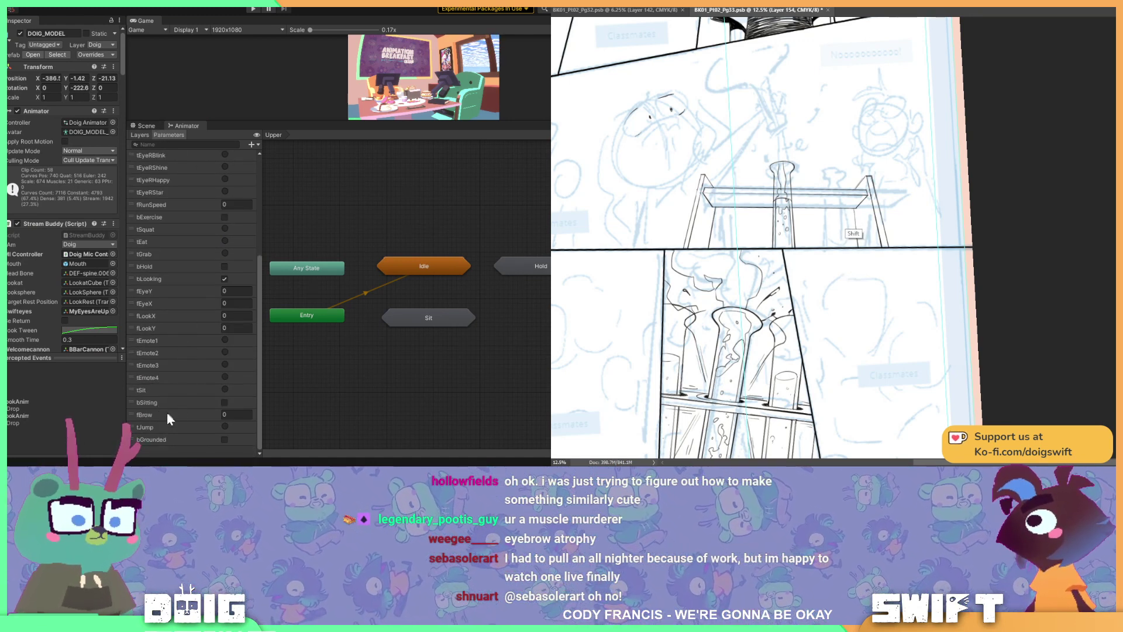
key("shift")
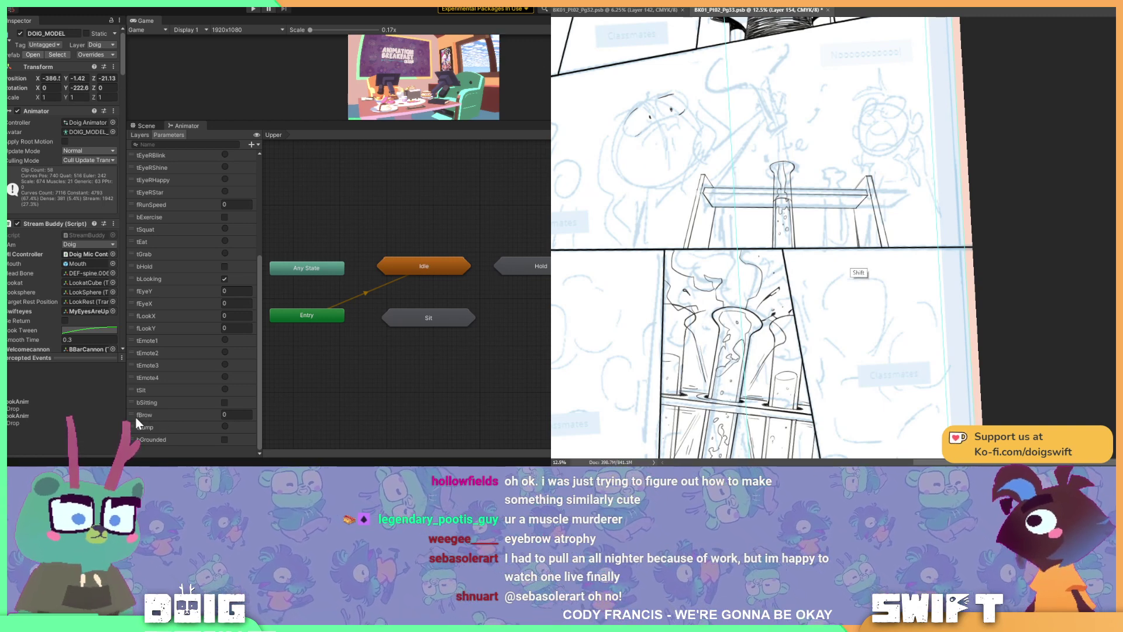
left_click(153, 416)
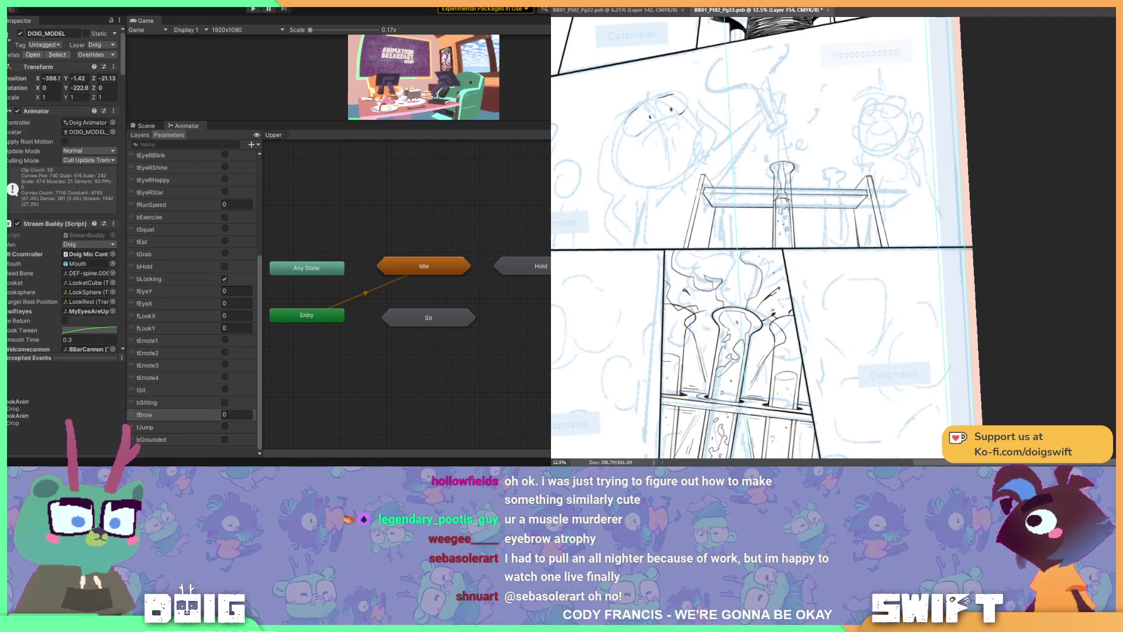
- Rename fBrowDown to 'fBrow' and delete the duplicate fBrow 0 parameter
left_click(160, 293)
left_click(160, 293)
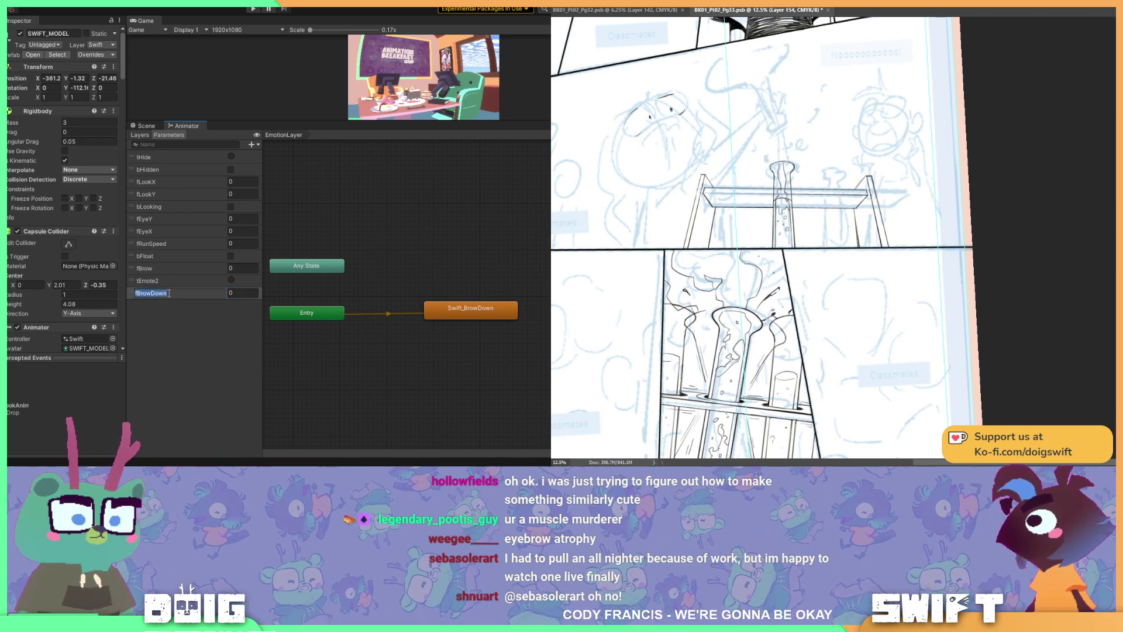
left_click_drag(152, 293, 193, 294)
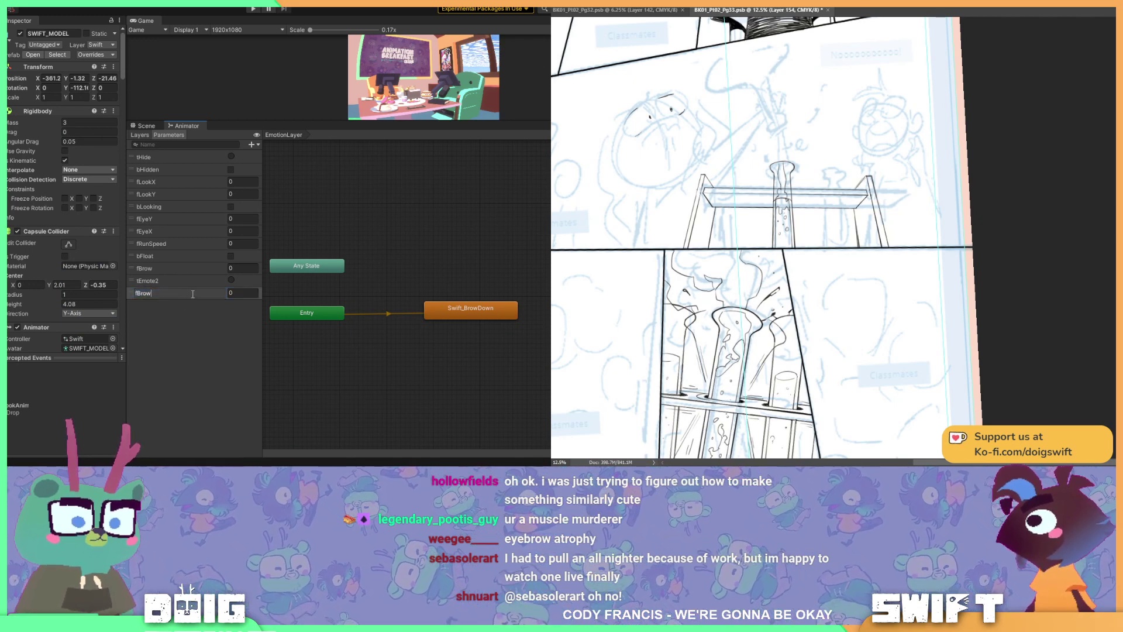
key("BackSpace")
key("Return")
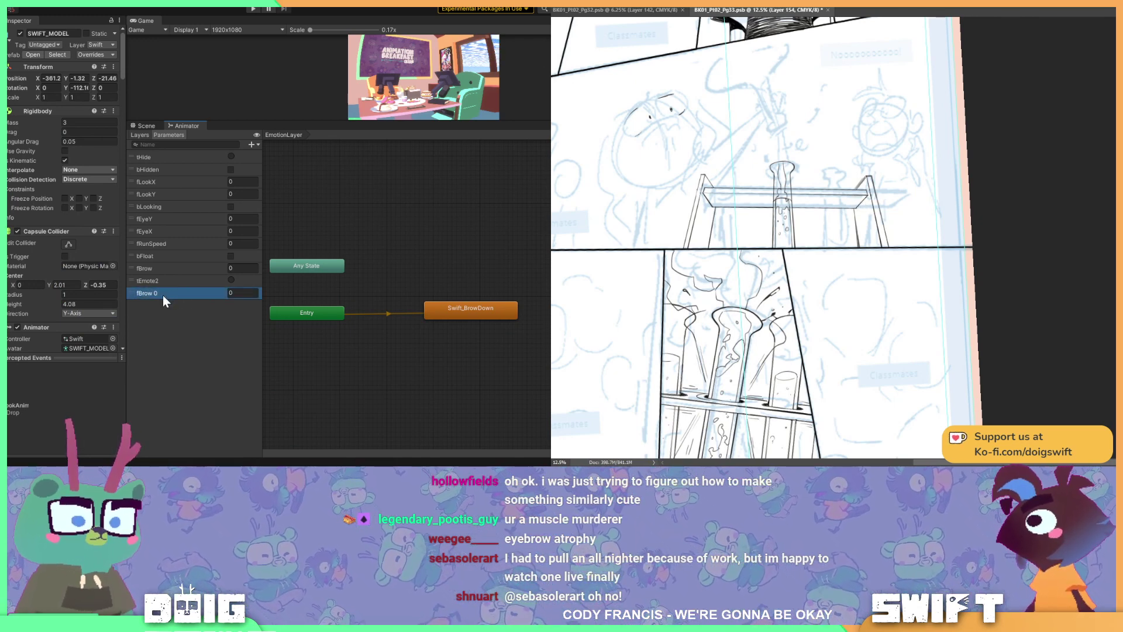
left_click(163, 295)
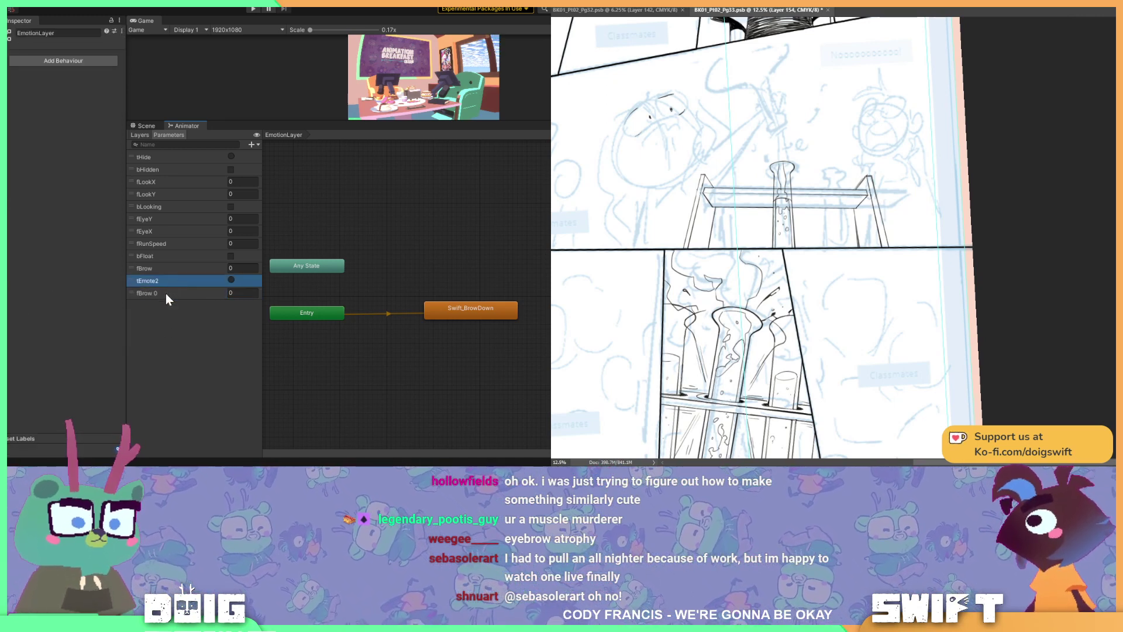
left_click(160, 296)
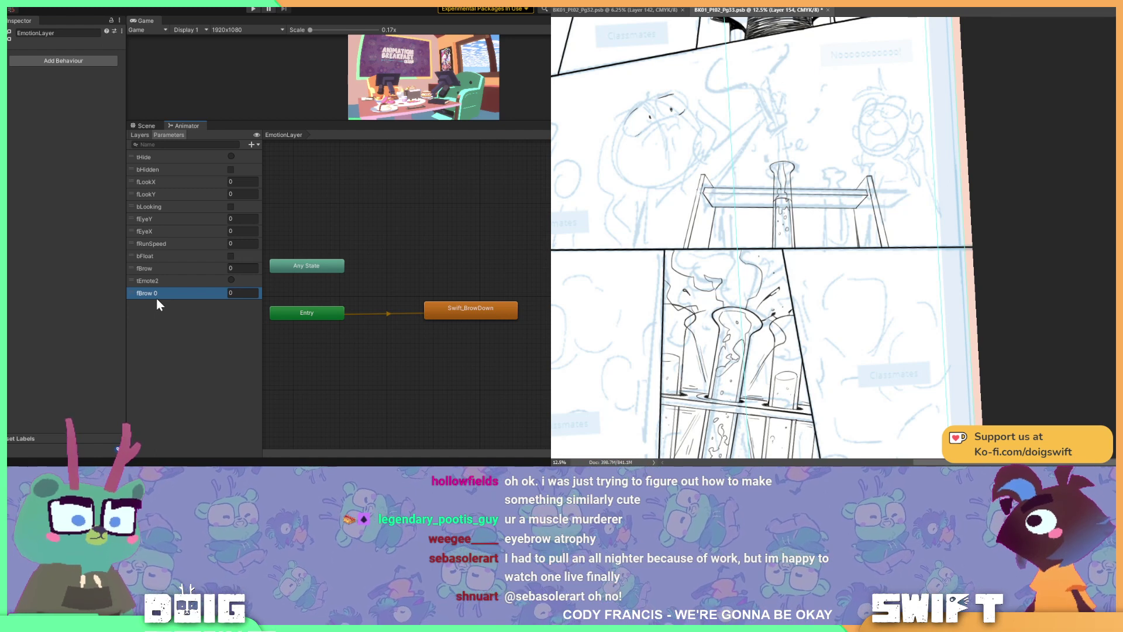
key("Delete")
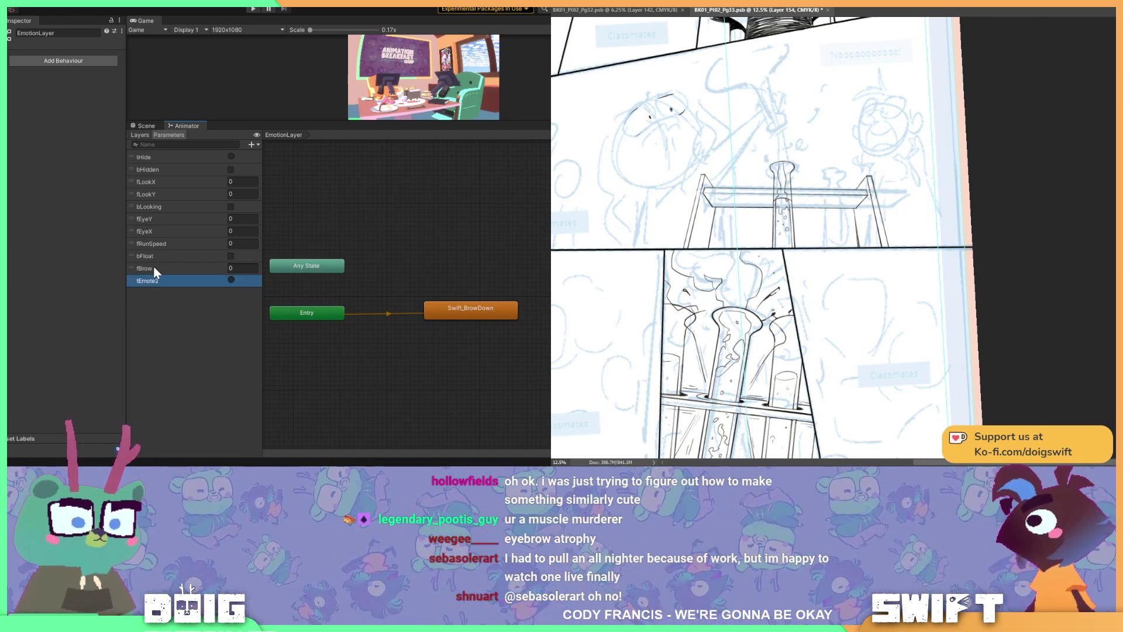
- Select fBrow and reopen the Swift_BrowDown blend tree's settings
left_click(150, 269)
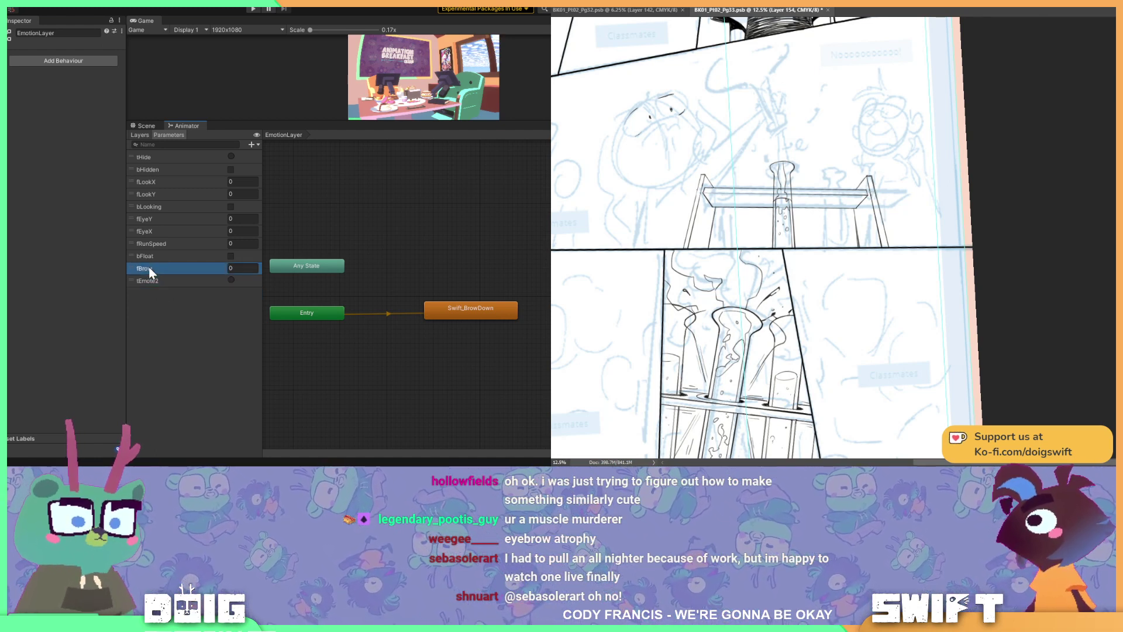
double_click(486, 313)
left_click(380, 286)
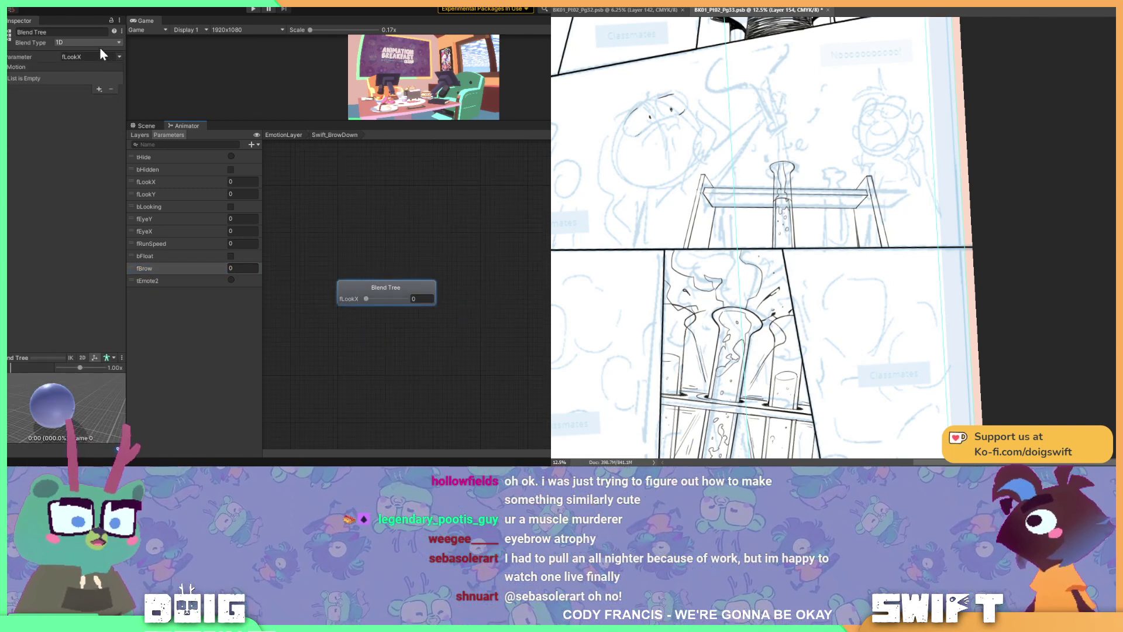
- Drive the blend tree with fBrow and add two motion slots
left_click(118, 55)
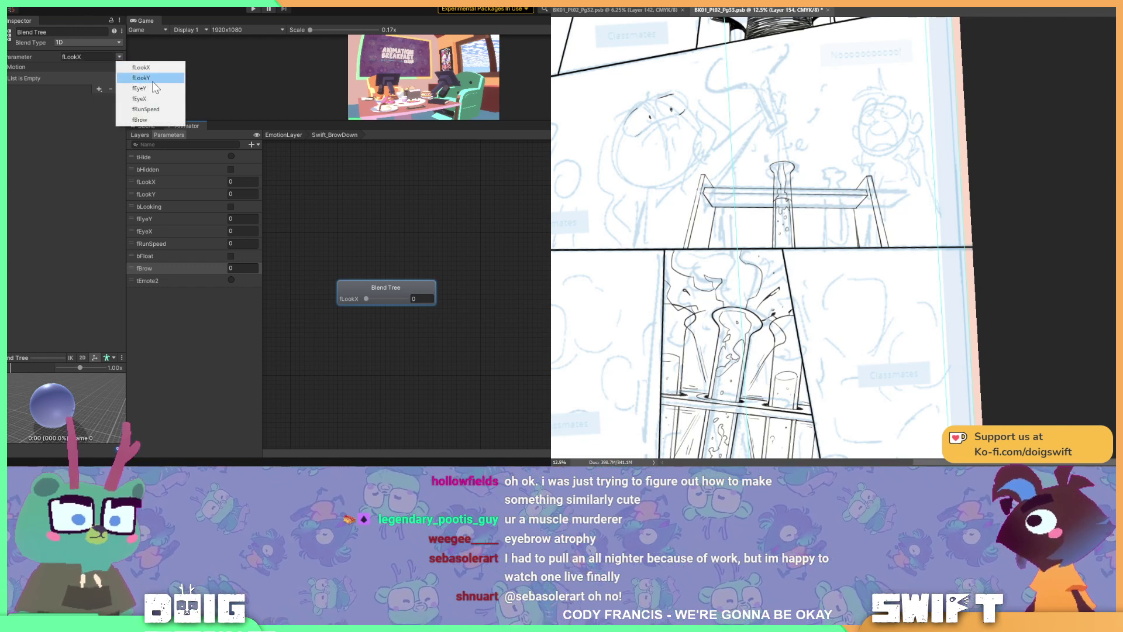
left_click(155, 120)
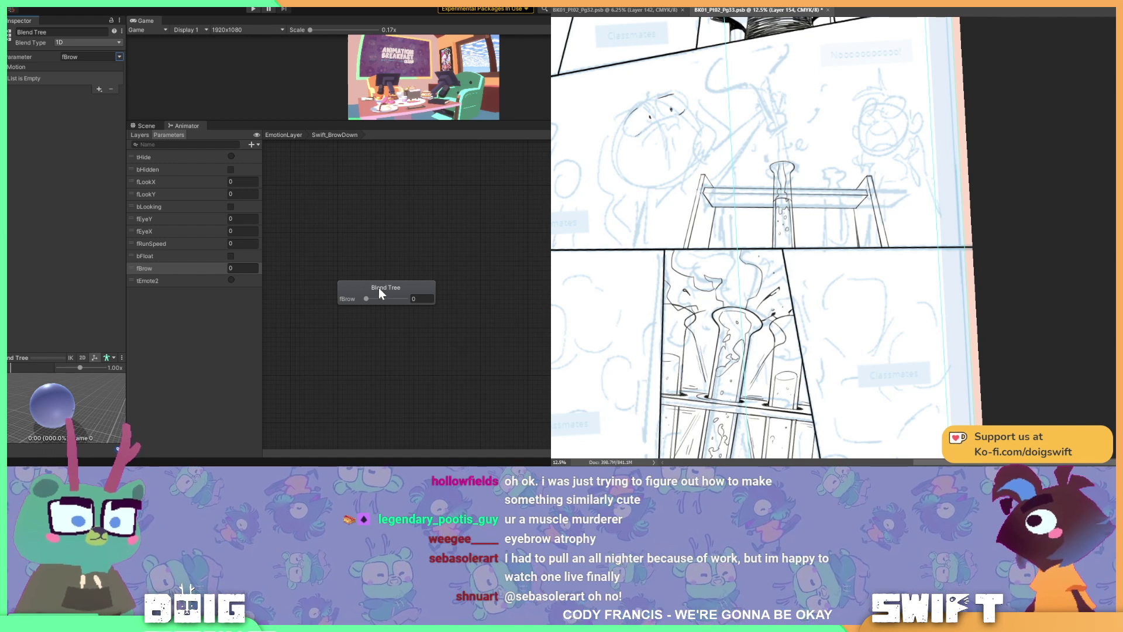
left_click(98, 89)
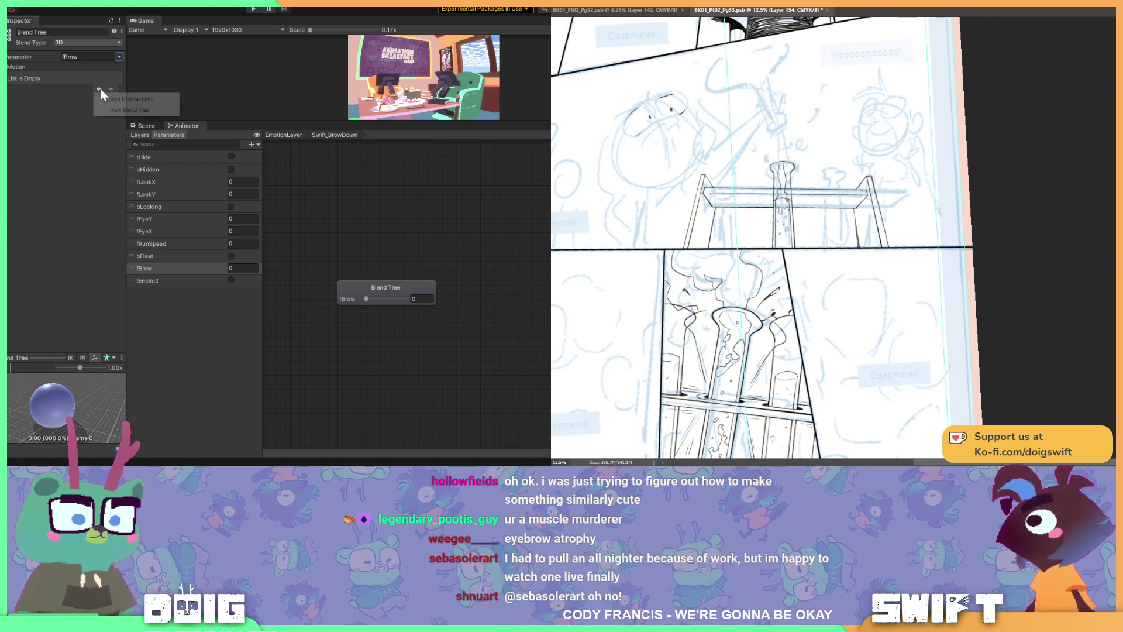
left_click(111, 100)
left_click(101, 90)
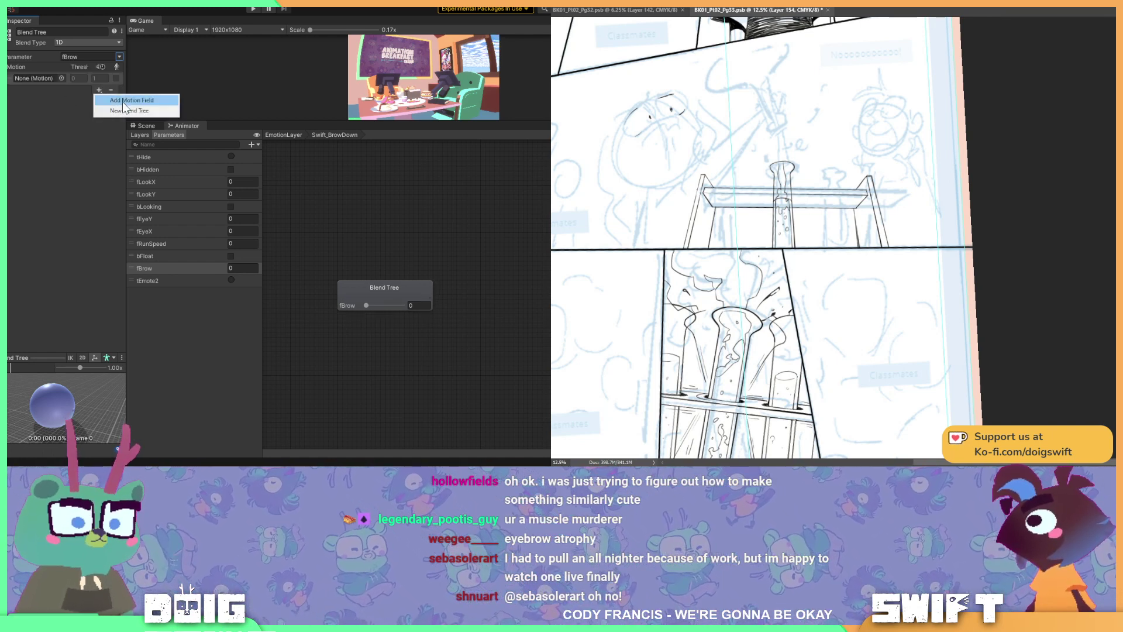
left_click(122, 102)
- Search 'swift brow' and assign the Swift_BrowDown clip to the second motion slot
left_click(60, 122)
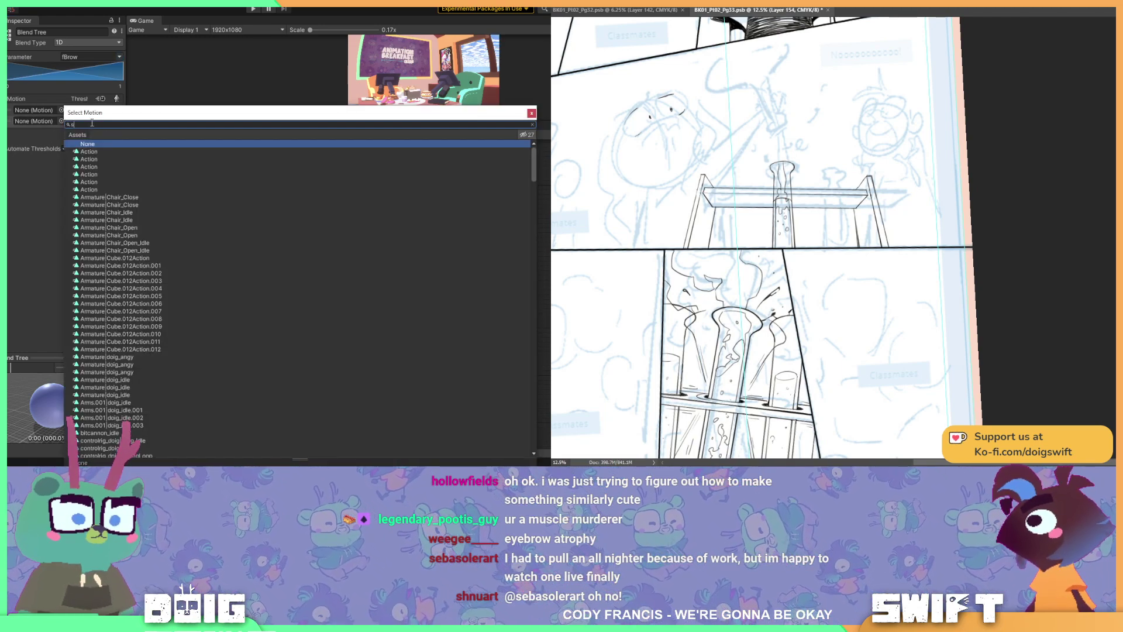
type("swift brow")
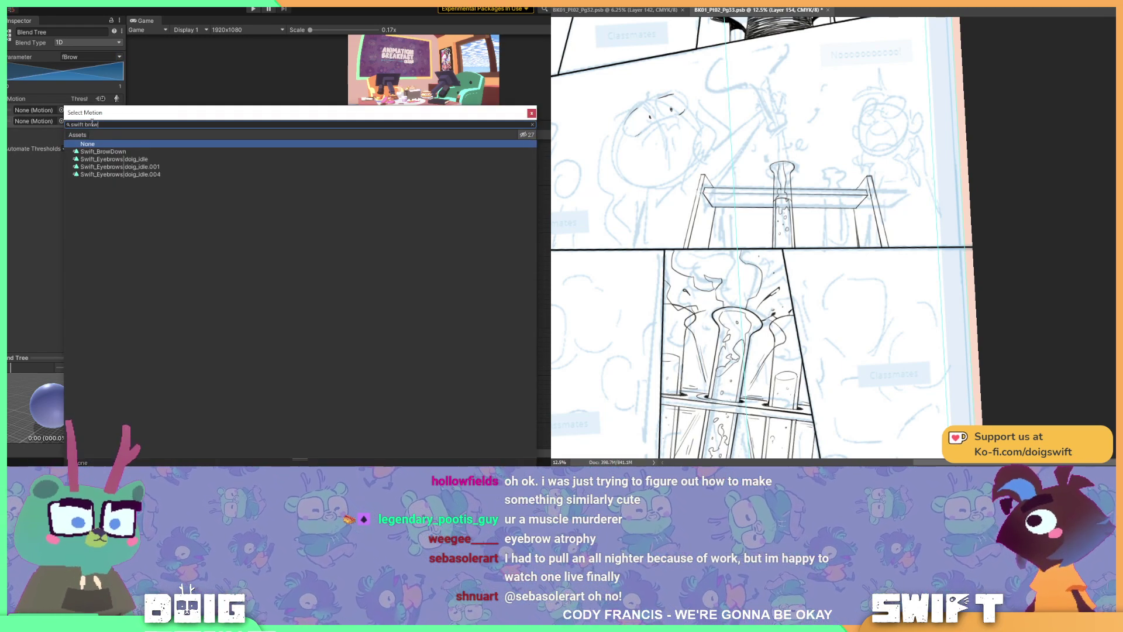
double_click(120, 151)
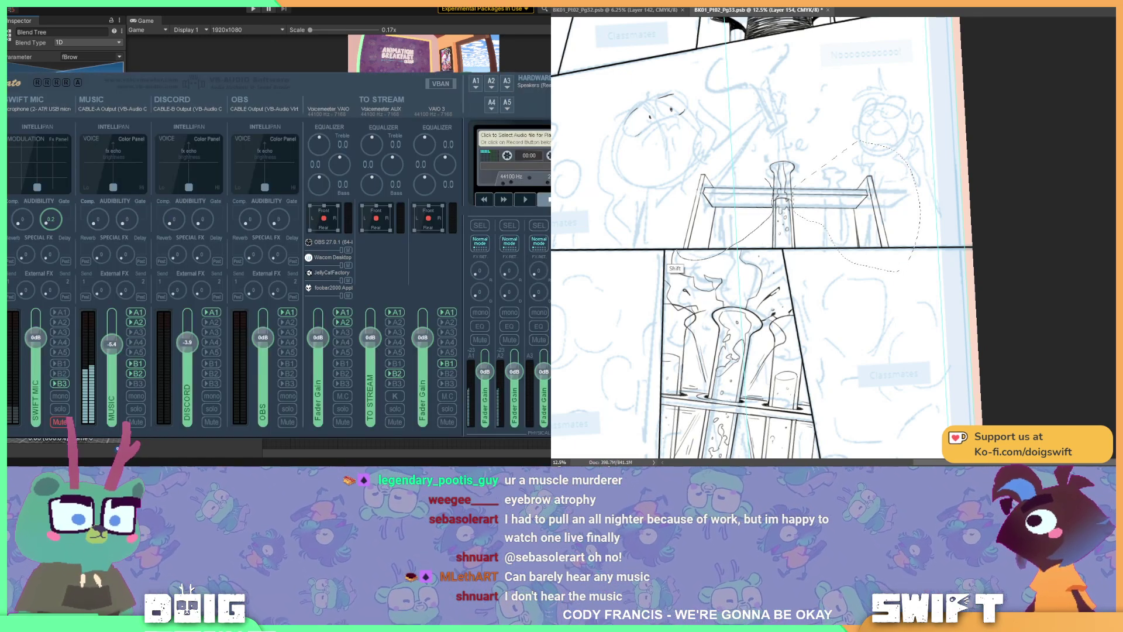
- Add the shelf and beaker sketch to the Photoshop Lasso selection
mouse_move(673, 263)
left_mouse_down("shift")
mouse_move(766, 141)
mouse_move(830, 145)
mouse_move(797, 189)
left_mouse_up("shift")
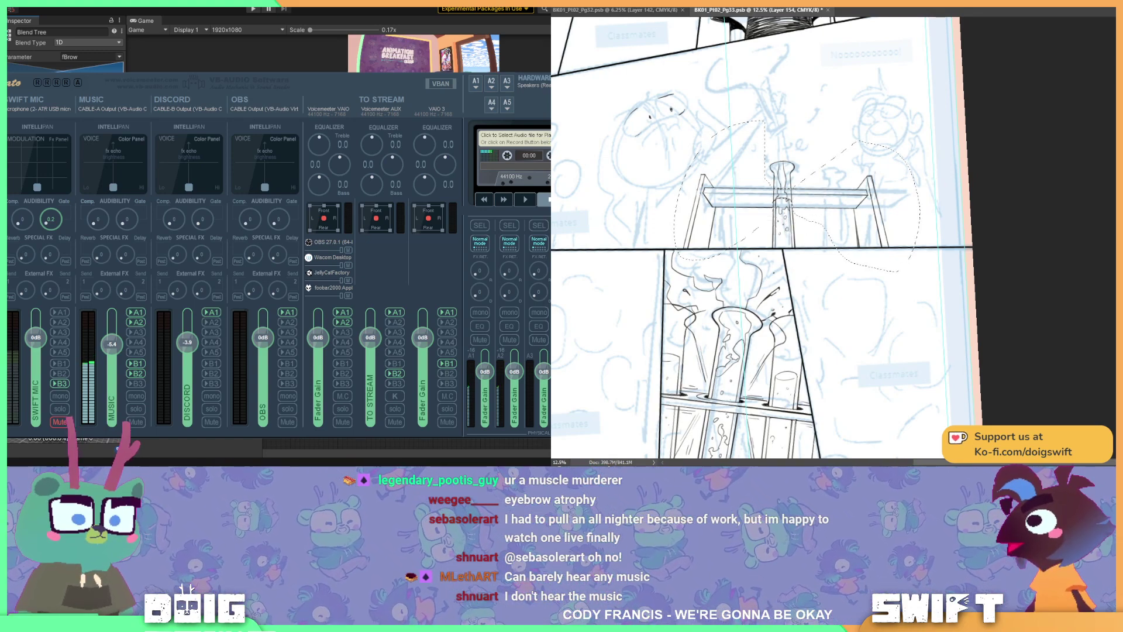
- Free-transform the selected shelf drawing, rotating it about -1°
key("ctrl+t")
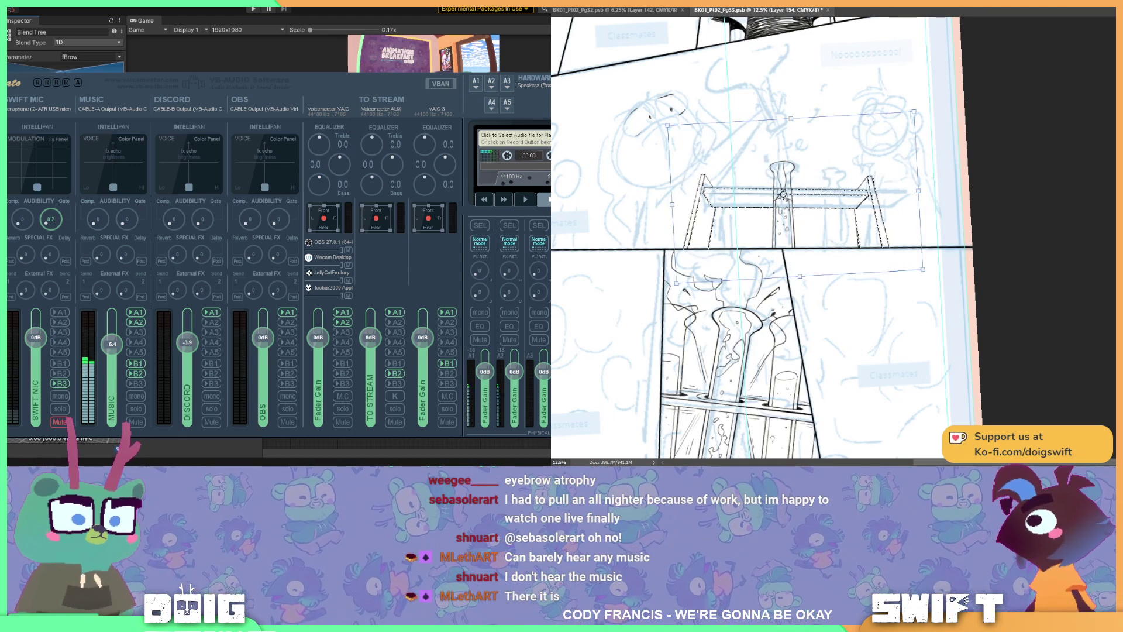
left_click_drag(939, 104, 934, 93)
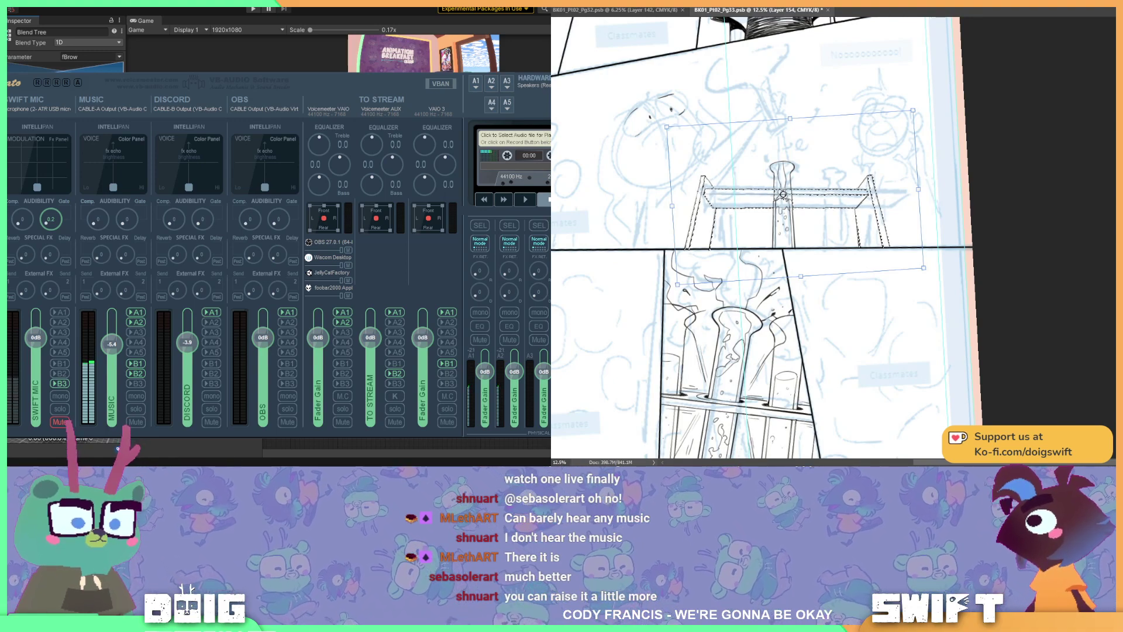
key("Return")
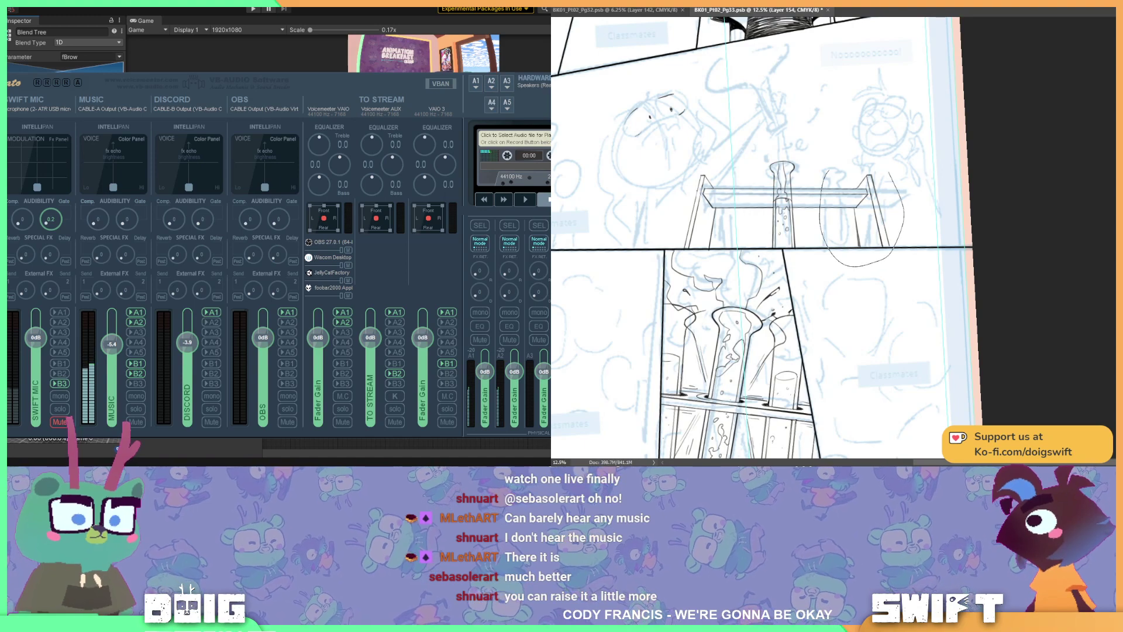
- Reselect the shelf, check its distances to the canvas edges, zoom in, and deselect
left_click_drag(889, 174, 860, 136)
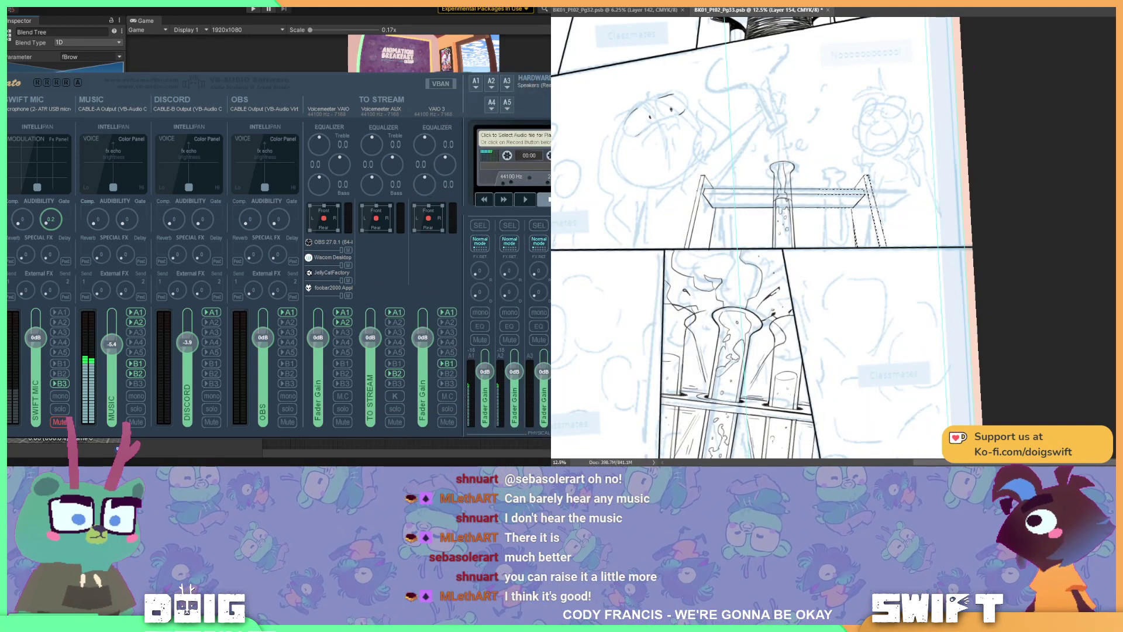
key("ctrl+d")
key("ctrl")
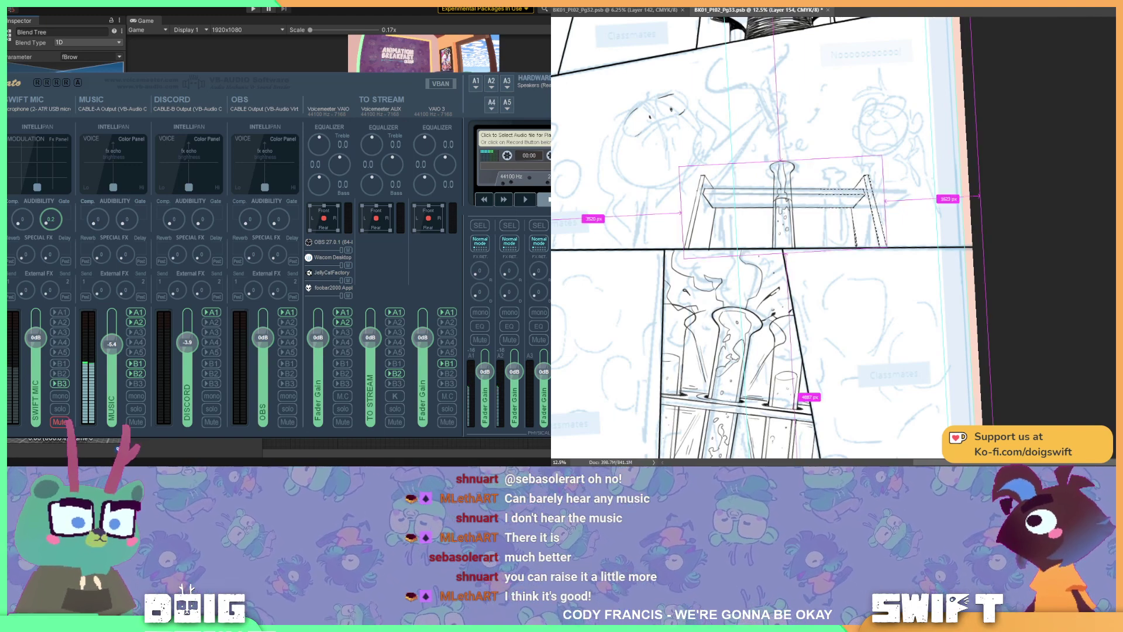
key("ctrl+d")
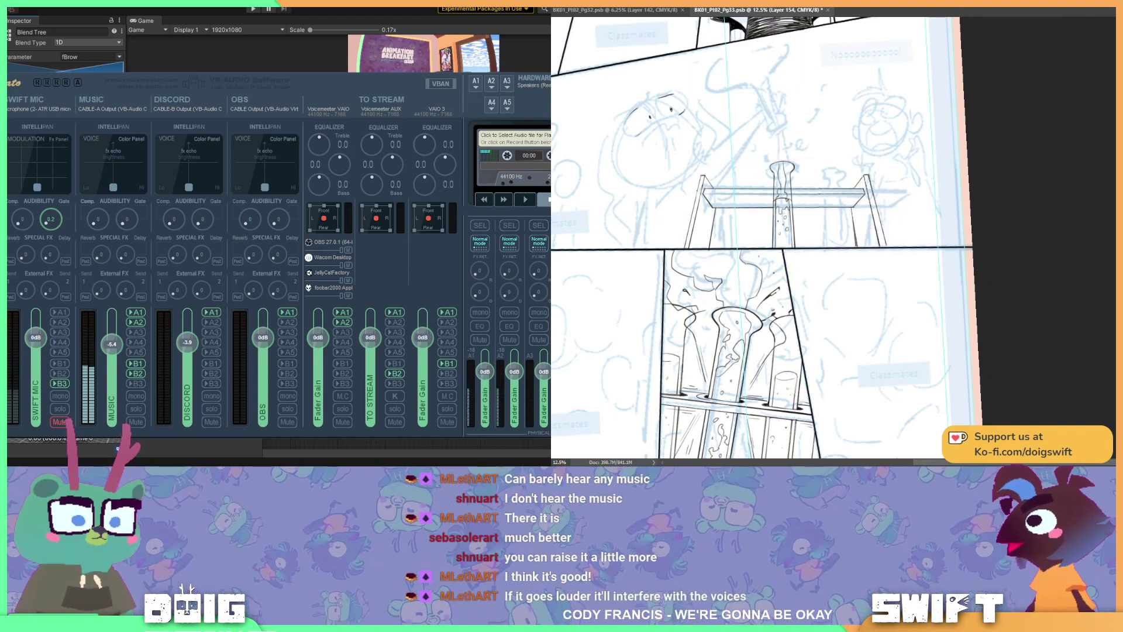
key("ctrl+z")
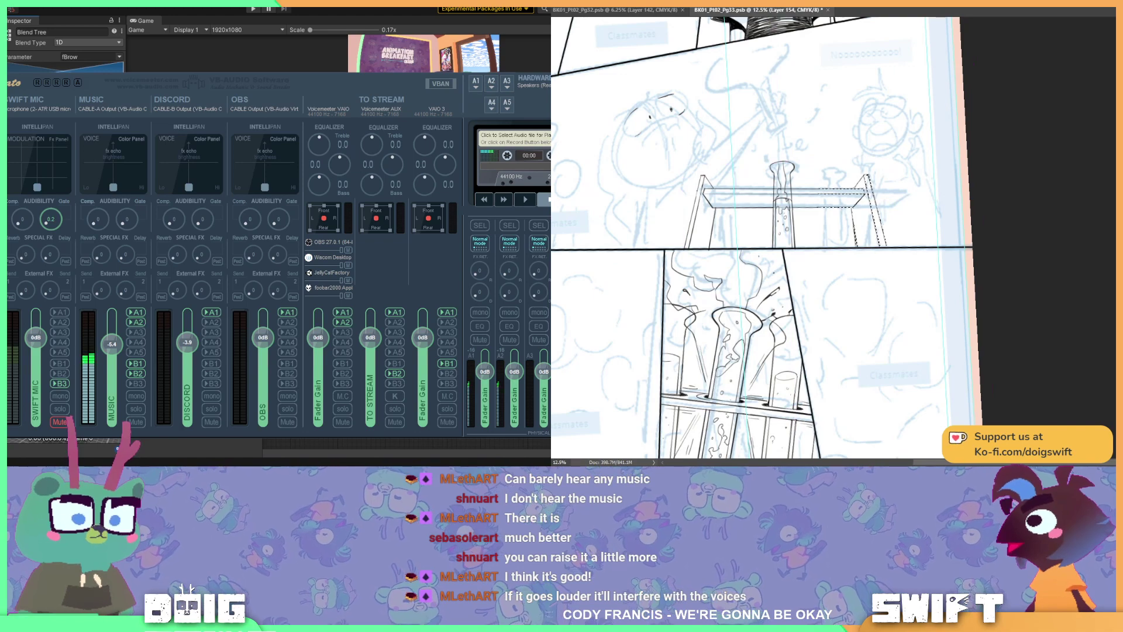
key("ctrl")
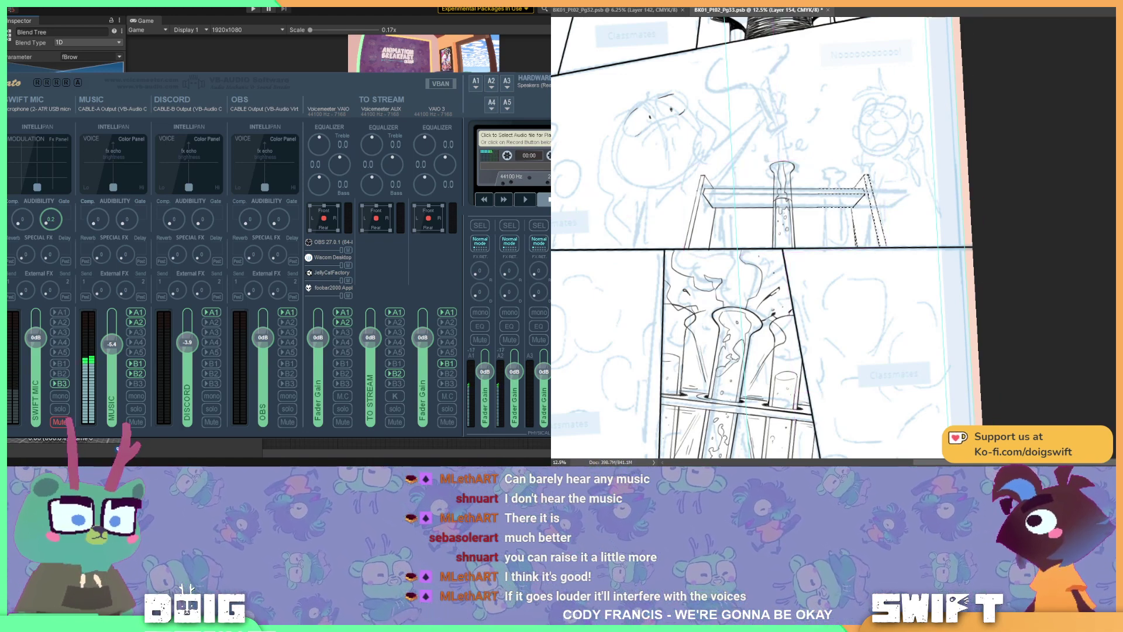
key("ctrl+plus")
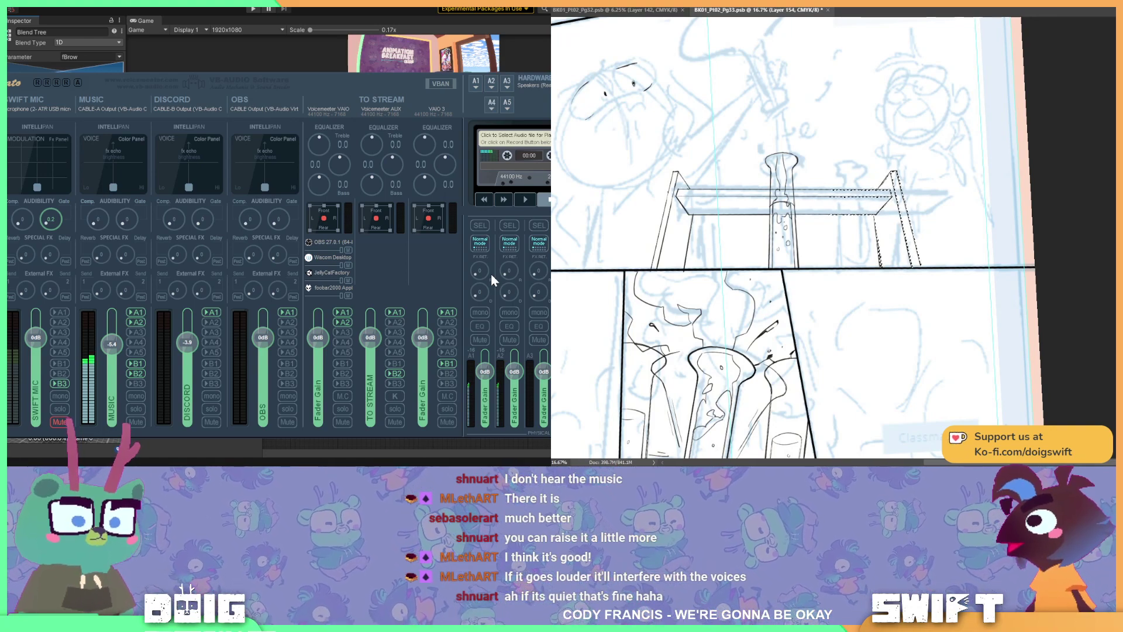
key("ctrl+d")
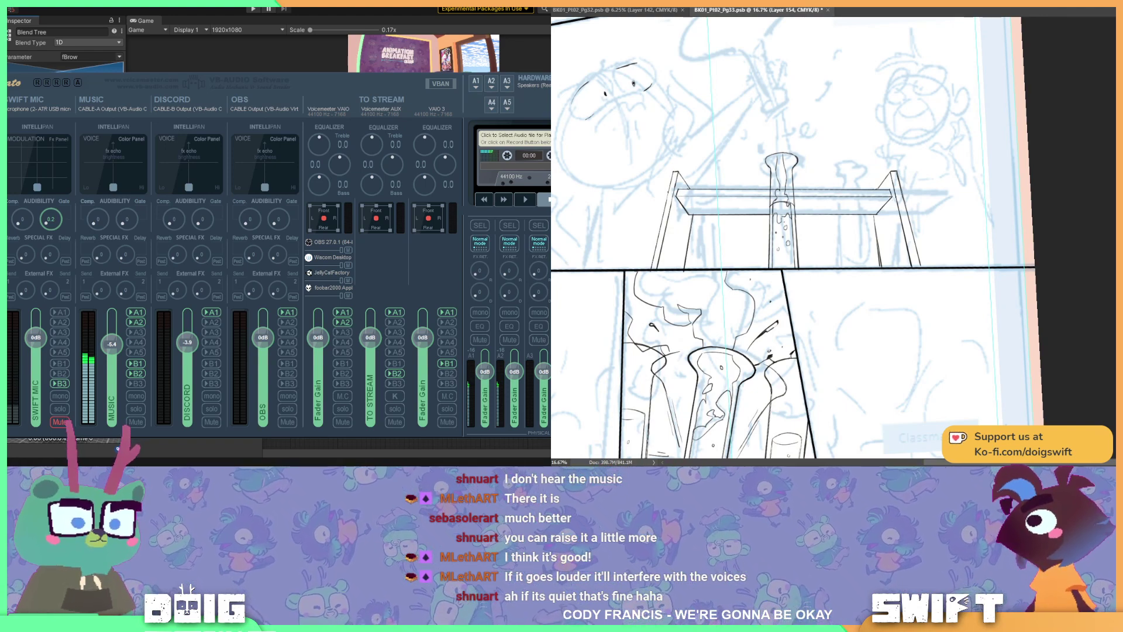
key("alt+Tab")
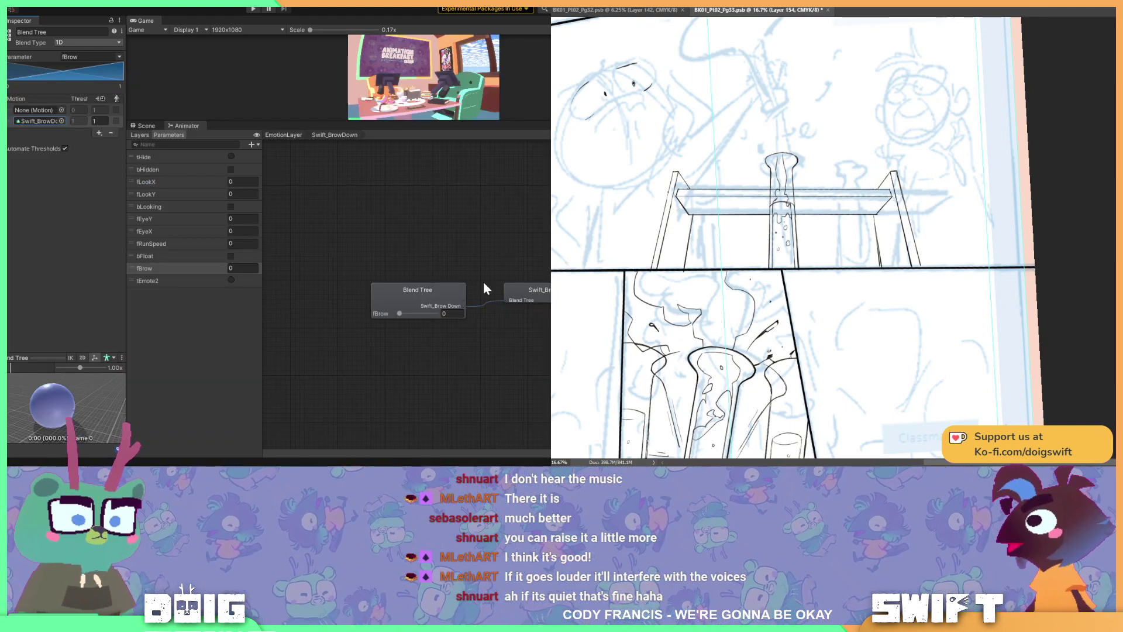
- Uncheck Automate Thresholds on the Swift_BrowDown eyebrow blend tree
left_click(538, 296)
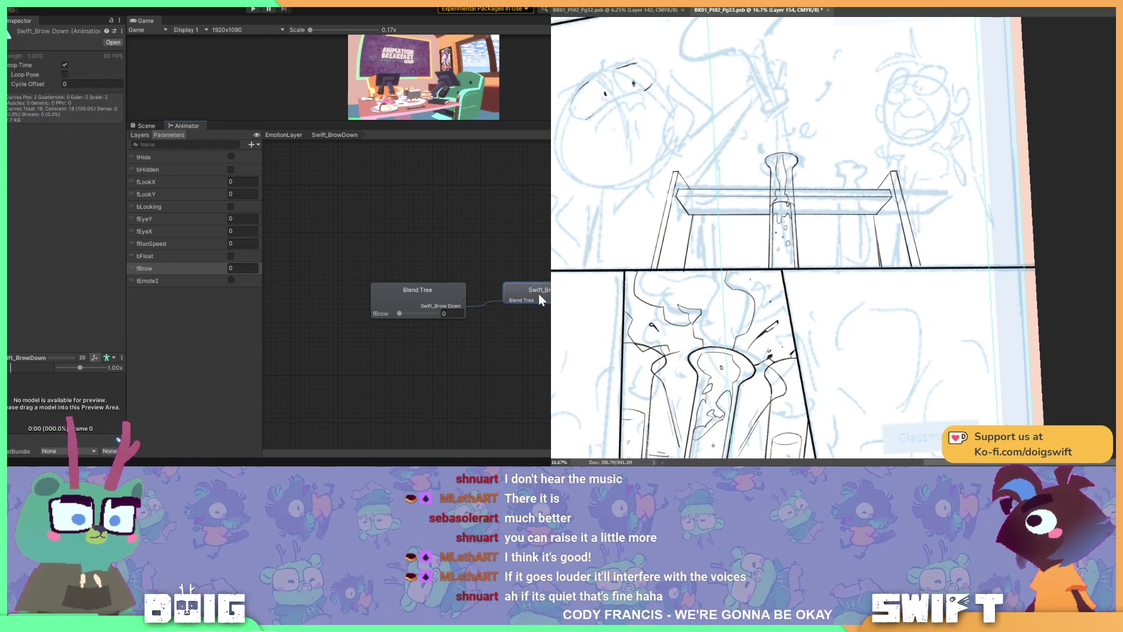
left_click(434, 297)
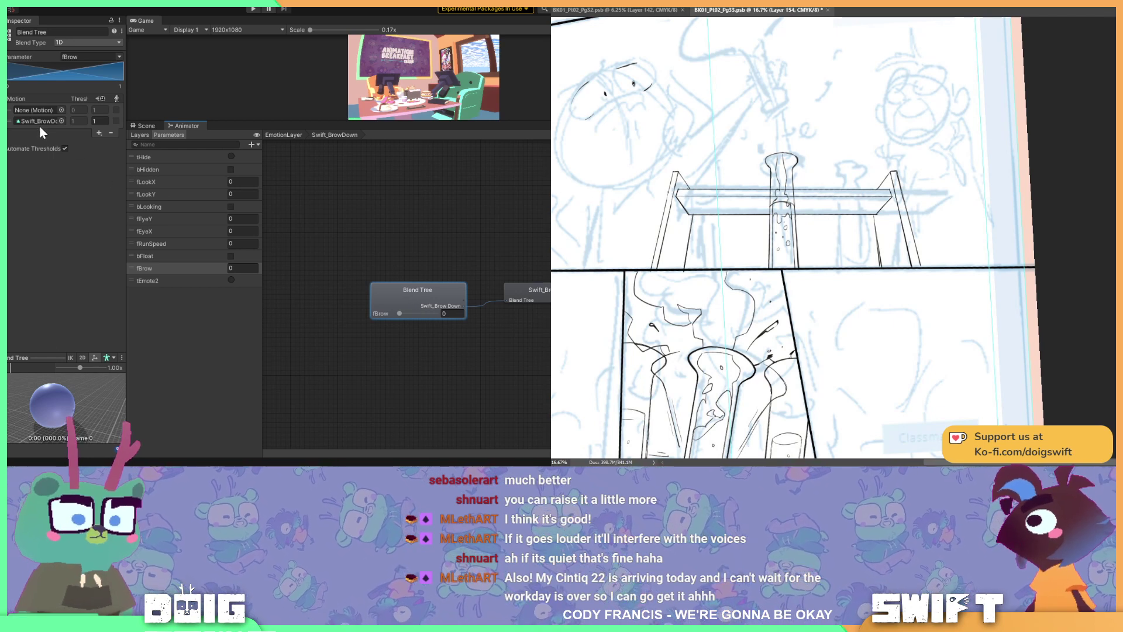
left_click(65, 148)
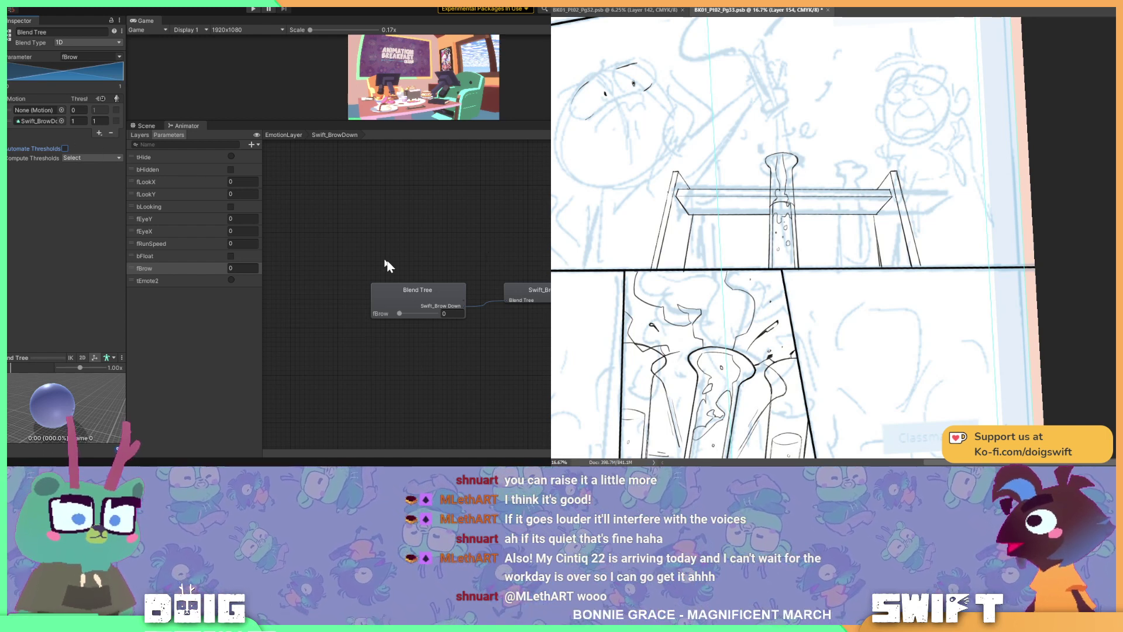
left_click(398, 314)
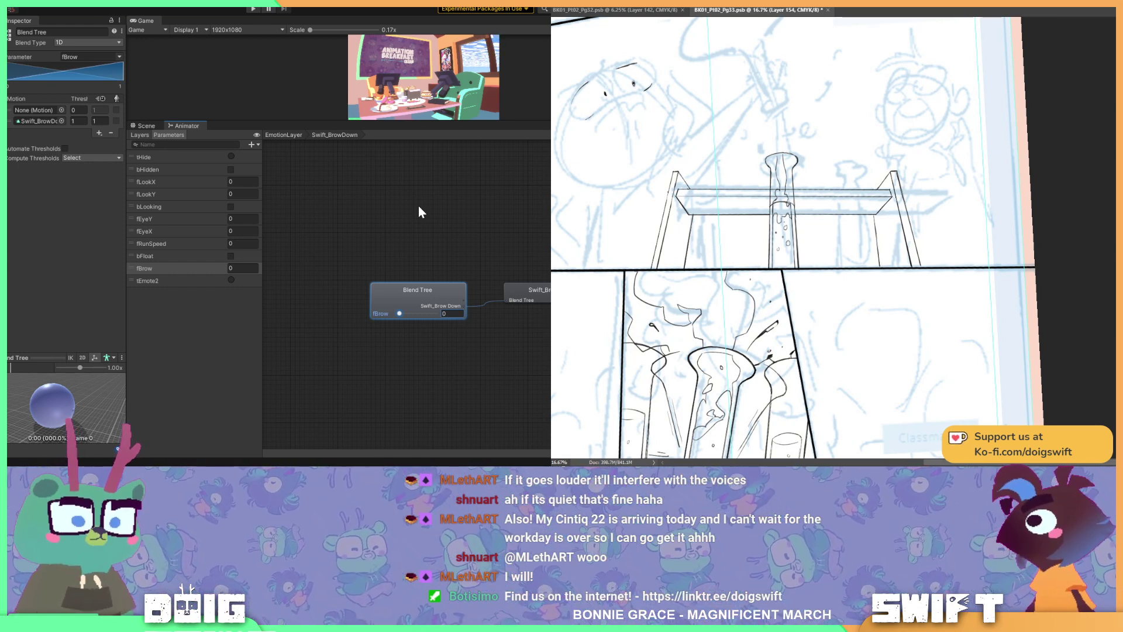
- Open the EmotionLayer settings in the Layers list, then return to the Scene view
left_click(140, 135)
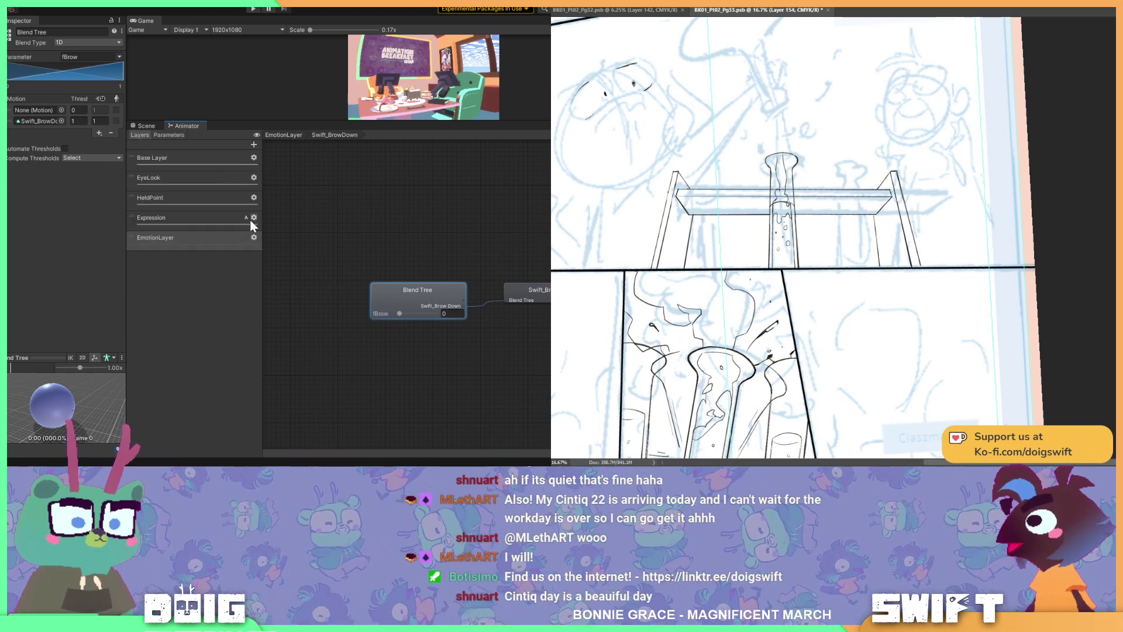
left_click(253, 238)
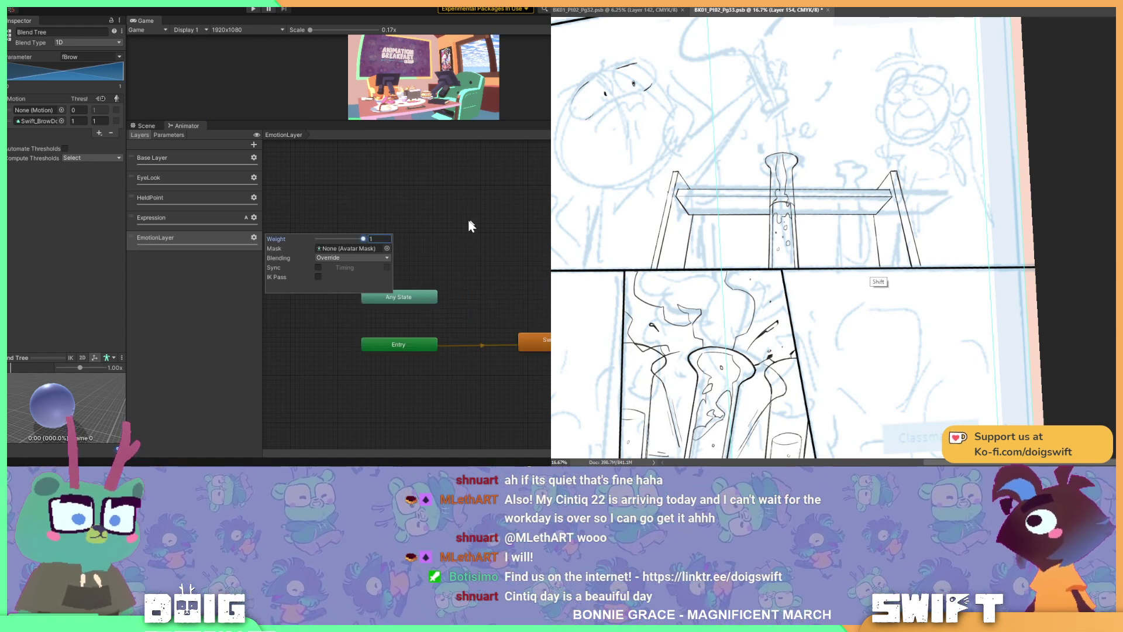
left_click(368, 199)
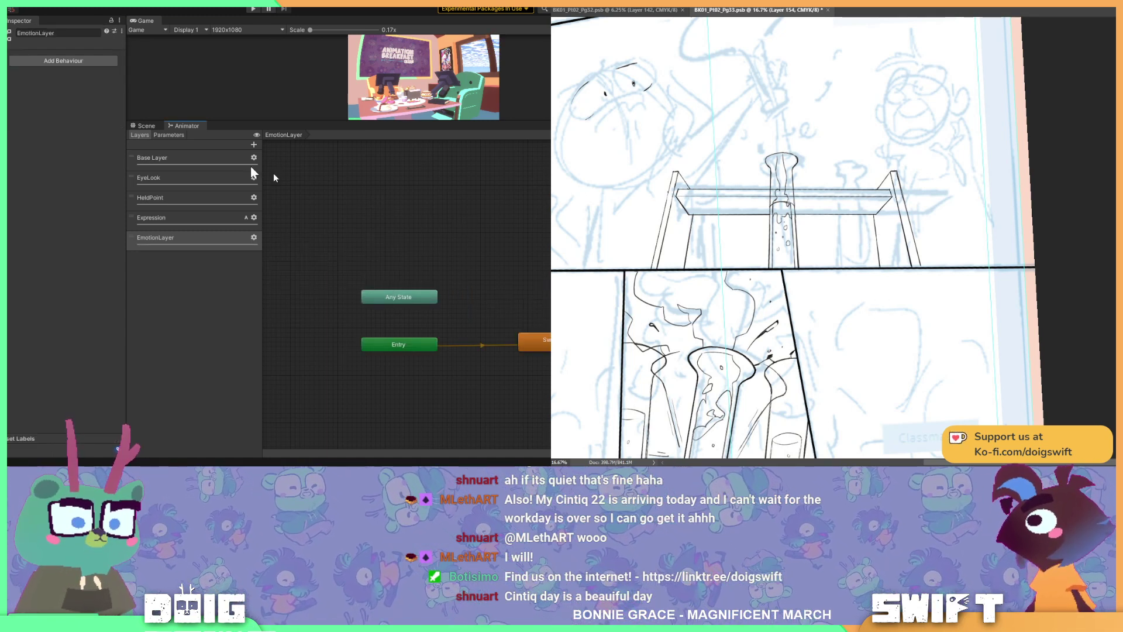
left_click(147, 127)
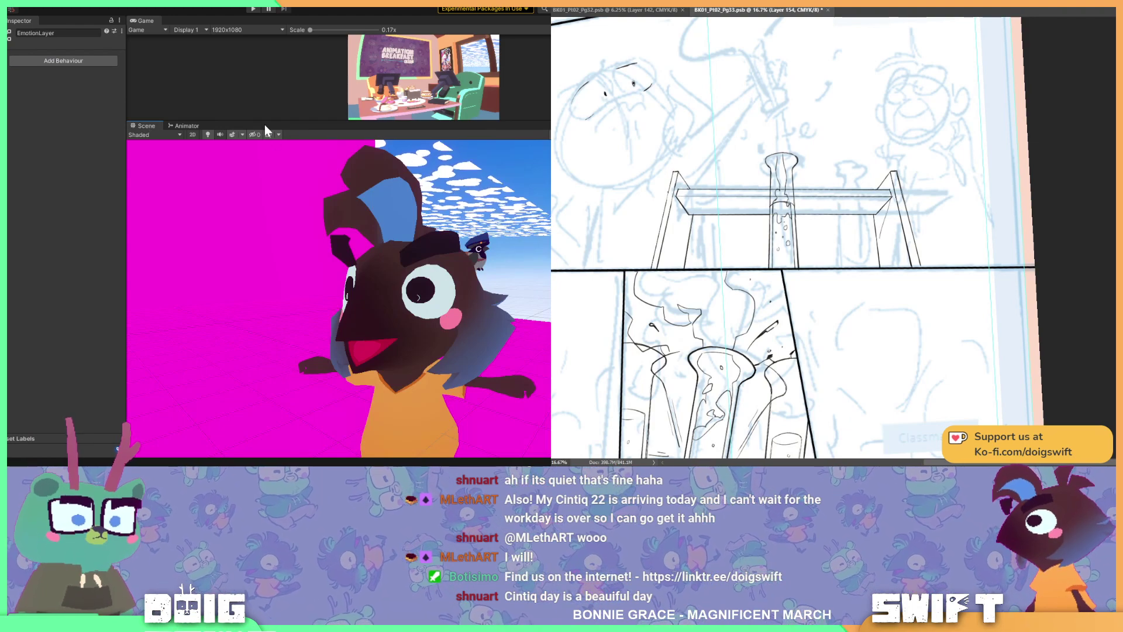
- Enlarge the game preview, test in Play mode while orbiting around Swift, then stop playing
left_click_drag(269, 122, 282, 202)
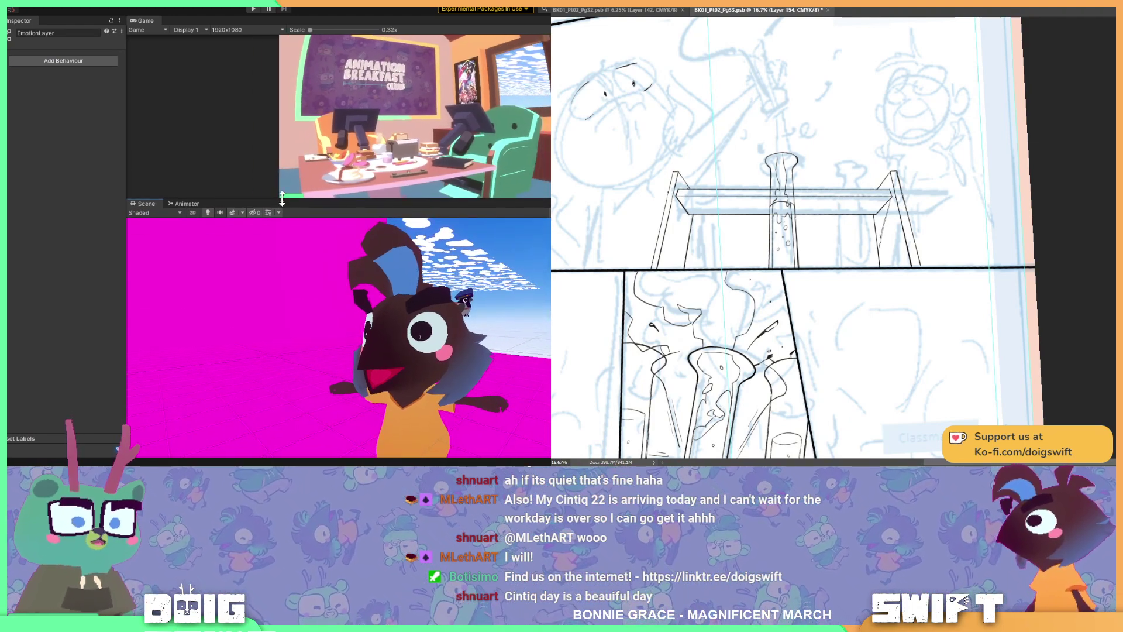
left_click(253, 10)
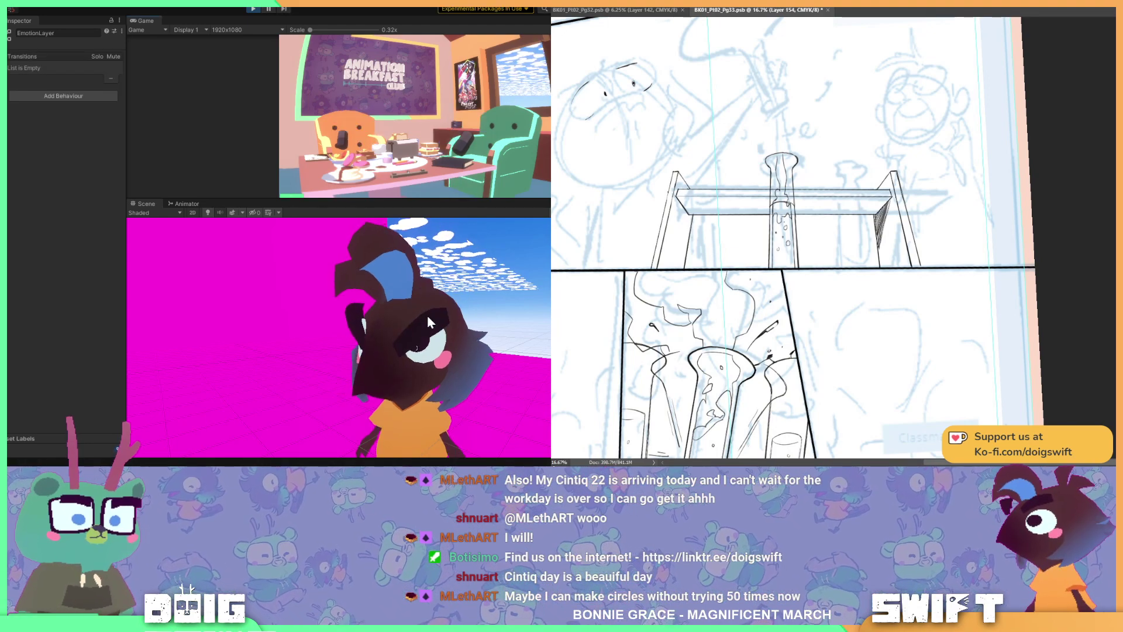
left_click_drag(427, 315, 455, 338, "alt")
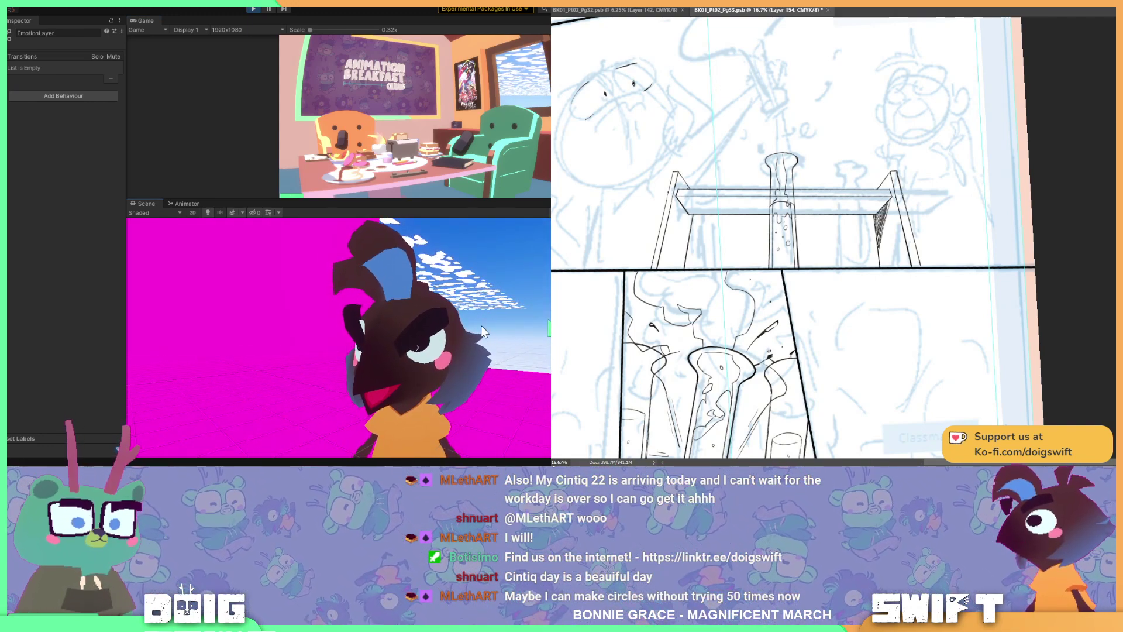
left_click_drag(455, 339, 424, 343, "alt")
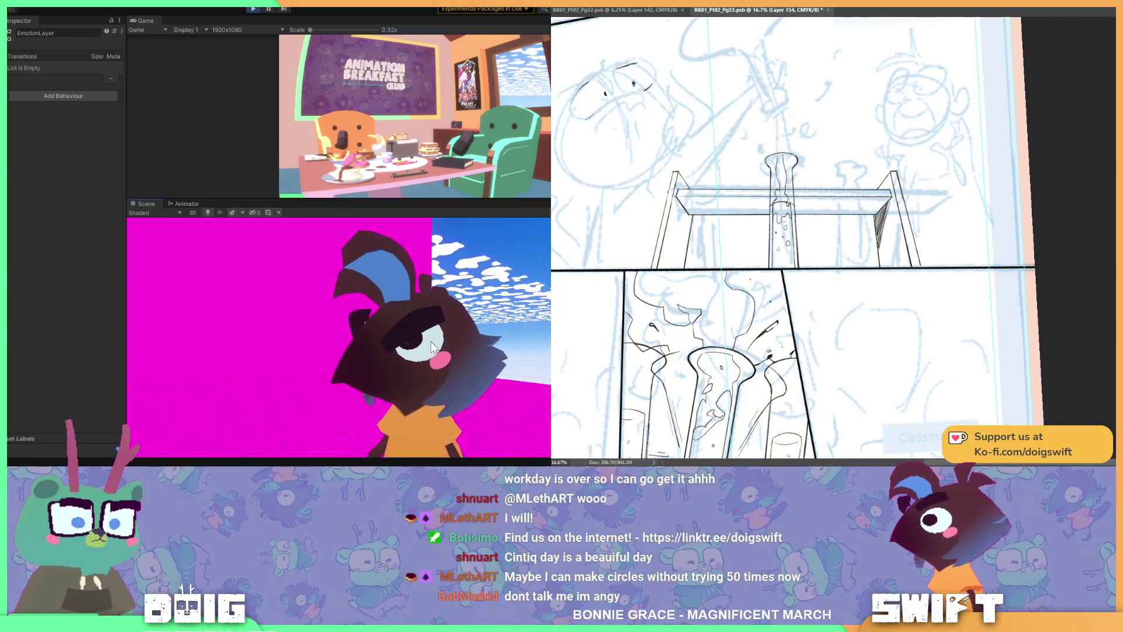
left_click_drag(431, 342, 318, 367, "alt")
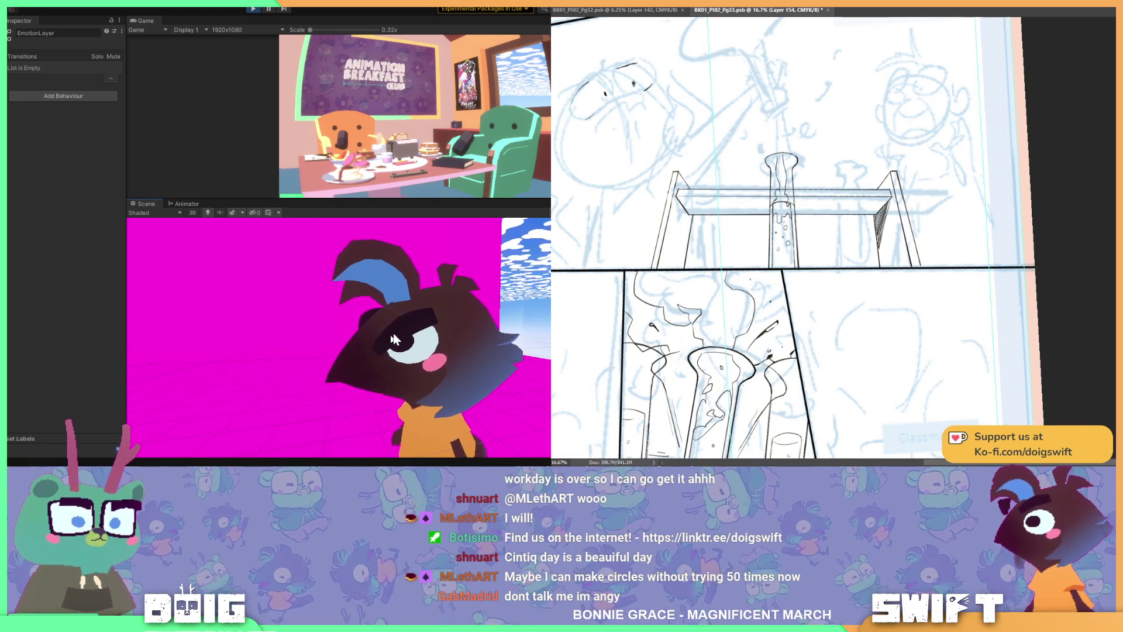
left_click(254, 8)
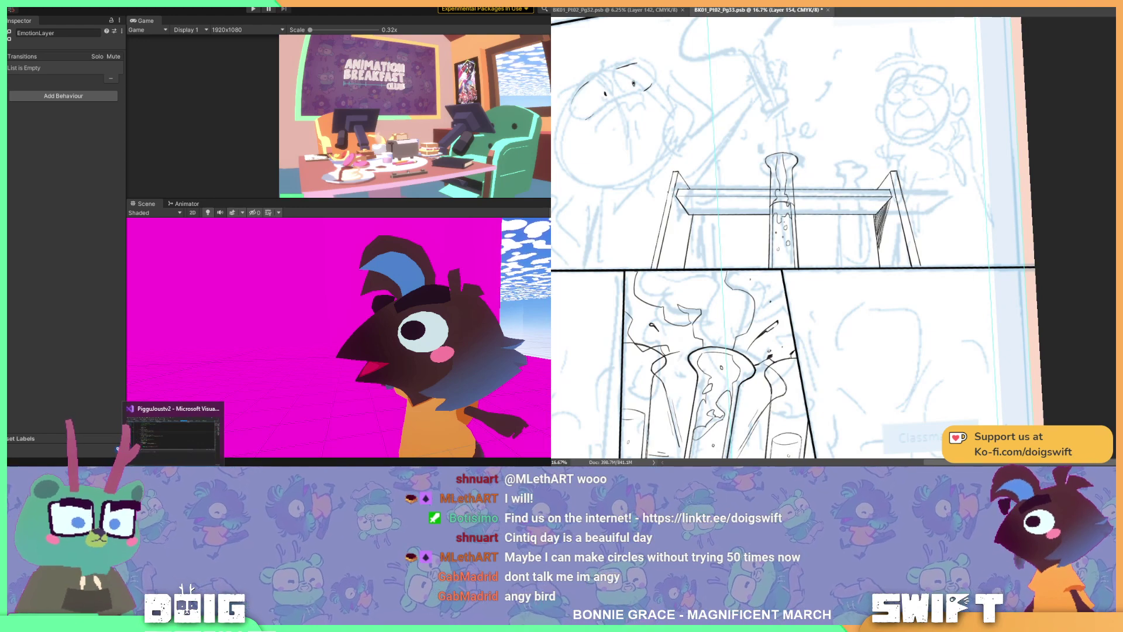
- In Visual Studio, search StreamBuddy.cs for 'brow' to reach DoBrow()
key("alt+Tab")
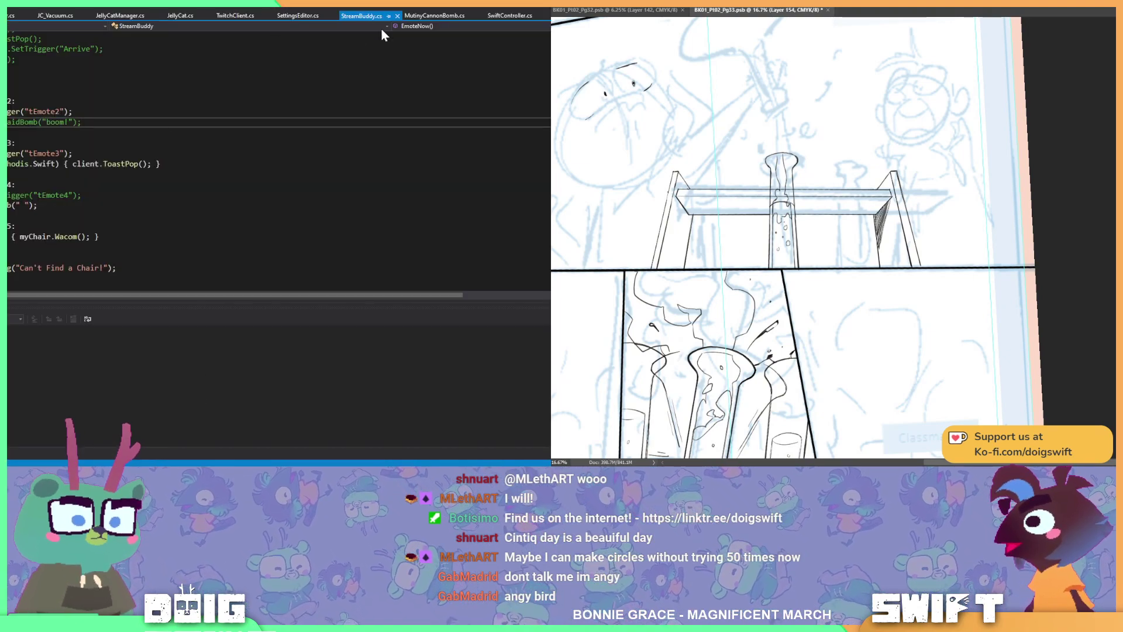
key("ctrl+f")
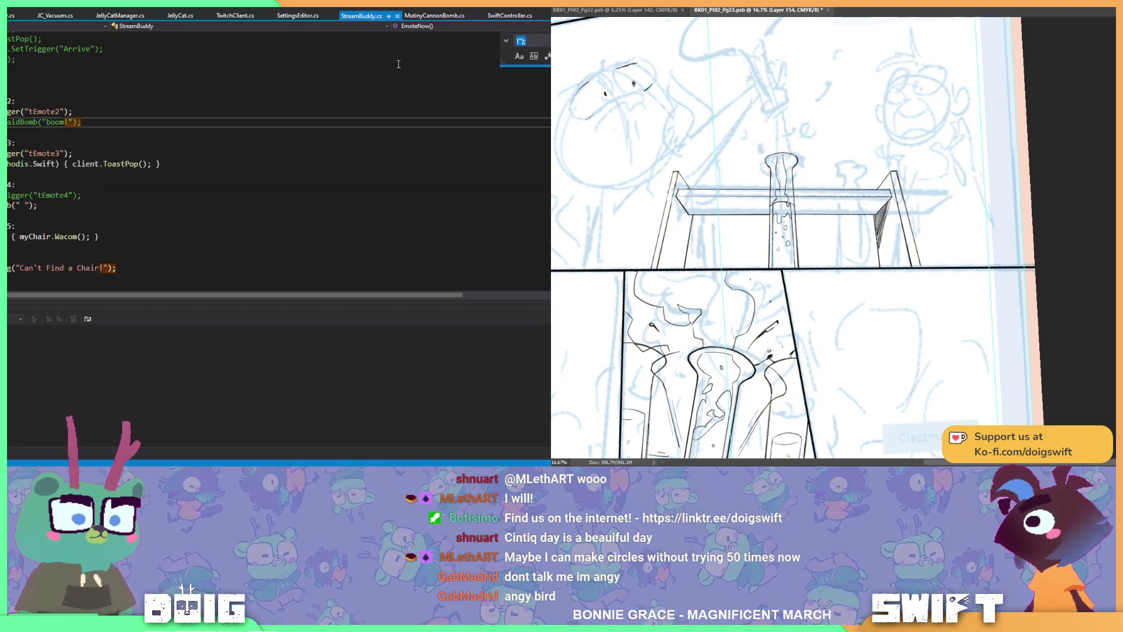
type("brow")
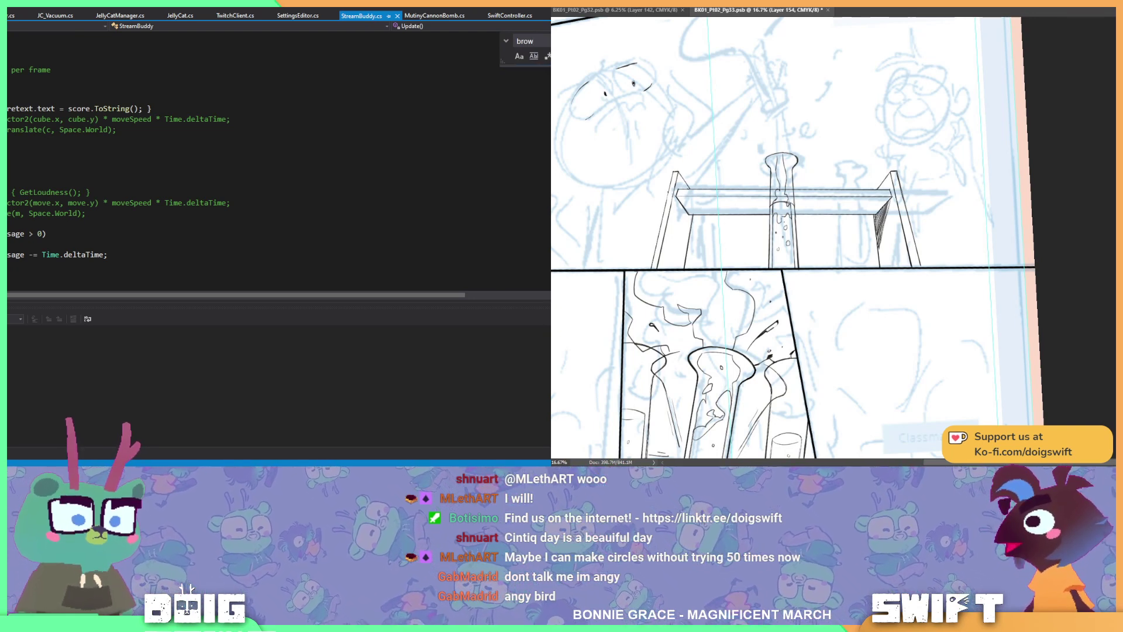
key("Return")
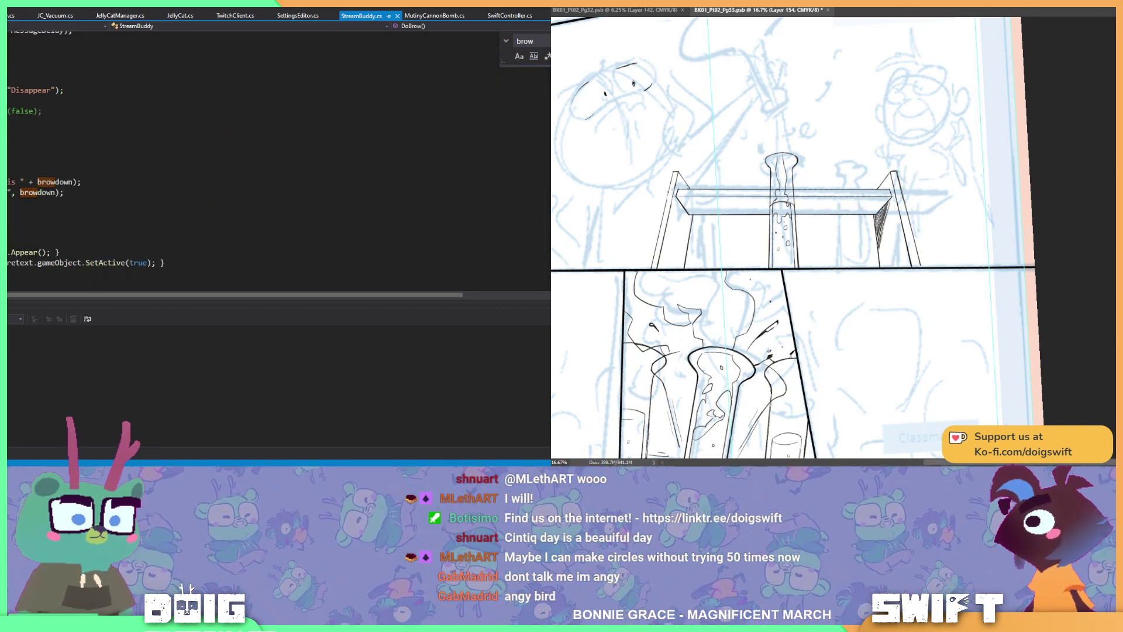
- Inspect the browdown lines in DoBrow(), then return to the Unity editor
left_click(89, 193)
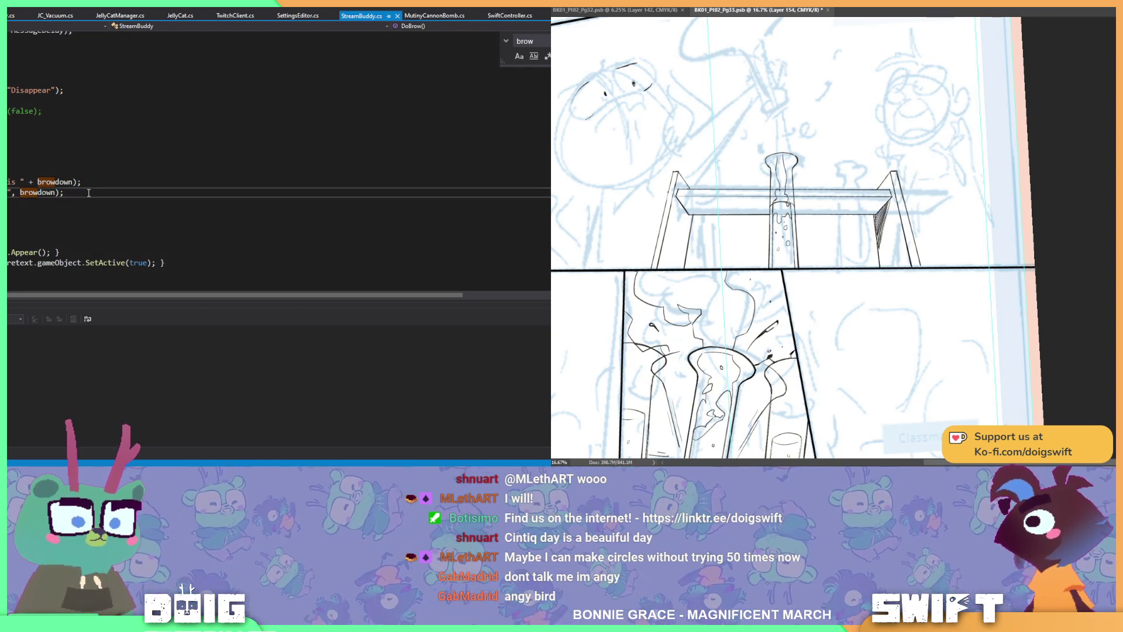
left_click(21, 225)
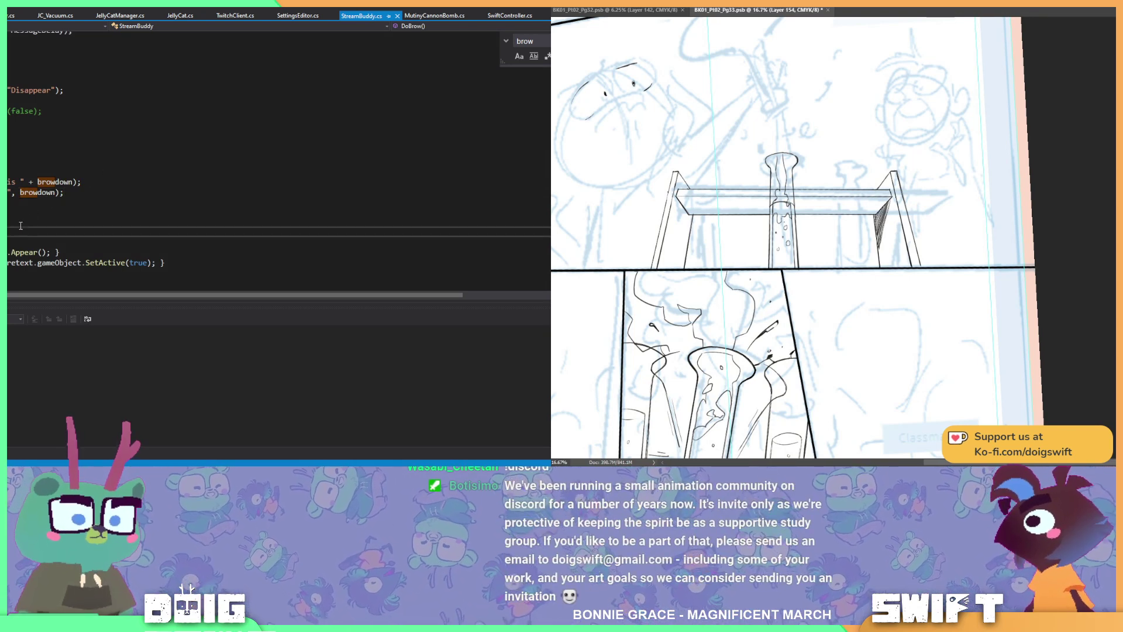
left_click(74, 194)
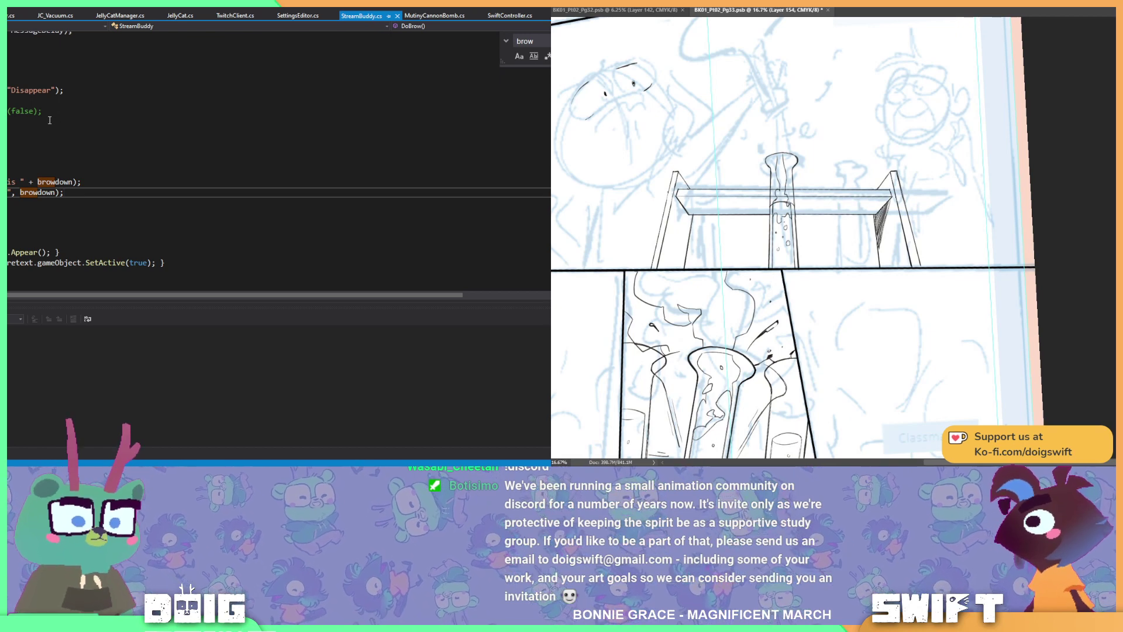
key("Up")
key("Down")
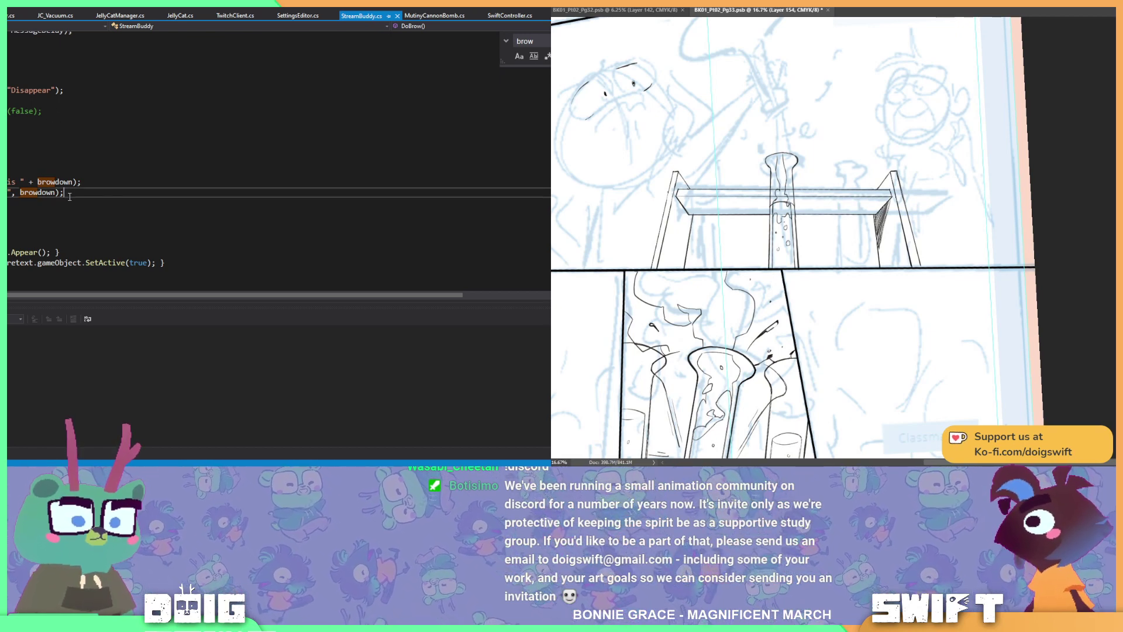
key("Up")
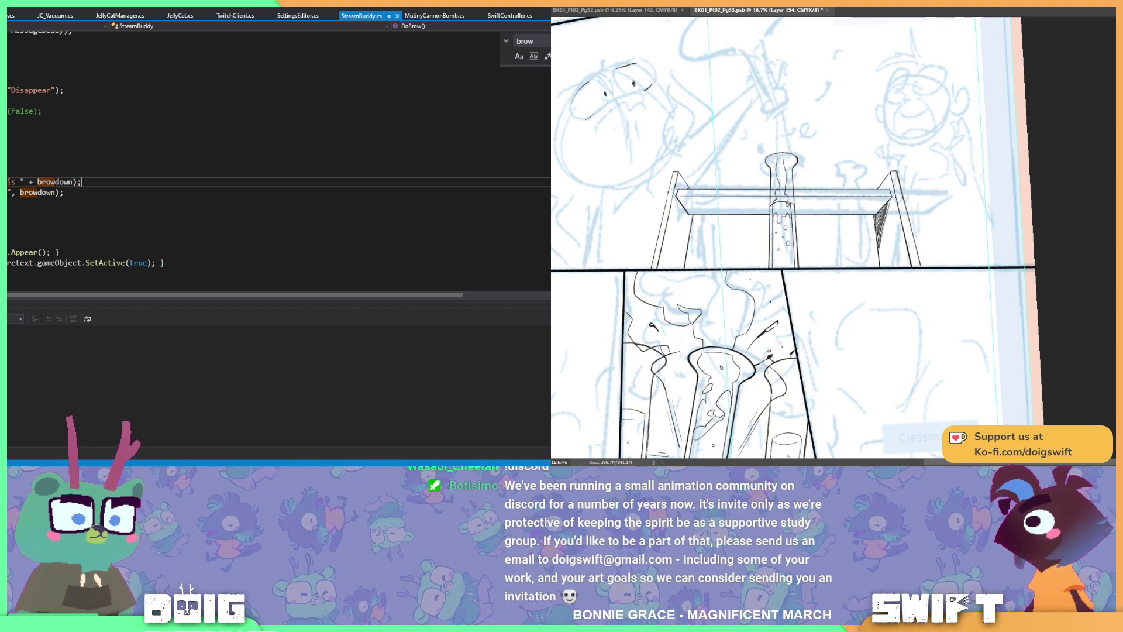
mouse_move(197, 471)
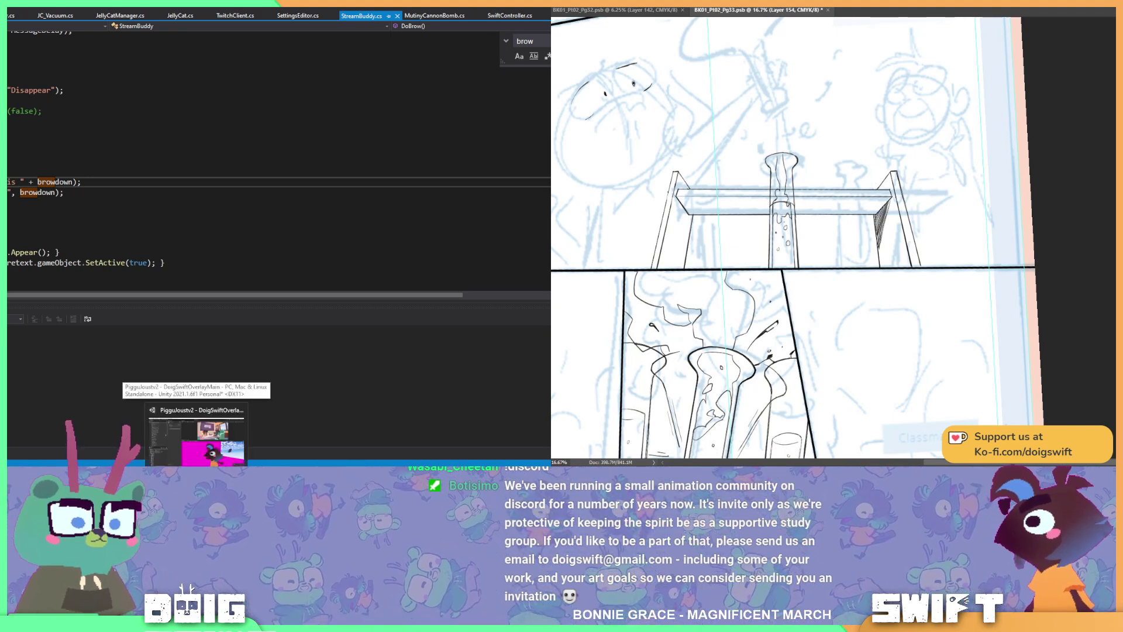
left_click(175, 412)
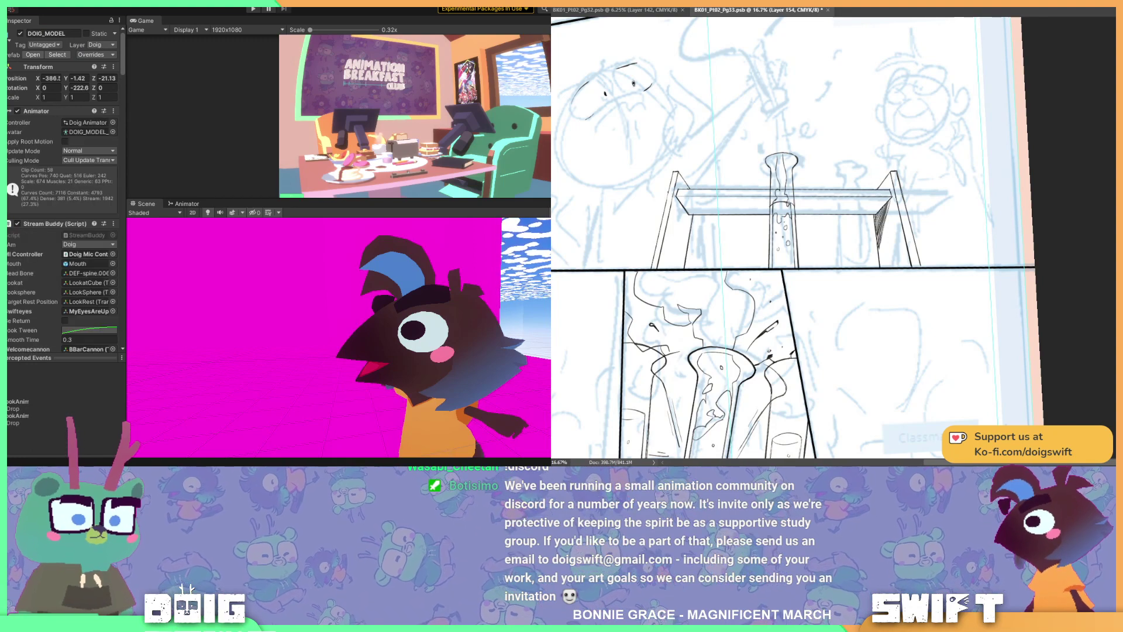
- Open EmotionLayer's New State 1 blend tree, blending doig_idle at 0 into DoigAngy at 1 on fBrow
left_click(185, 205)
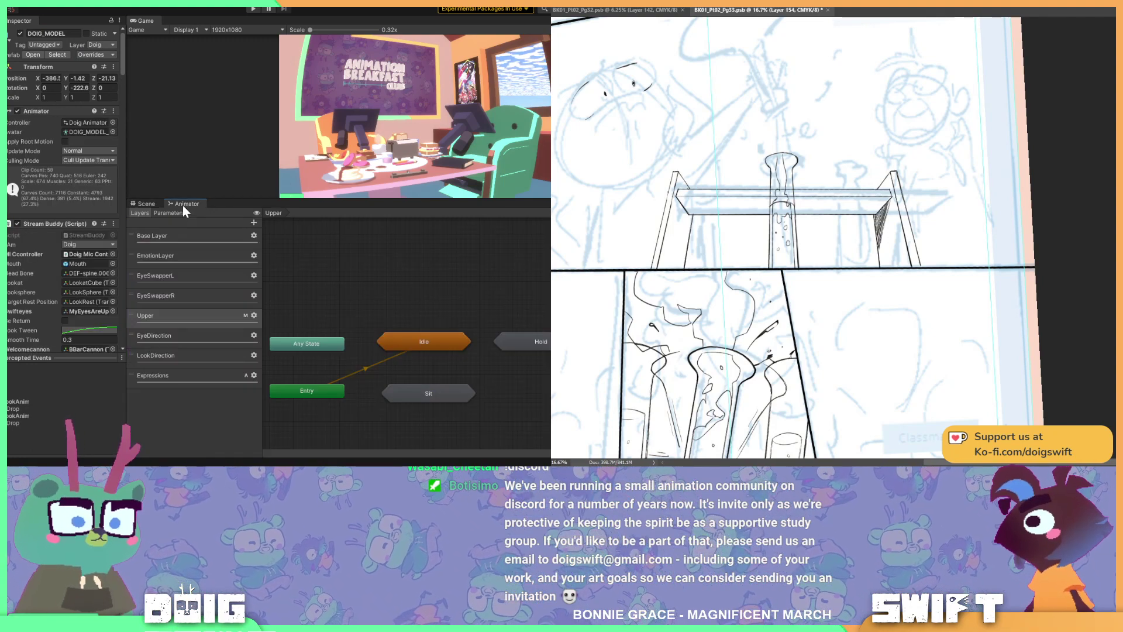
left_click(196, 256)
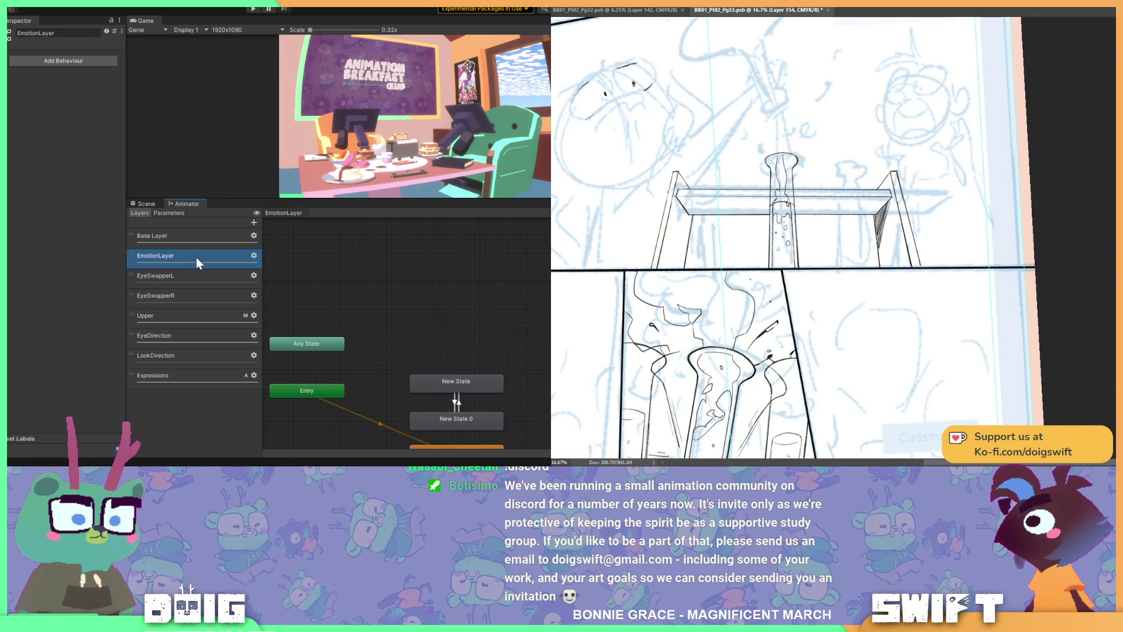
left_click(254, 255)
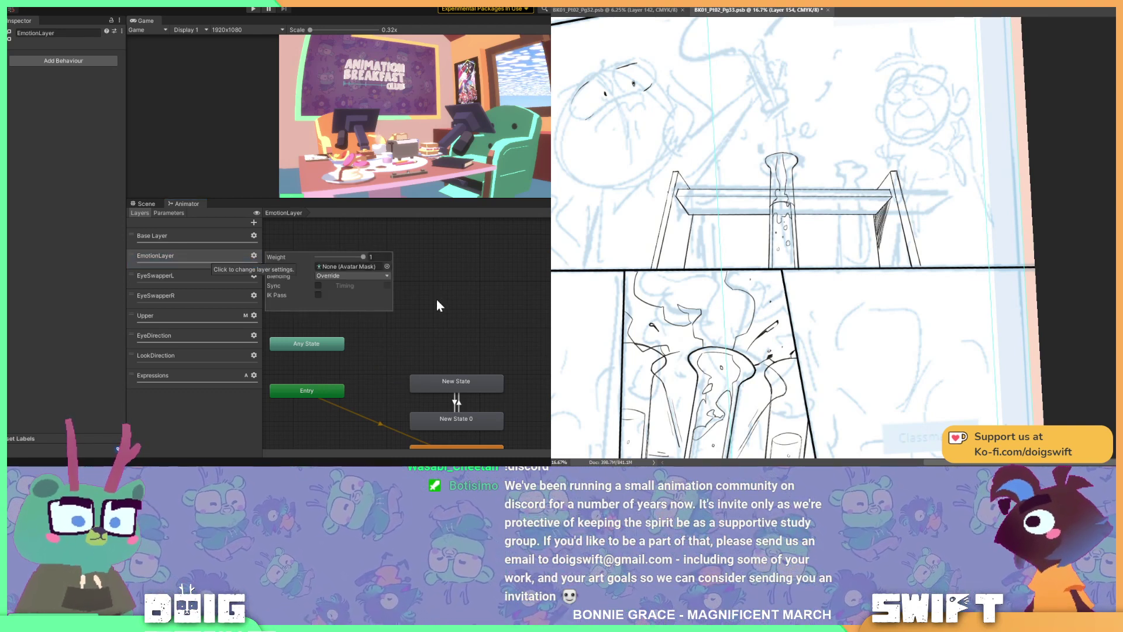
middle_click_drag(402, 353, 411, 280)
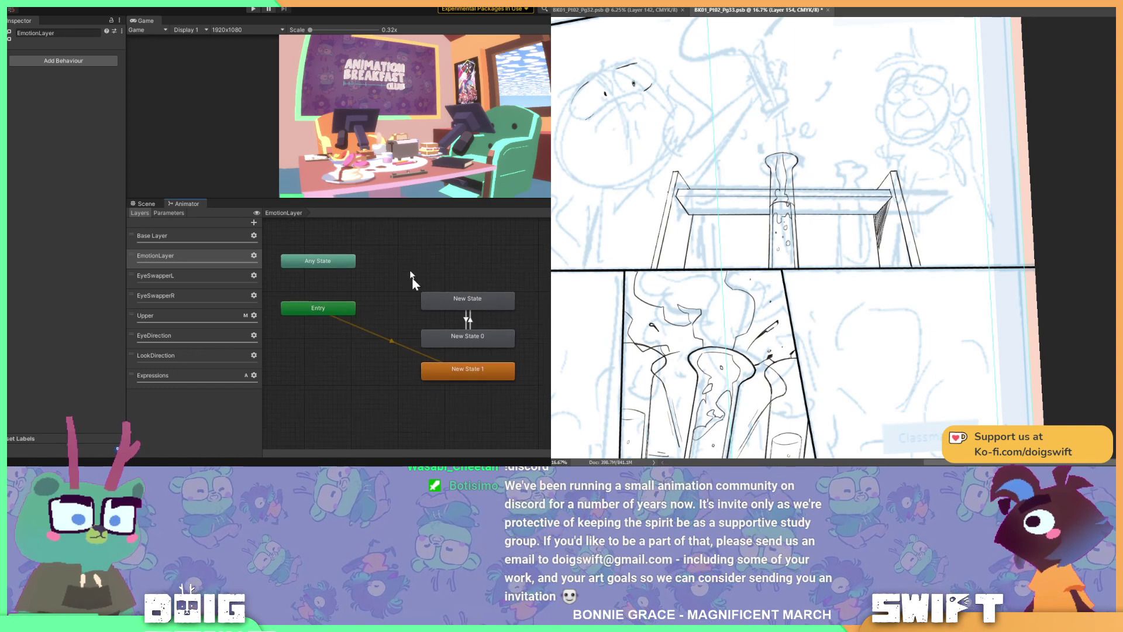
double_click(462, 374)
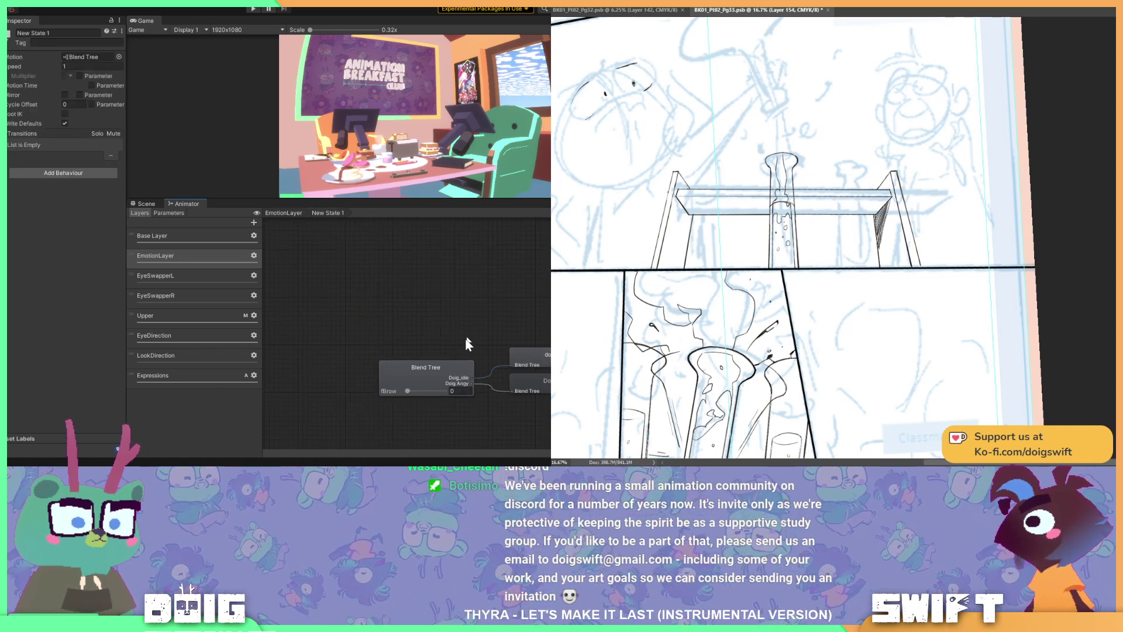
left_click(434, 371)
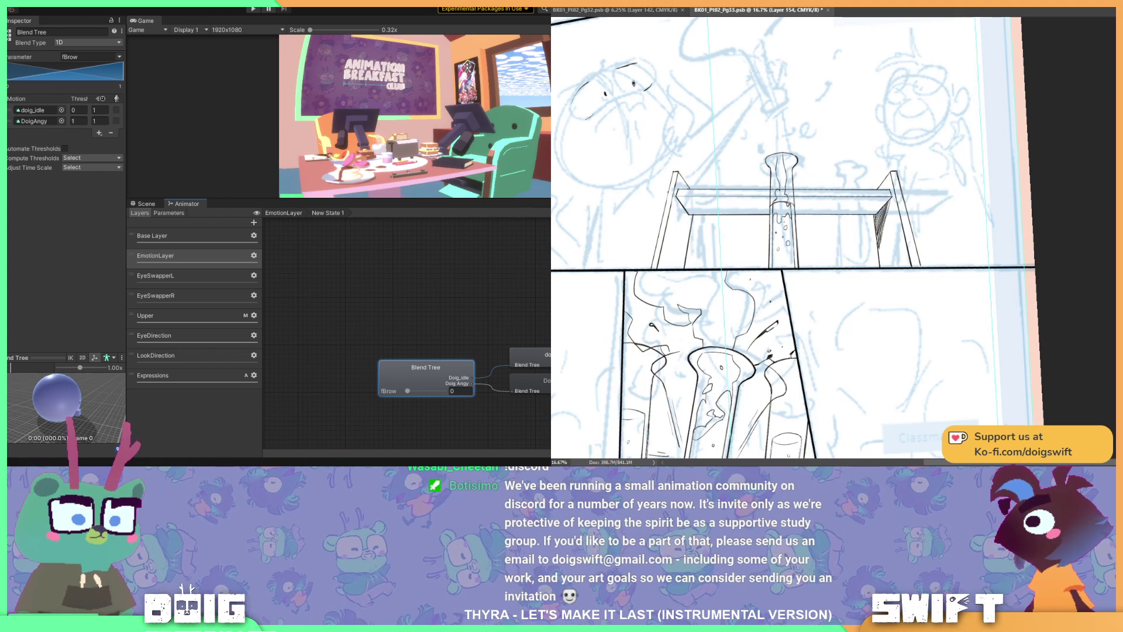
- Go from the EyeLook layer to EmotionLayer and select the Swift_BrowDown blend tree
double_click(492, 367)
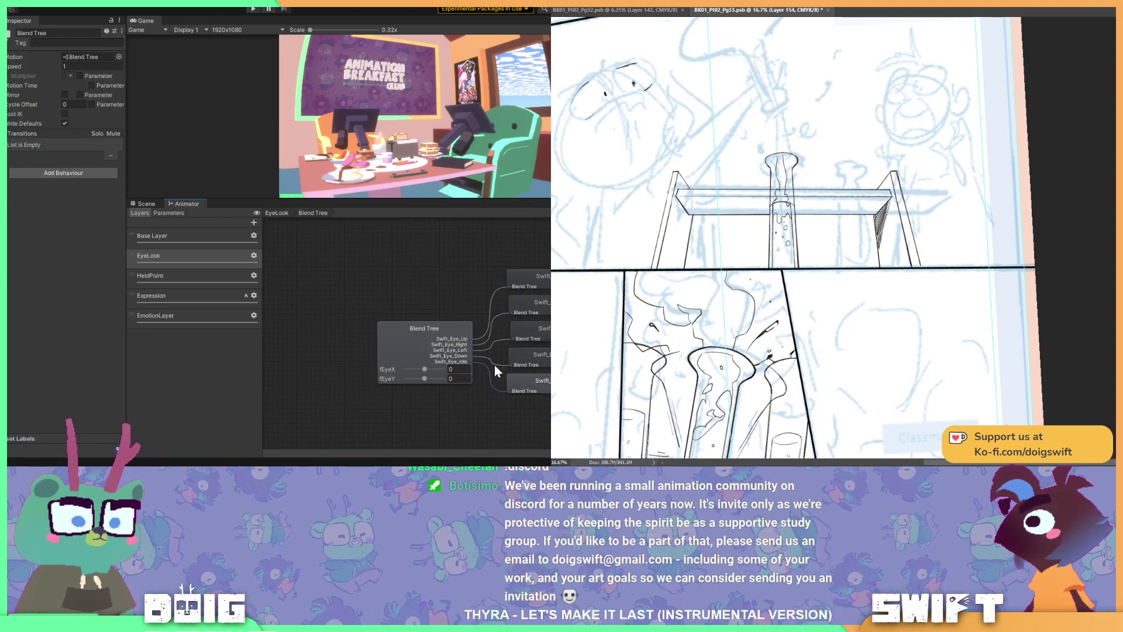
left_click(275, 213)
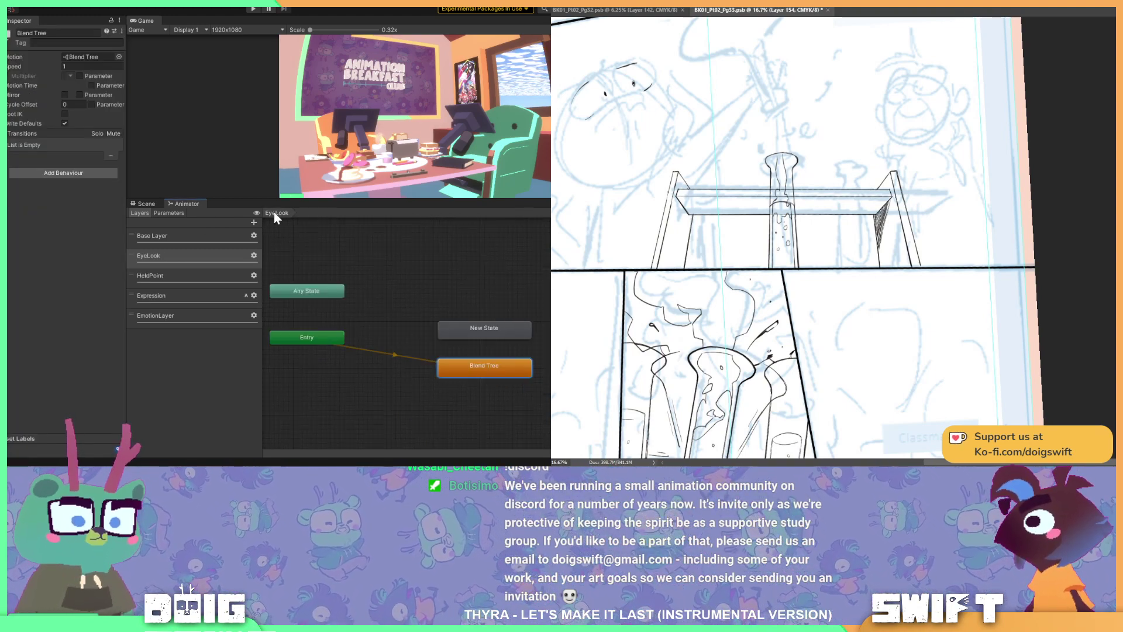
left_click(175, 316)
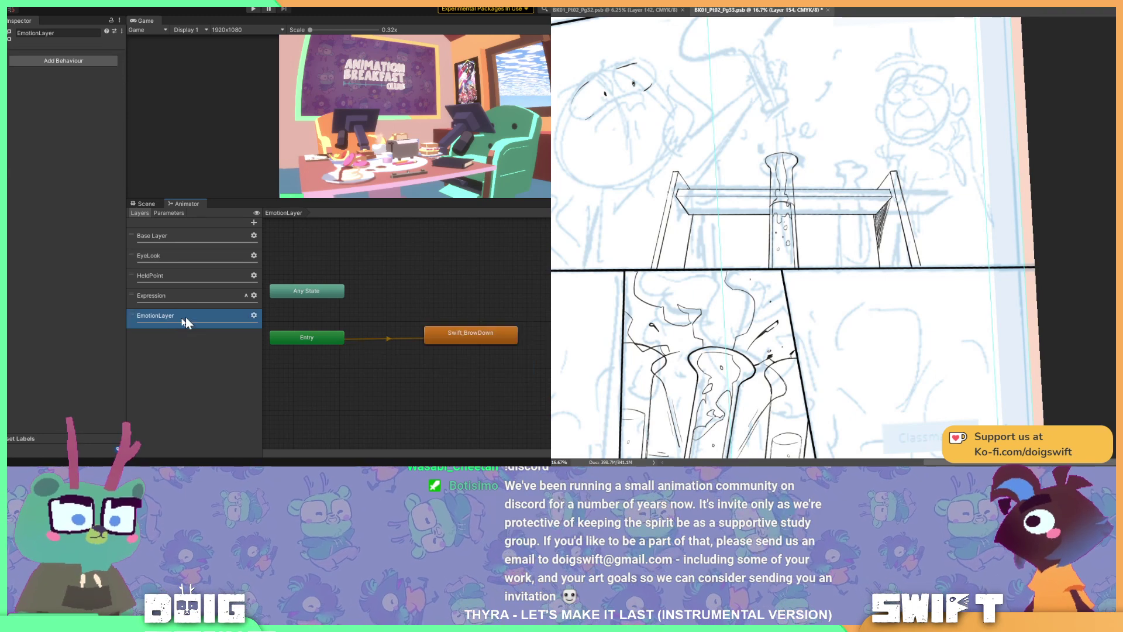
double_click(466, 337)
left_click(431, 375)
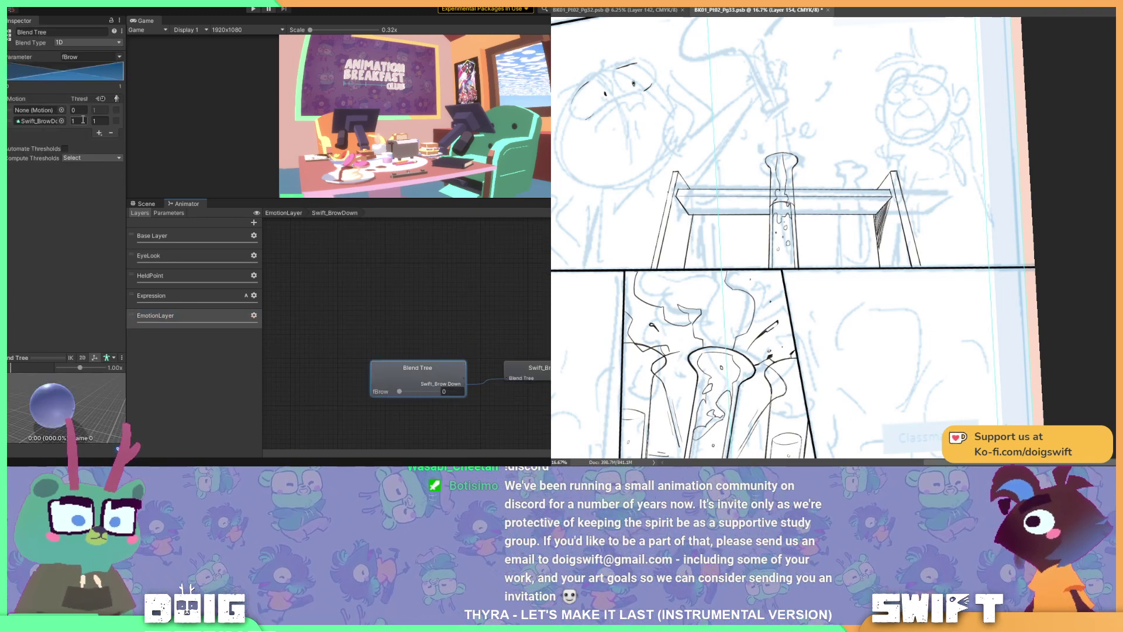
- Search 'swift idle' and assign gamerig_swift|Idle.001 as the blend tree's first motion
left_click(61, 110)
type("s")
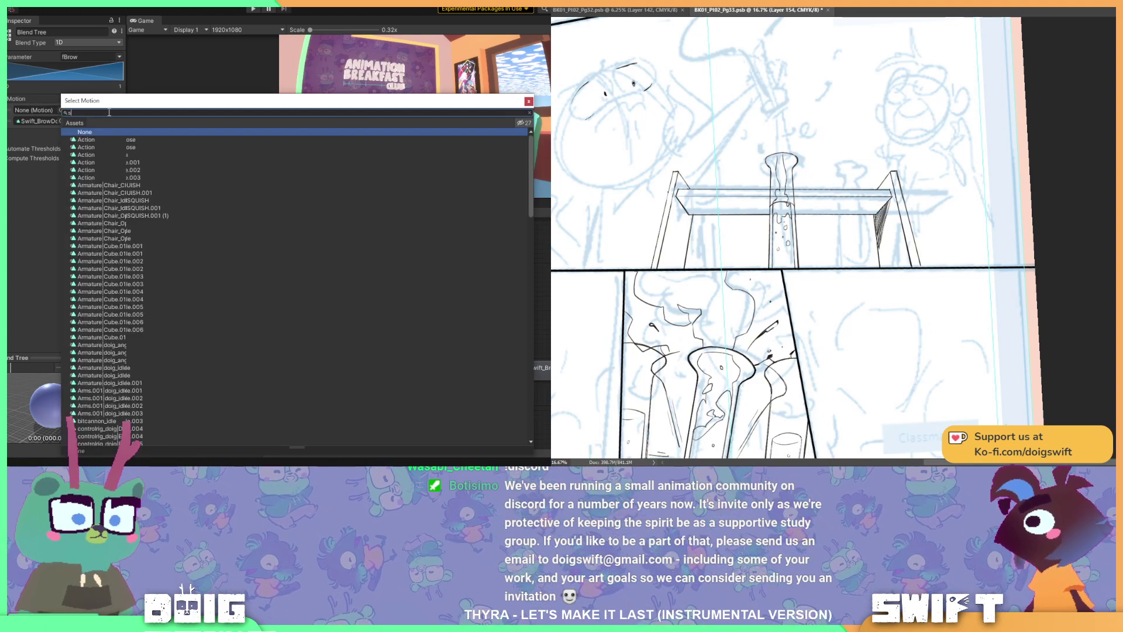
type("wift")
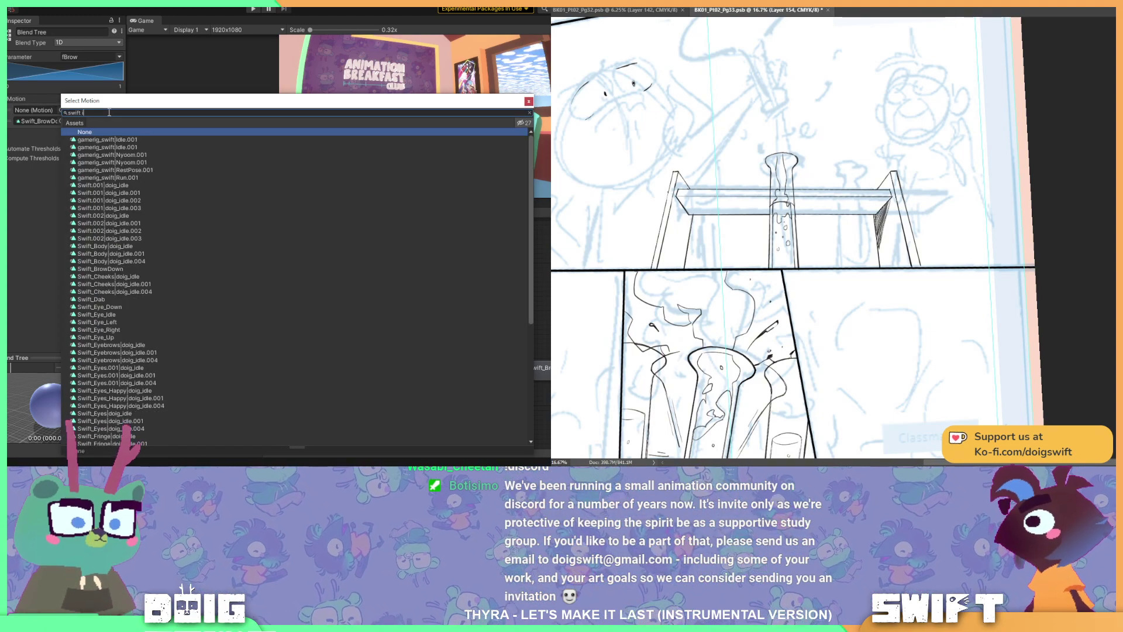
type(" idle")
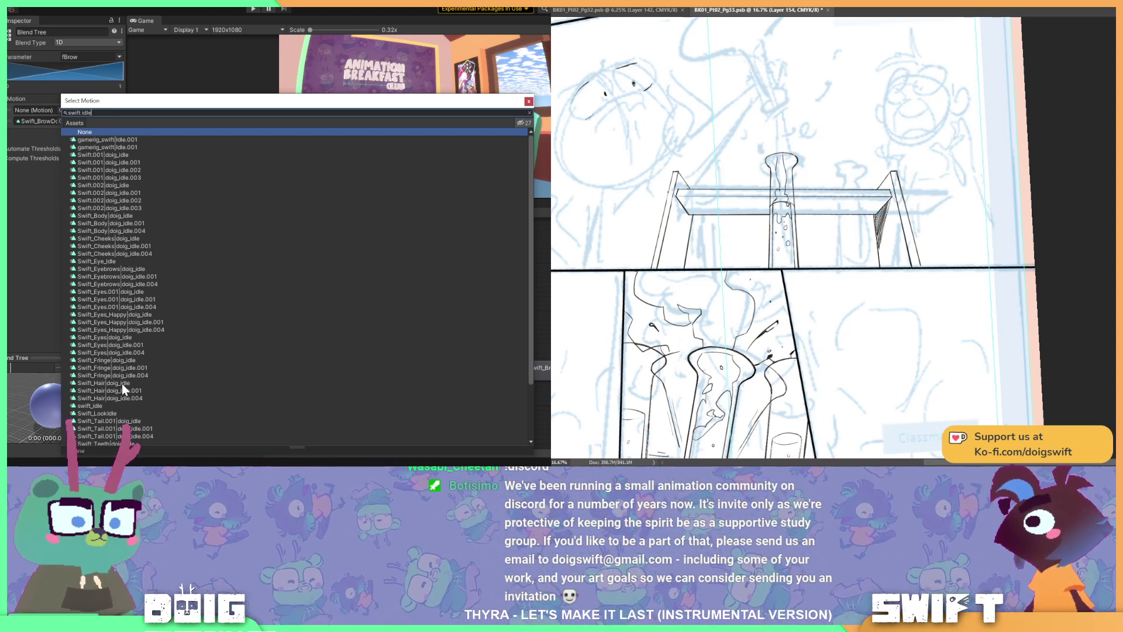
scroll(121, 390, "down", 3)
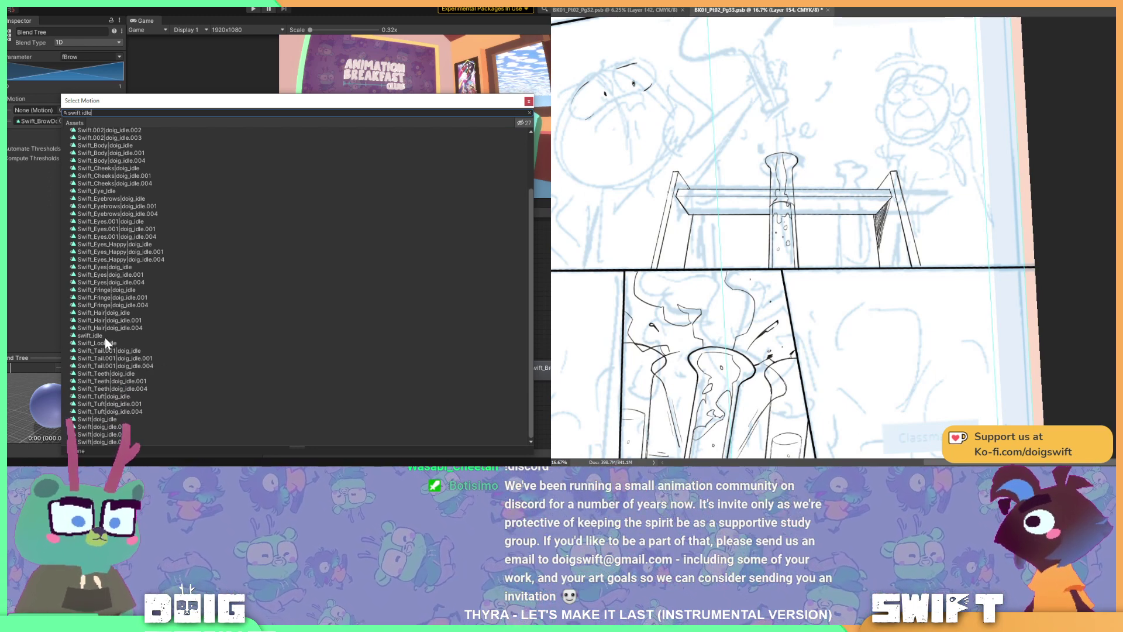
scroll(105, 339, "up", 3)
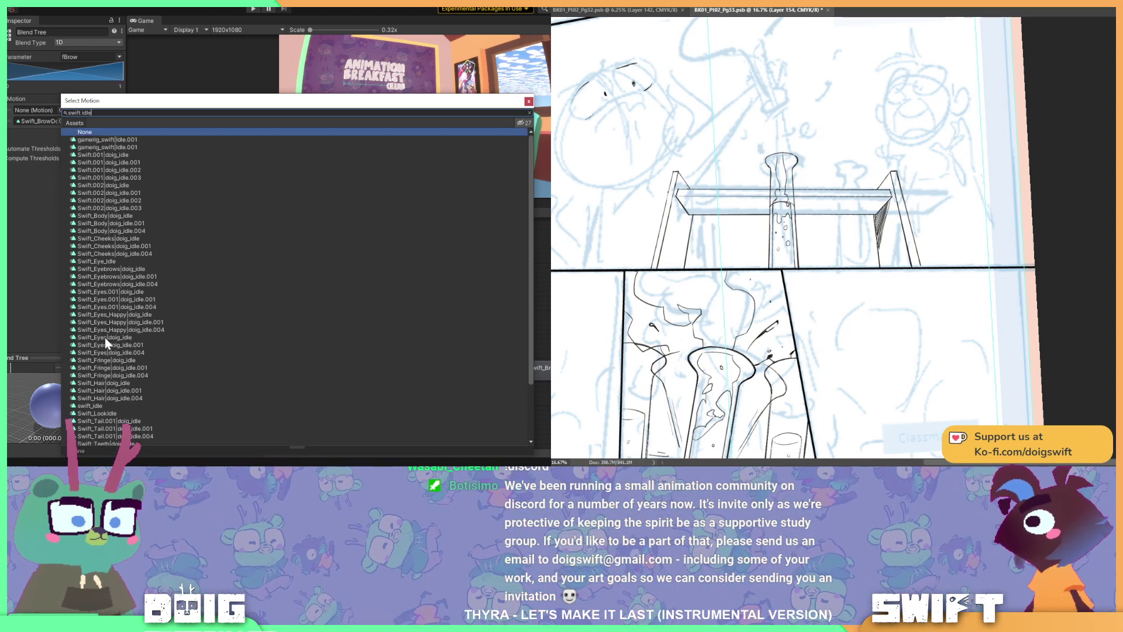
left_click(113, 138)
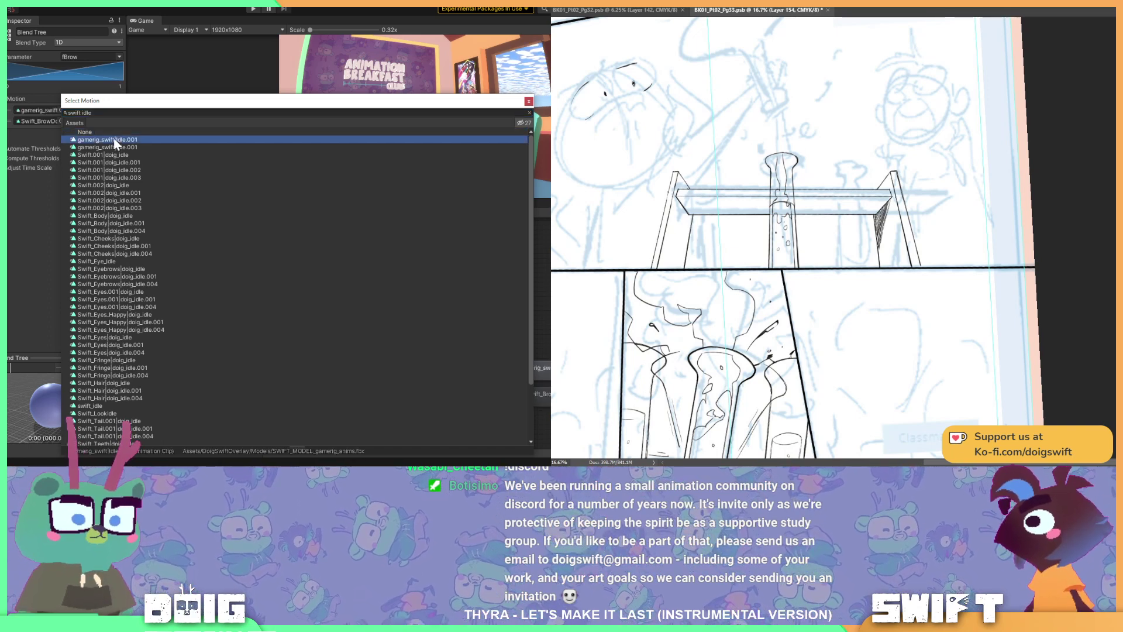
double_click(114, 138)
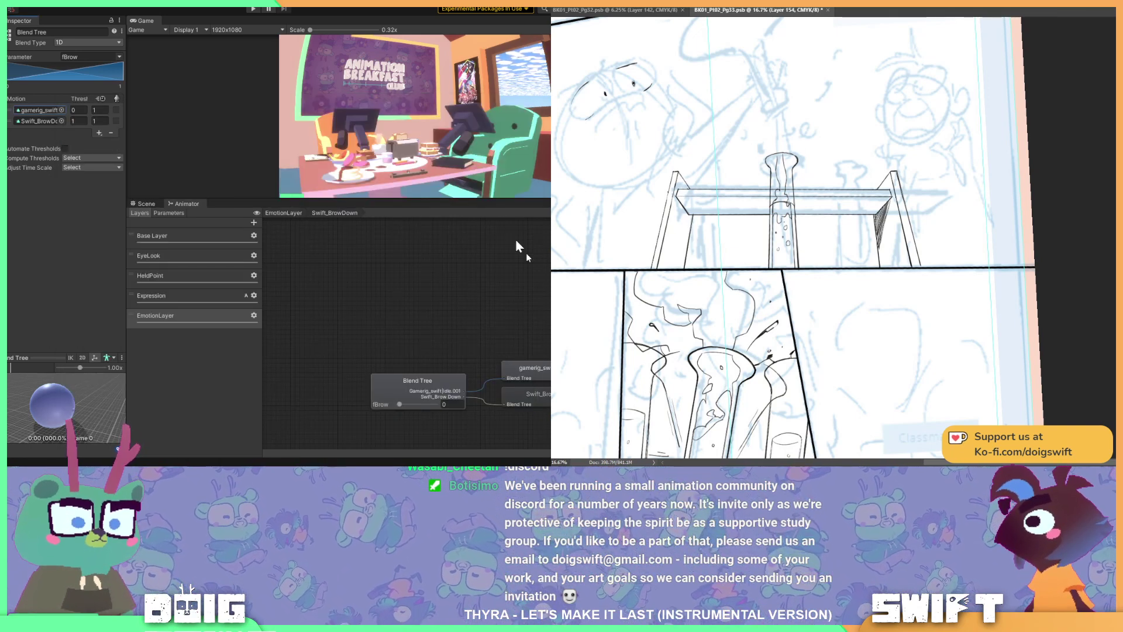
- Start play mode and switch to the Scene view with nothing selected
left_click(255, 9)
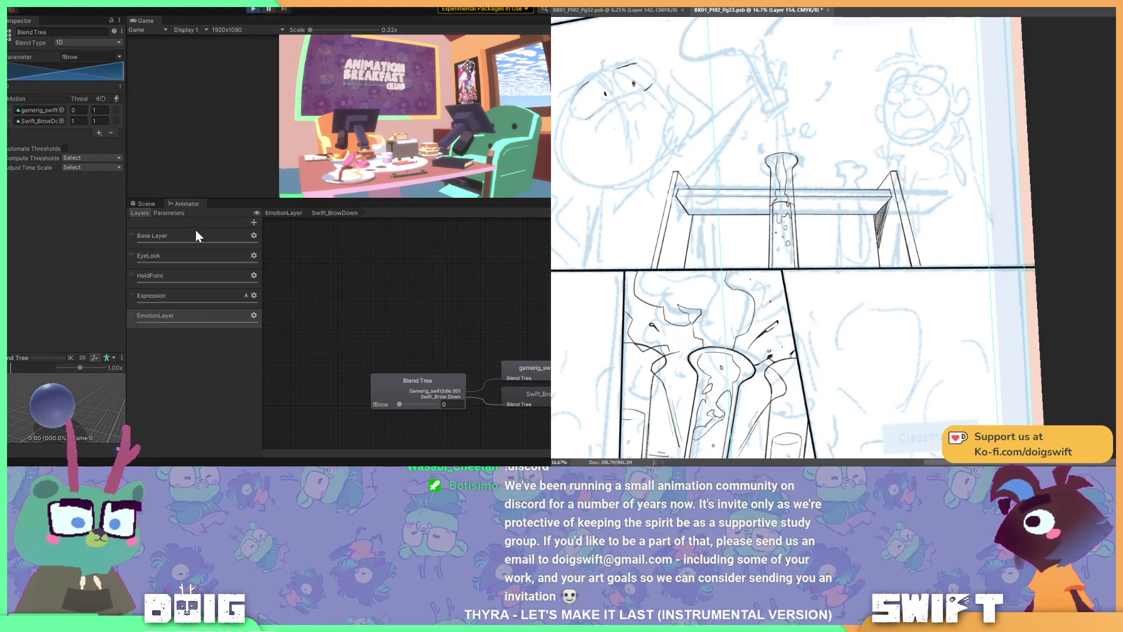
left_click(146, 204)
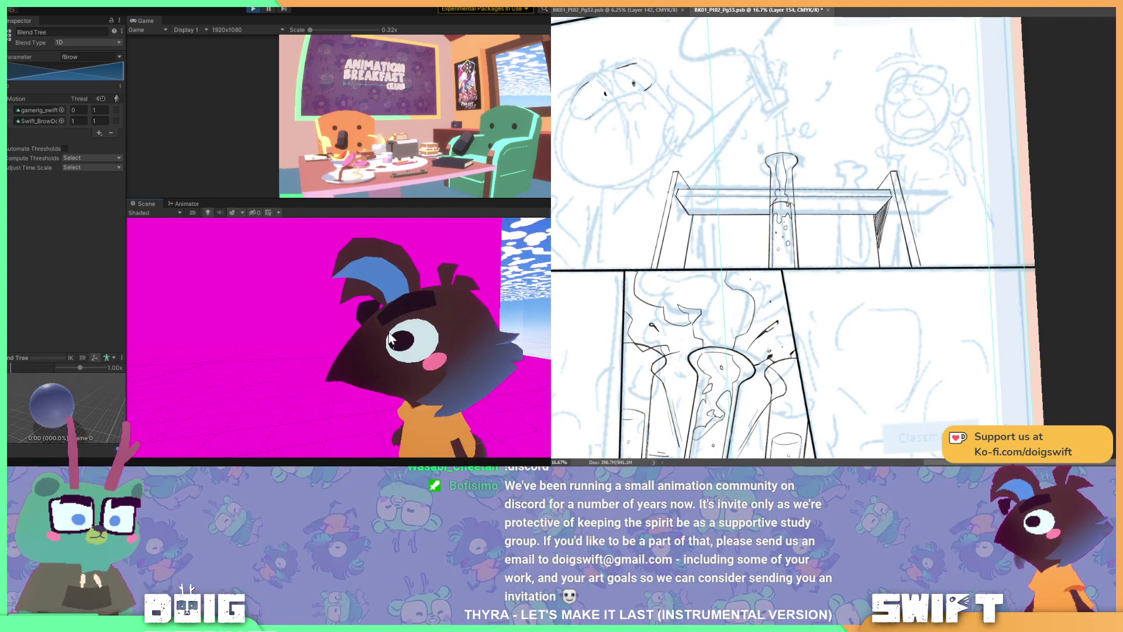
left_click(427, 363)
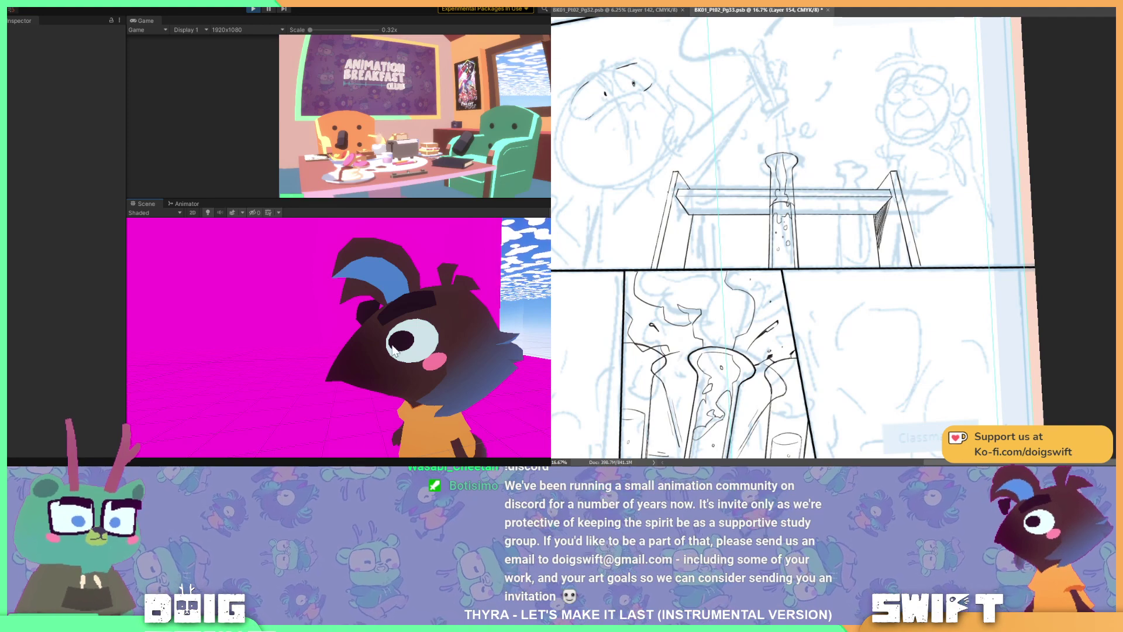
- Inspect Swift's hair and face from the other side, then restart play mode
left_click(407, 321)
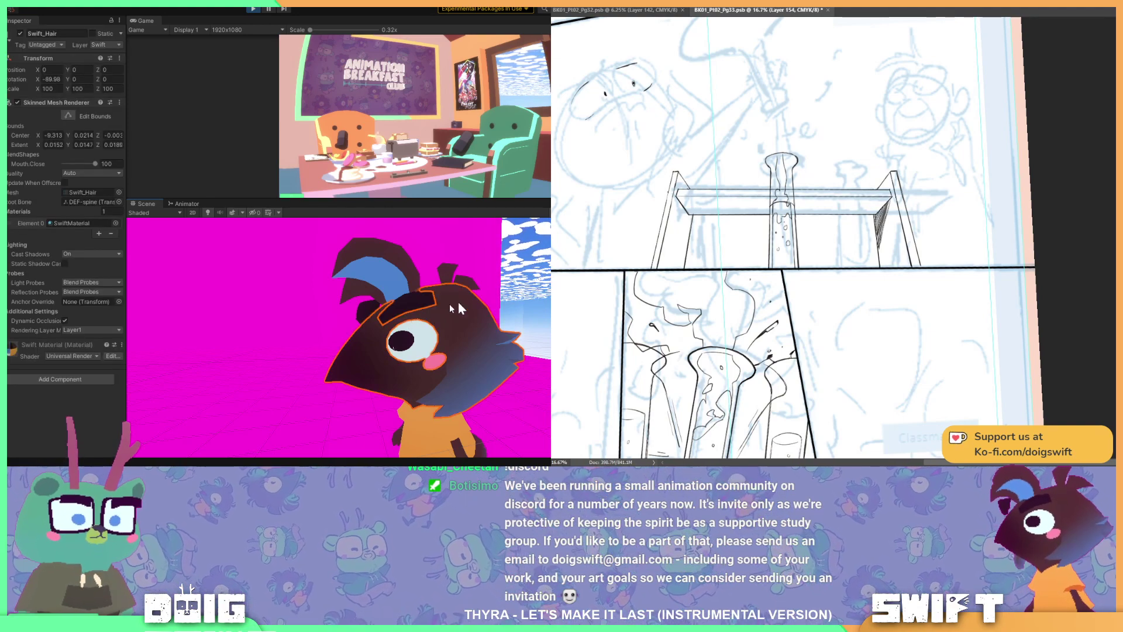
left_click(363, 225)
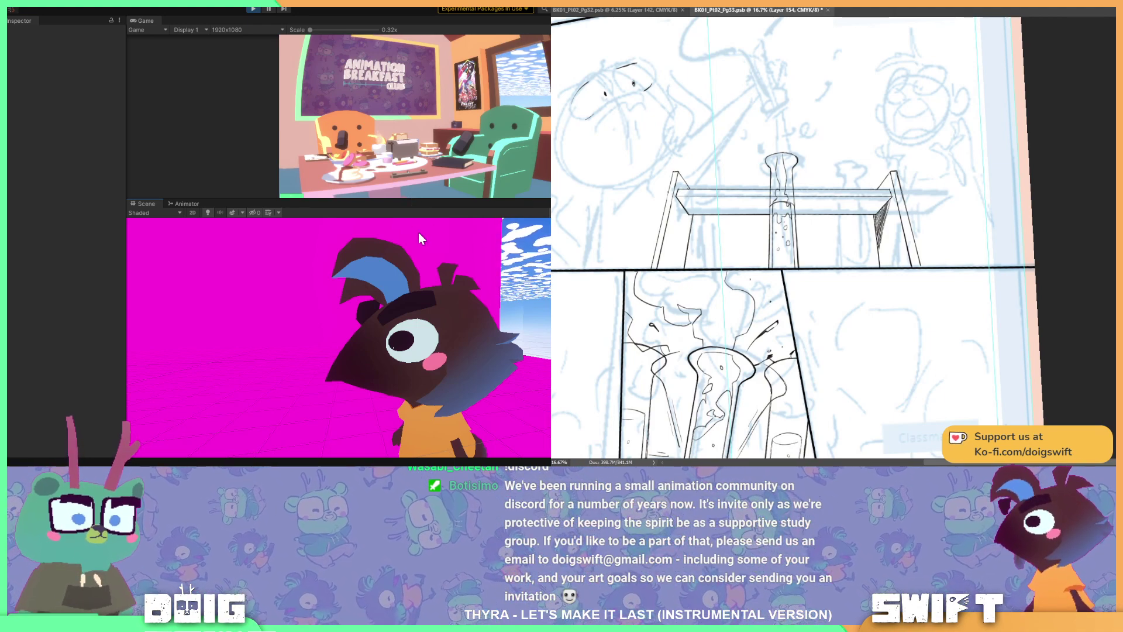
left_click_drag(385, 360, 341, 381, "alt")
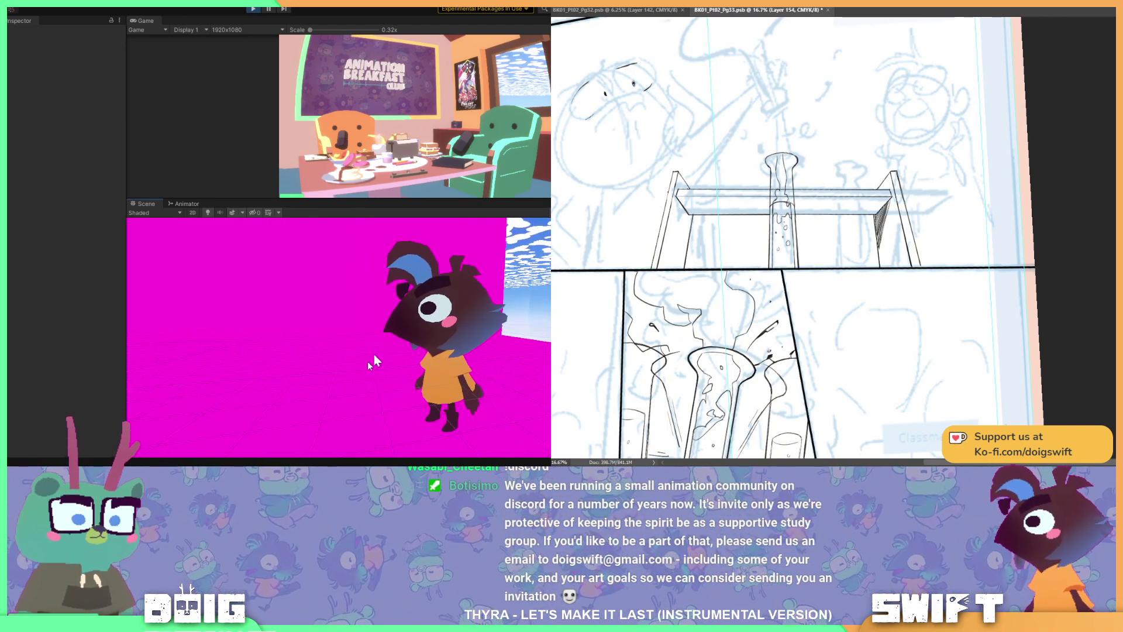
left_click(252, 9)
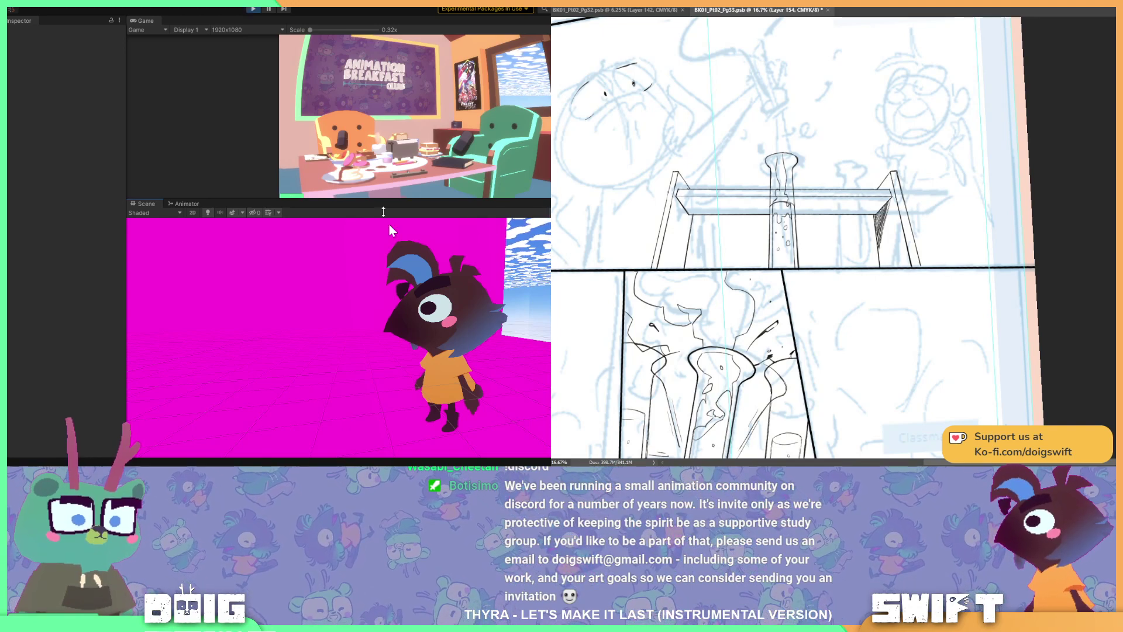
- Select Swift_Hair in the Scene view, then exit play mode
left_click(459, 335)
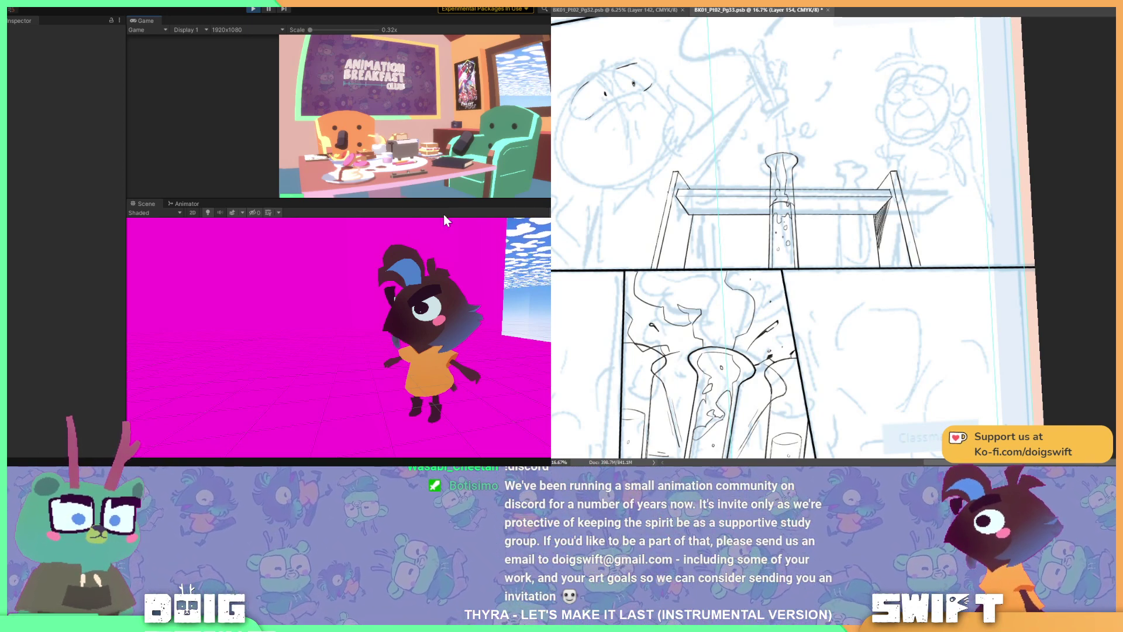
left_click(254, 9)
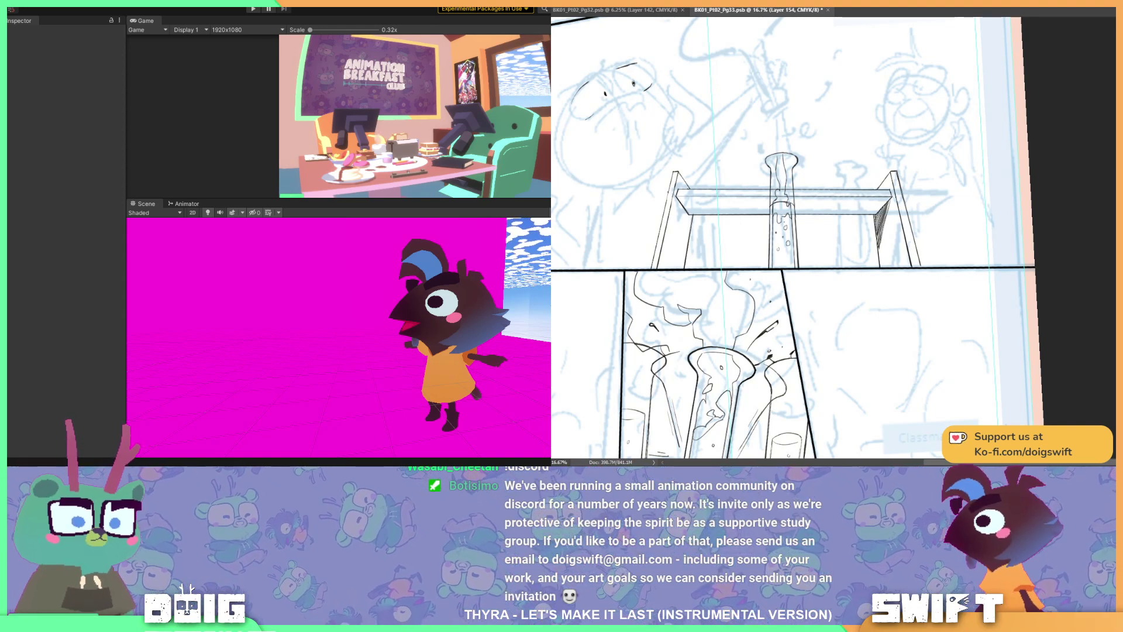
- Select SWIFT_MODEL and save its new animation clip in the Swift Animations folder
left_click(445, 362)
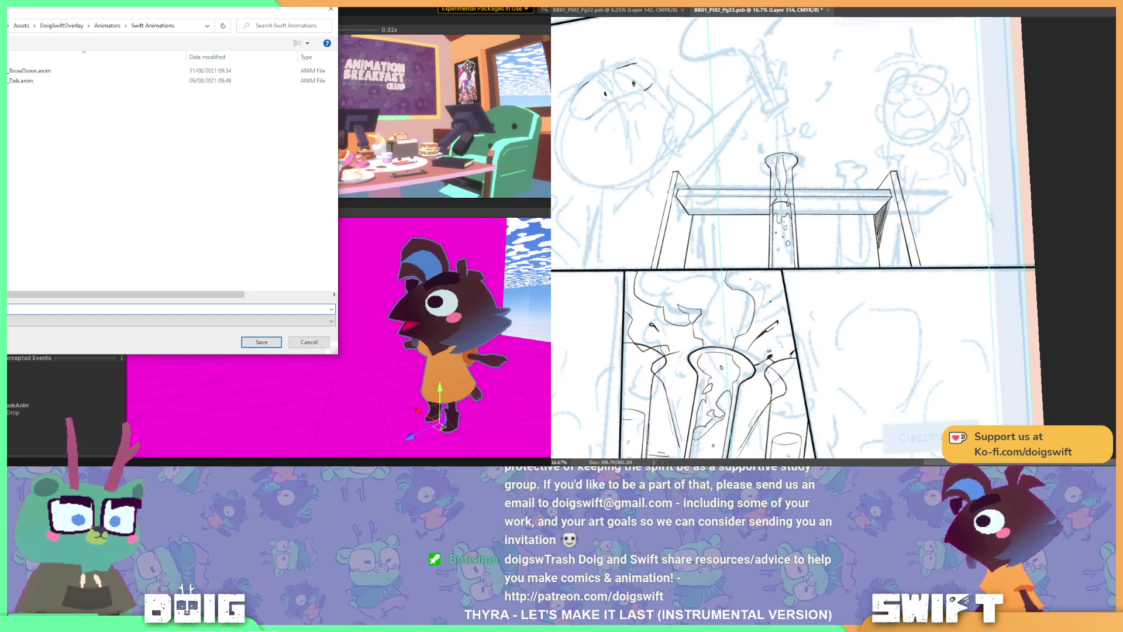
left_click(261, 344)
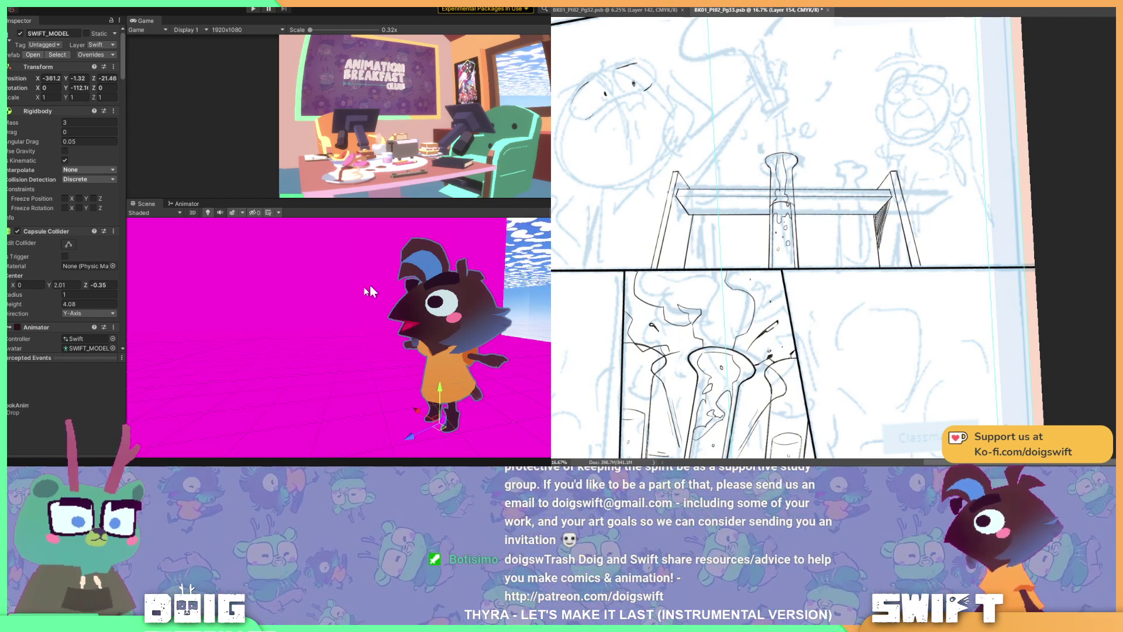
- Replace the fBrow blend tree's first motion with Swift_BrowIdle, found by searching 'brow', and run the game
left_click(183, 204)
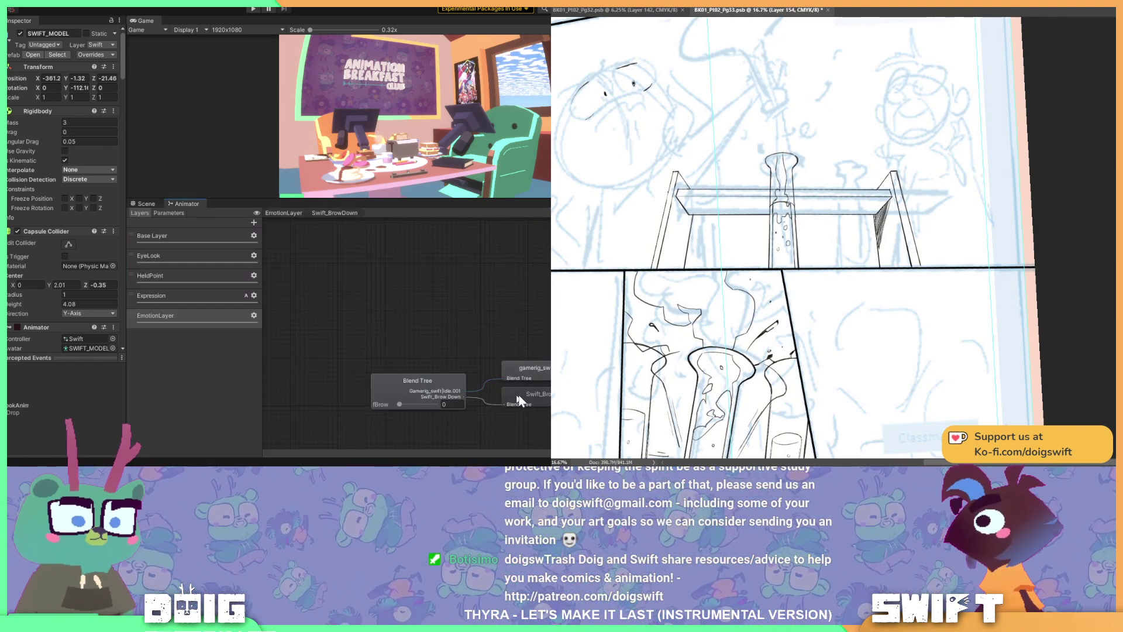
left_click(440, 383)
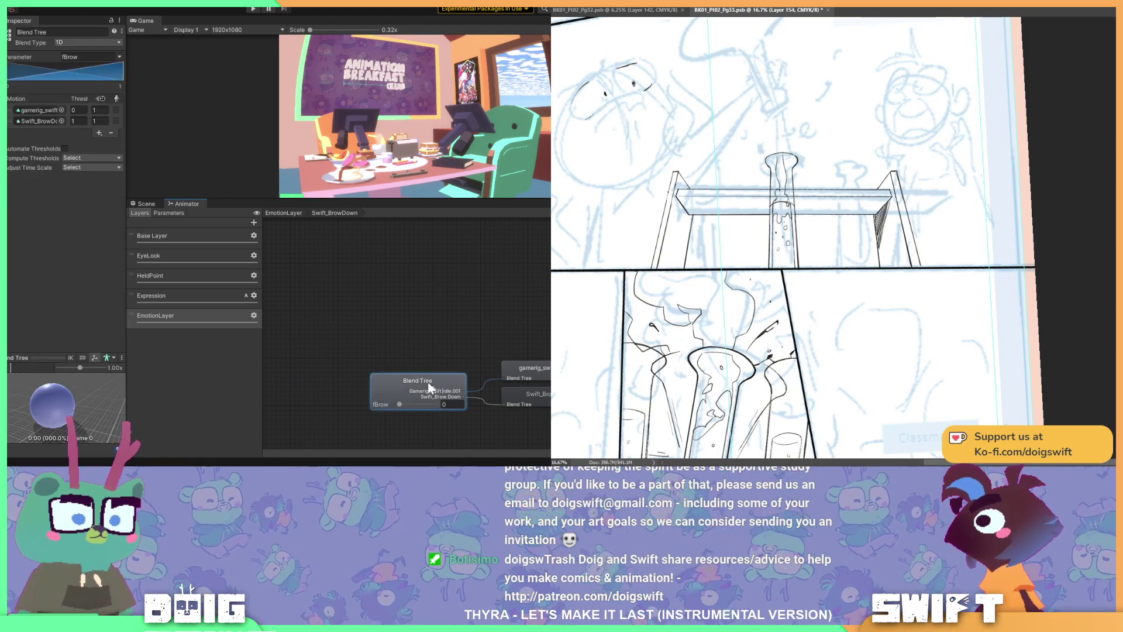
left_click(62, 110)
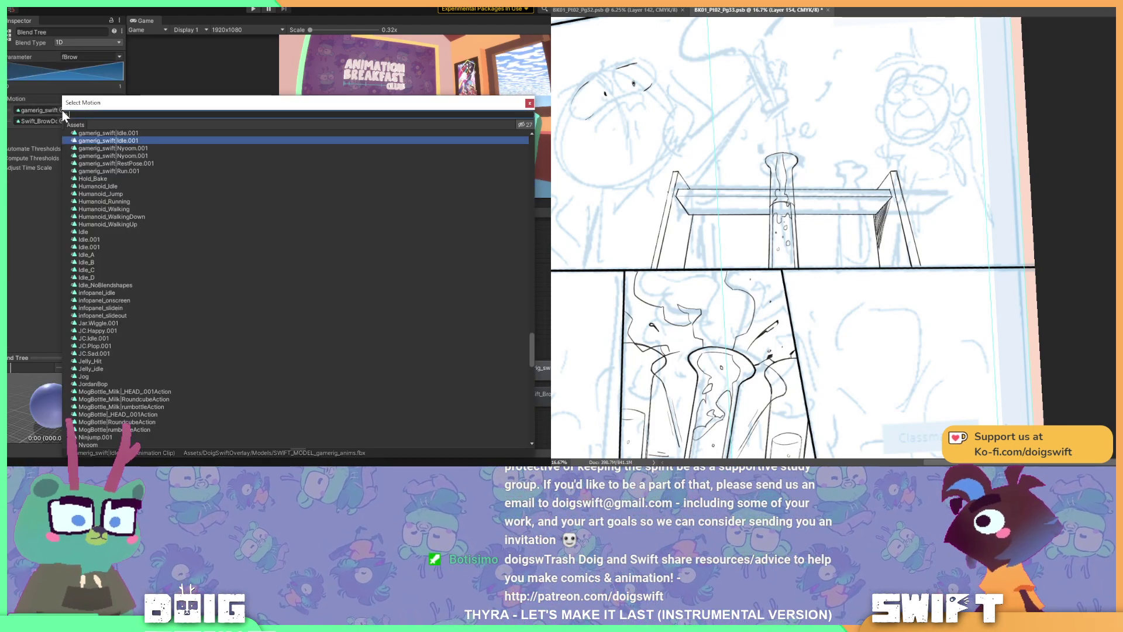
type("brow")
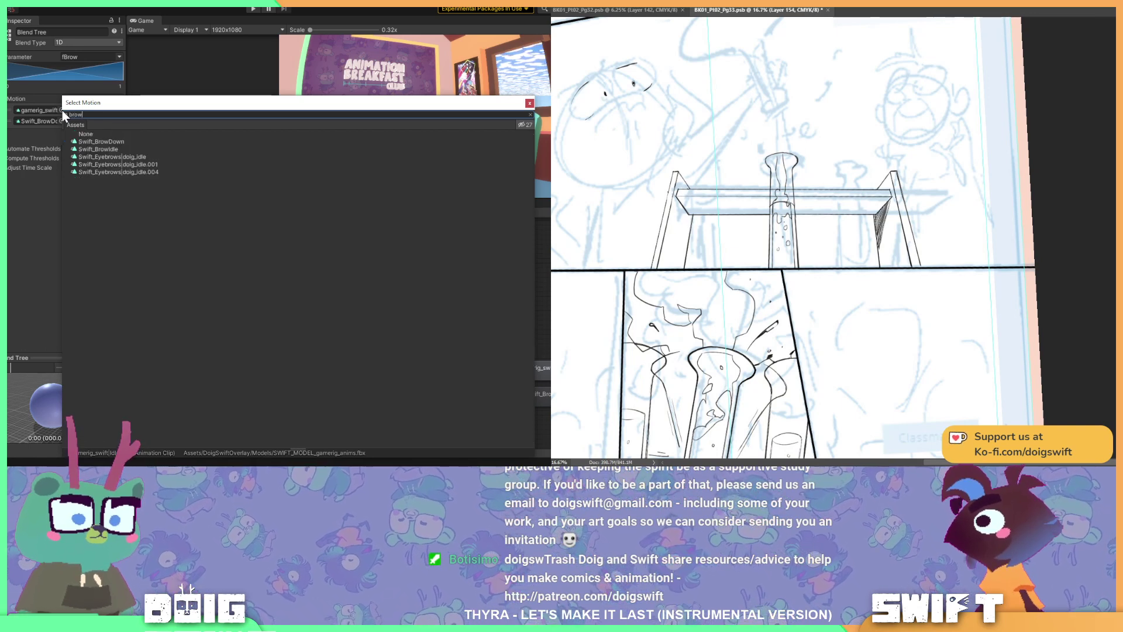
double_click(107, 150)
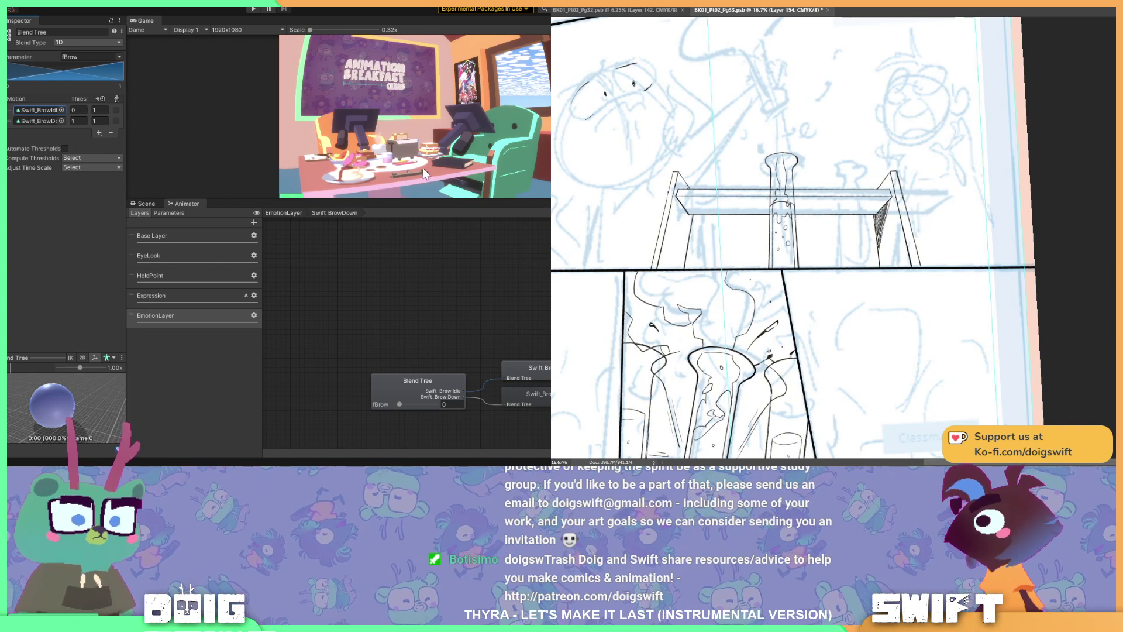
left_click(253, 9)
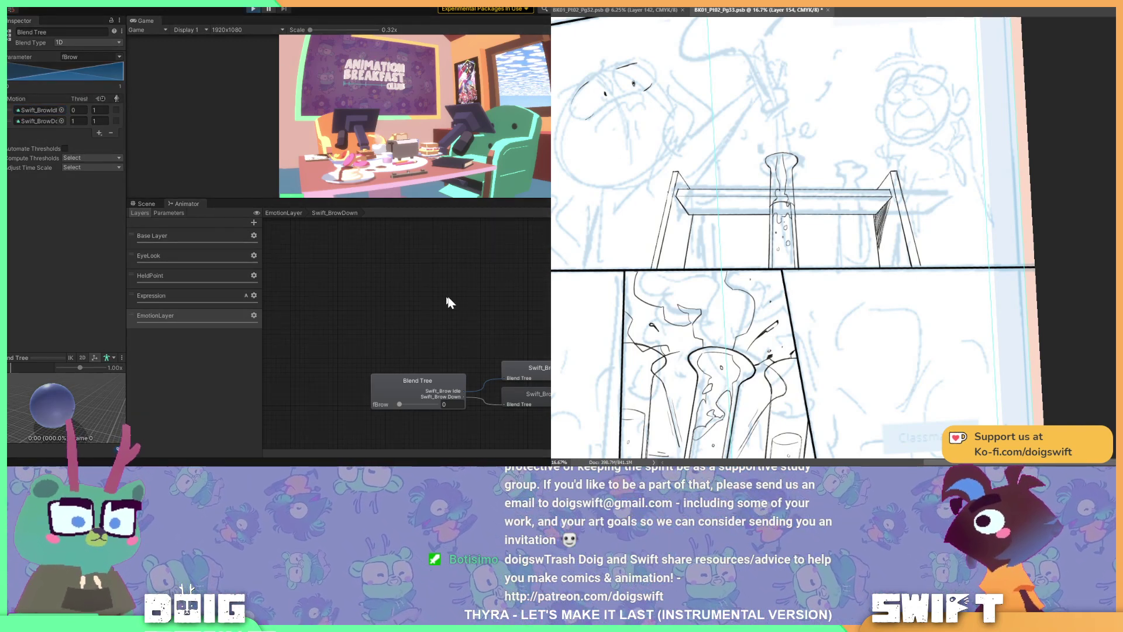
- Watch the brow idle on Swift in the Scene view, then exit play mode
left_click(145, 203)
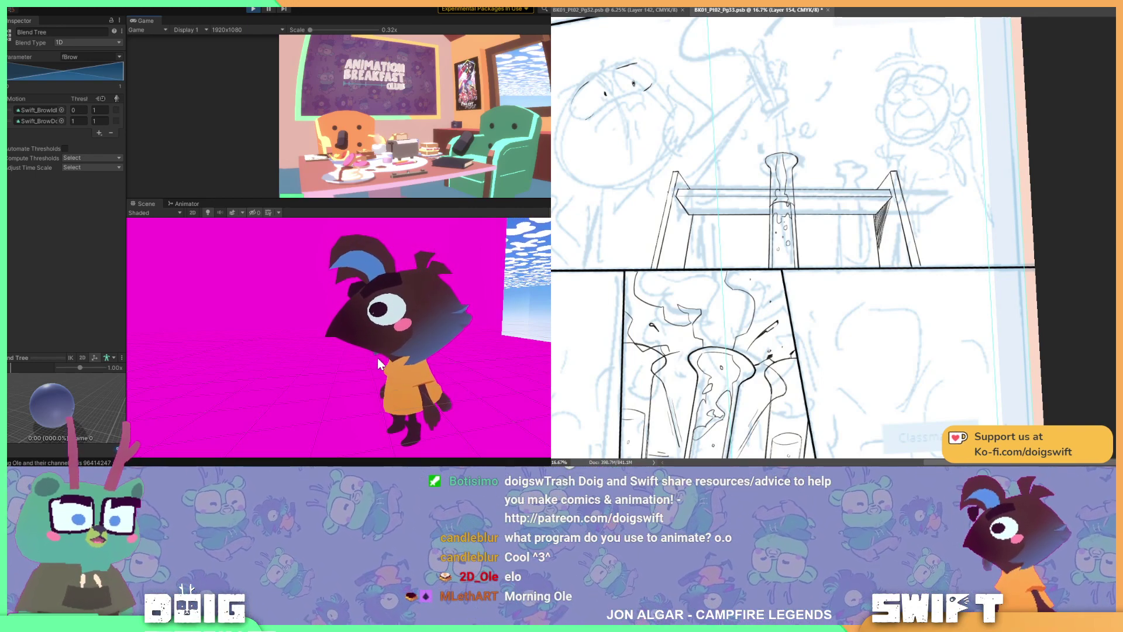
left_click(252, 9)
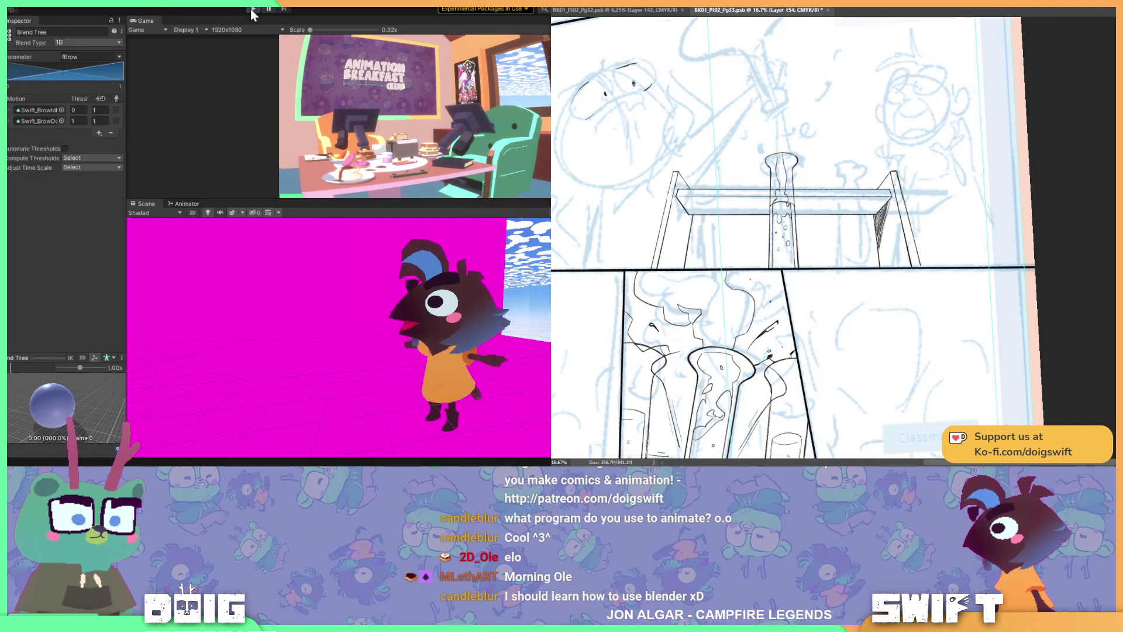
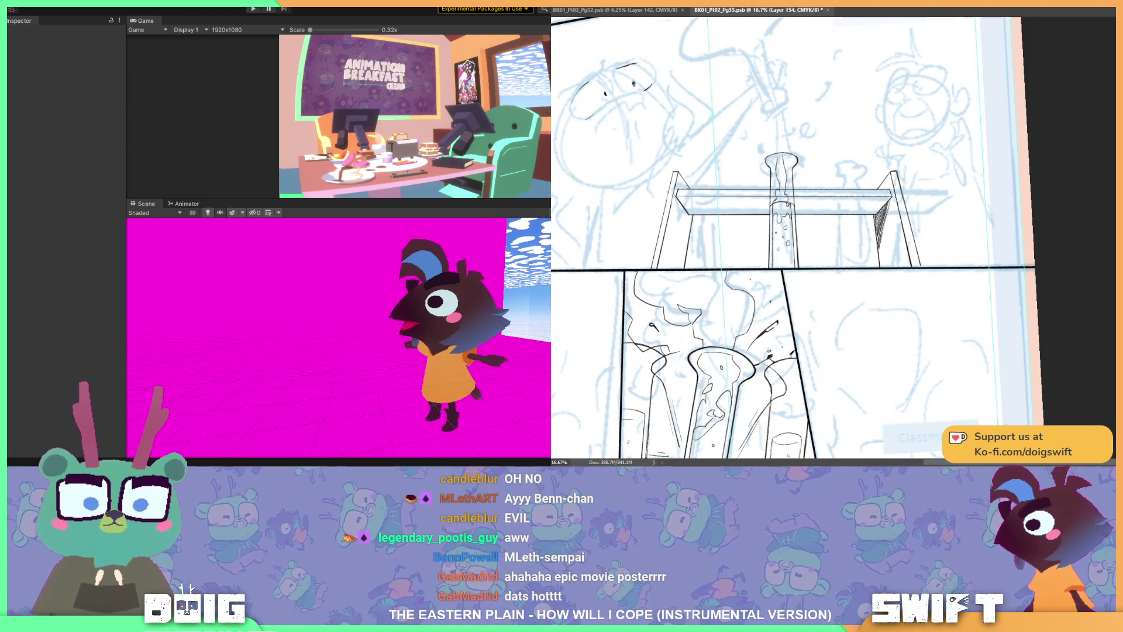
- Glance at the code editor, then return to Unity and pan the comic page view right
key("alt+Tab")
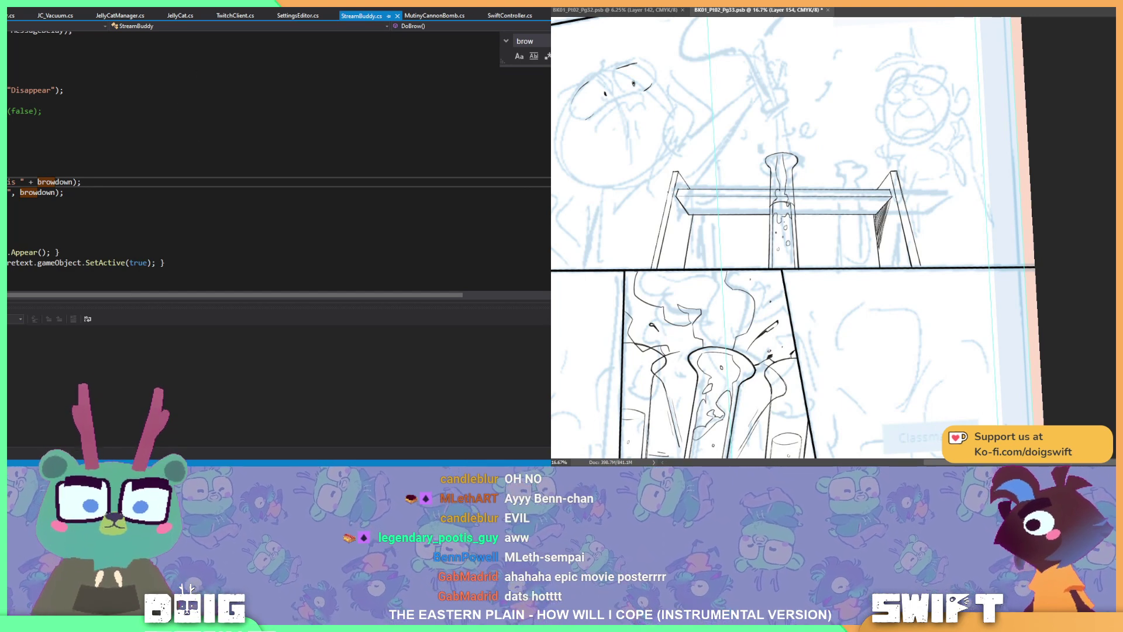
key("alt+Tab")
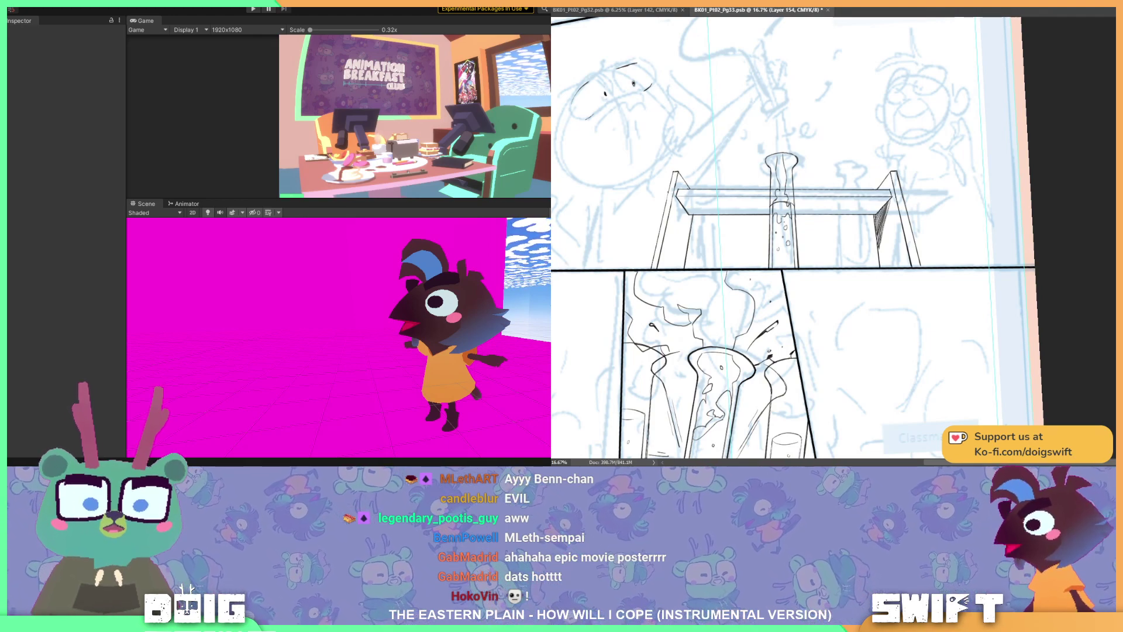
scroll(790, 234, "left", 3)
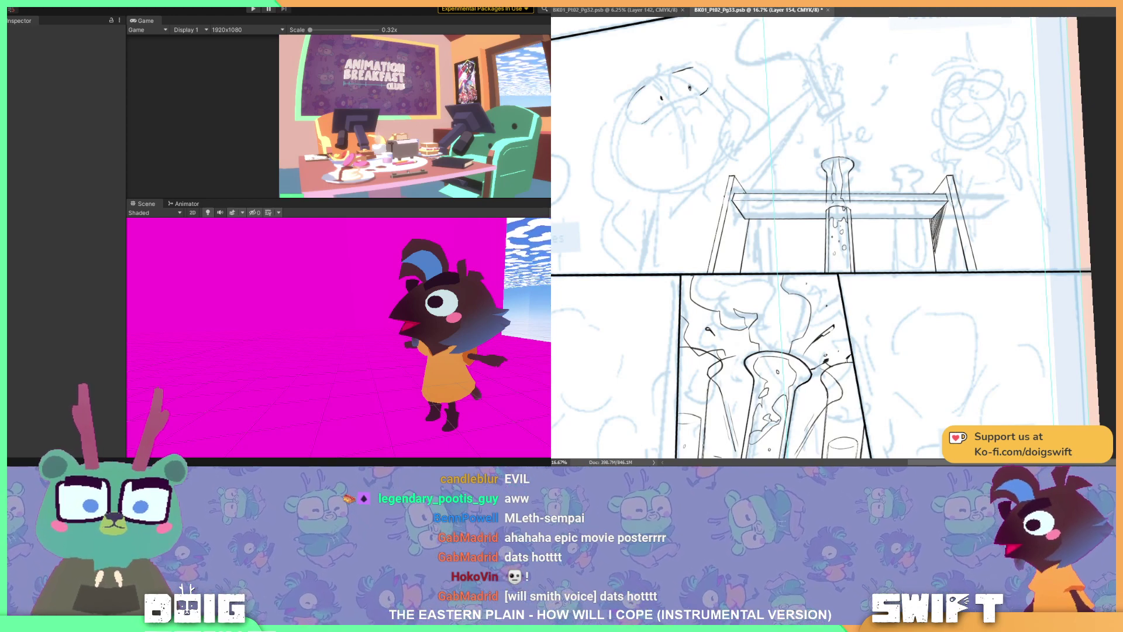
left_click_drag(831, 234, 914, 243)
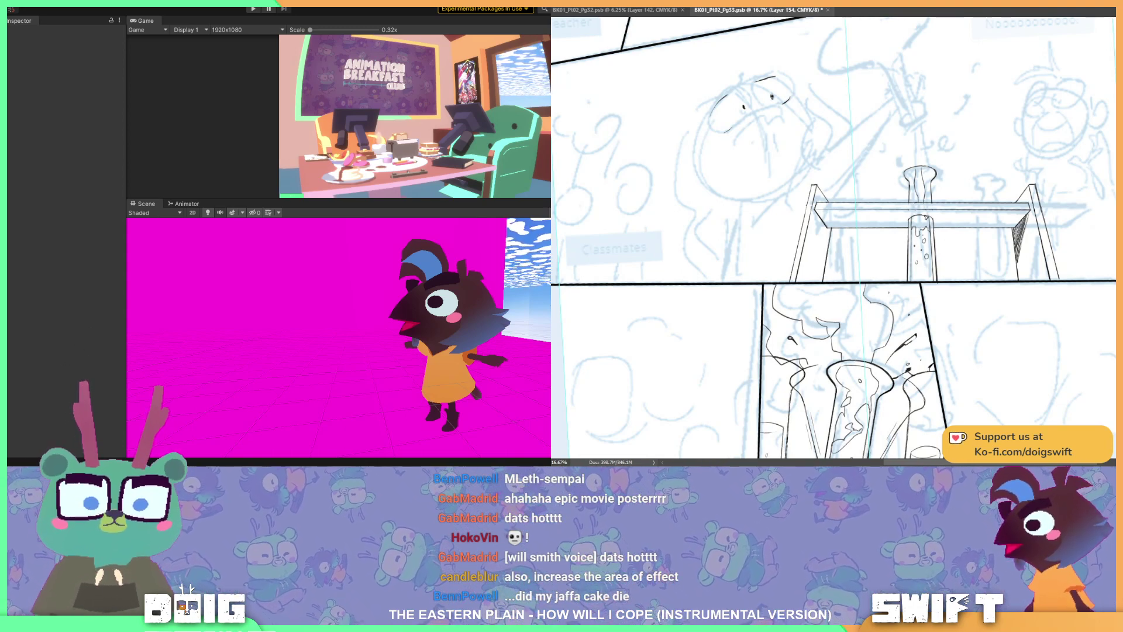
mouse_move(172, 468)
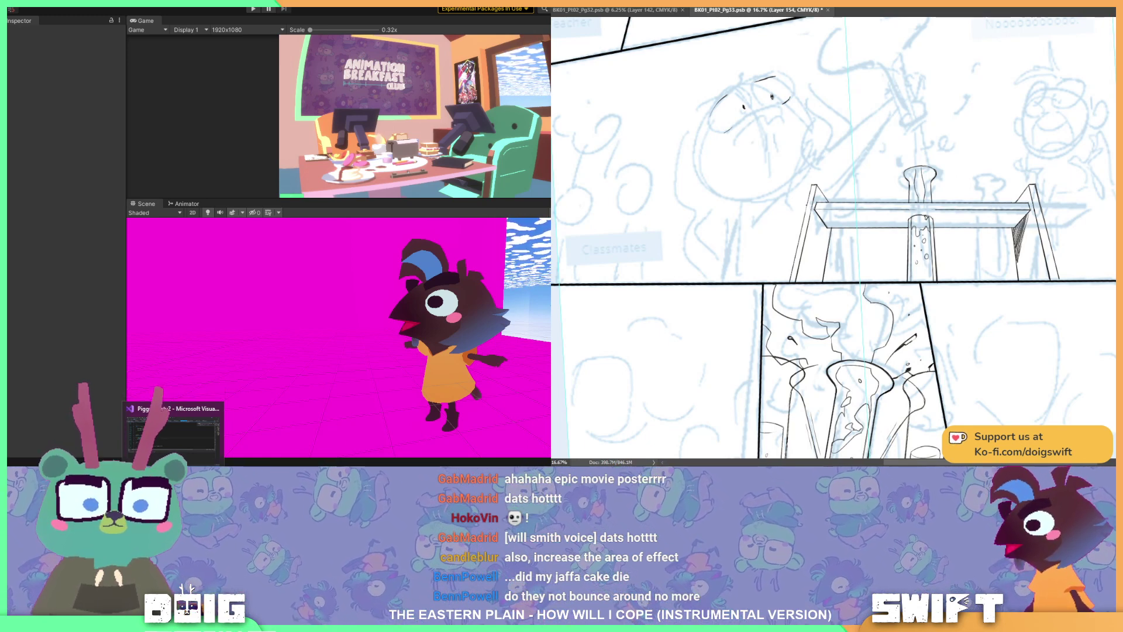
key("shift")
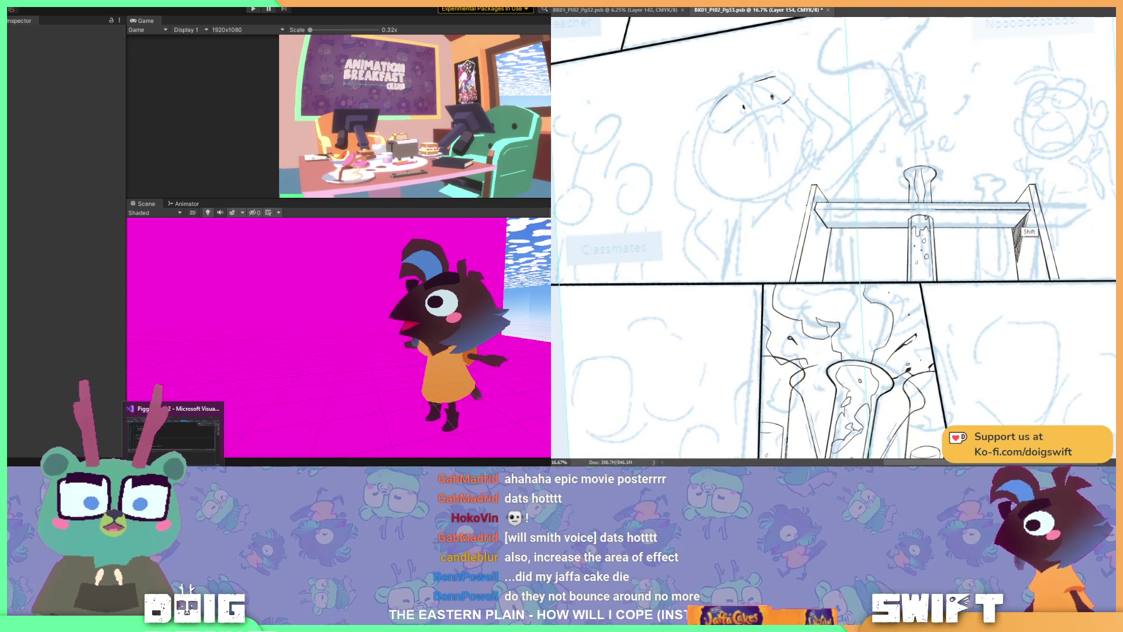
key("shift")
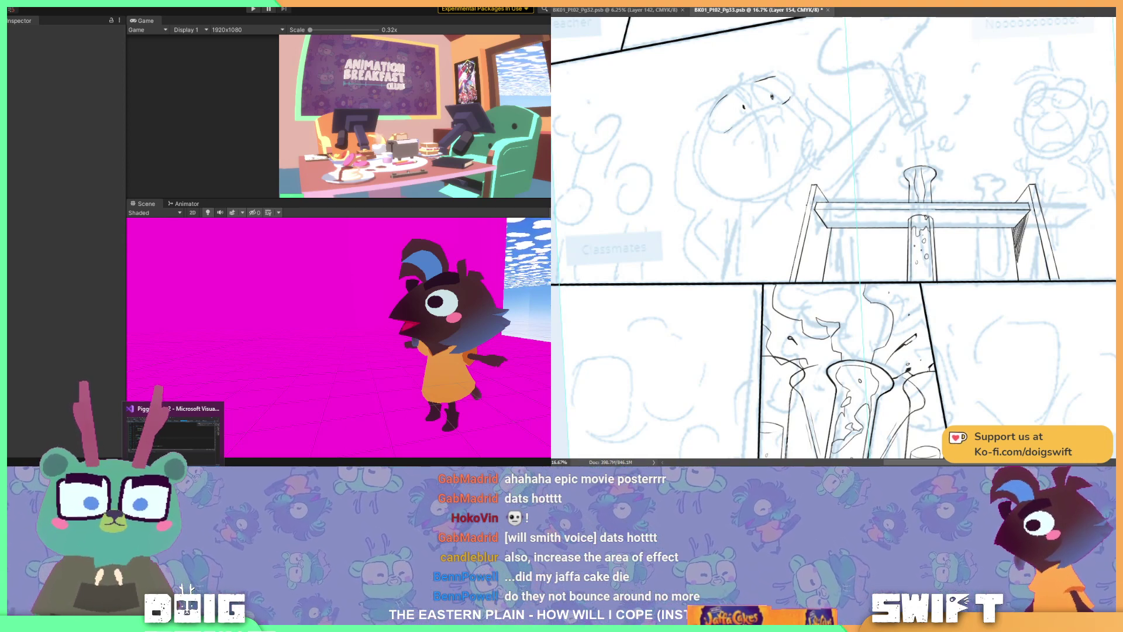
key("ctrl")
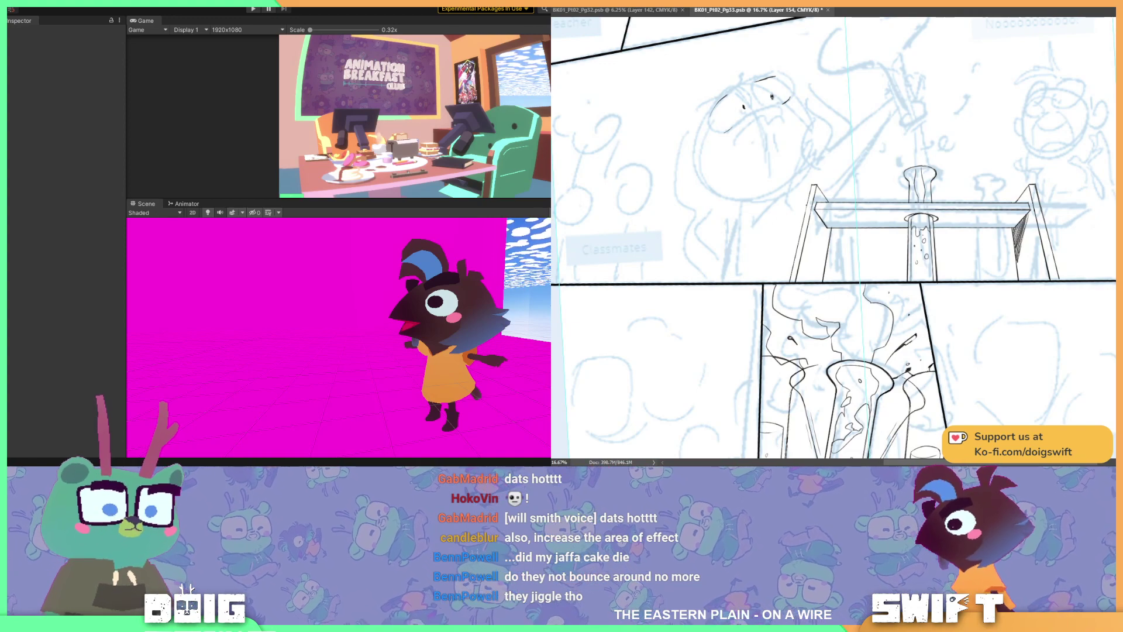
- Go to the StreamBuddy explosionForce * 3 line in MutinyCannonBomb.cs's DoExplode
key("alt+Tab")
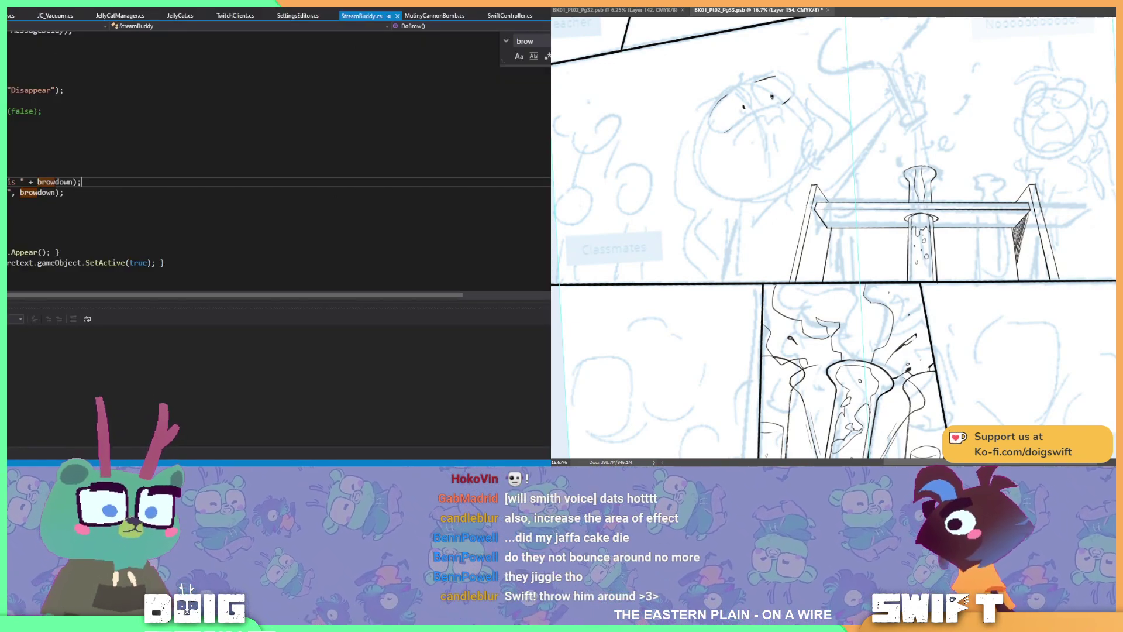
key("alt+Tab")
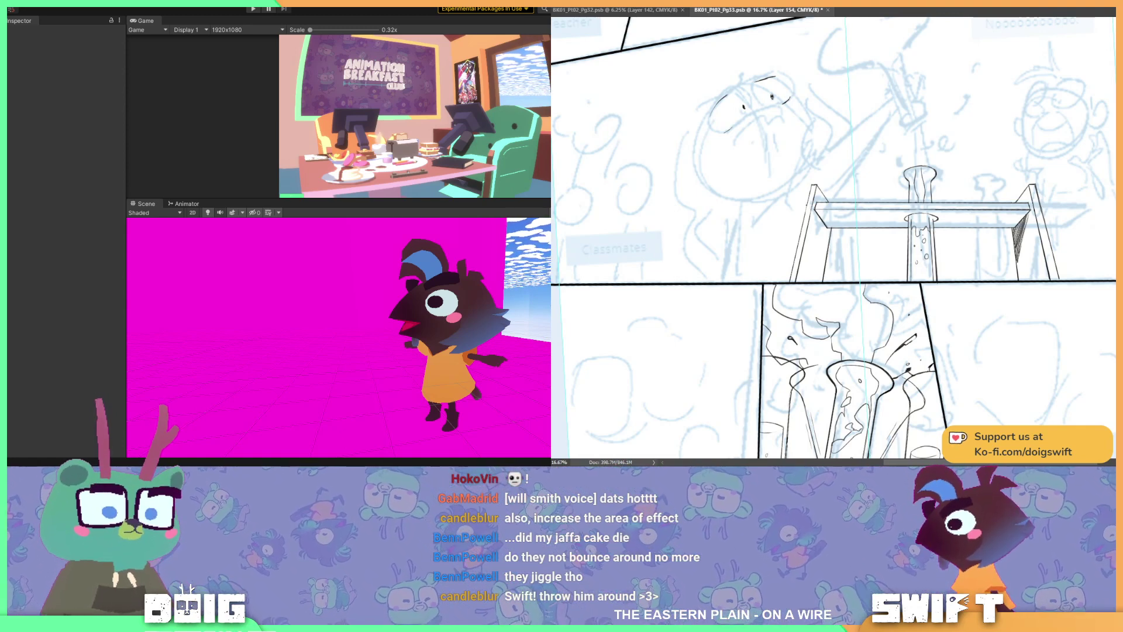
key("ctrl")
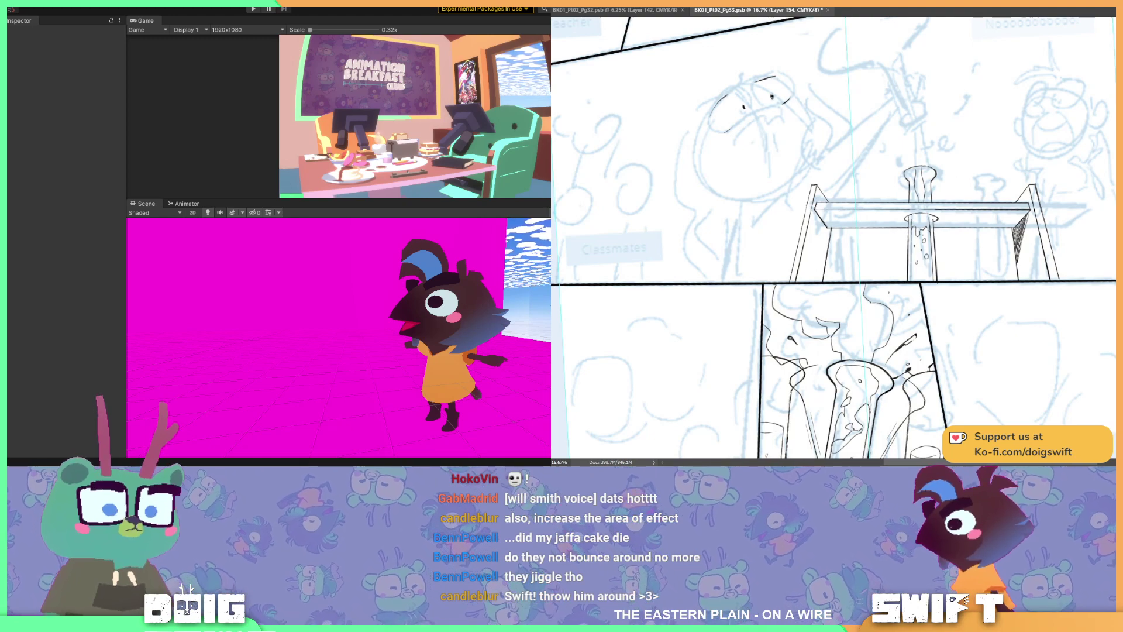
key("alt+Tab")
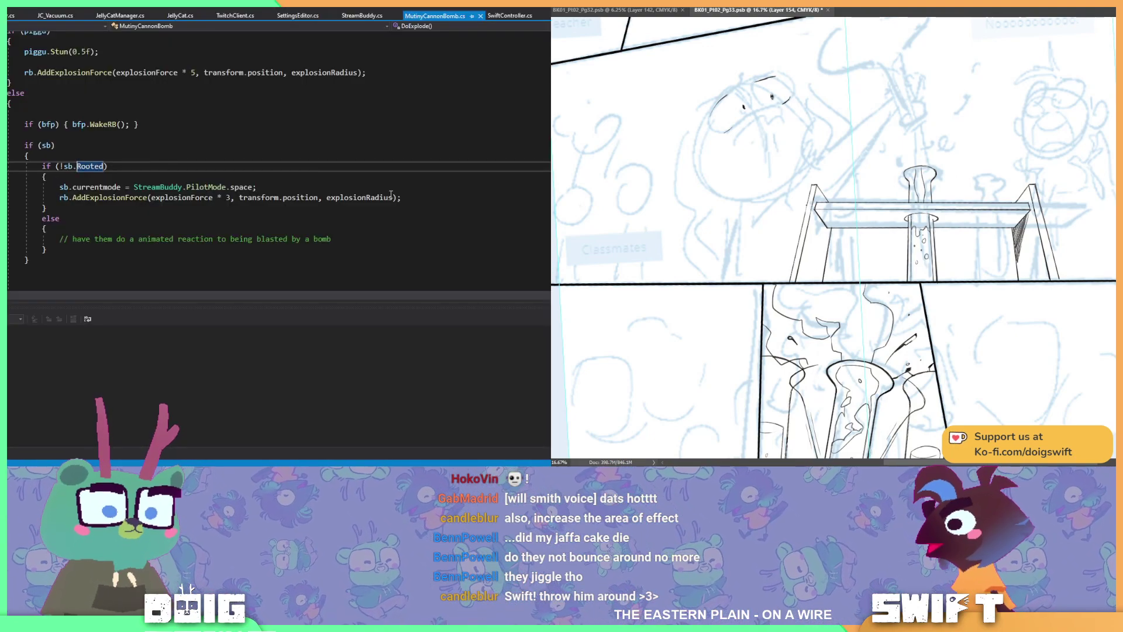
left_click(414, 198)
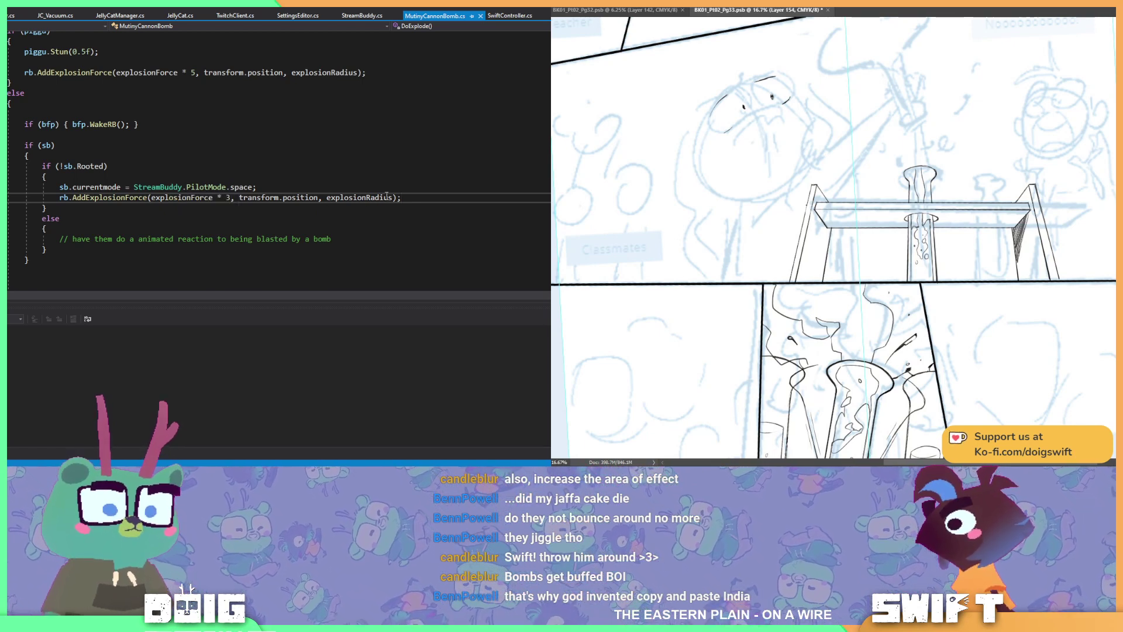
scroll(834, 234, "down", 1)
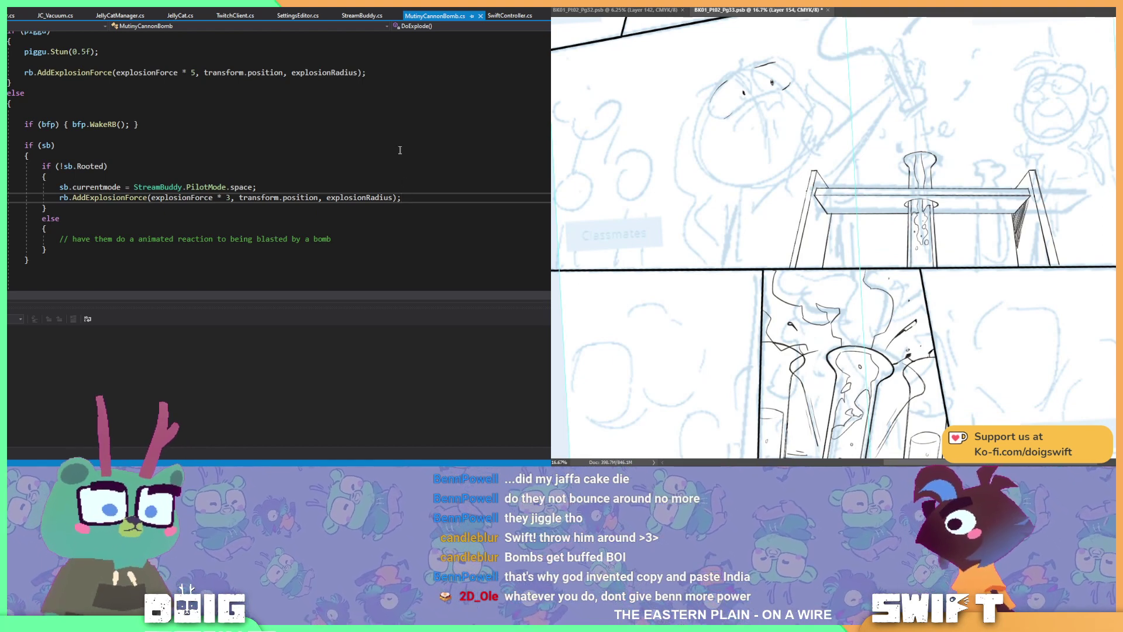
scroll(252, 120, "up", 3)
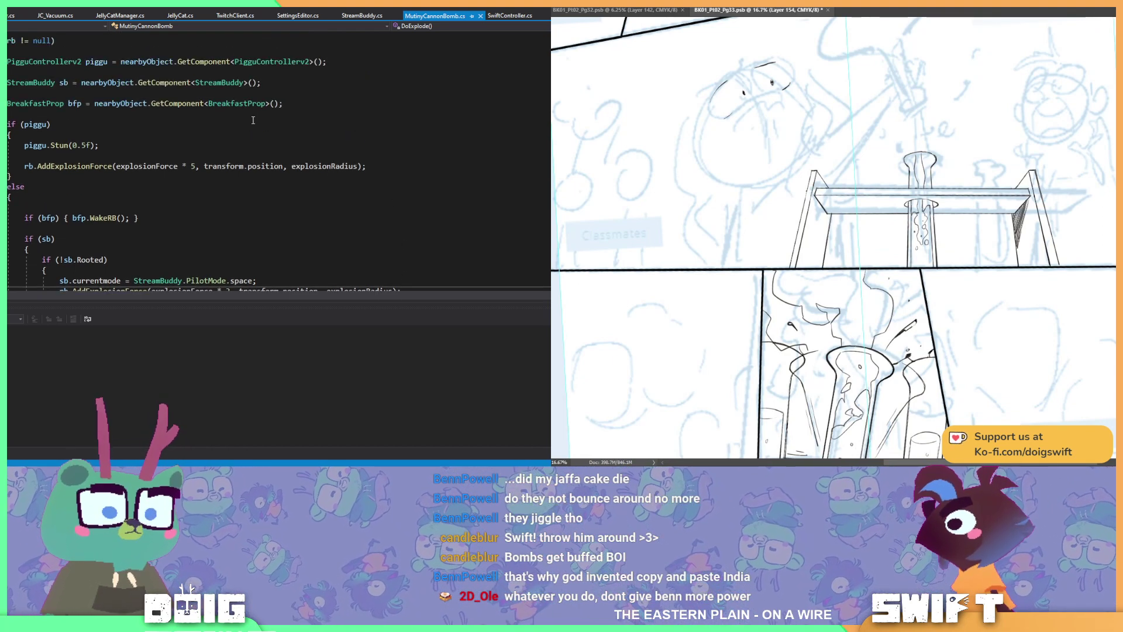
scroll(253, 120, "down", 4)
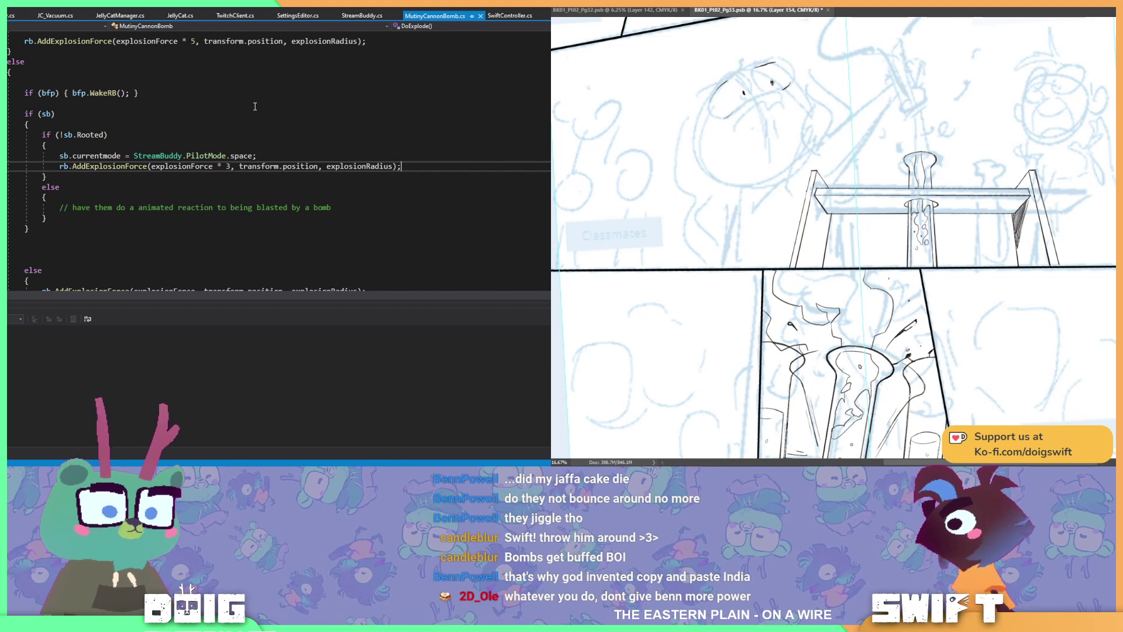
- Raise the StreamBuddy force multiplier from 3 to 10 and select the pilot mode assignment
double_click(229, 167)
type("1")
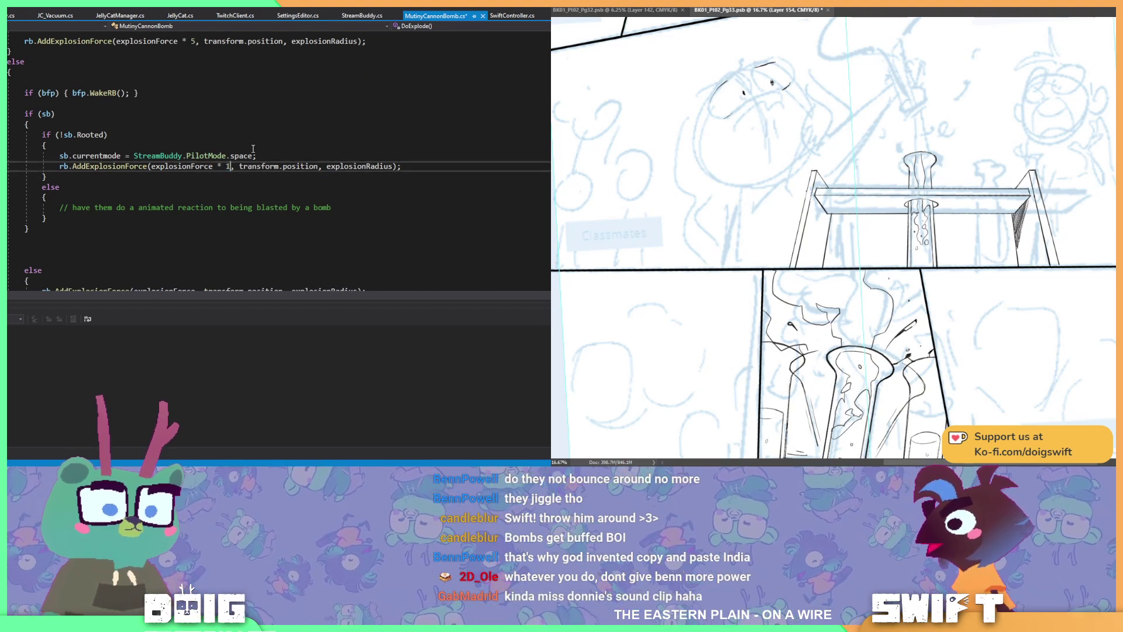
type("0")
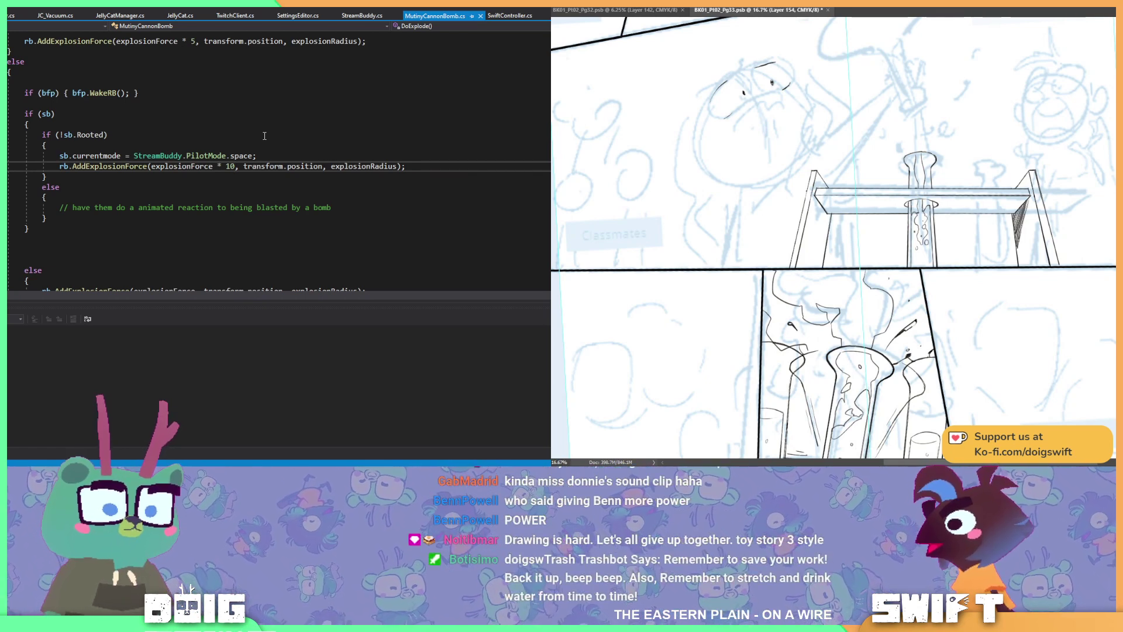
left_click(59, 153)
key("End")
left_click(161, 166, "shift")
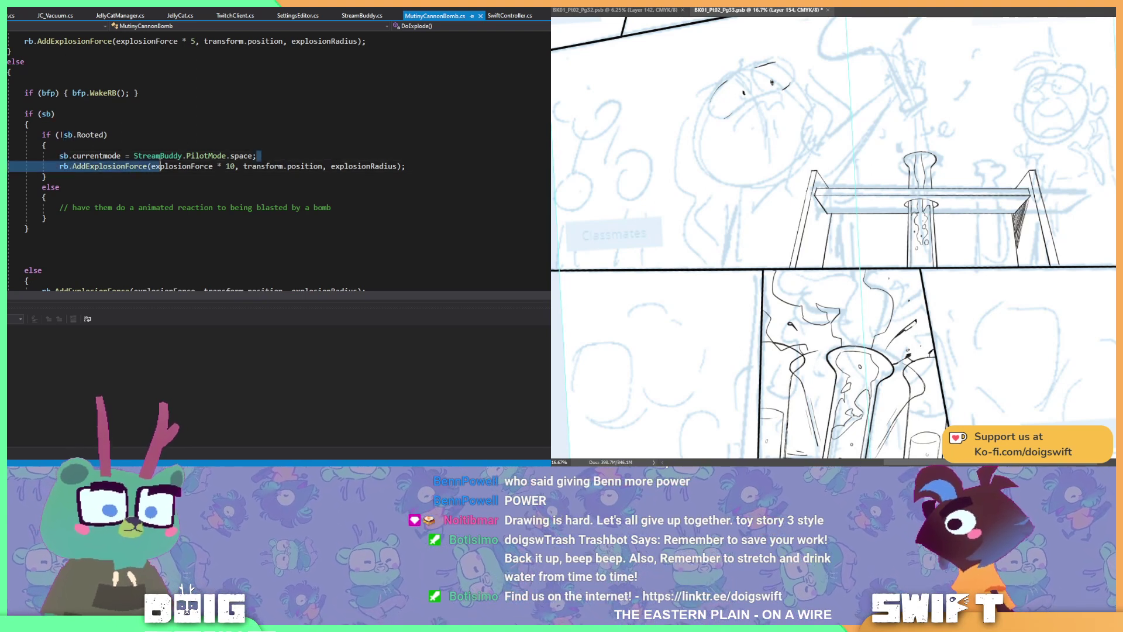
left_click(59, 156, "shift")
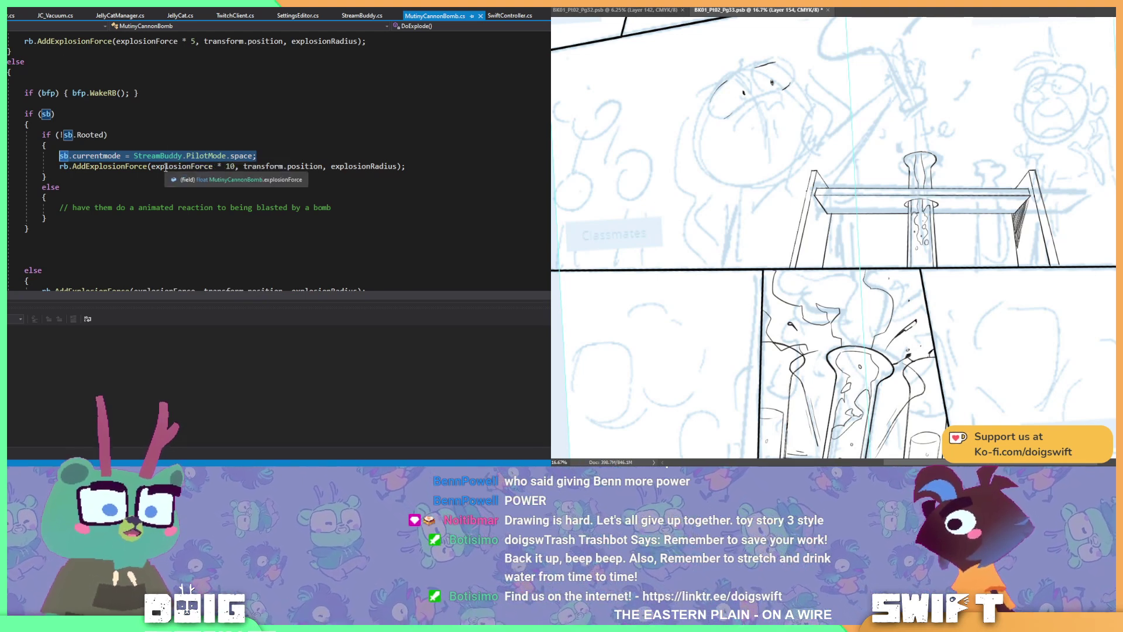
- Replace the assignment with sb.ChangeState(StreamBuddy.PilotMode.space); using IntelliSense completions
type("sb.Ch")
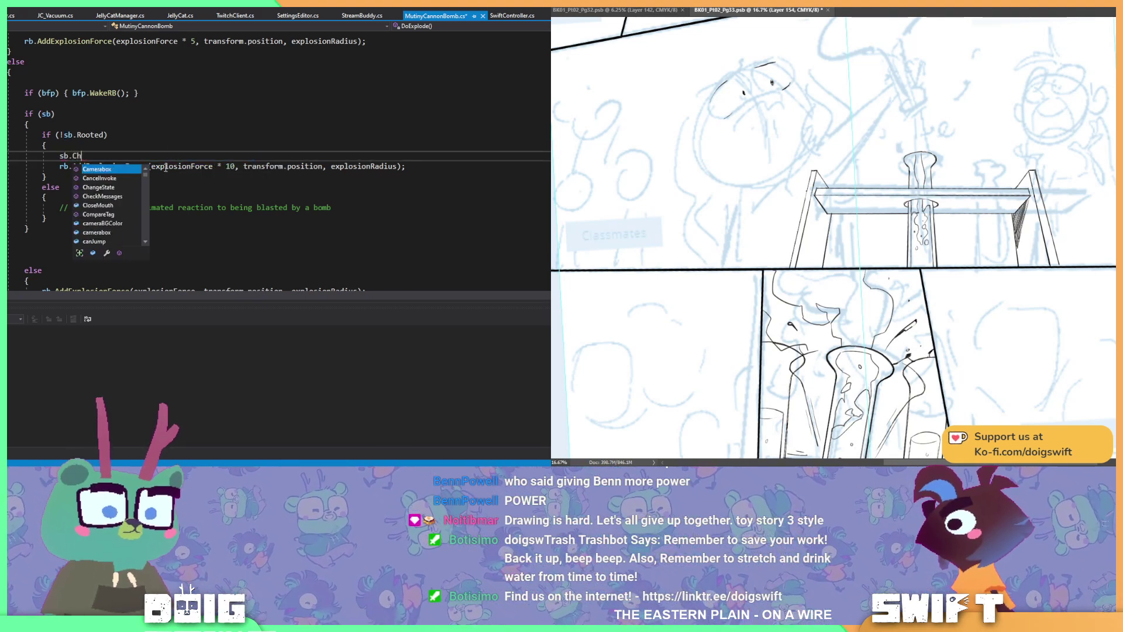
type("an")
key("Tab")
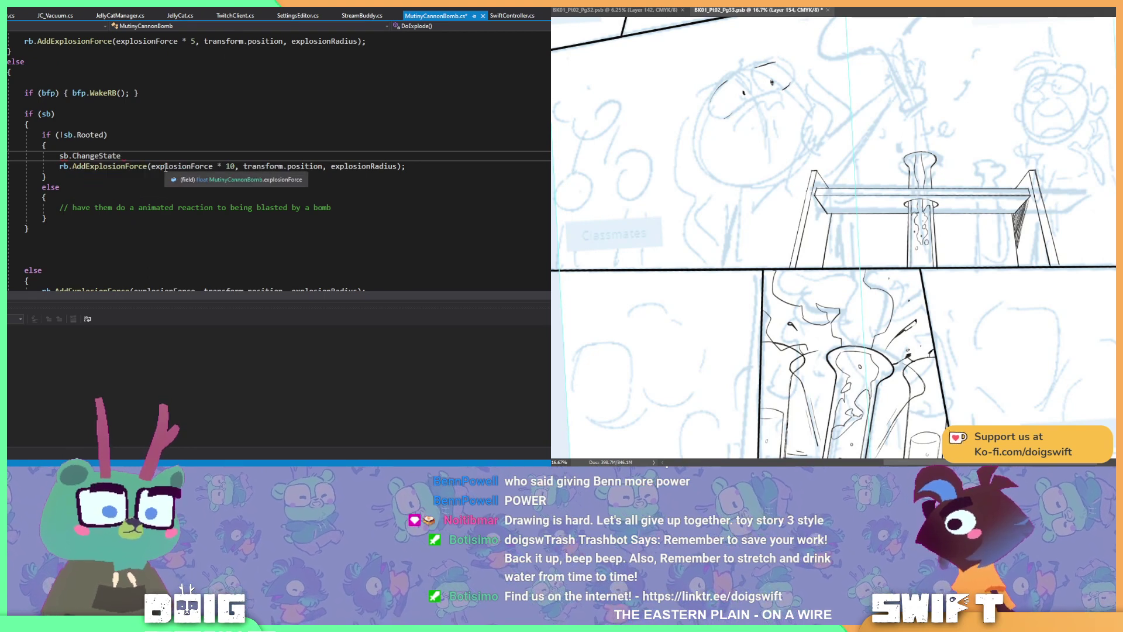
type("(P")
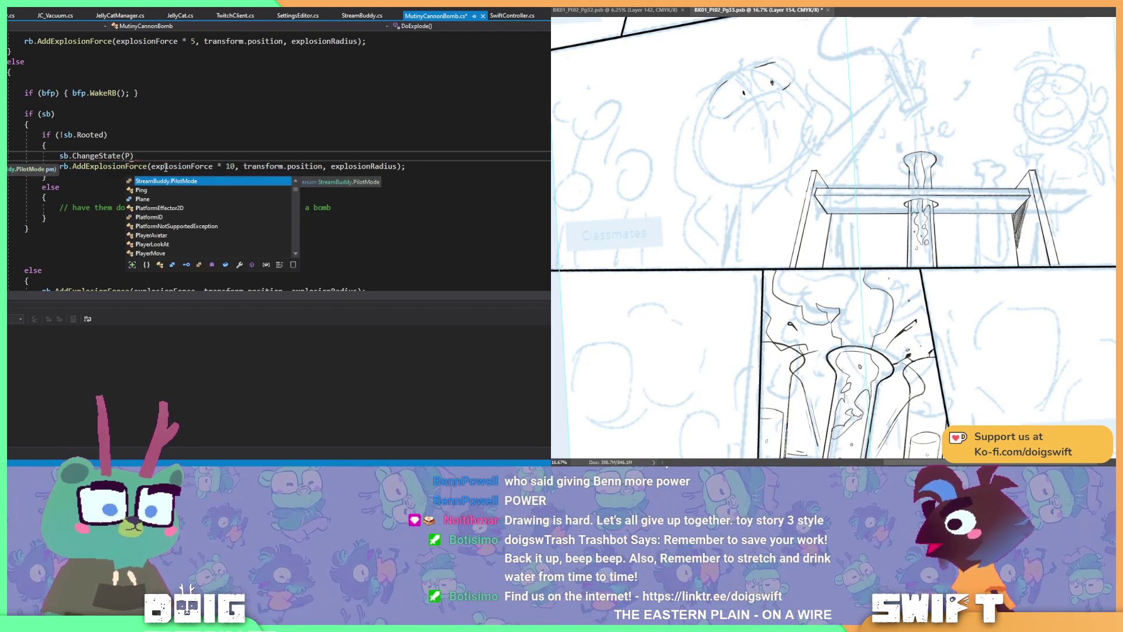
type("ilot")
key("Tab")
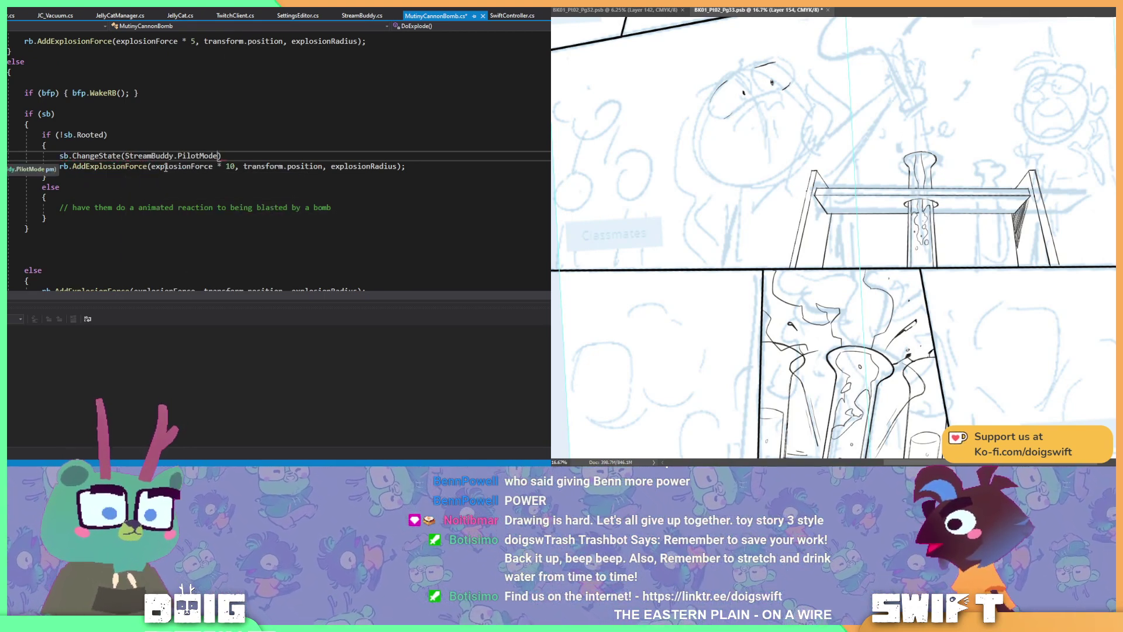
type(".")
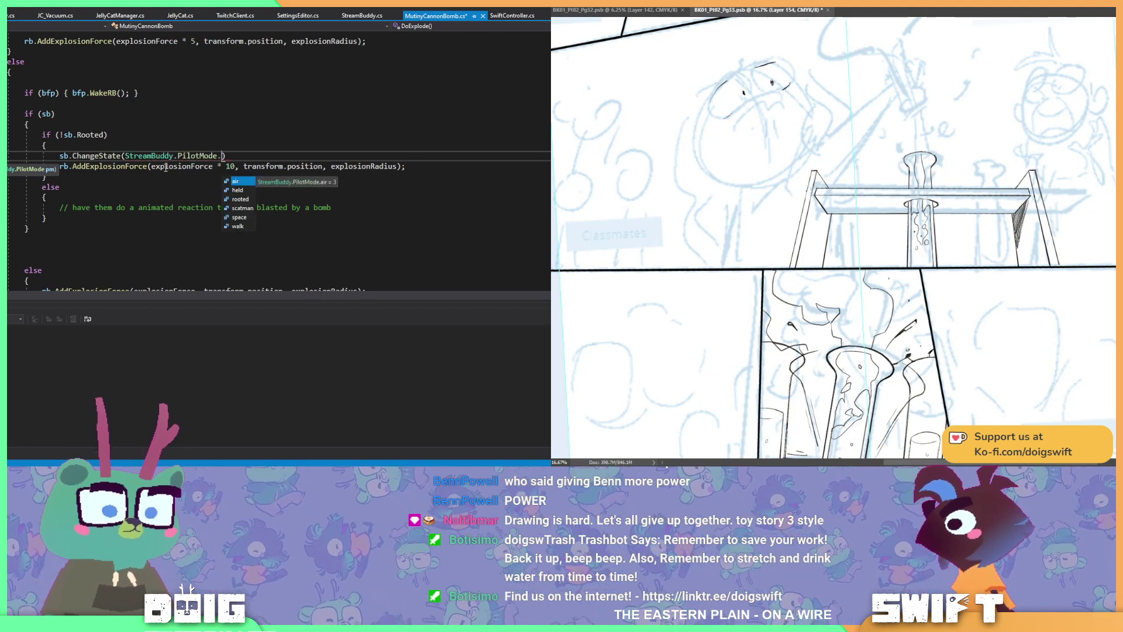
type("space)")
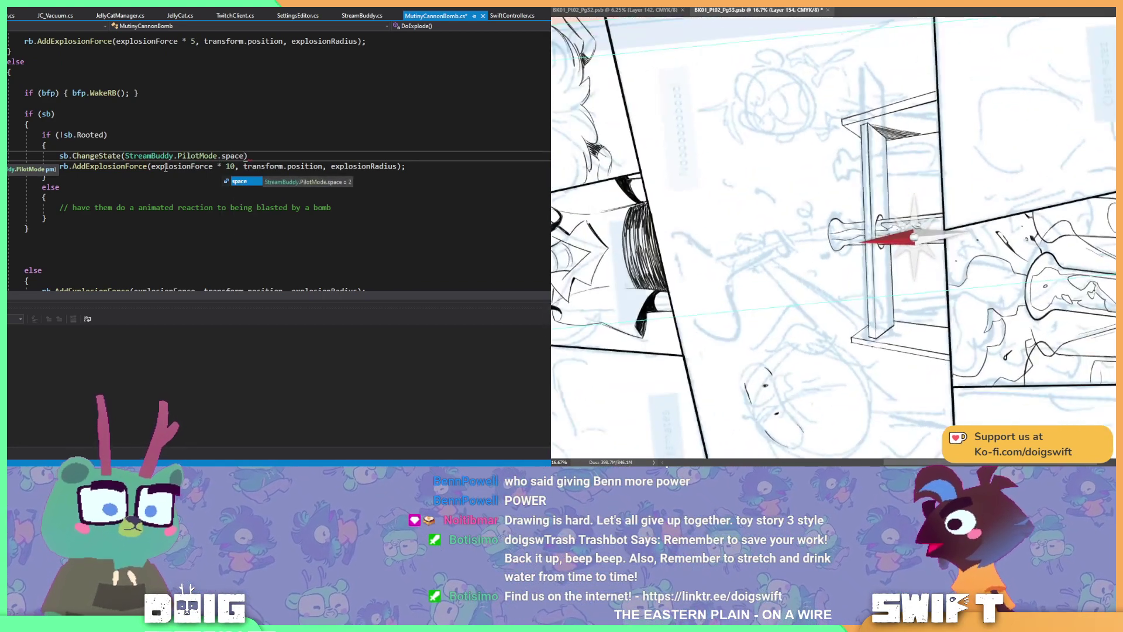
type(";")
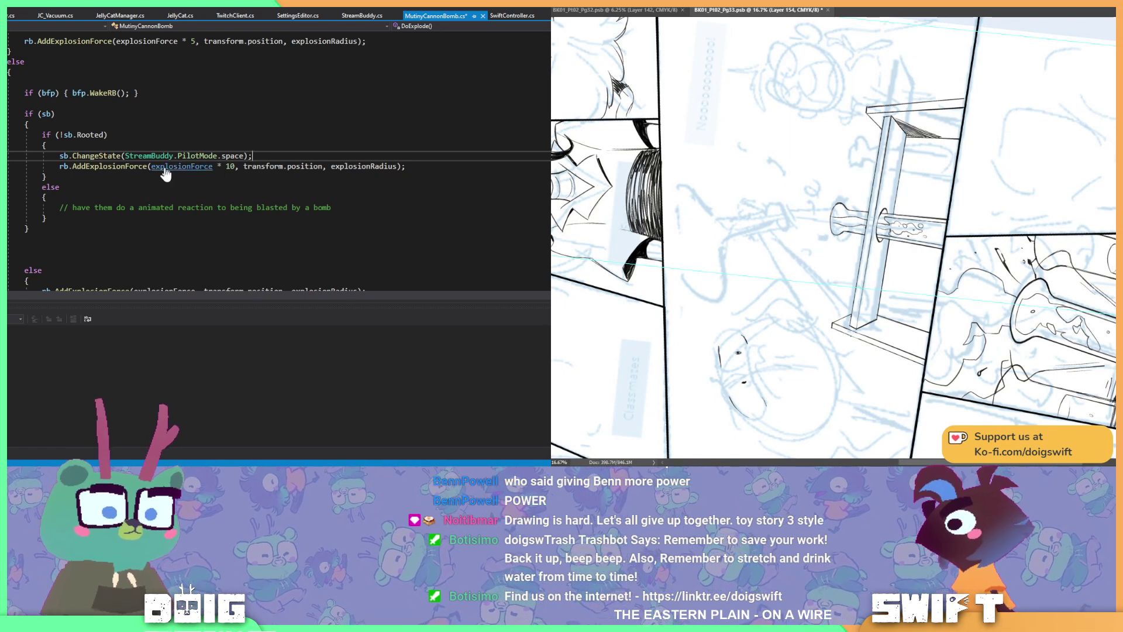
- Save the script, change the StreamBuddy multiplier from 10 to 6, and save again
key("ctrl+s")
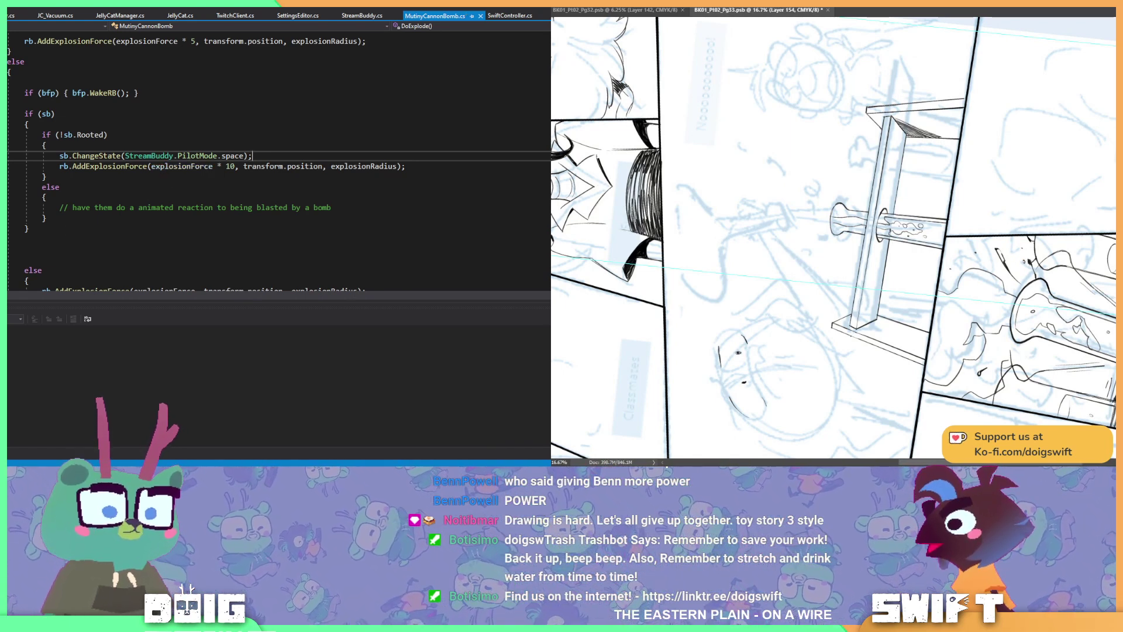
left_click_drag(227, 166, 230, 166)
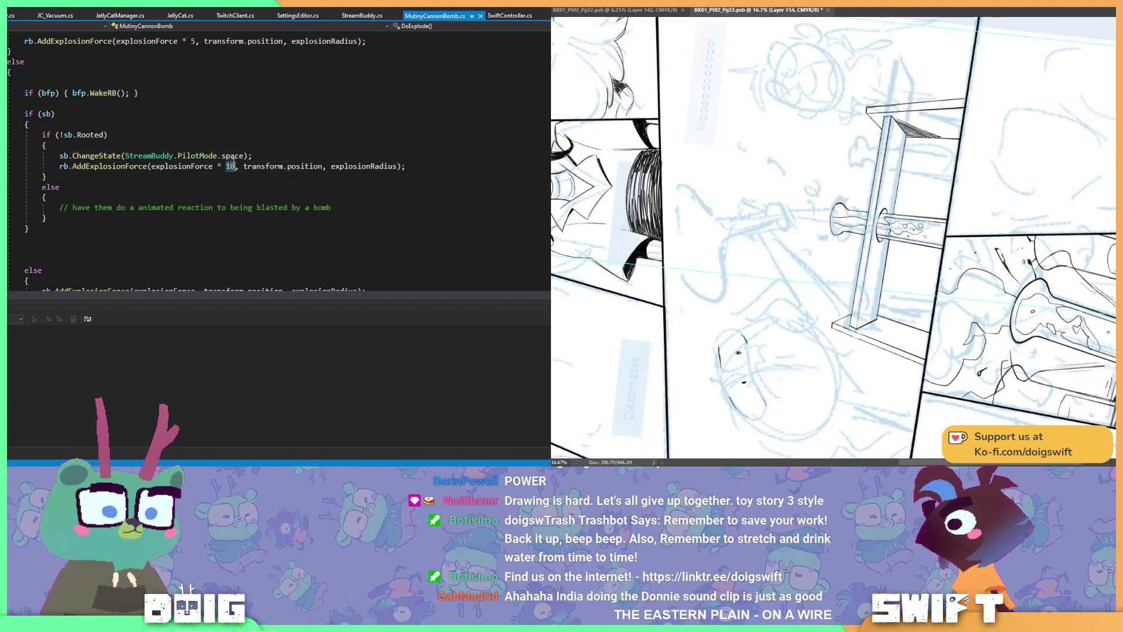
type("6")
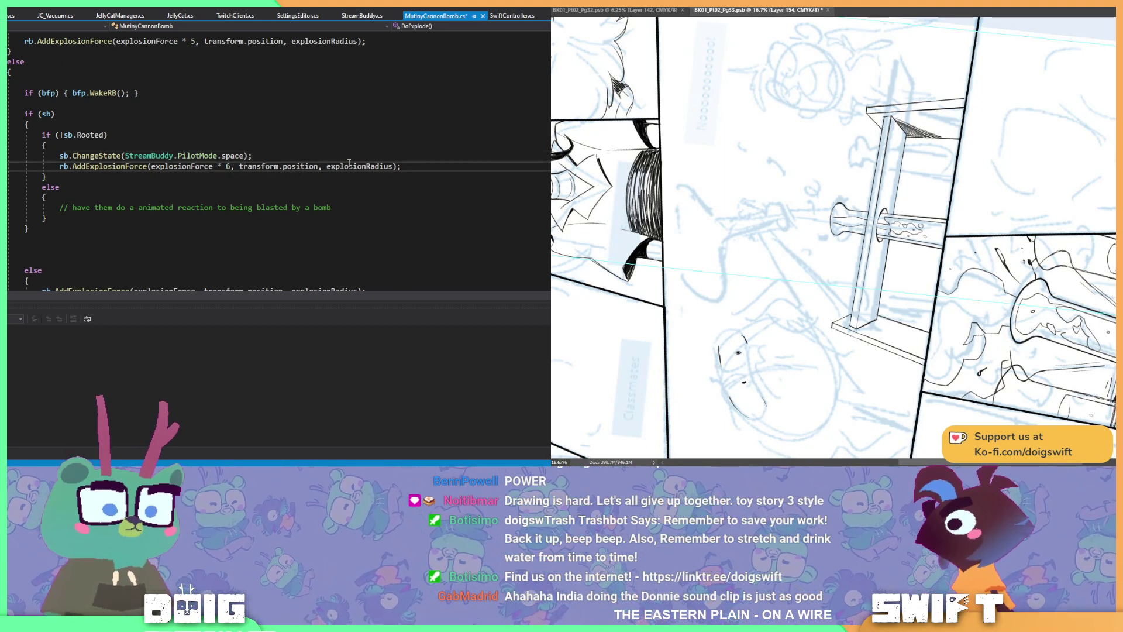
key("ctrl+s")
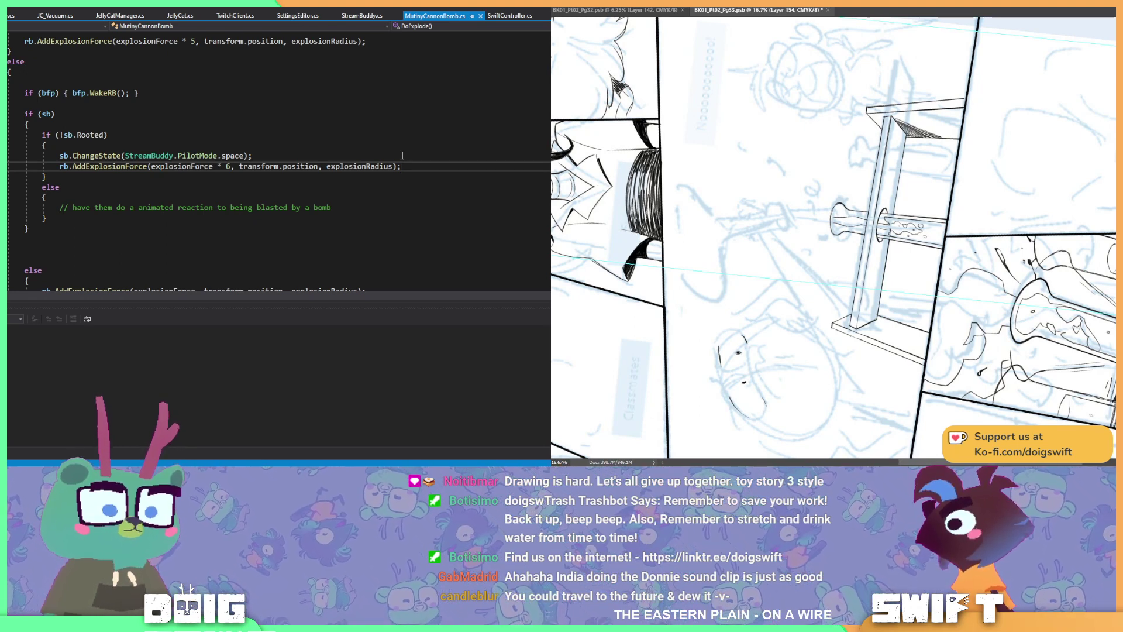
- Review the edited DoExplode code, revisiting the ChangeState and AddExplosionForce lines
left_click(352, 211)
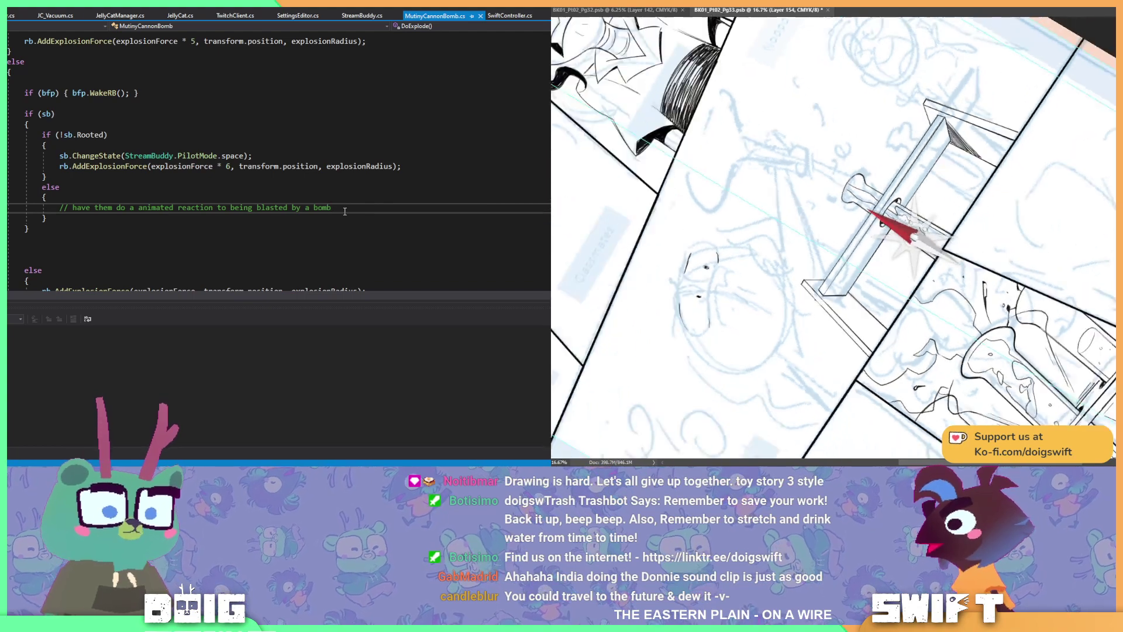
scroll(345, 211, "down", 1)
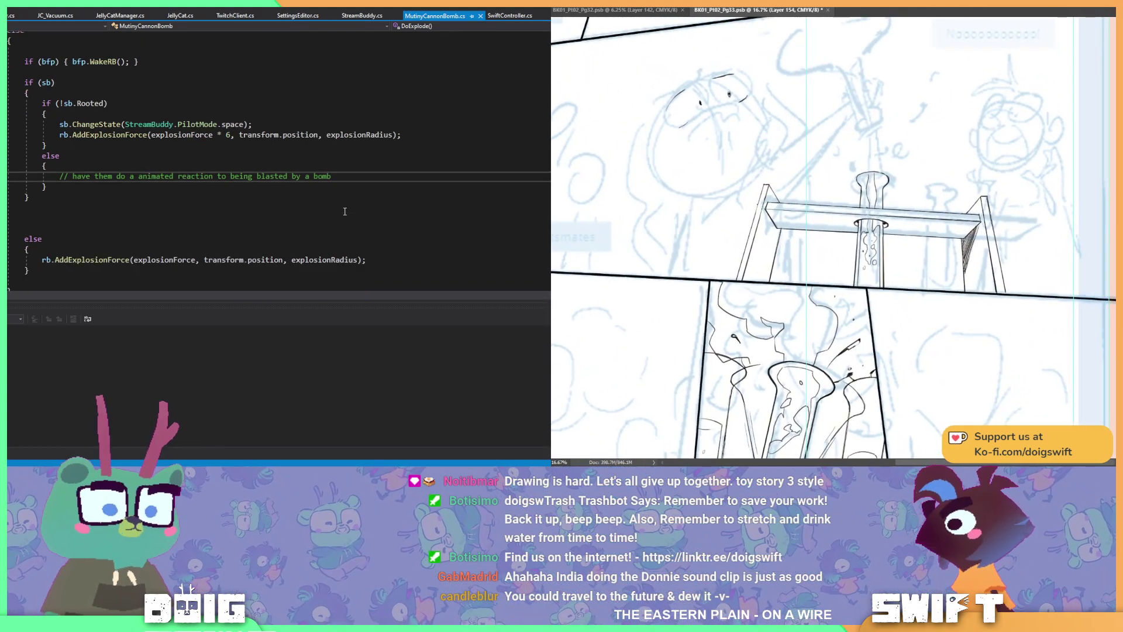
scroll(345, 211, "down", 4)
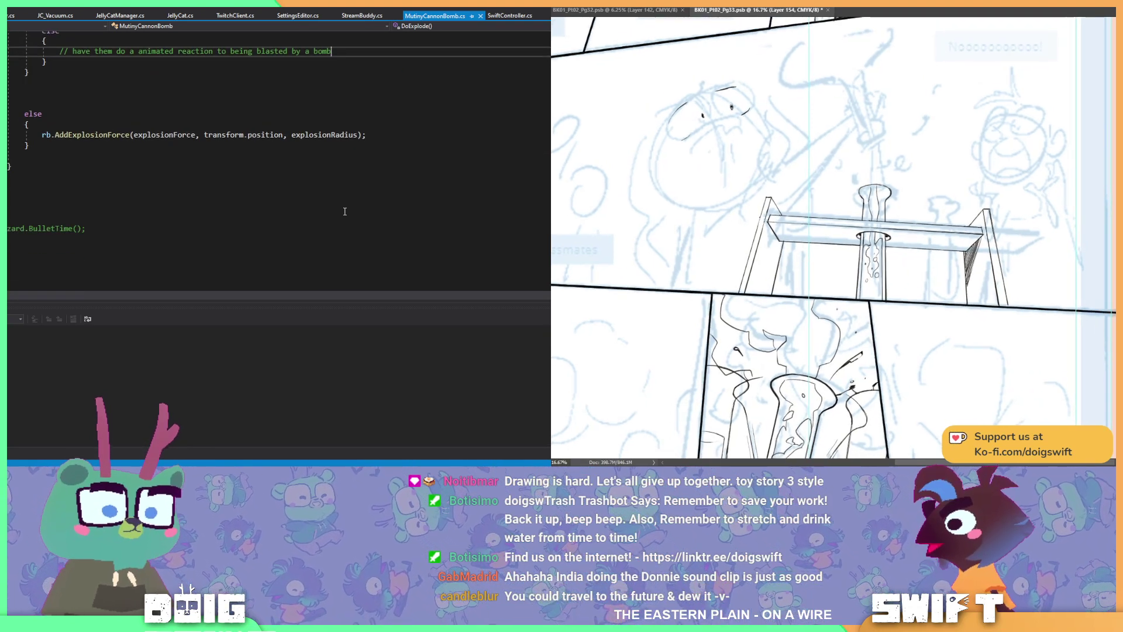
scroll(345, 211, "up", 7)
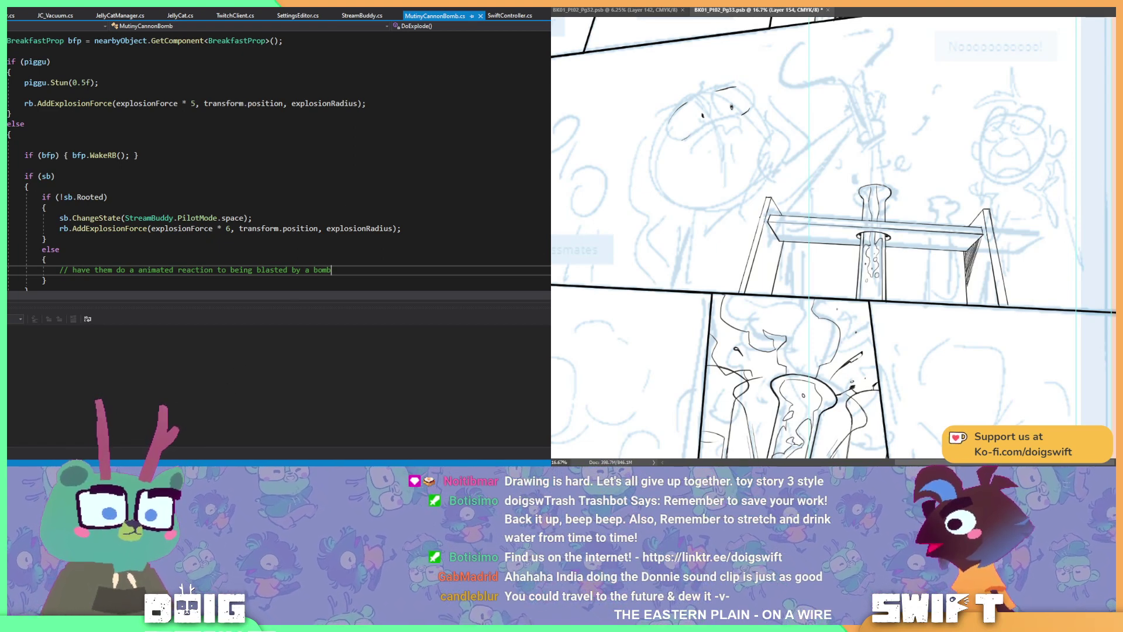
mouse_move(196, 471)
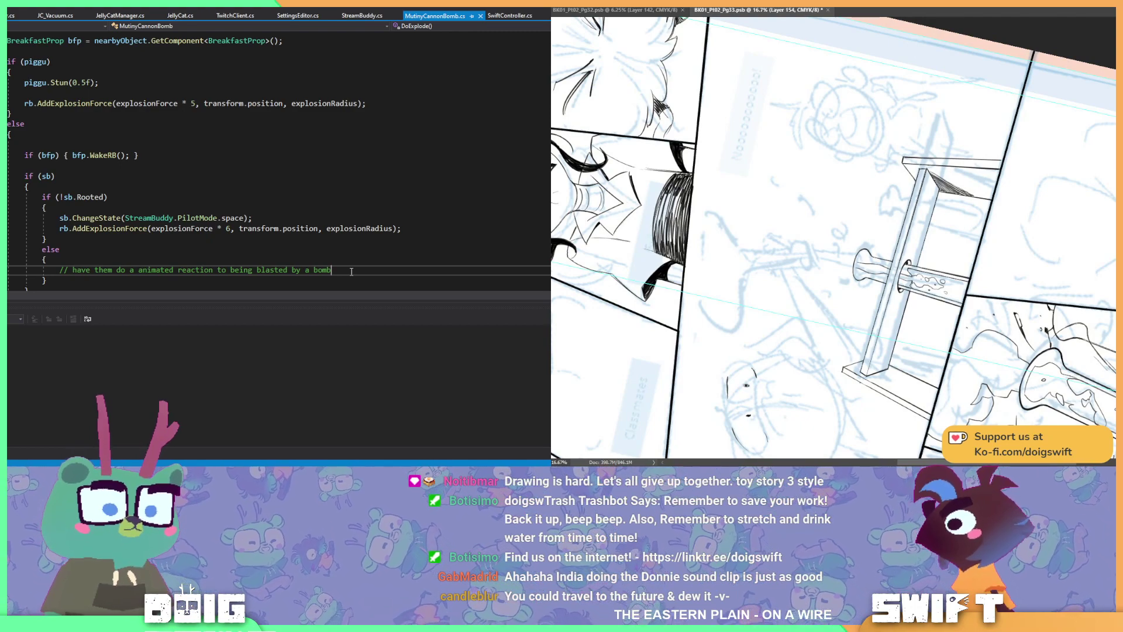
left_click(411, 223)
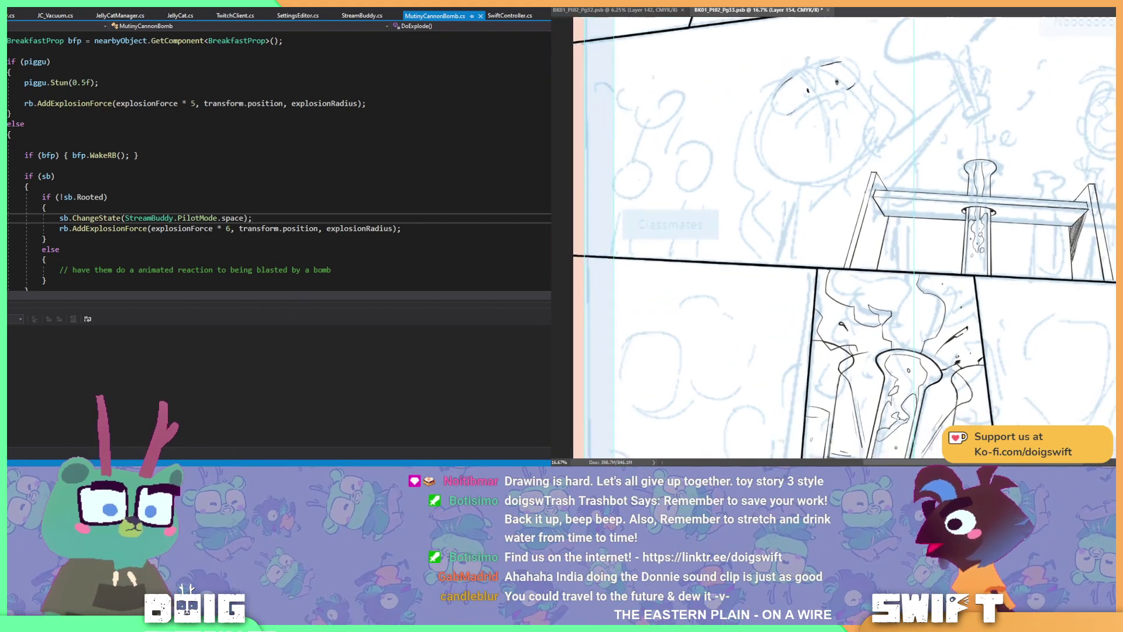
mouse_move(266, 465)
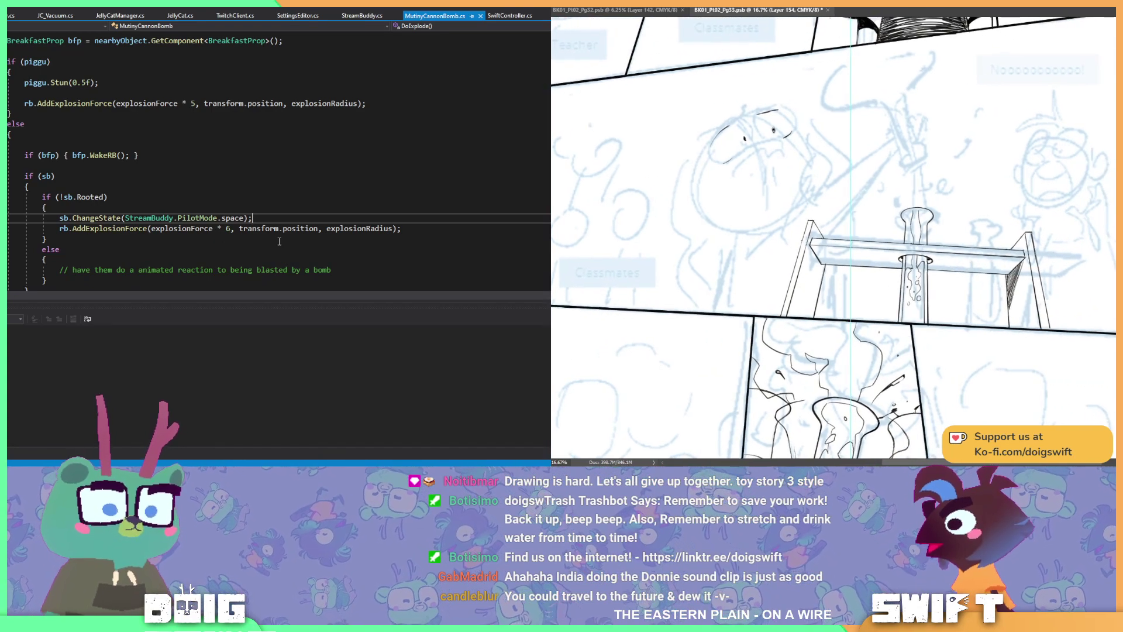
left_click(429, 229)
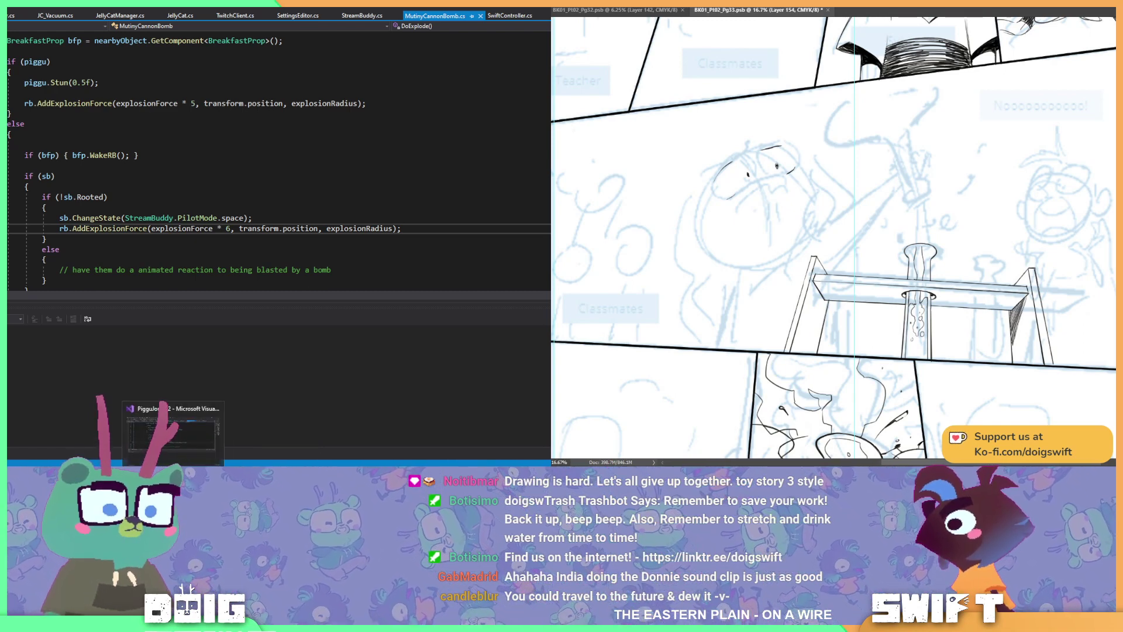
- Back in Unity, orbit the Scene view to show the bear and start play mode
key("alt+Tab")
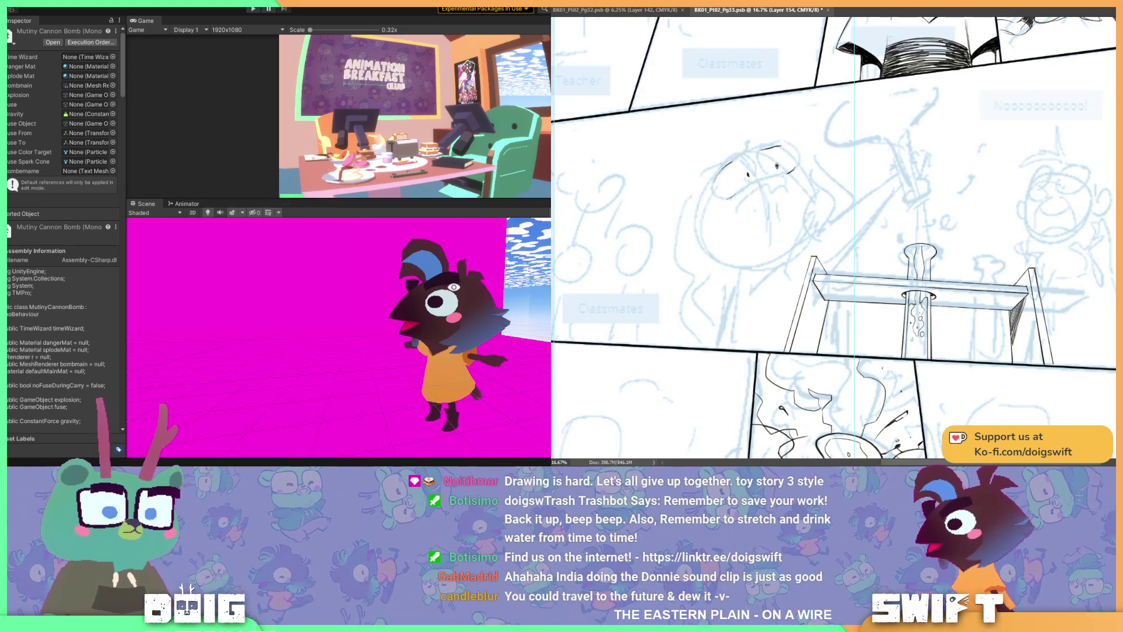
scroll(261, 326, "down", 3)
left_click_drag(311, 351, 440, 340, "alt")
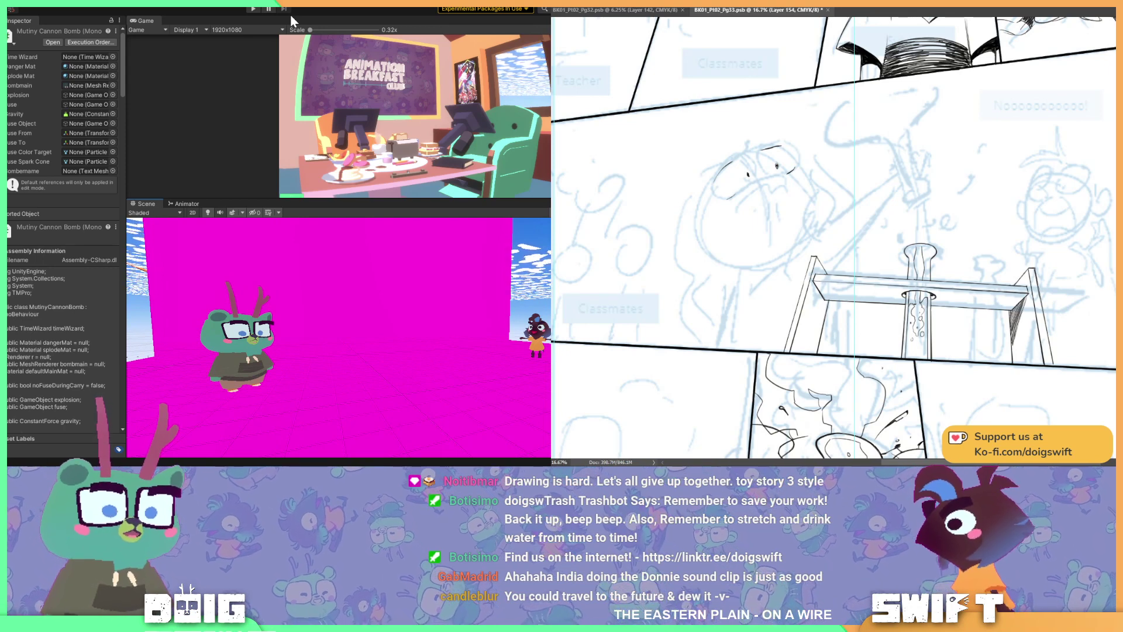
left_click(253, 9)
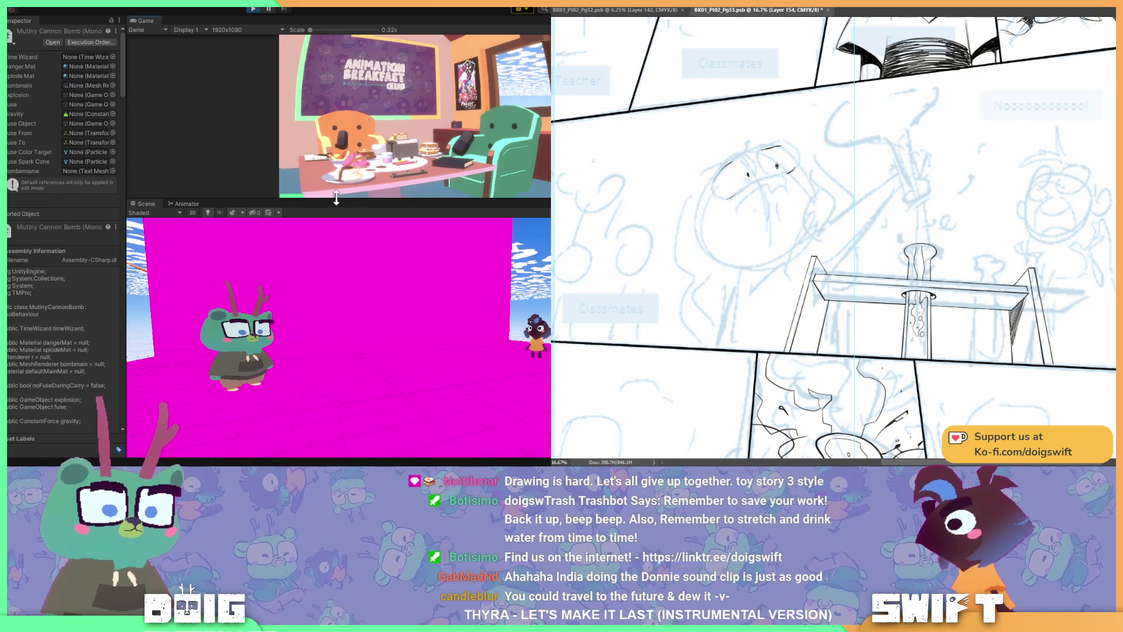
- Enlarge the Scene view, swing the camera around the room, and select the pink wall Room (4)
left_click_drag(336, 199, 342, 151)
right_click_drag(410, 234, 343, 270)
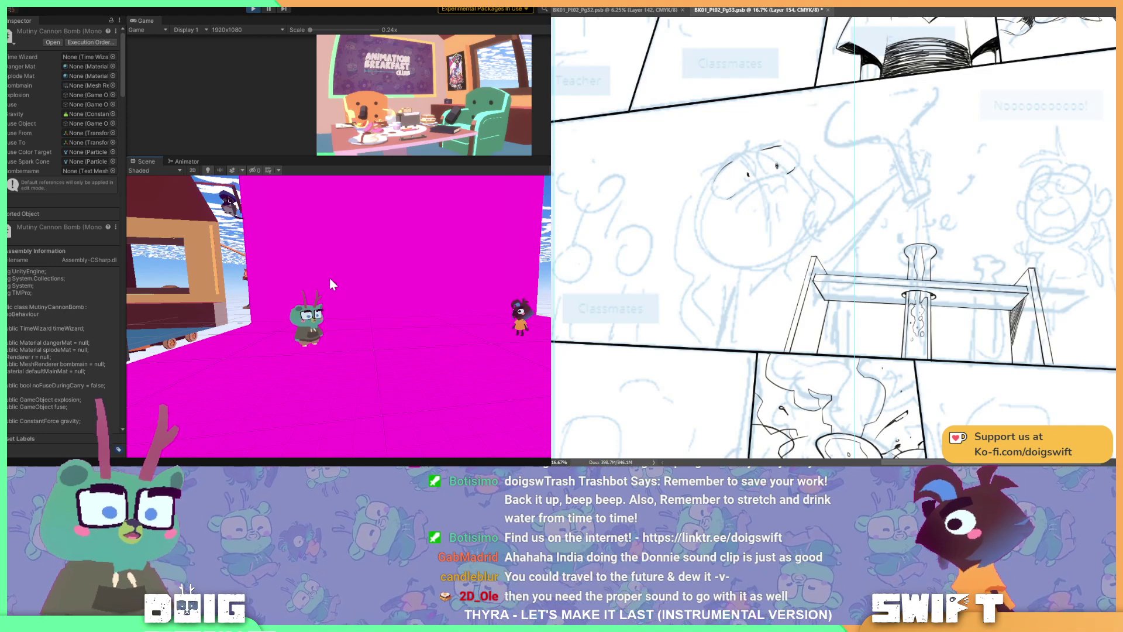
right_click_drag(413, 303, 328, 331)
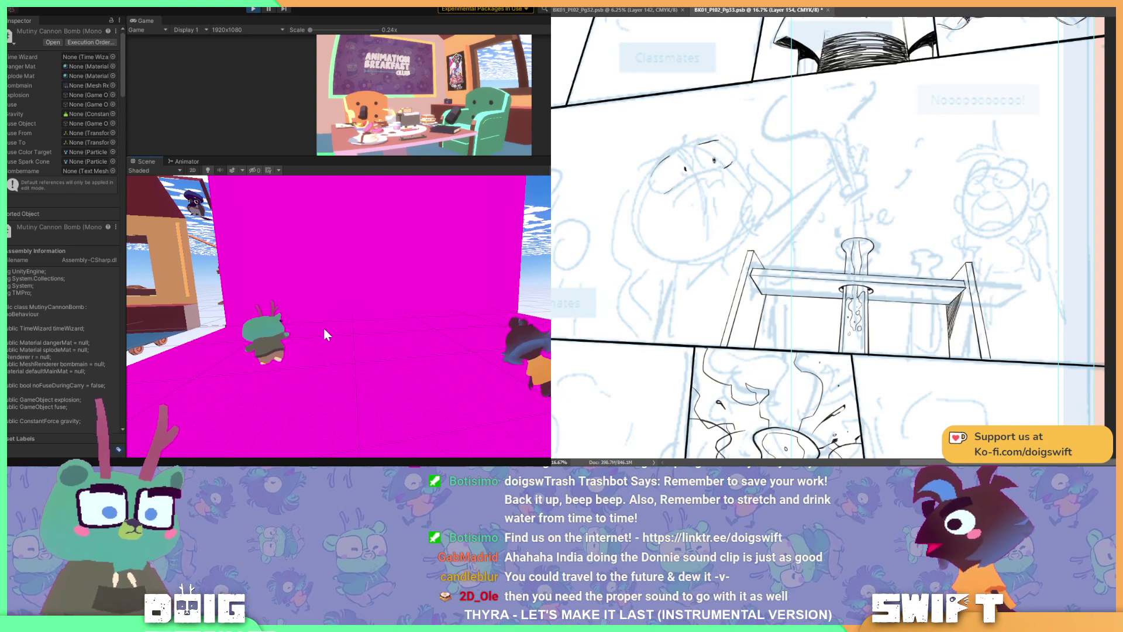
left_click(301, 316)
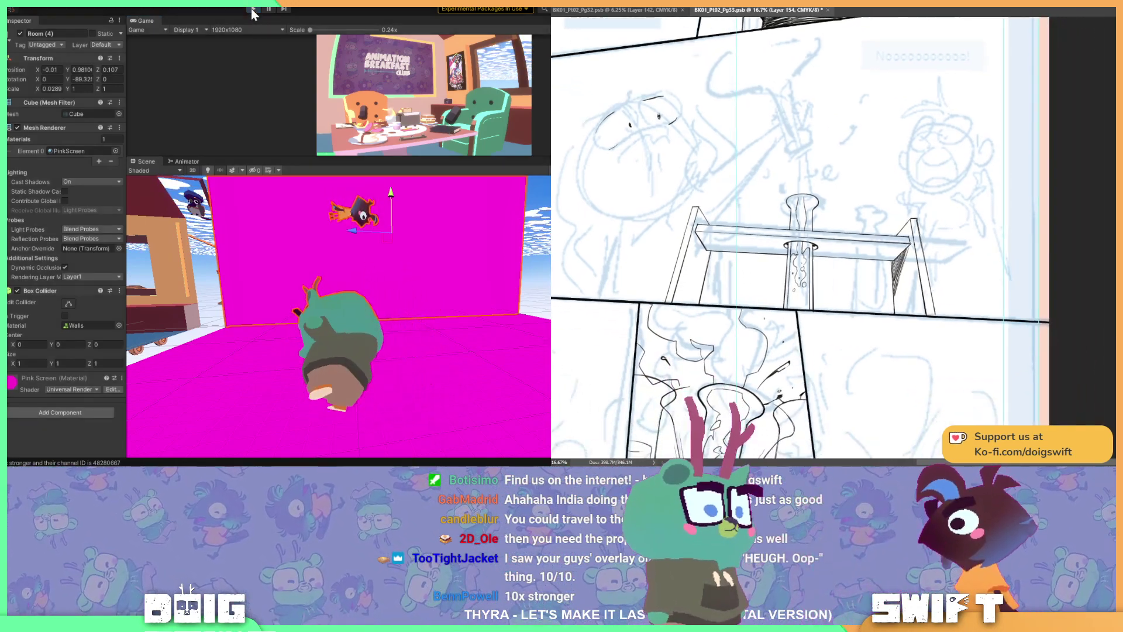
- Stop the game, raise the StreamBuddy multiplier from 6 to 15, and return to Unity
left_click(252, 9)
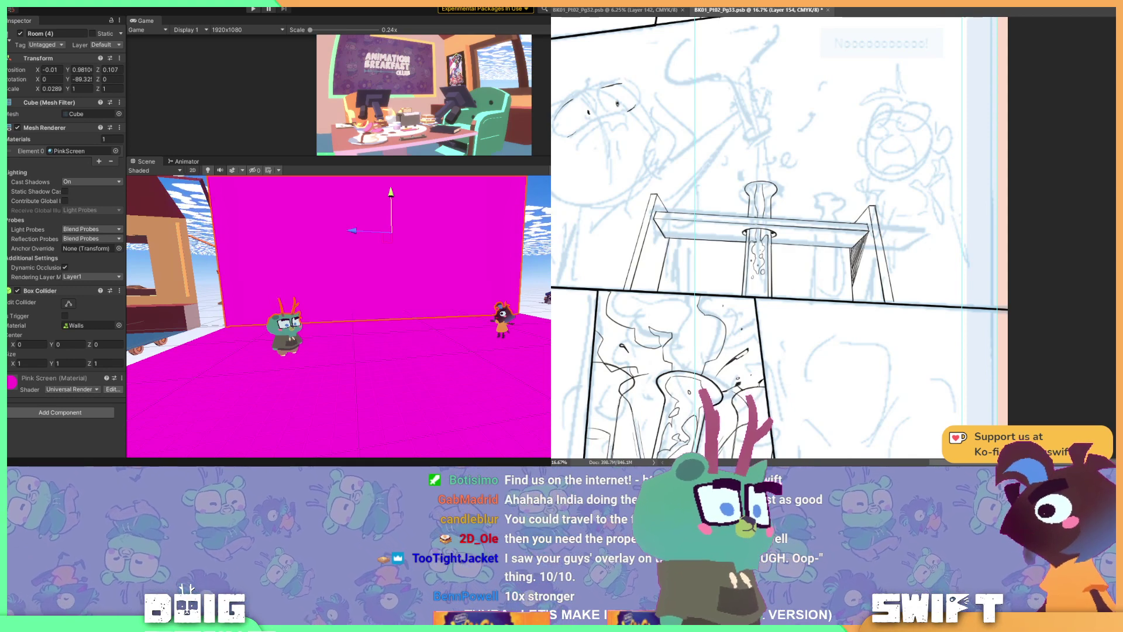
key("alt+Tab")
double_click(228, 229)
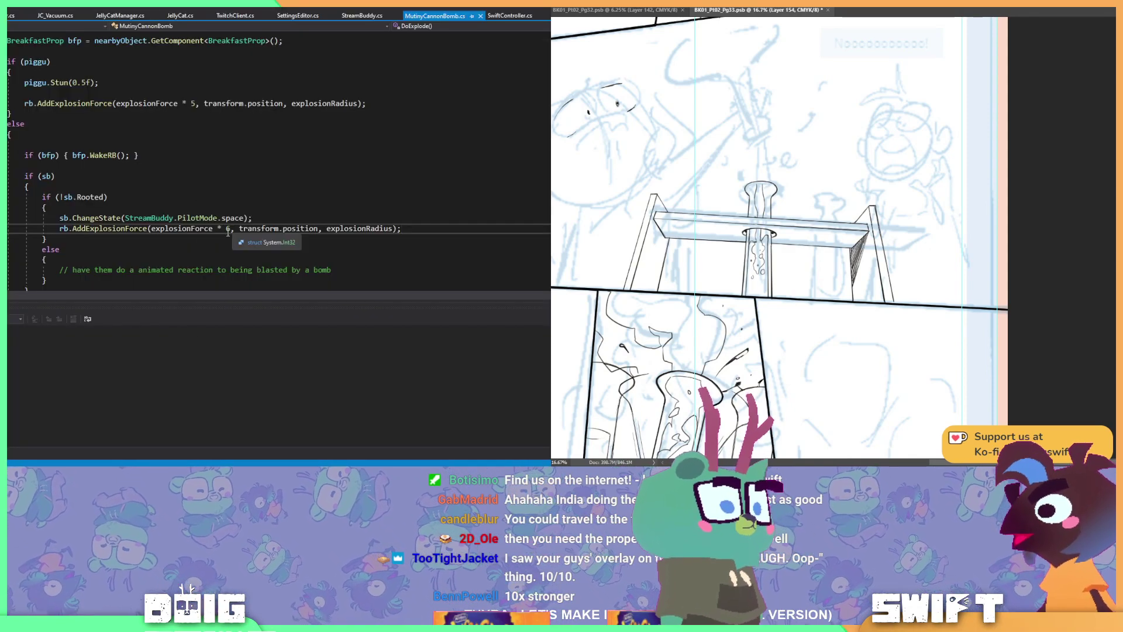
type("15")
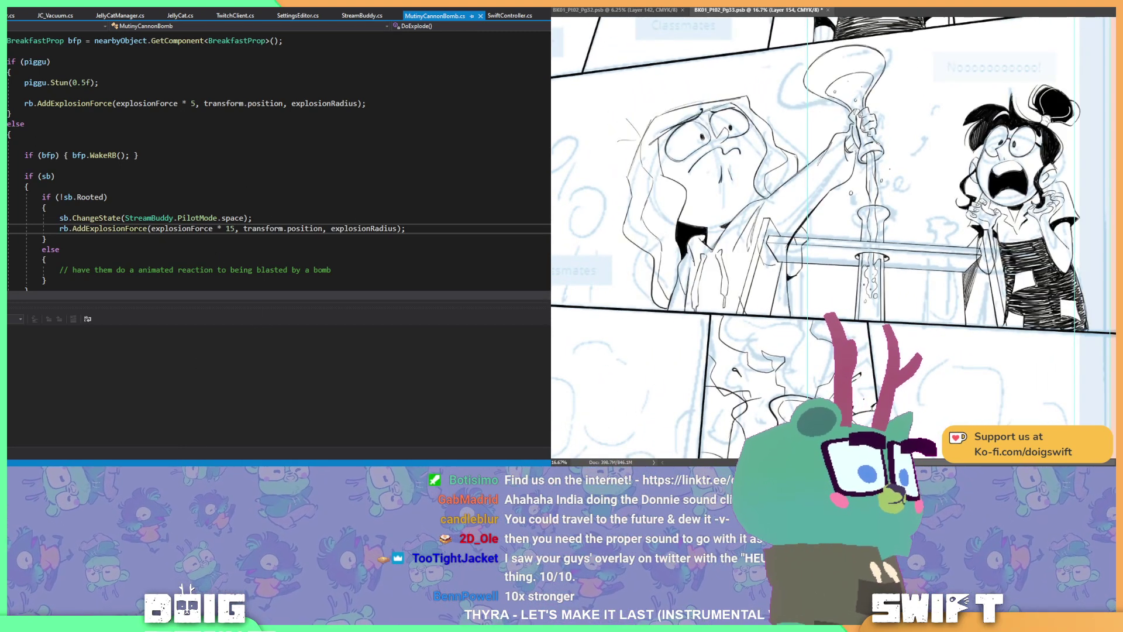
key("alt+Tab")
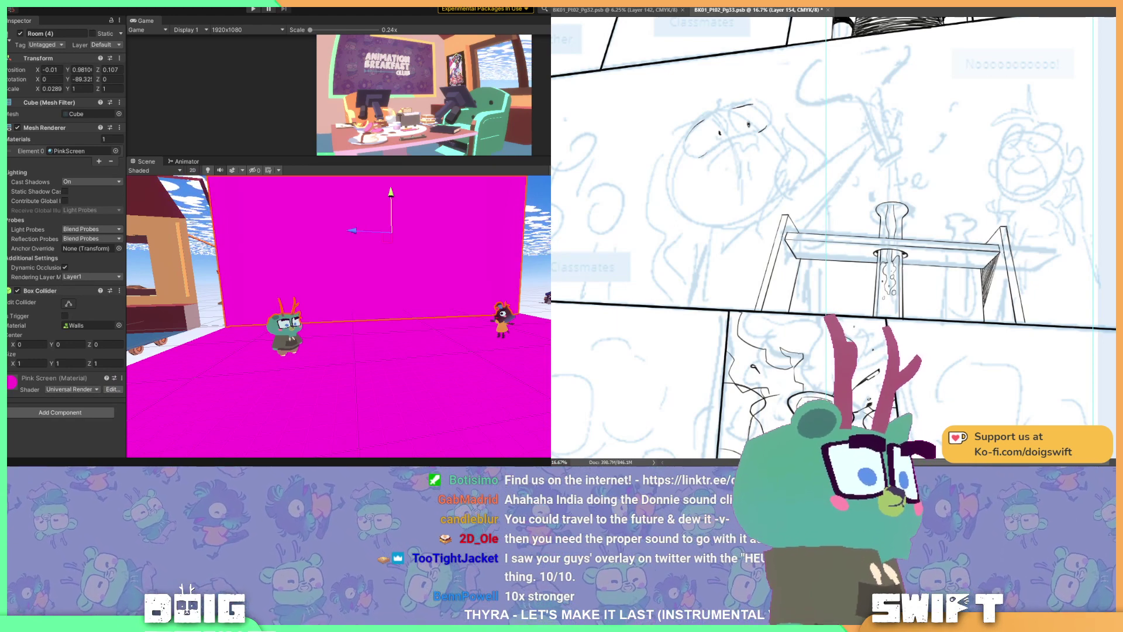
- Set Cannonbomb_Stream's Mutiny Cannon Bomb Explosion Force to 750 and Explosion Radius to 30
left_click(26, 190)
scroll(26, 191, "down", 10)
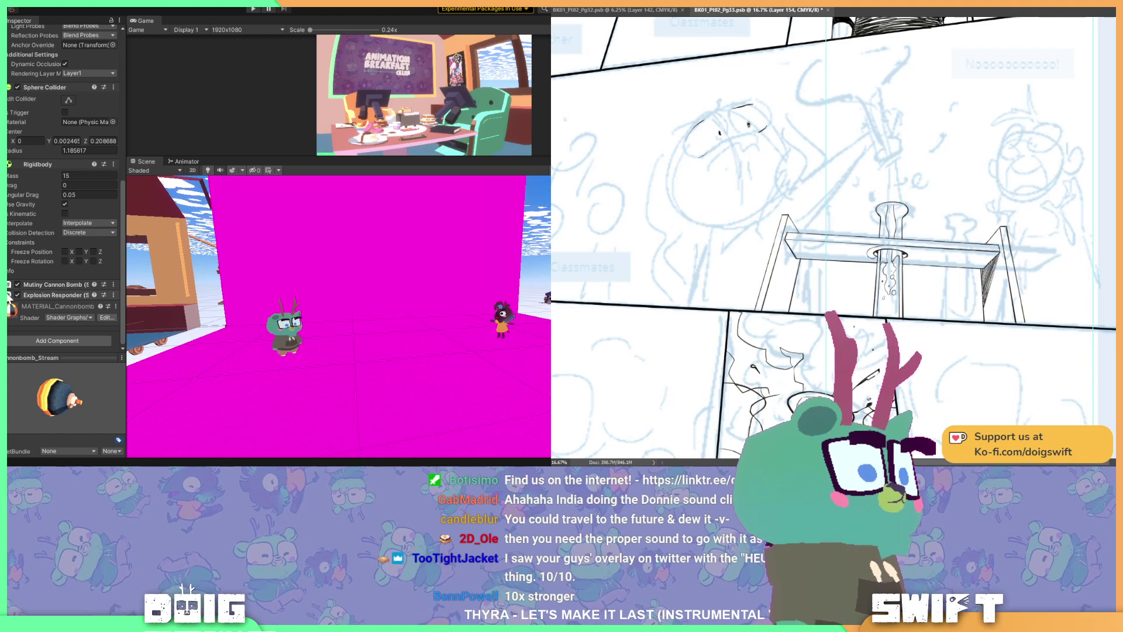
left_click(53, 285)
scroll(19, 202, "down", 6)
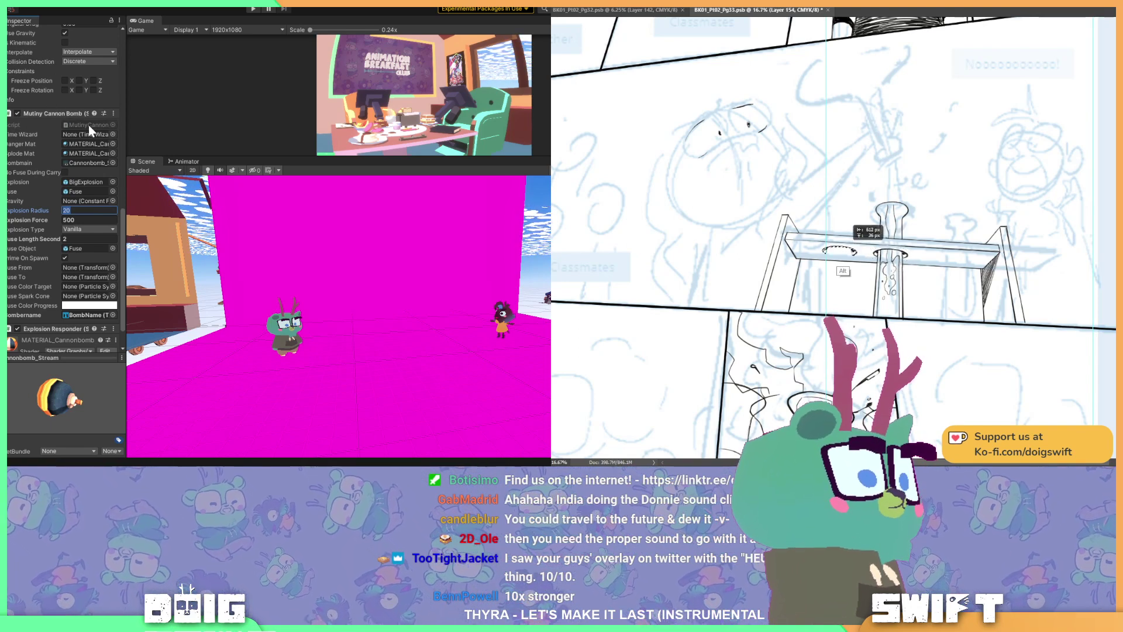
left_click_drag(828, 251, 954, 259, "alt")
key("Tab")
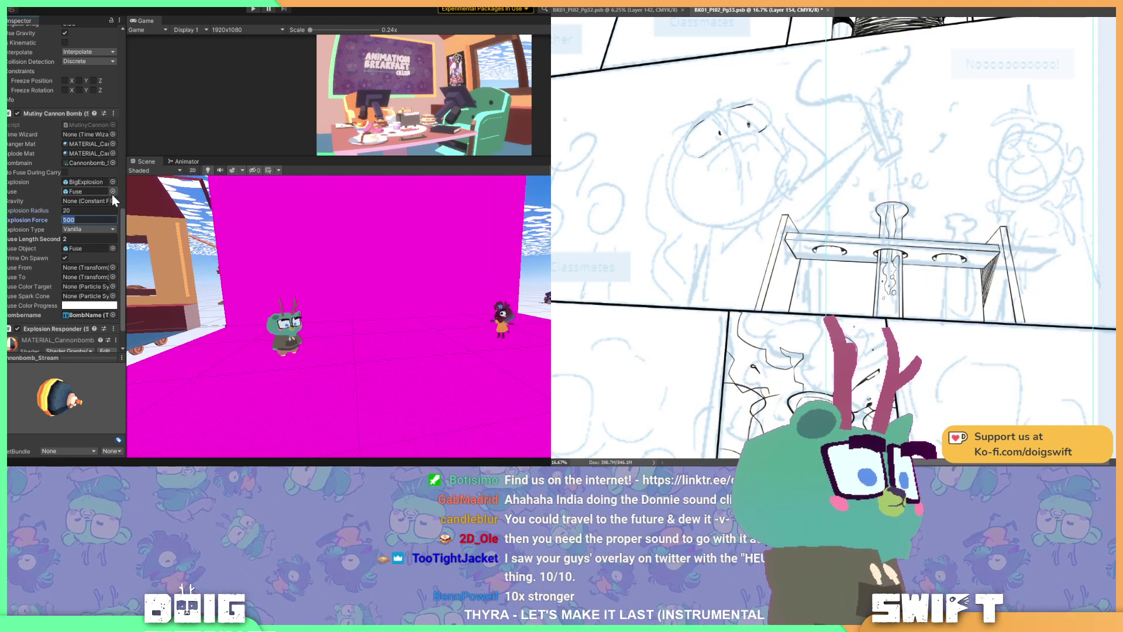
type("750")
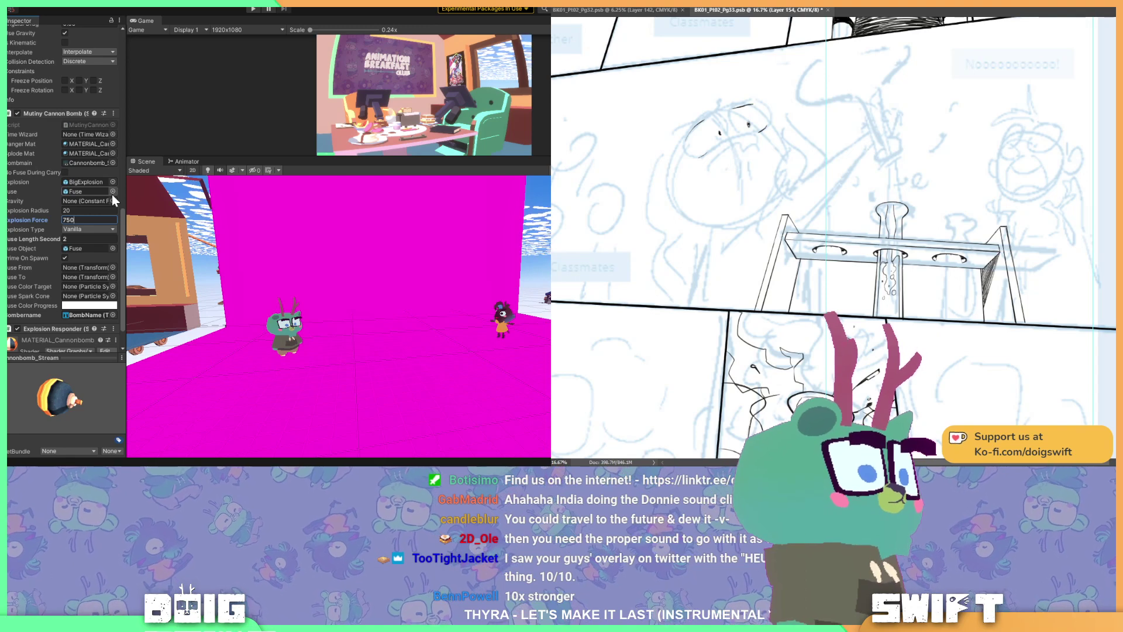
left_click(38, 212)
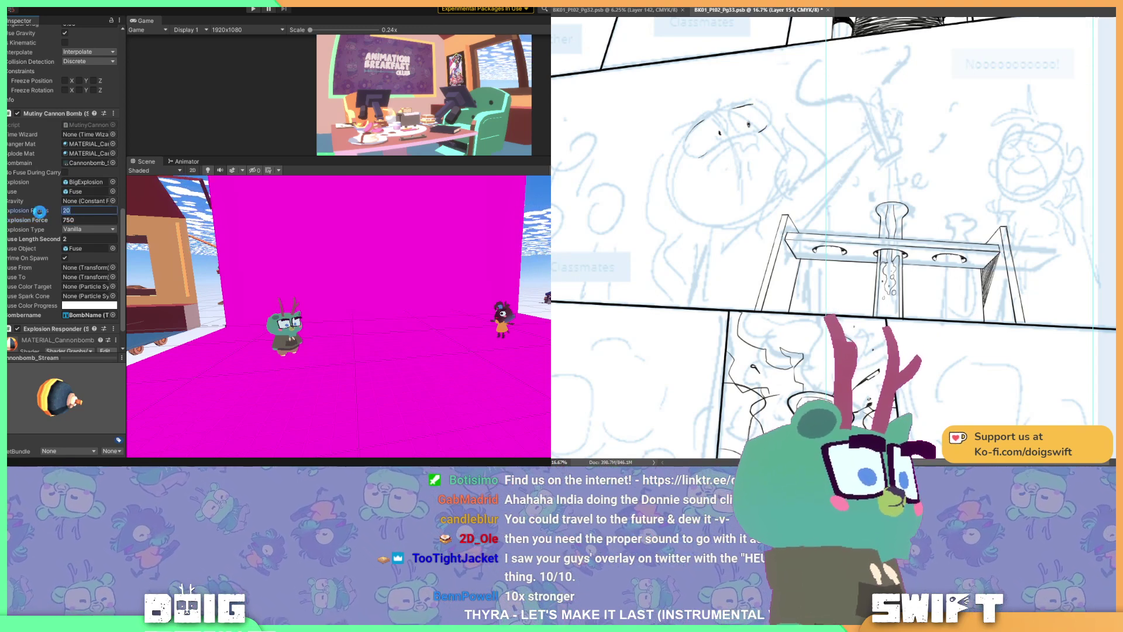
type("30")
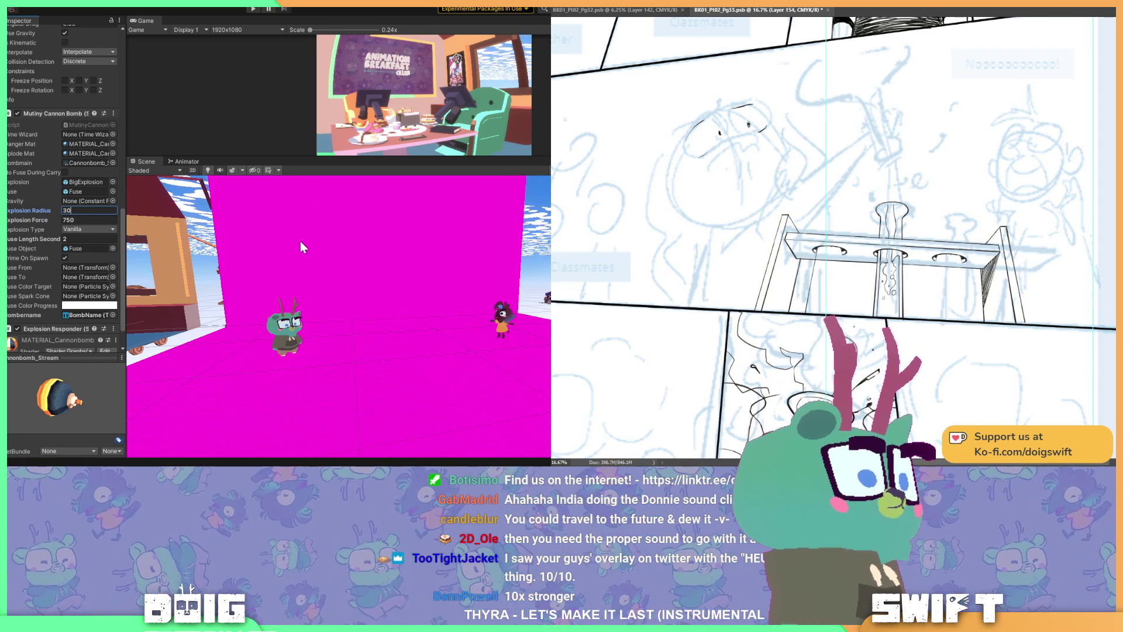
- Start play mode and watch the Game view as the 750-force bomb fires
left_click(252, 10)
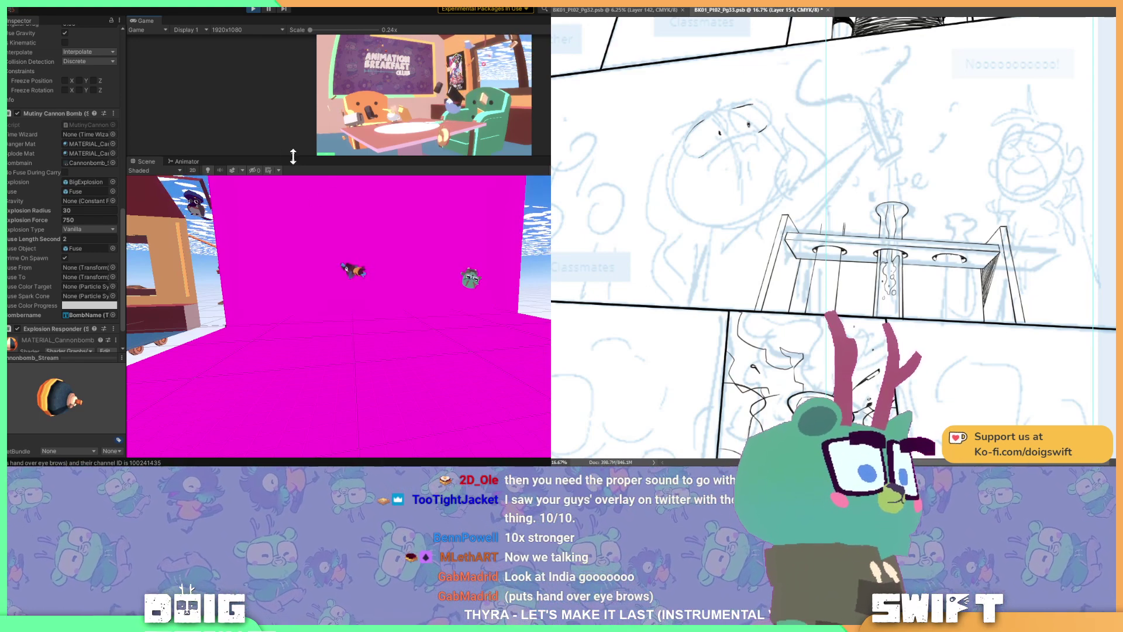
- Resize the Game/Scene split and bring the Scene camera level across the breakfast room
left_click_drag(282, 156, 269, 375)
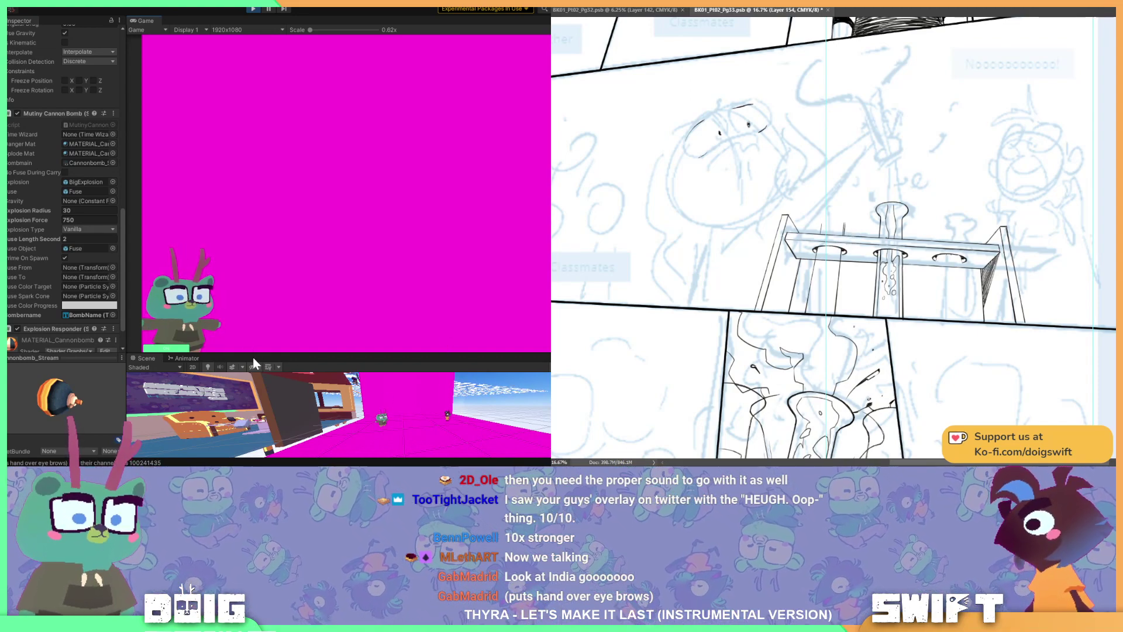
left_click_drag(258, 353, 258, 153)
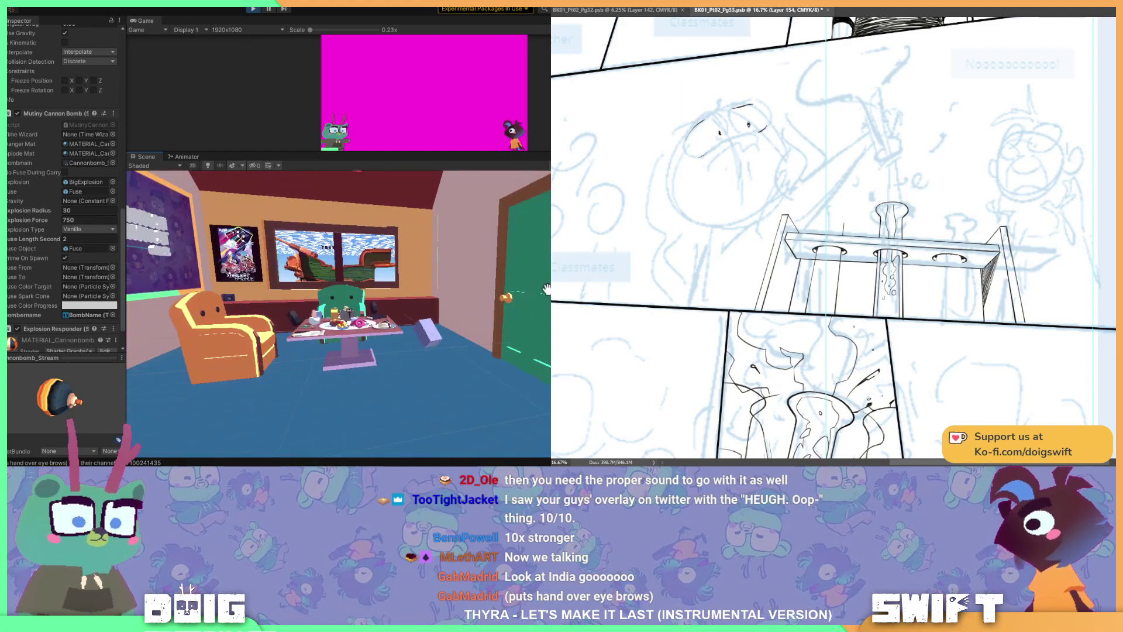
left_click_drag(339, 328, 436, 317, "alt")
middle_click_drag(304, 336, 351, 322)
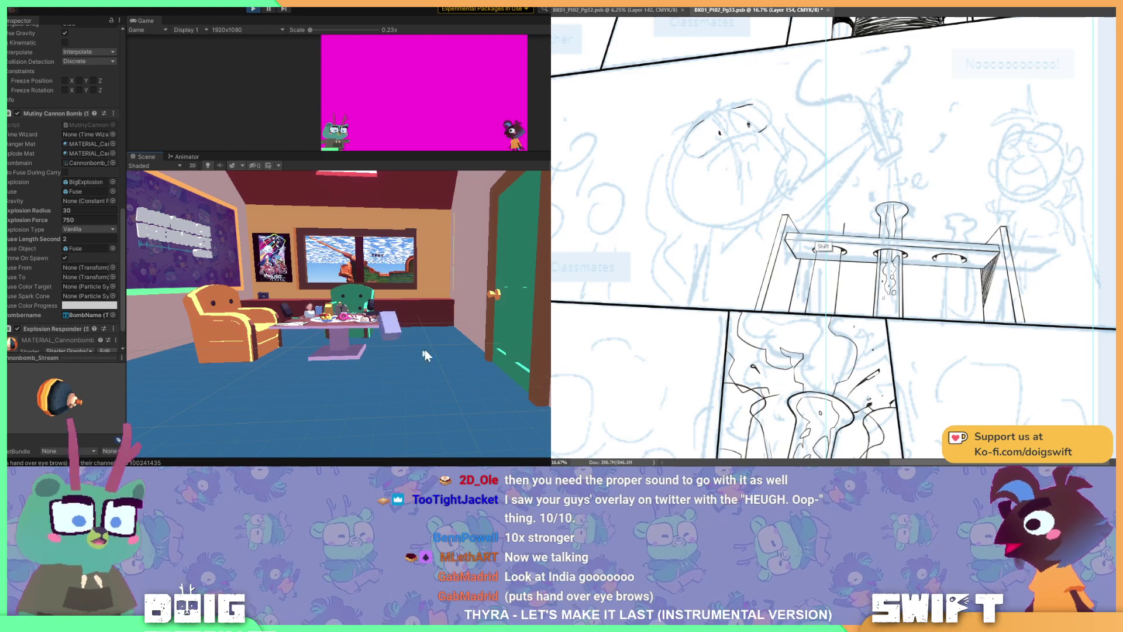
- Frame the green antlered character and orbit the Scene camera around it and the wall
key("f")
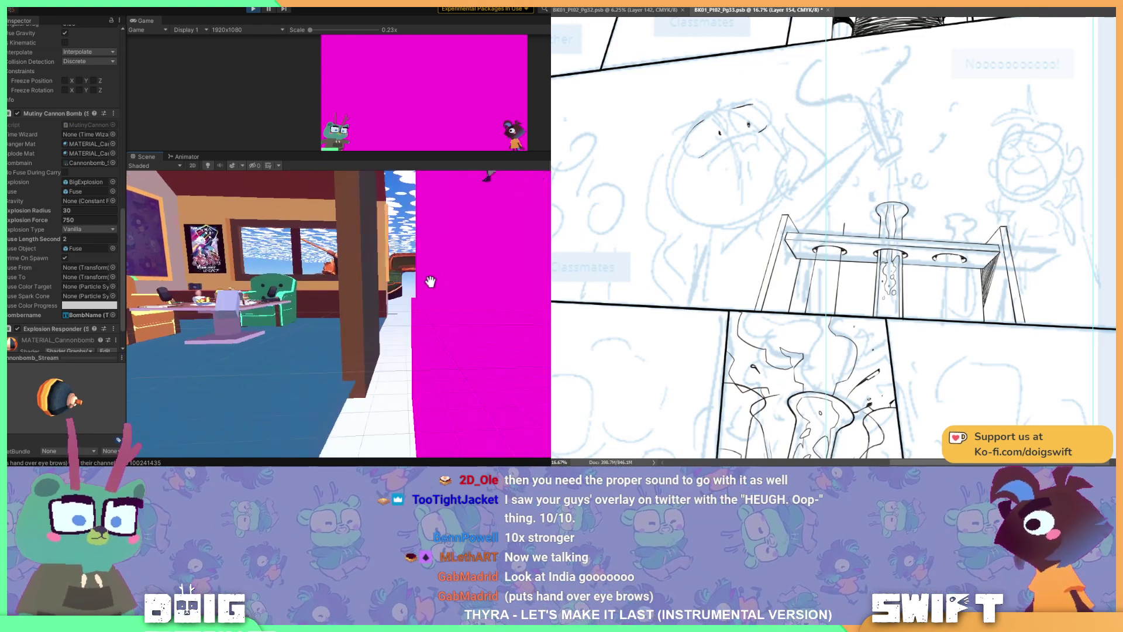
left_click_drag(535, 282, 467, 286, "alt")
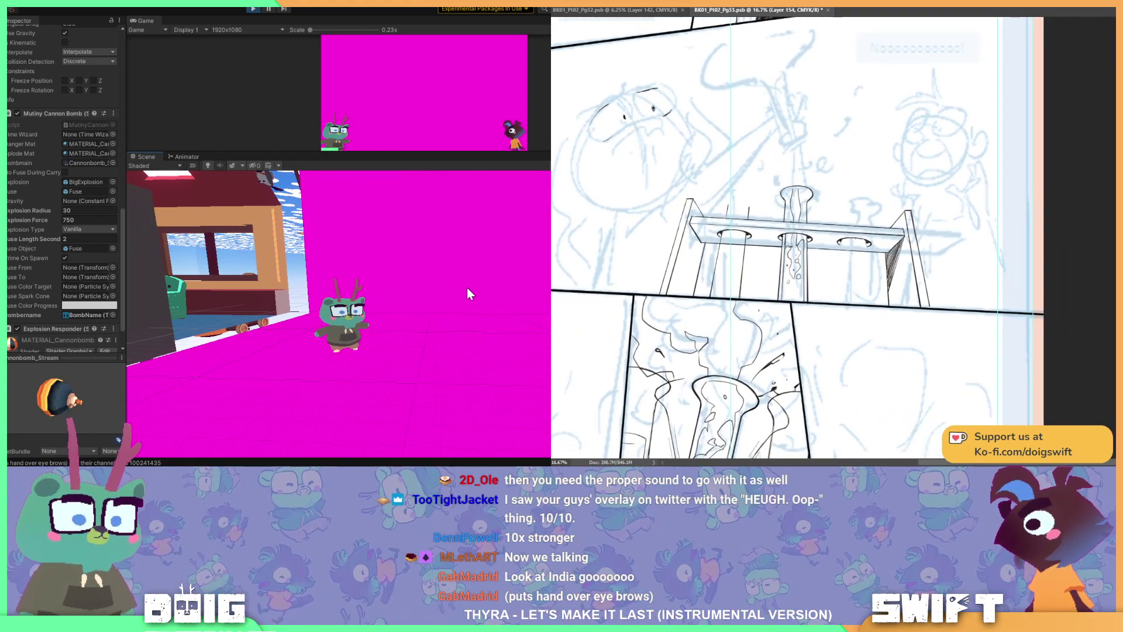
left_click_drag(468, 288, 441, 287, "alt")
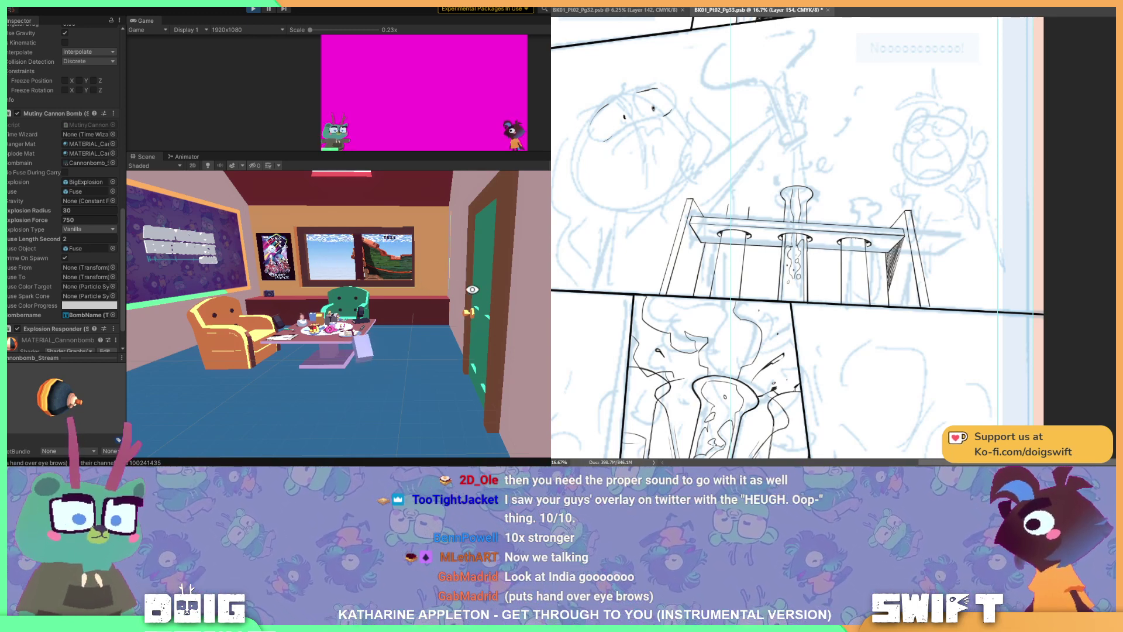
middle_click_drag(384, 264, 325, 347)
right_click_drag(326, 347, 384, 288)
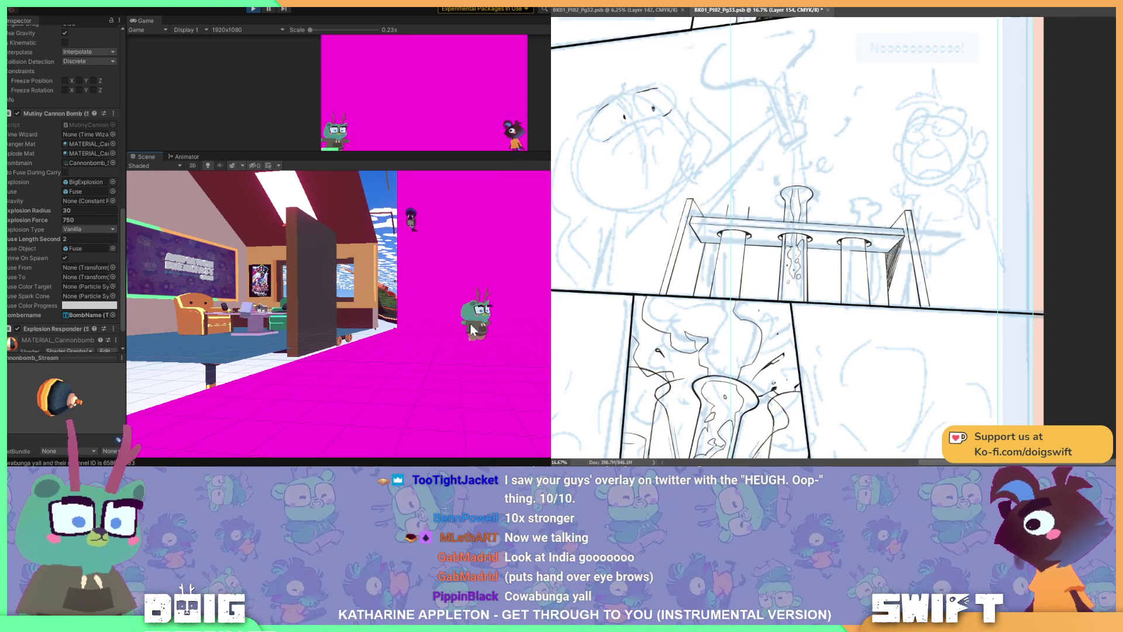
right_click_drag(439, 297, 444, 310)
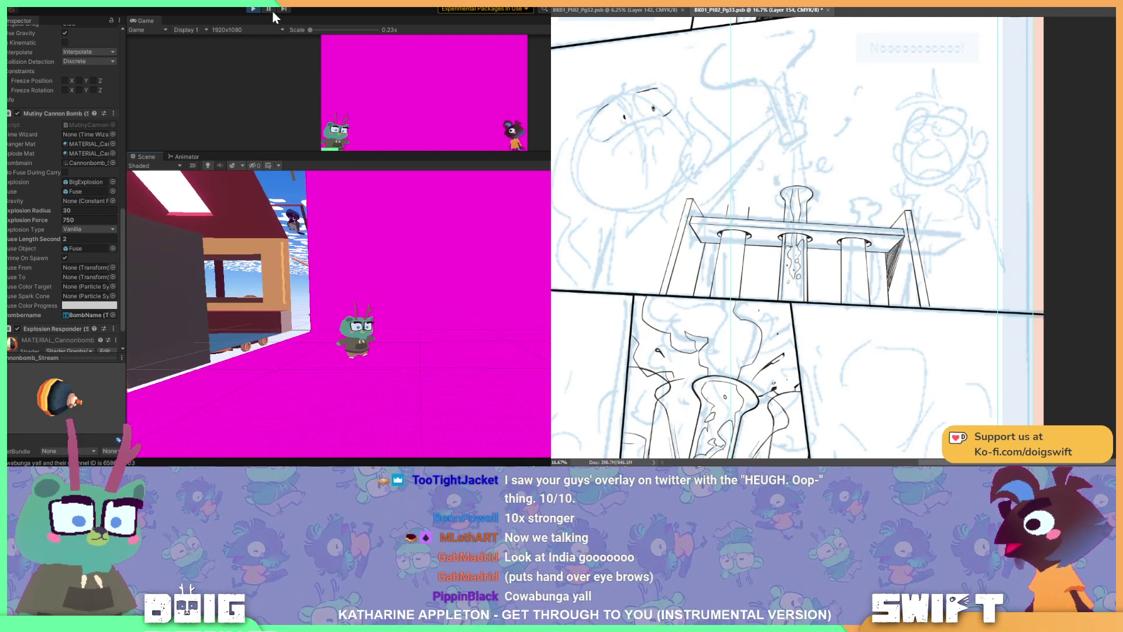
- Exit play mode, deselect the Cannonbomb_Stream prefab, and move the Scene camera onto the pink floor
left_click(252, 9)
right_click_drag(301, 314, 371, 316)
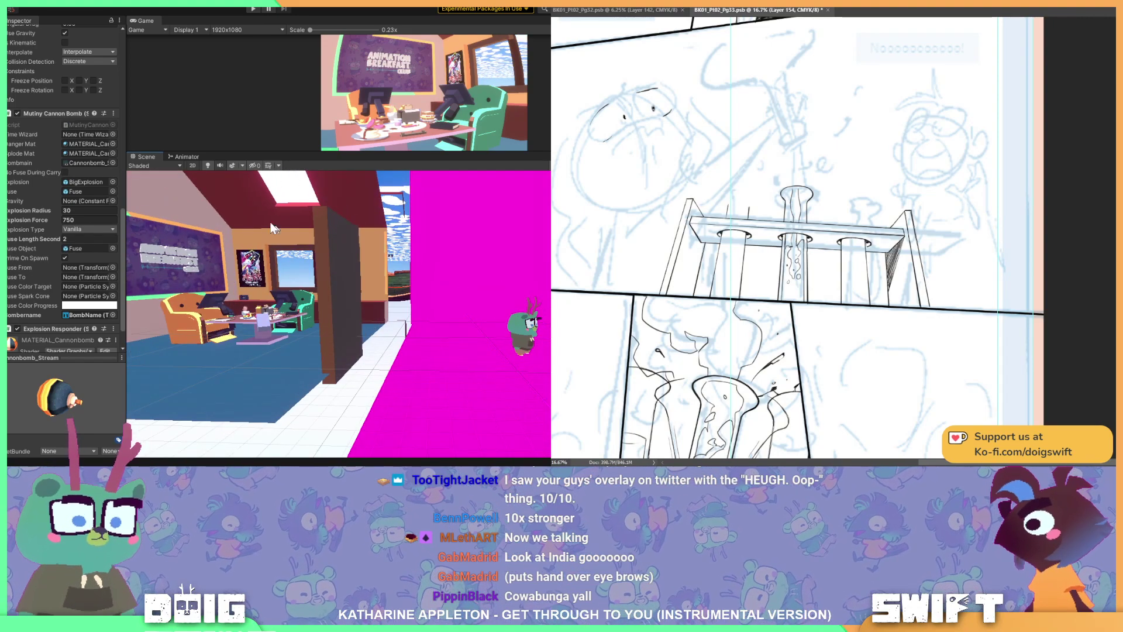
scroll(56, 240, "up", 10)
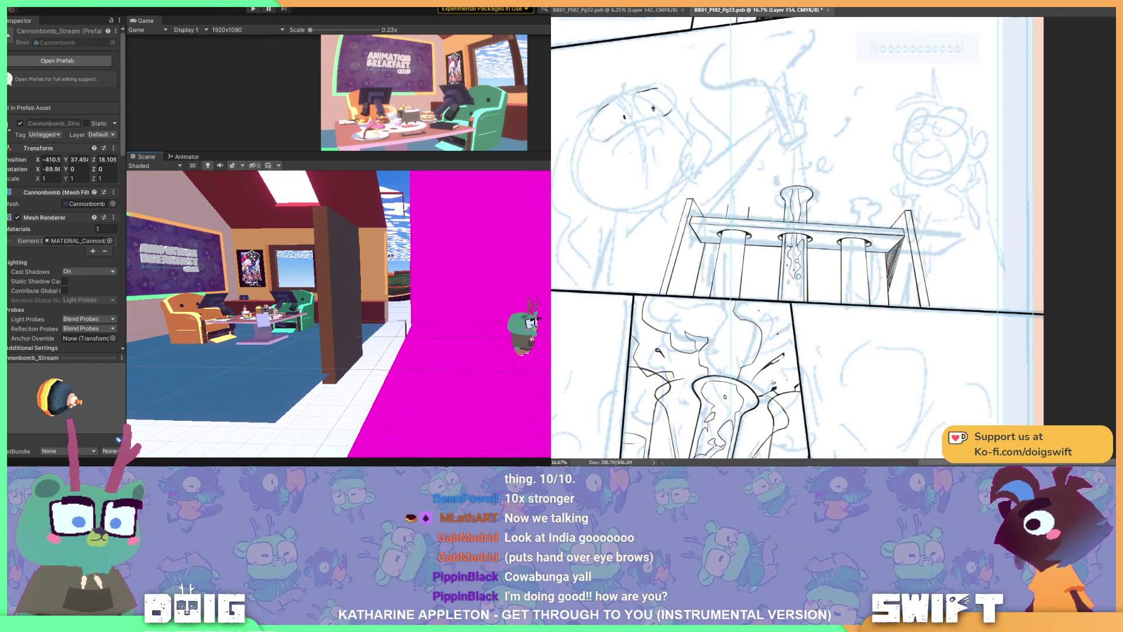
left_click(316, 443)
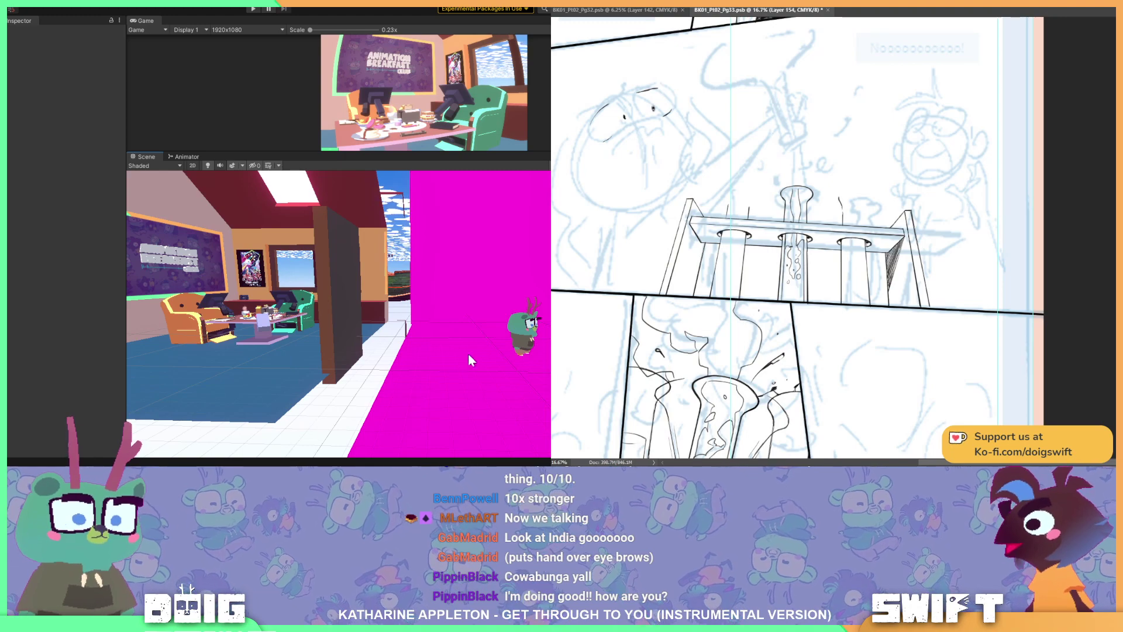
middle_click_drag(509, 325, 409, 329)
left_click_drag(409, 329, 423, 320, "alt")
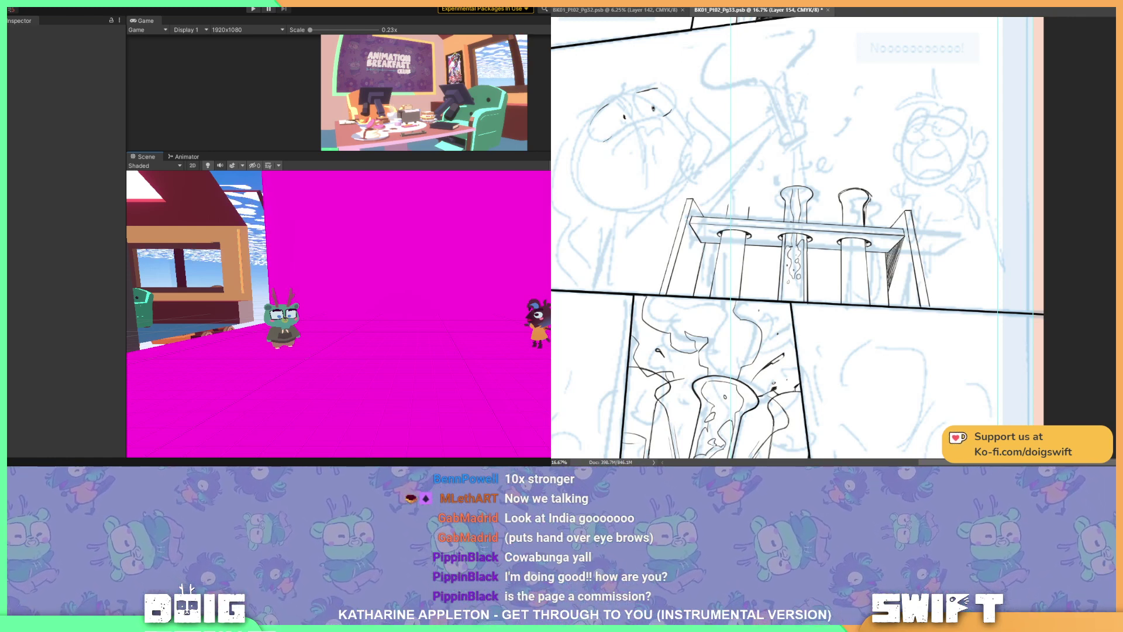
left_click(113, 144)
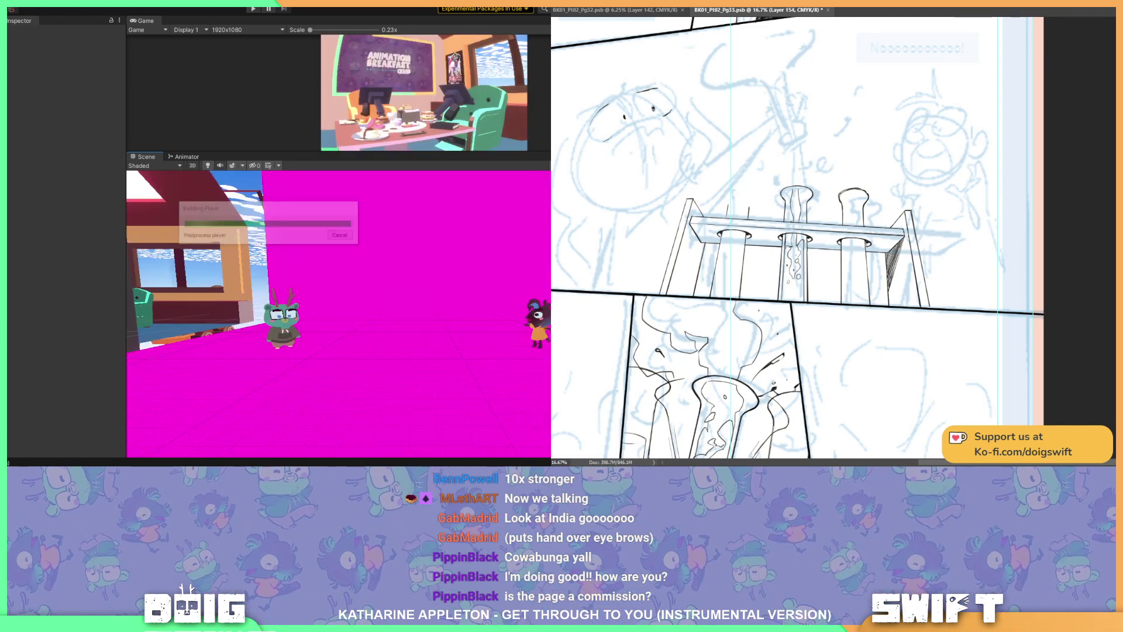
scroll(802, 218, "up", 1)
scroll(803, 219, "left", 1)
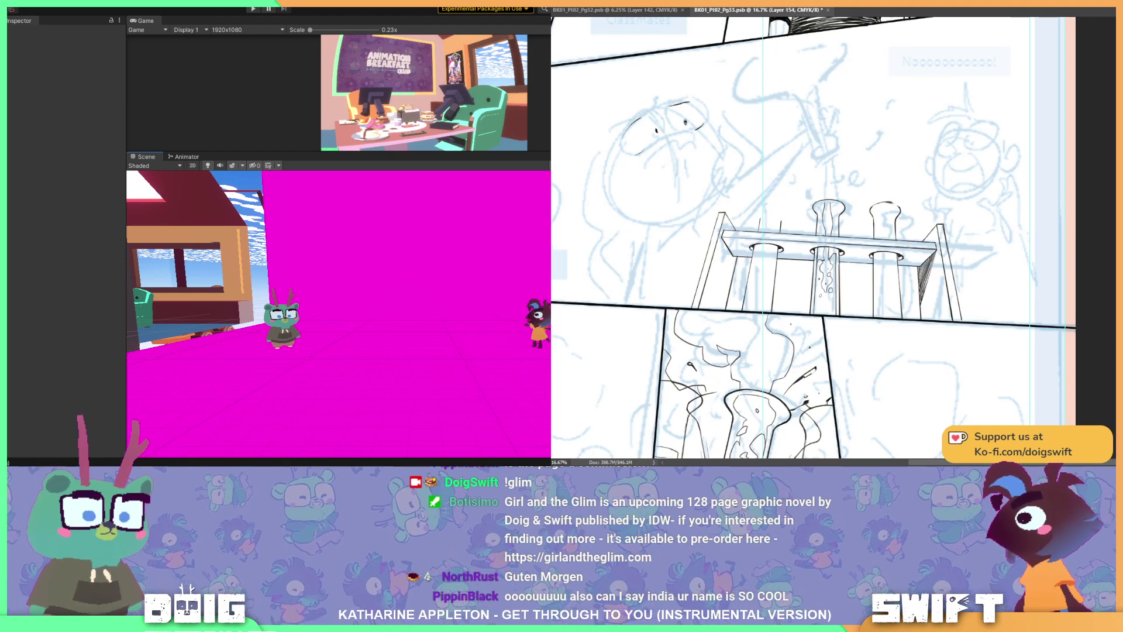
- Select the pink wall in the scene, then reset the comic page's view rotation to 0°
left_click(412, 314)
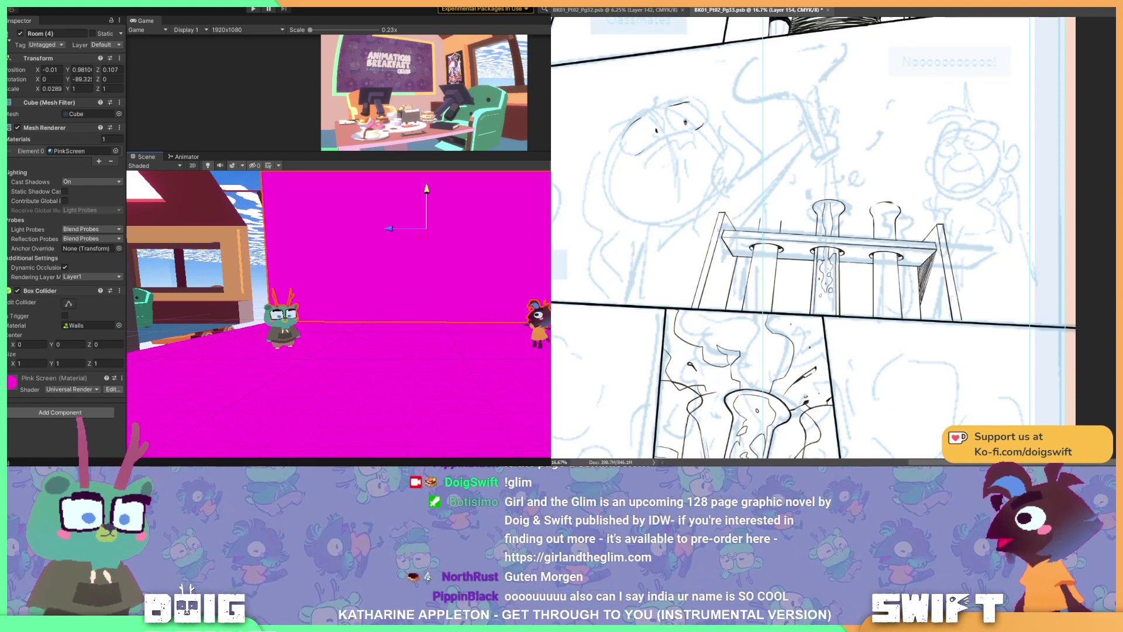
left_click_drag(831, 234, 878, 152)
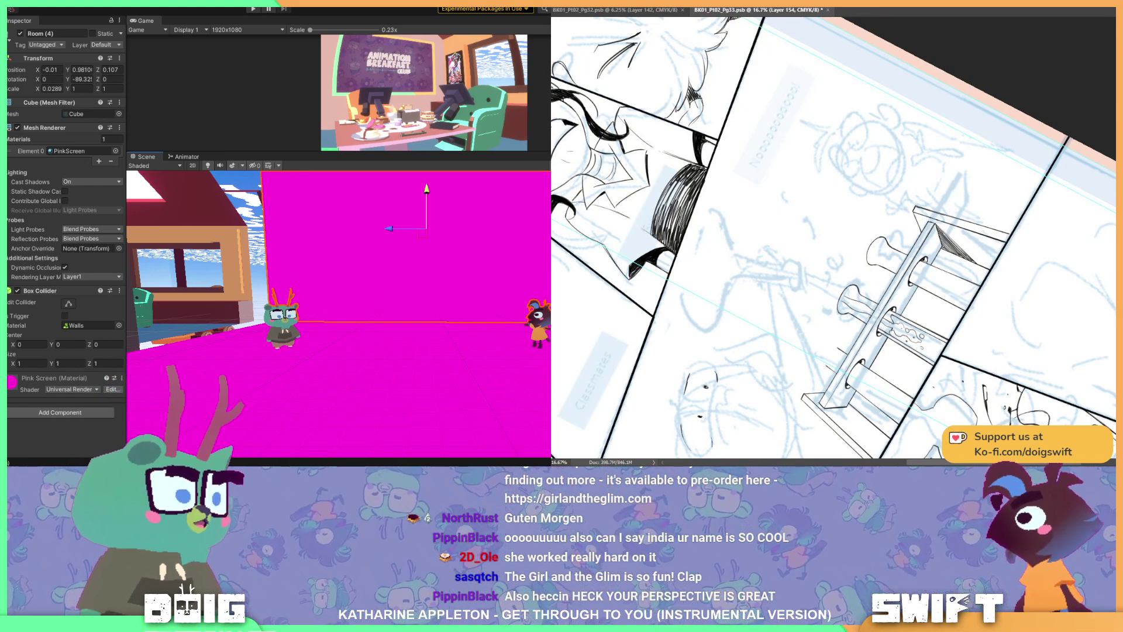
key("Escape")
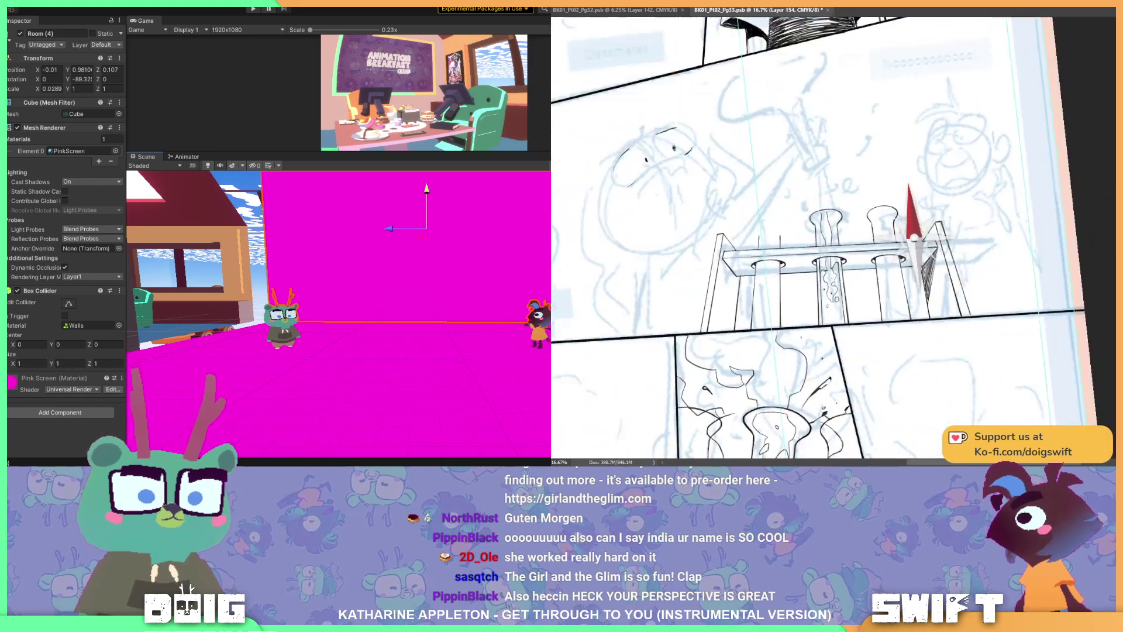
left_click_drag(814, 234, 796, 259)
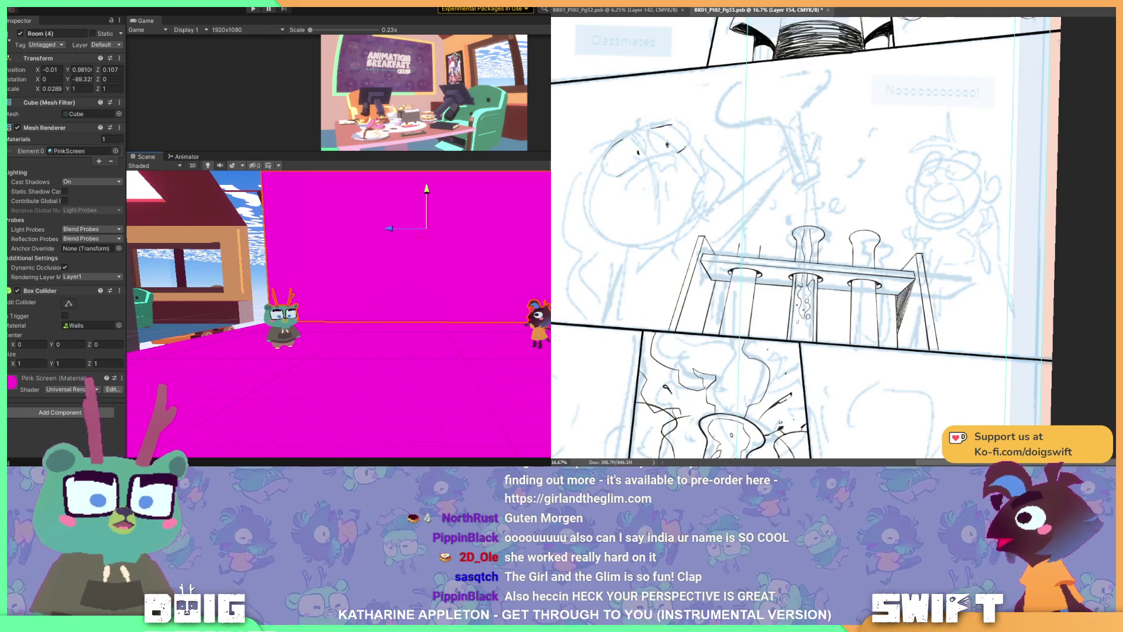
scroll(810, 234, "down", 1)
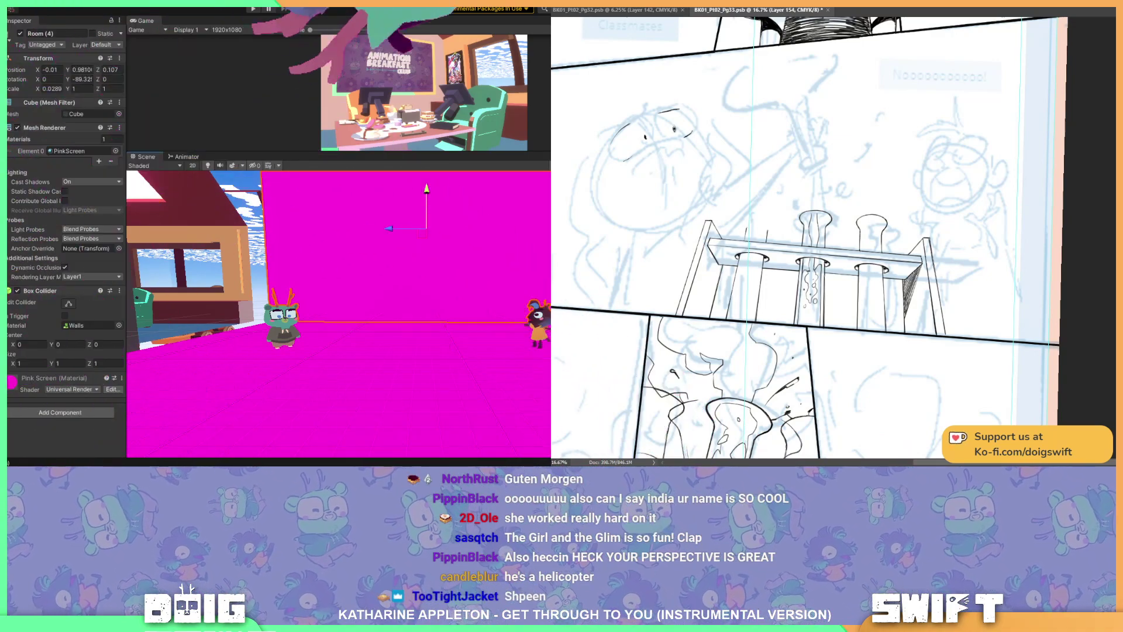
- Sample the black ink colour from the test tubes in Photoshop
left_click_drag(895, 240, 796, 250, "alt")
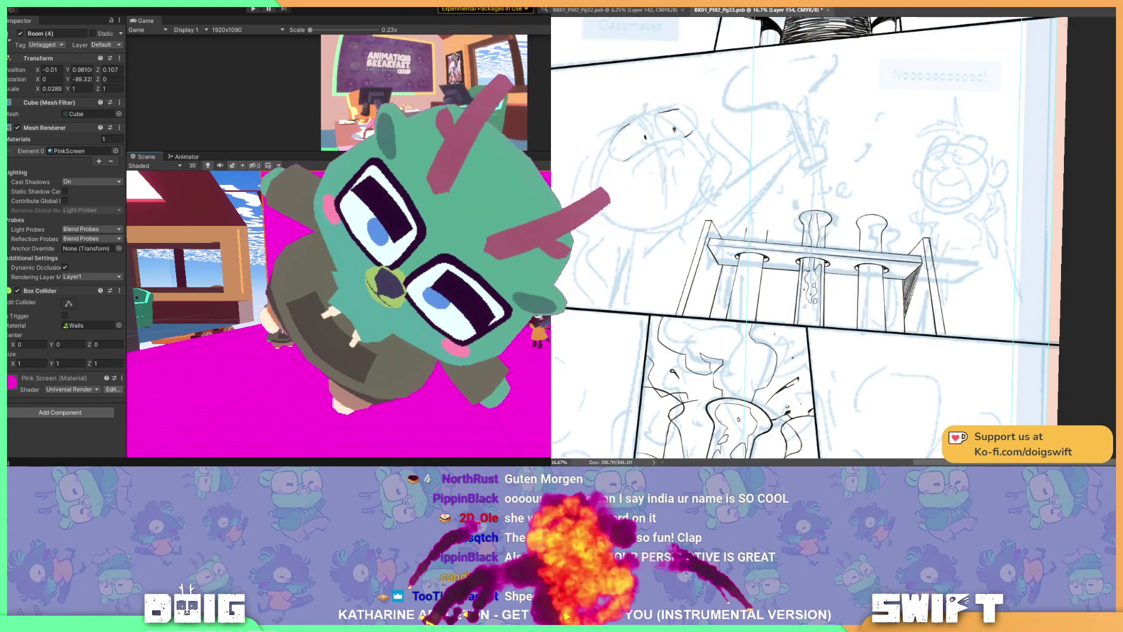
scroll(796, 251, "right", 1)
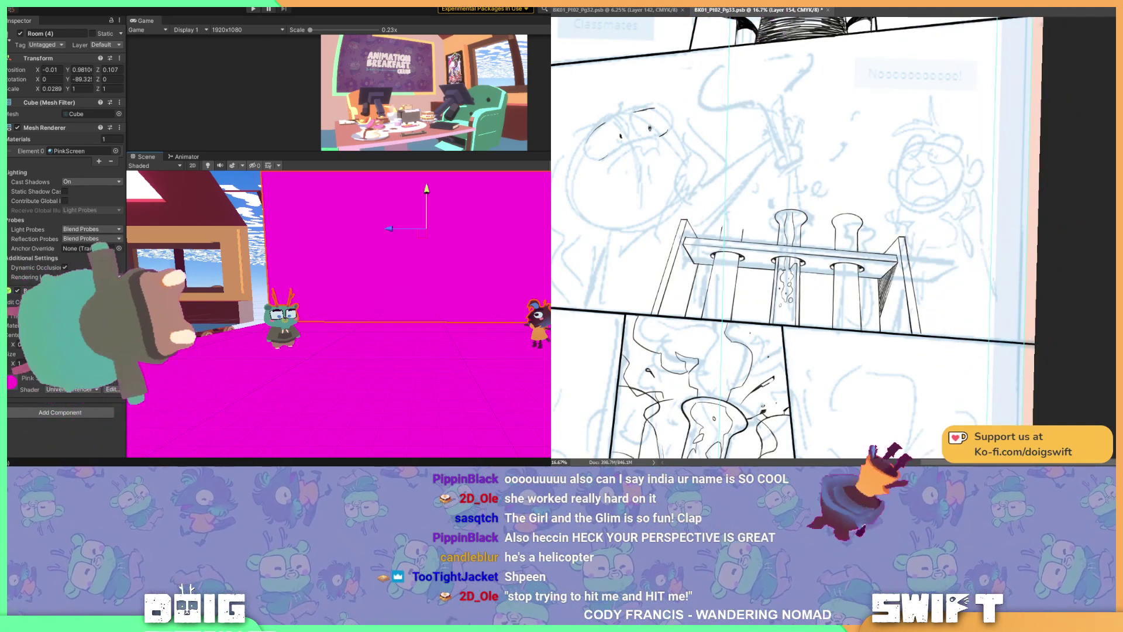
scroll(796, 234, "left", 2)
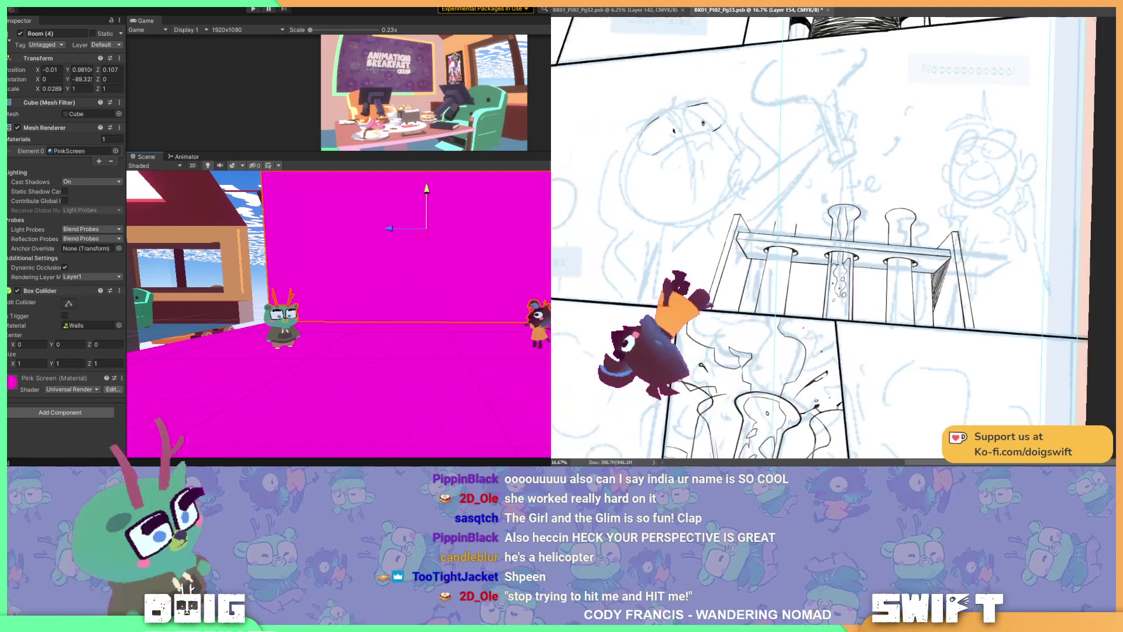
scroll(830, 234, "up", 1)
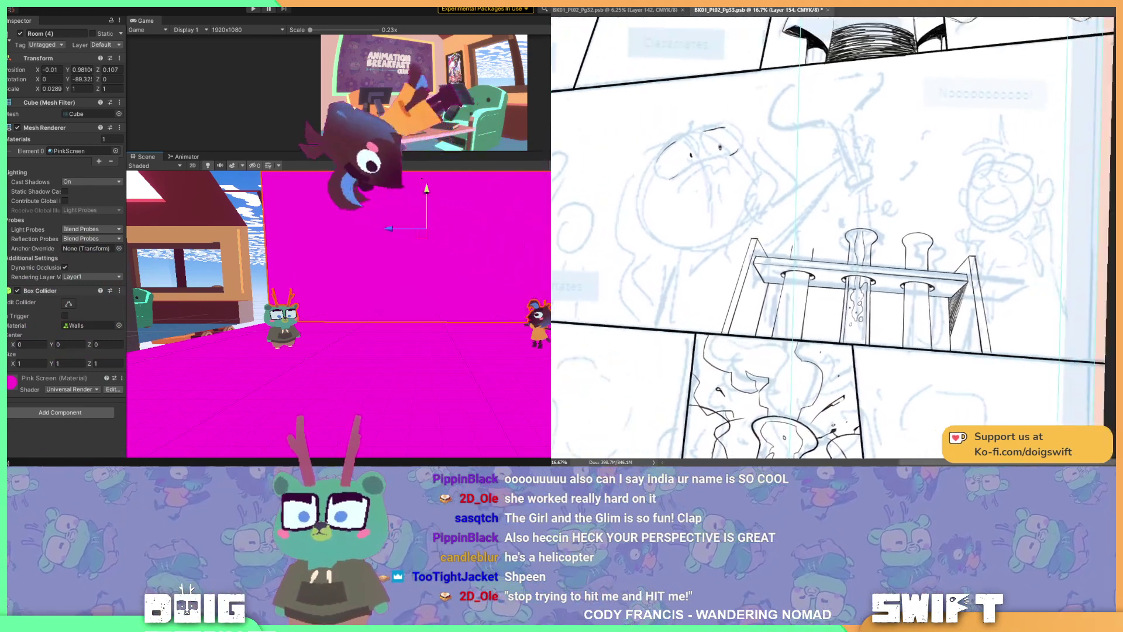
- Rotate the canvas and back to level, then start lettering the username above the test tubes
mouse_move(916, 94)
left_mouse_down()
mouse_move(860, 105)
mouse_move(907, 95)
left_mouse_up()
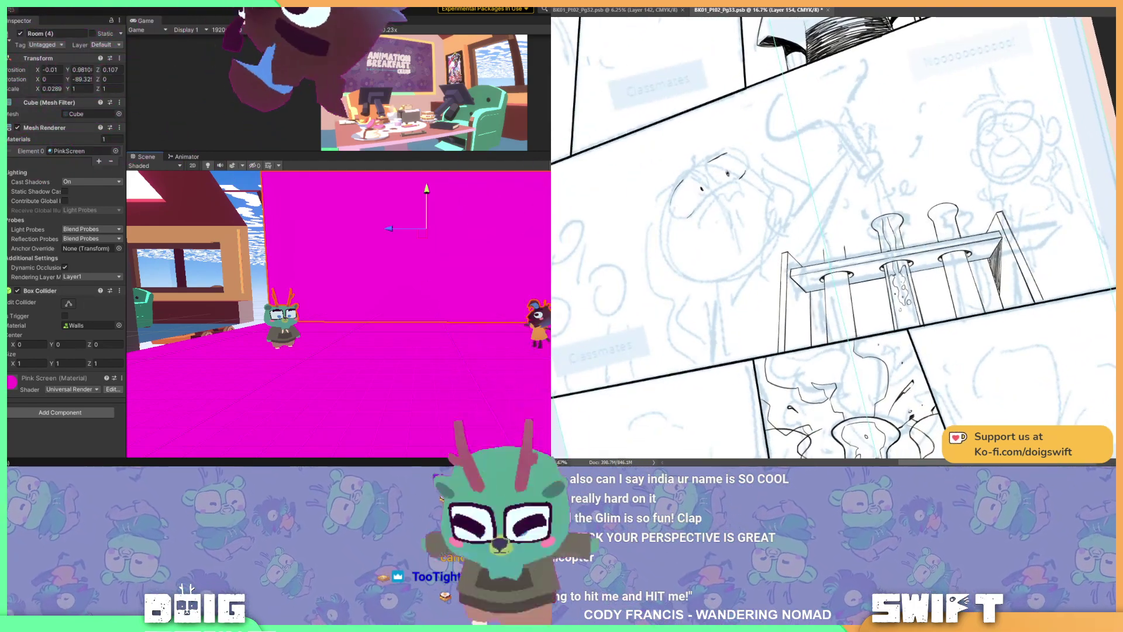
mouse_move(907, 95)
left_mouse_down()
mouse_move(936, 98)
mouse_move(921, 93)
left_mouse_up()
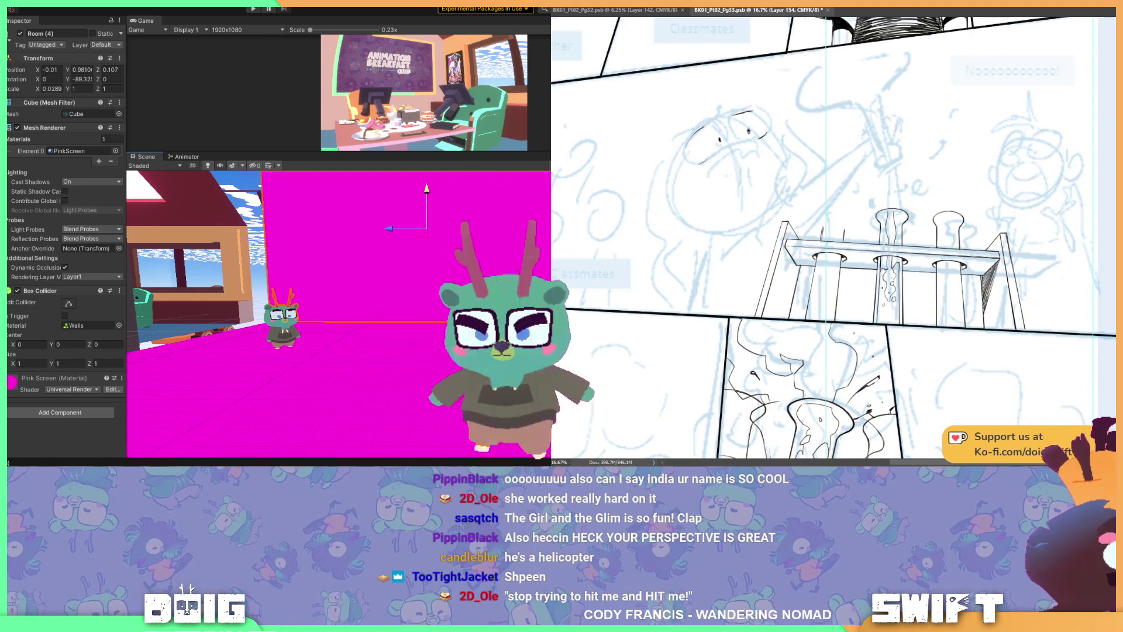
mouse_move(838, 69)
left_mouse_down()
mouse_move(845, 94)
mouse_move(875, 72)
mouse_move(878, 88)
left_mouse_up()
left_click_drag(879, 74, 884, 75)
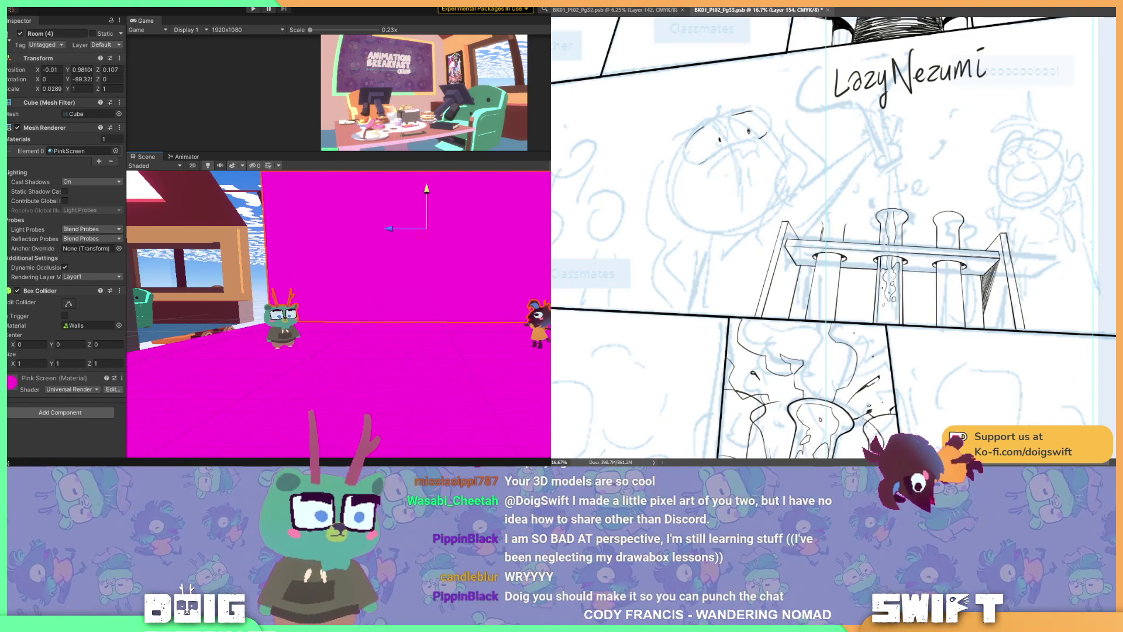
left_click_drag(995, 237, 901, 91)
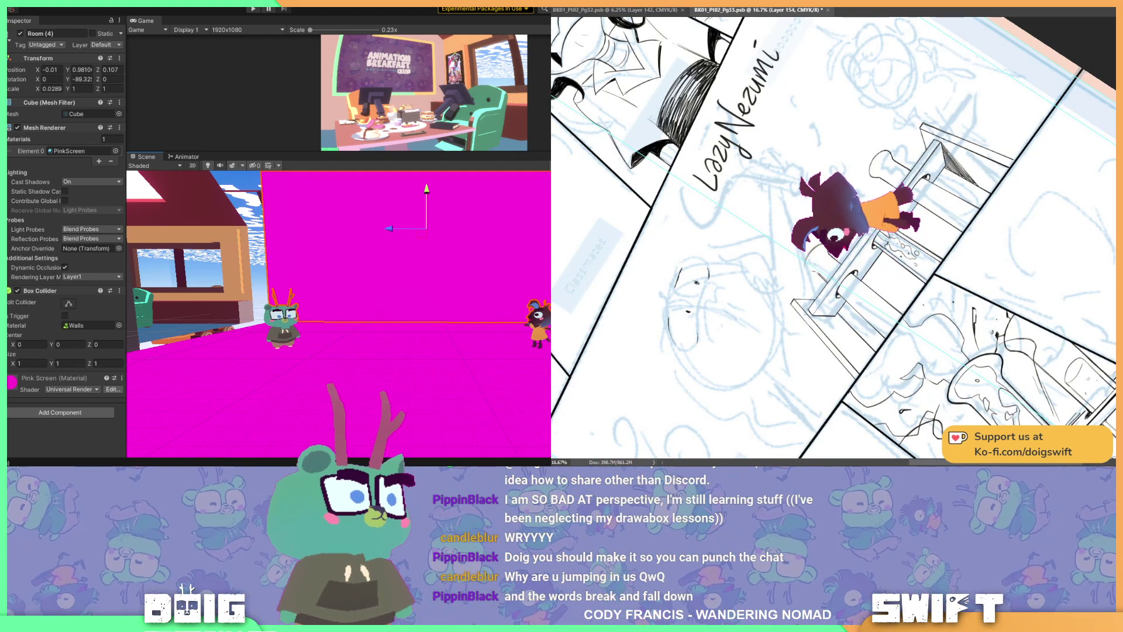
left_click_drag(936, 147, 987, 348)
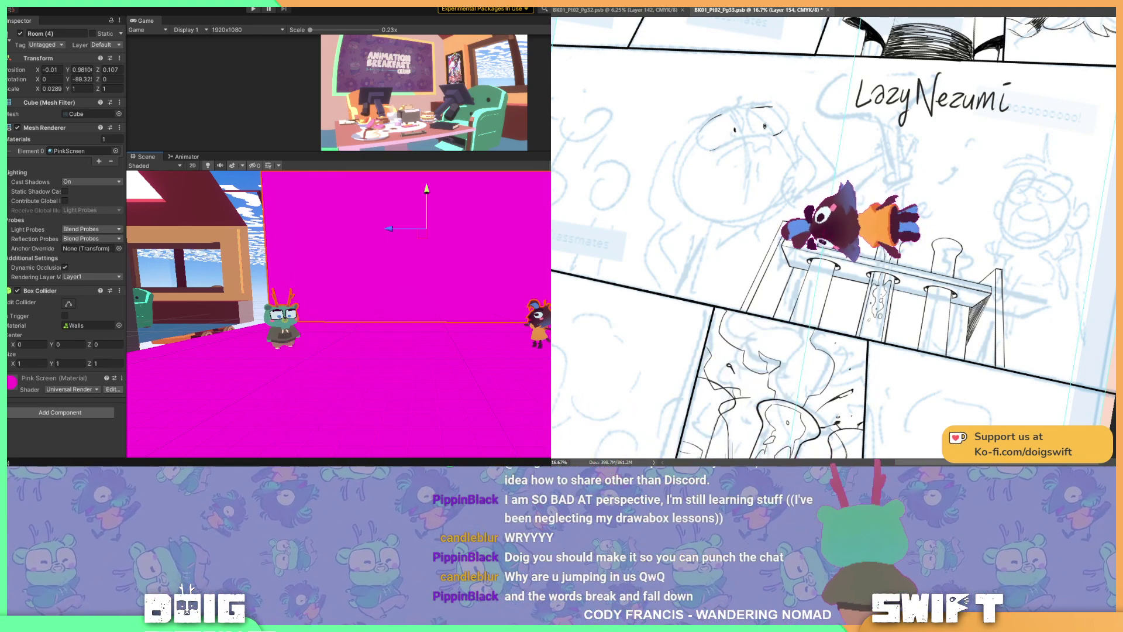
left_click_drag(980, 237, 891, 99)
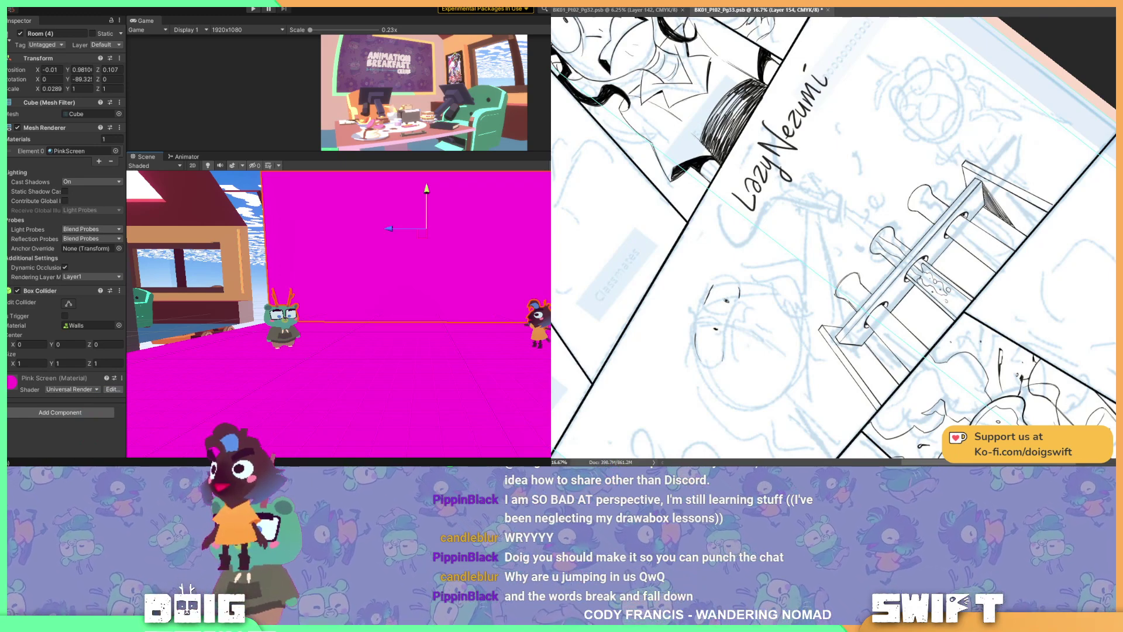
key("Escape")
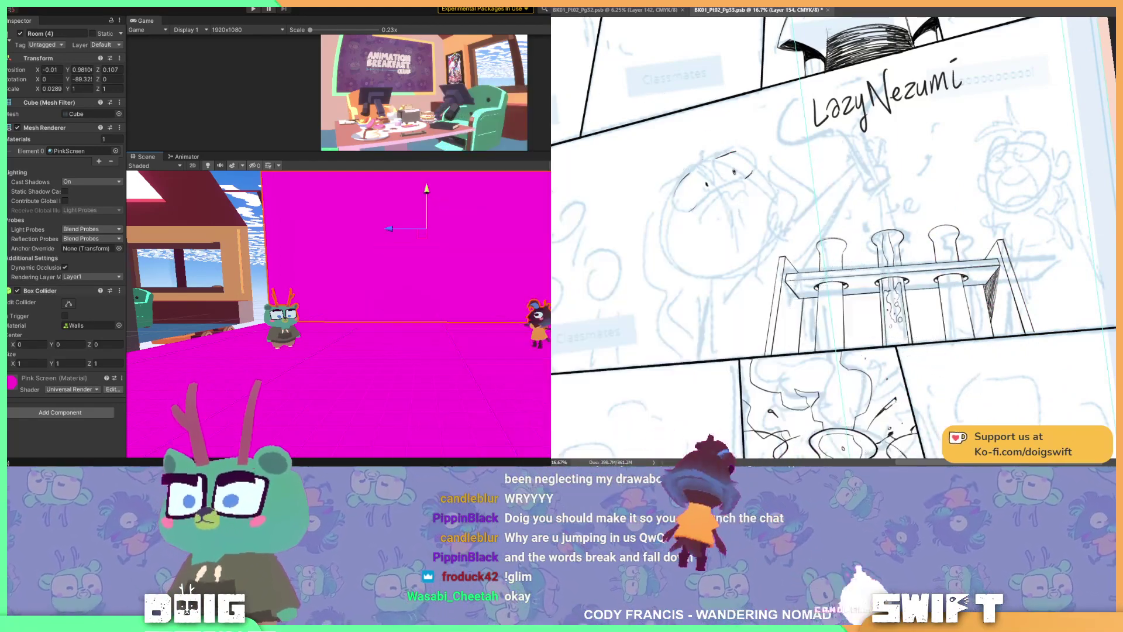
middle_click_drag(216, 271, 275, 270)
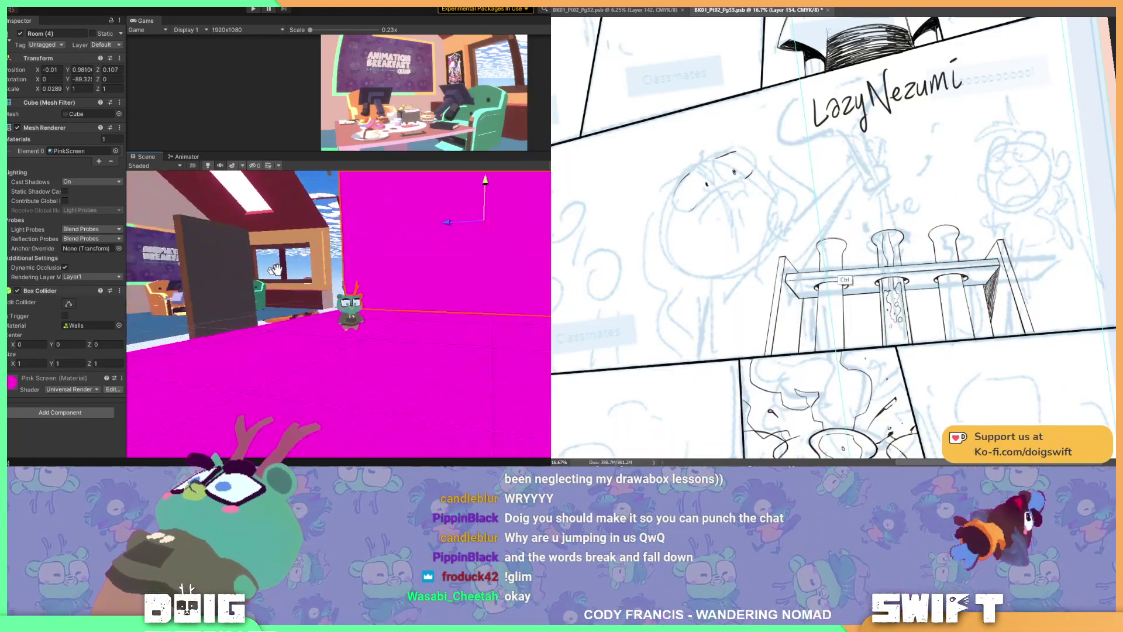
- Fly into the room, select the B letter (Text.010) and set the Scene view to Wireframe
right_click_drag(275, 270, 292, 310)
left_click(246, 336)
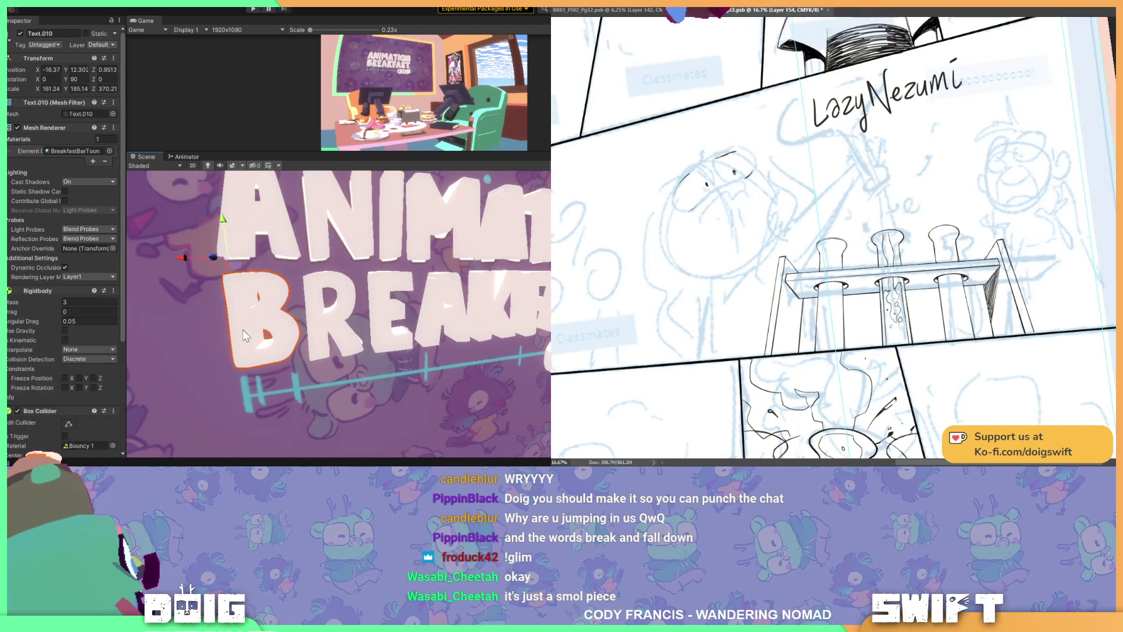
left_click(159, 166)
left_click(154, 192)
- Frame the ANIMATION BREAKFAST text and orbit to view it head-on, up close
middle_click_drag(232, 240, 318, 275)
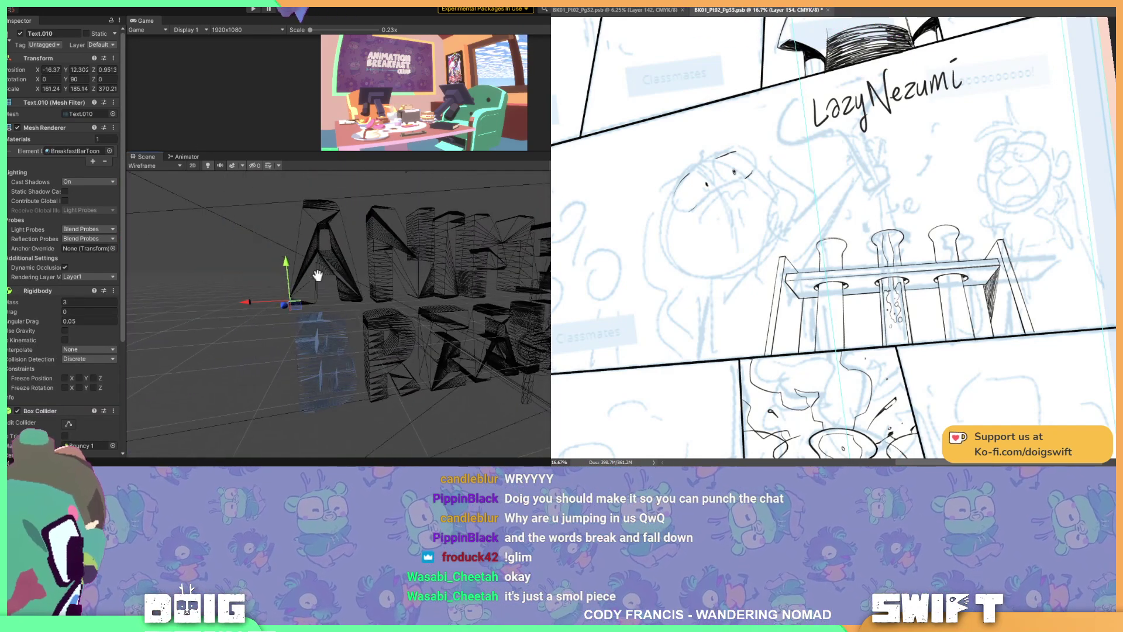
scroll(302, 275, "up", 5)
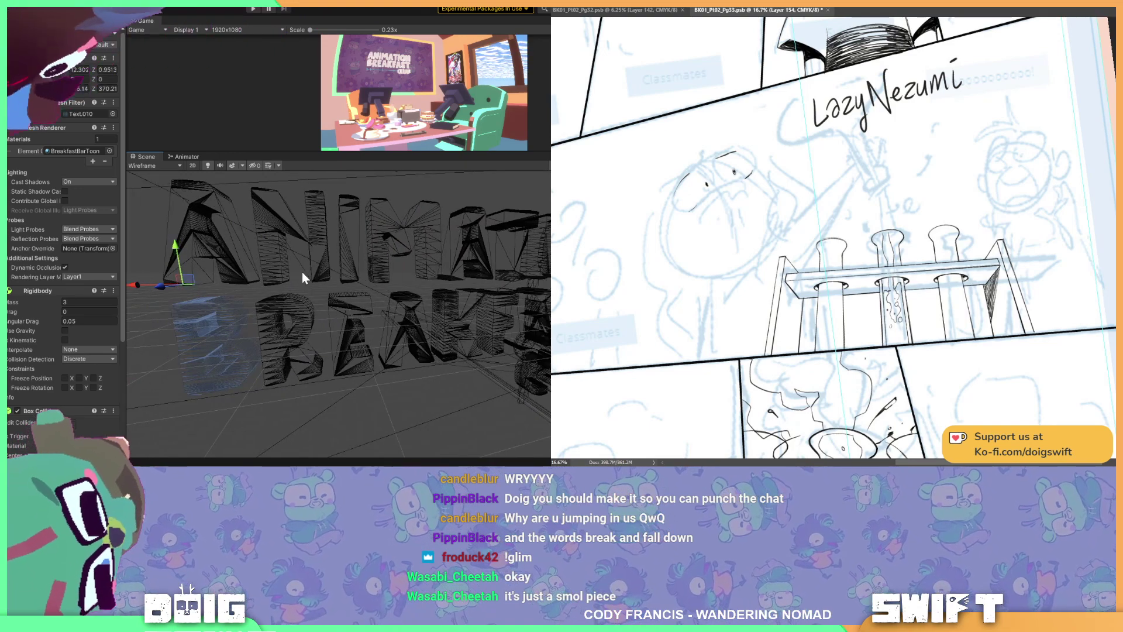
scroll(311, 246, "up", 3)
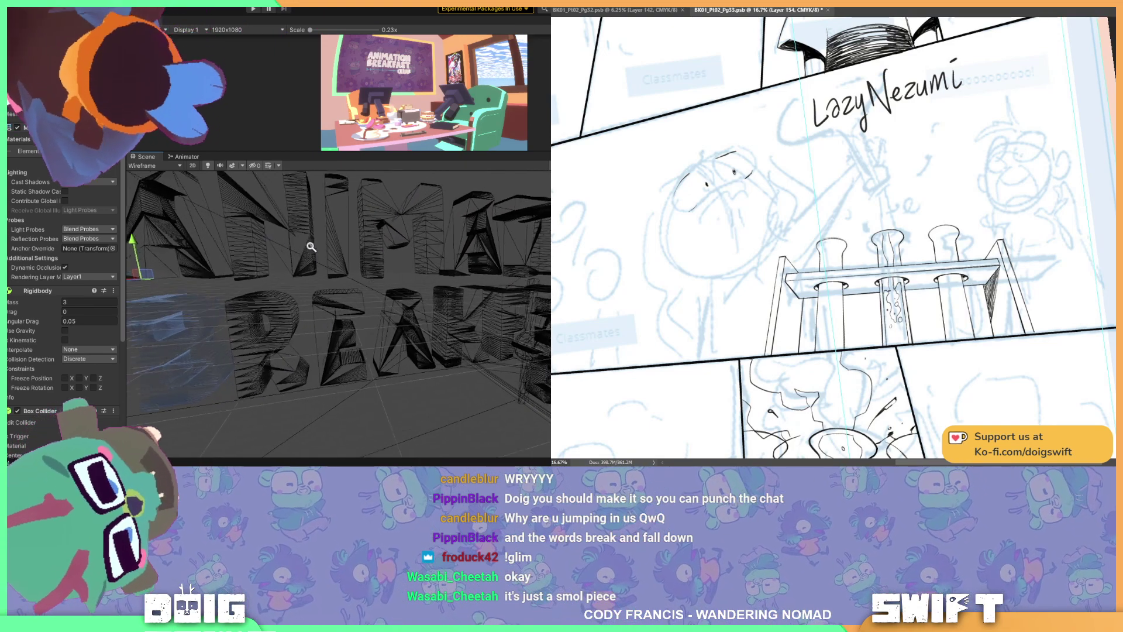
scroll(311, 247, "up", 5)
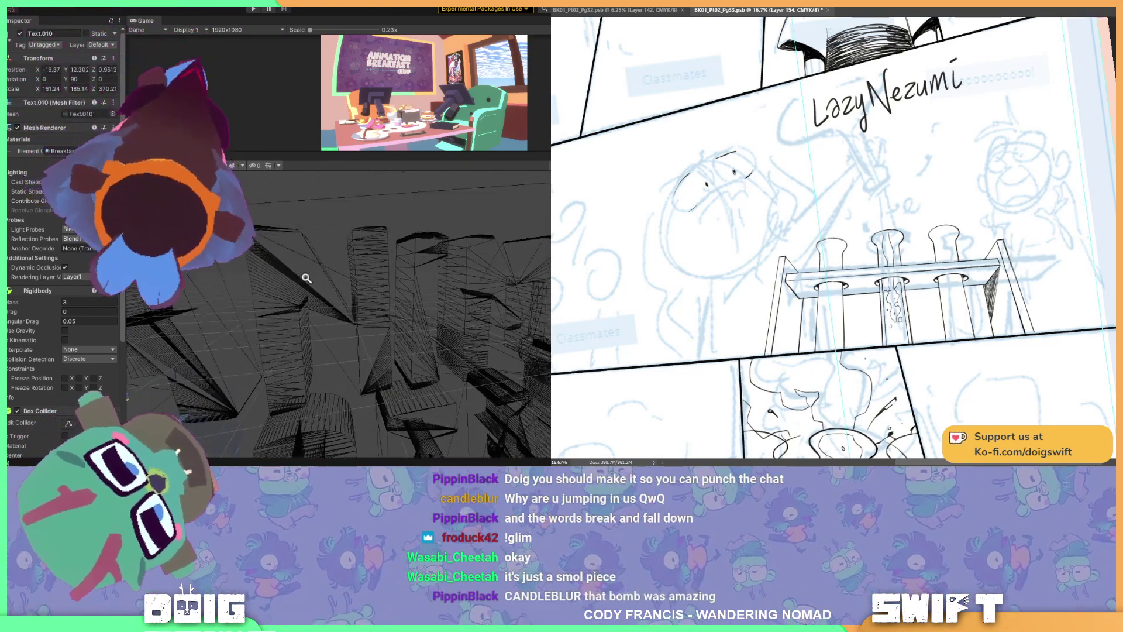
right_click_drag(307, 278, 363, 303)
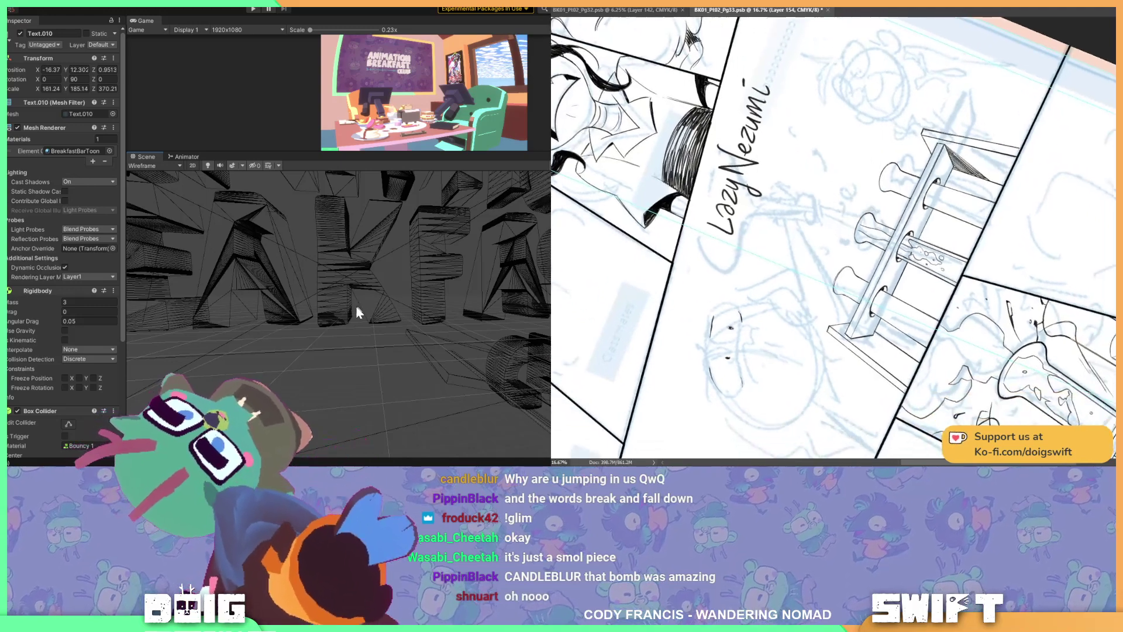
key("f")
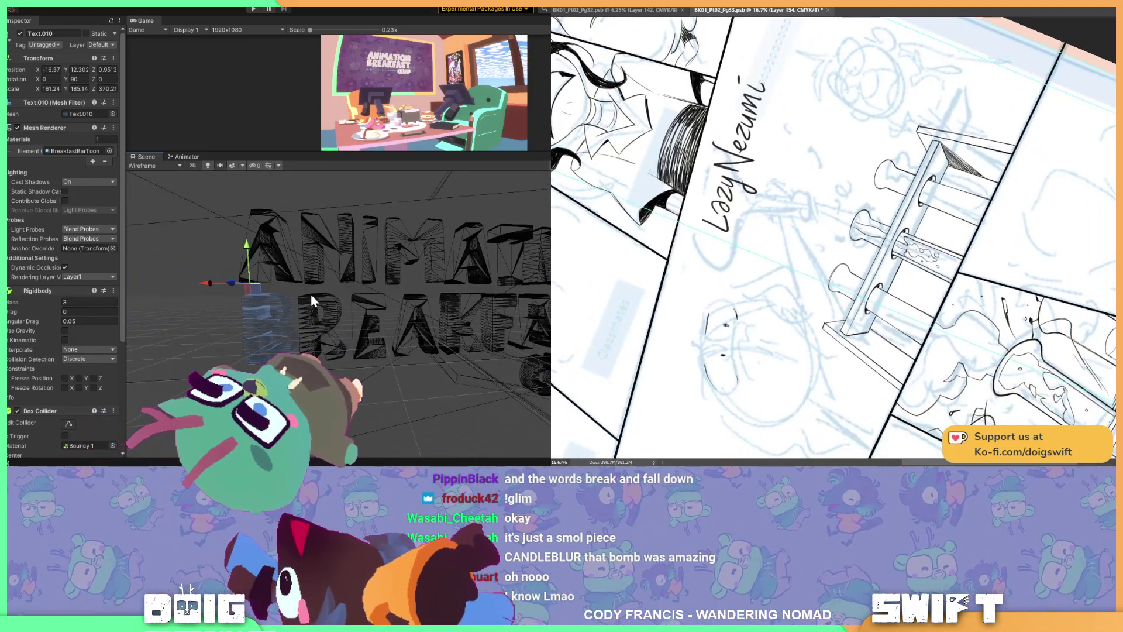
right_click_drag(311, 296, 392, 321)
right_click_drag(393, 321, 326, 321)
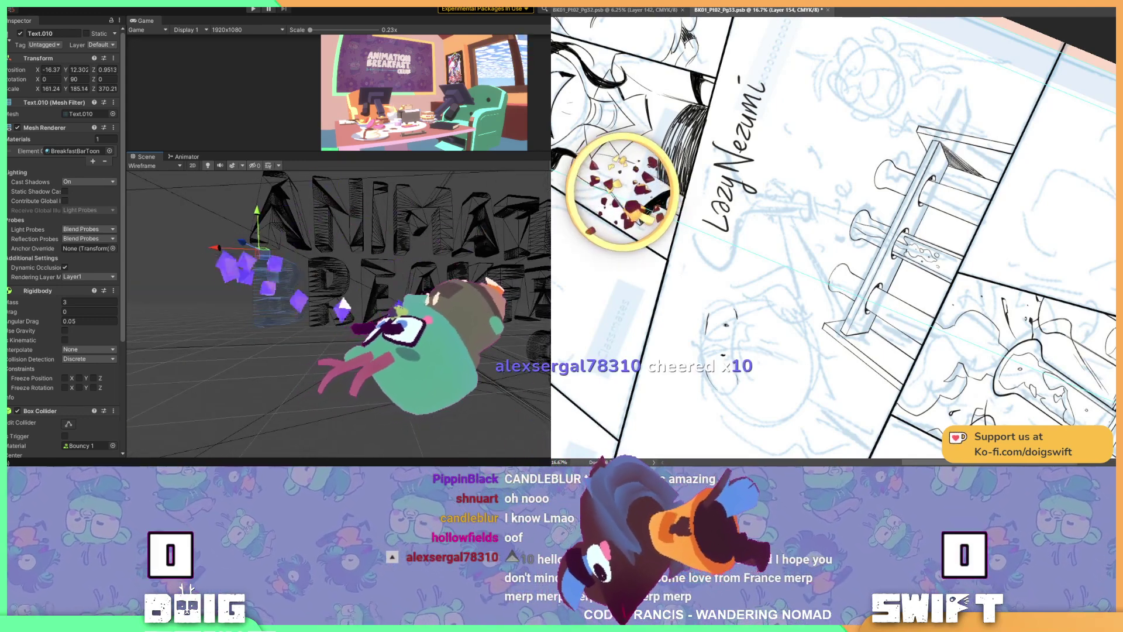
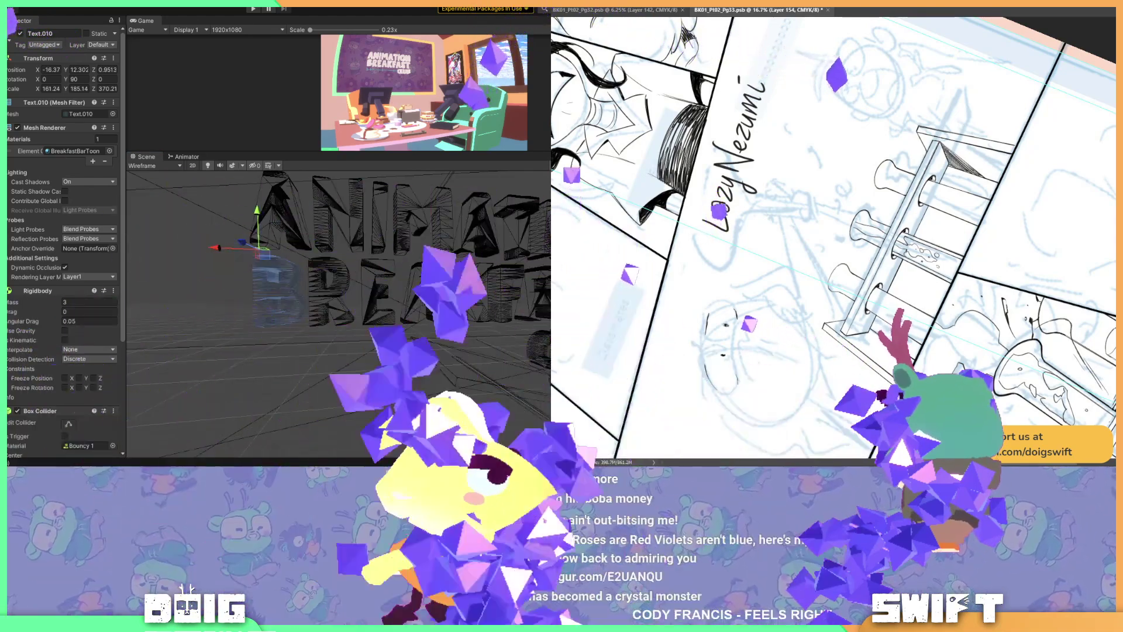
- Give the Bouncy 1 physic material Bounciness 1 and a Maximum Bounce Combine
scroll(76, 236, "down", 10)
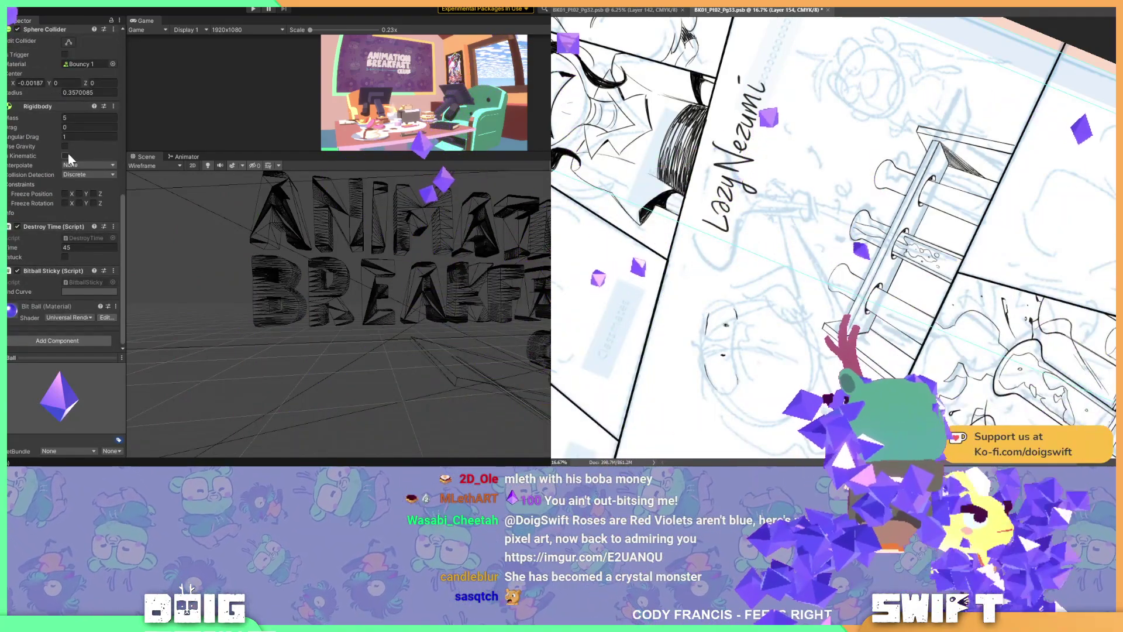
scroll(63, 153, "up", 3)
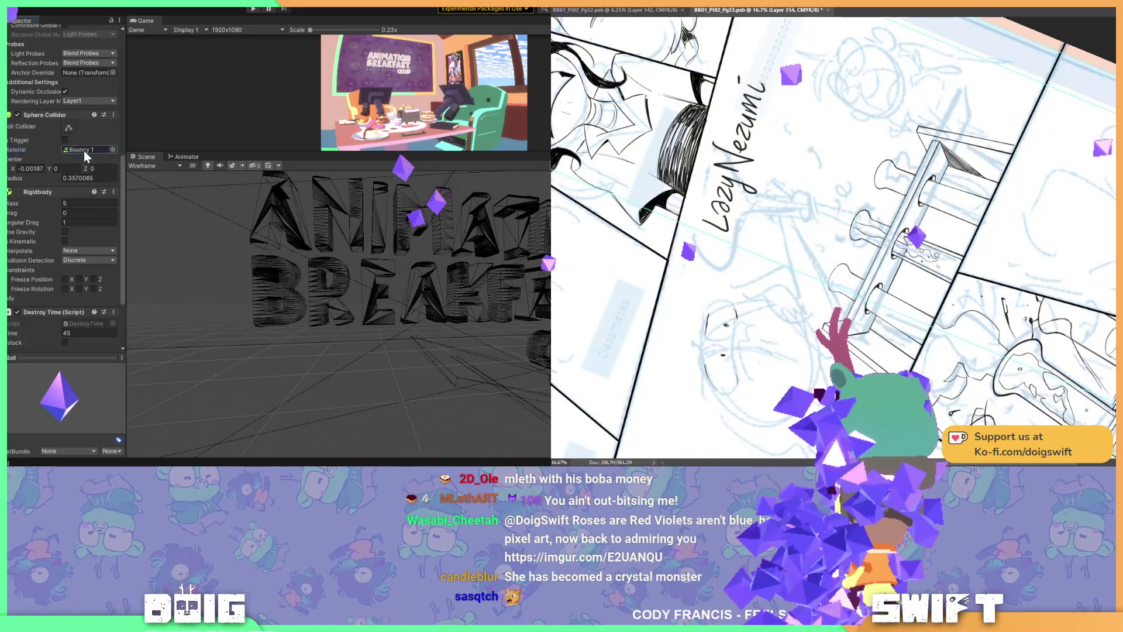
double_click(83, 149)
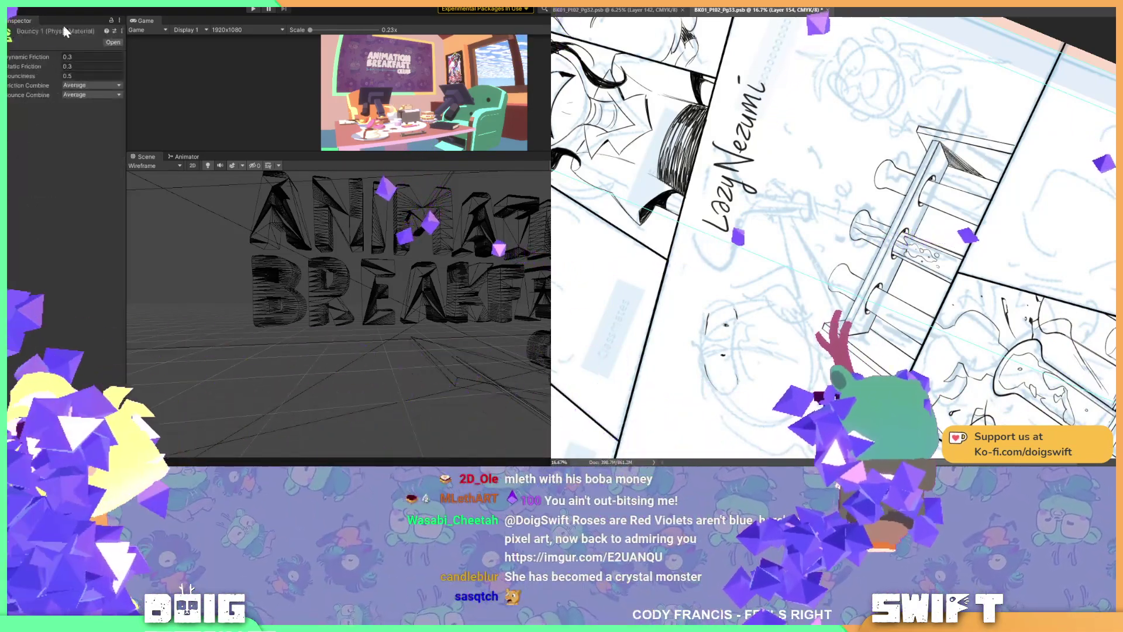
left_click(90, 76)
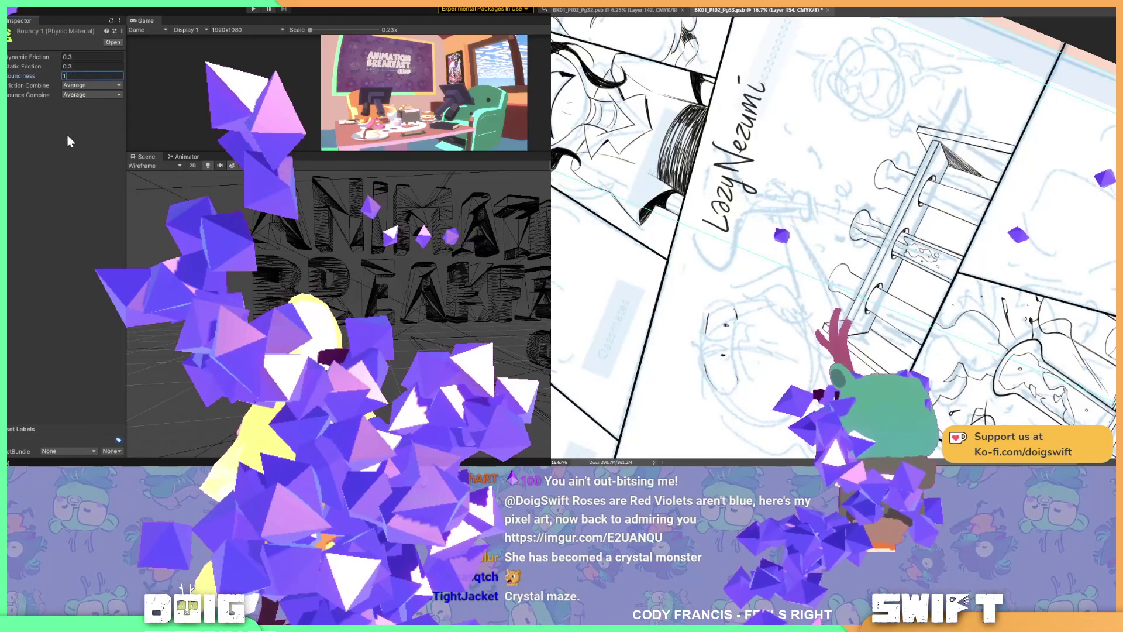
key("Return")
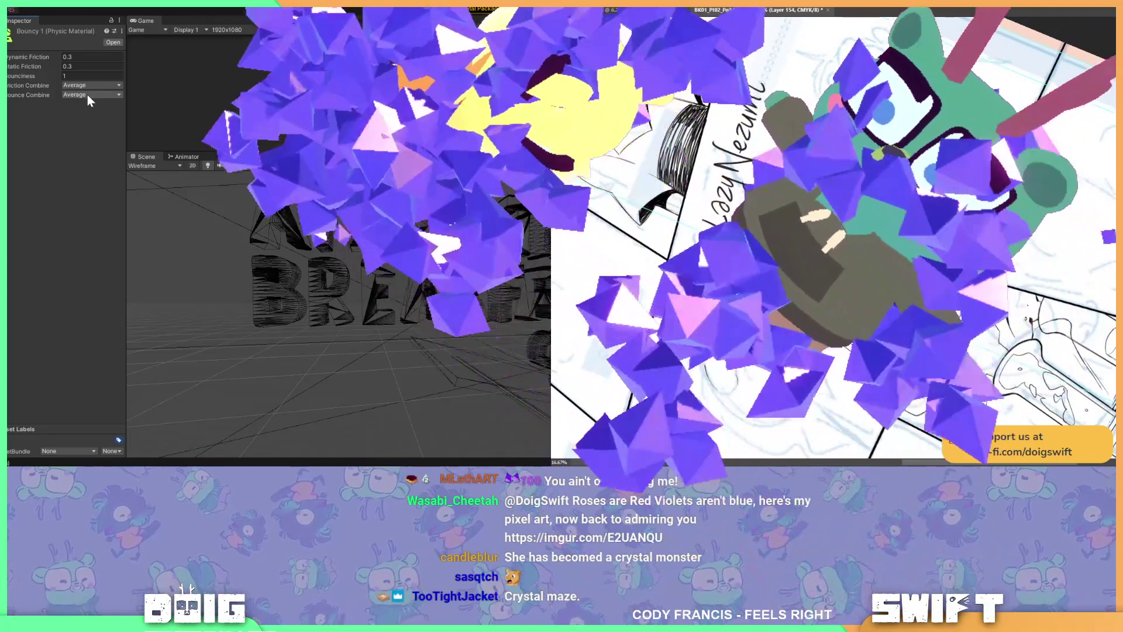
left_click(88, 95)
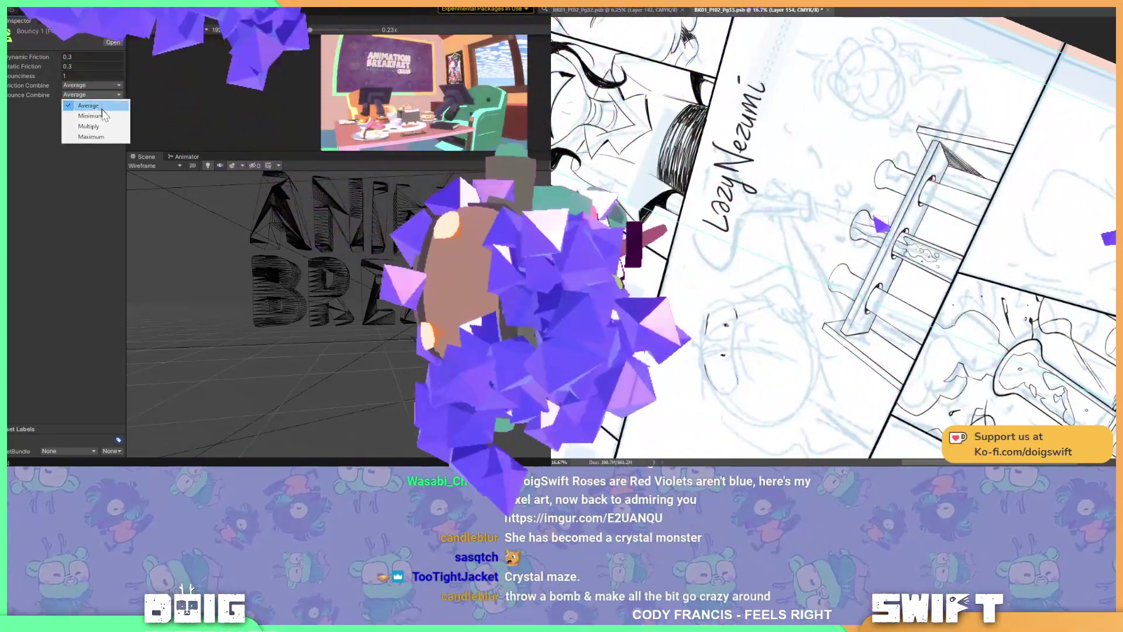
left_click(92, 136)
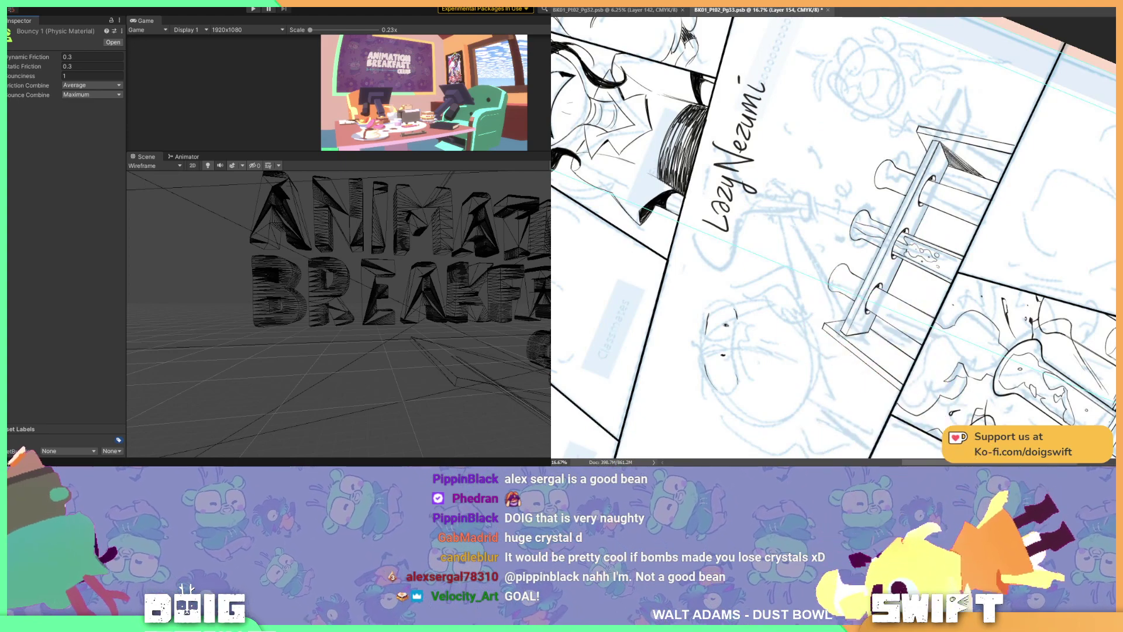
- Reset the comic page's canvas rotation to upright and pan onto the test-tube panel
scroll(834, 237, "right", 1)
key("Escape")
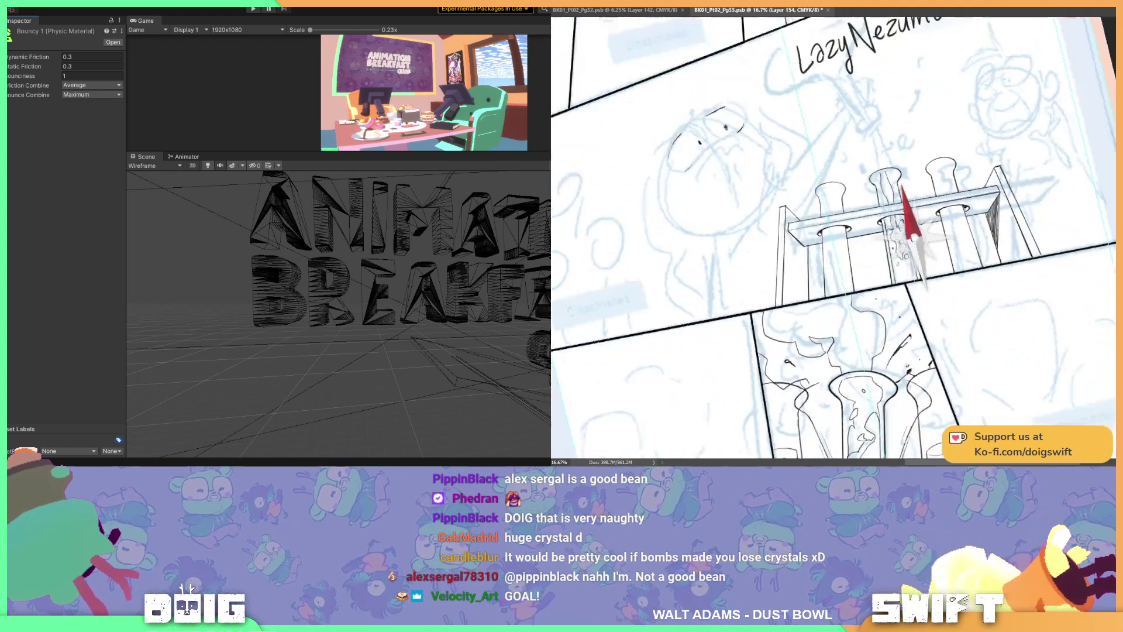
scroll(833, 237, "right", 2)
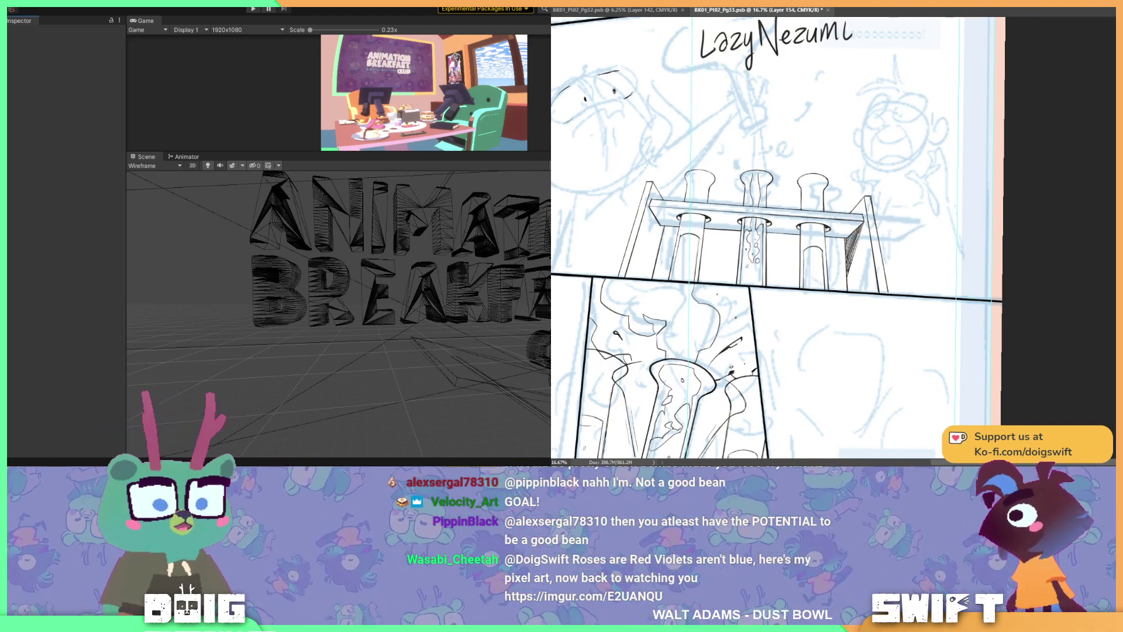
scroll(819, 234, "left", 3, "shift")
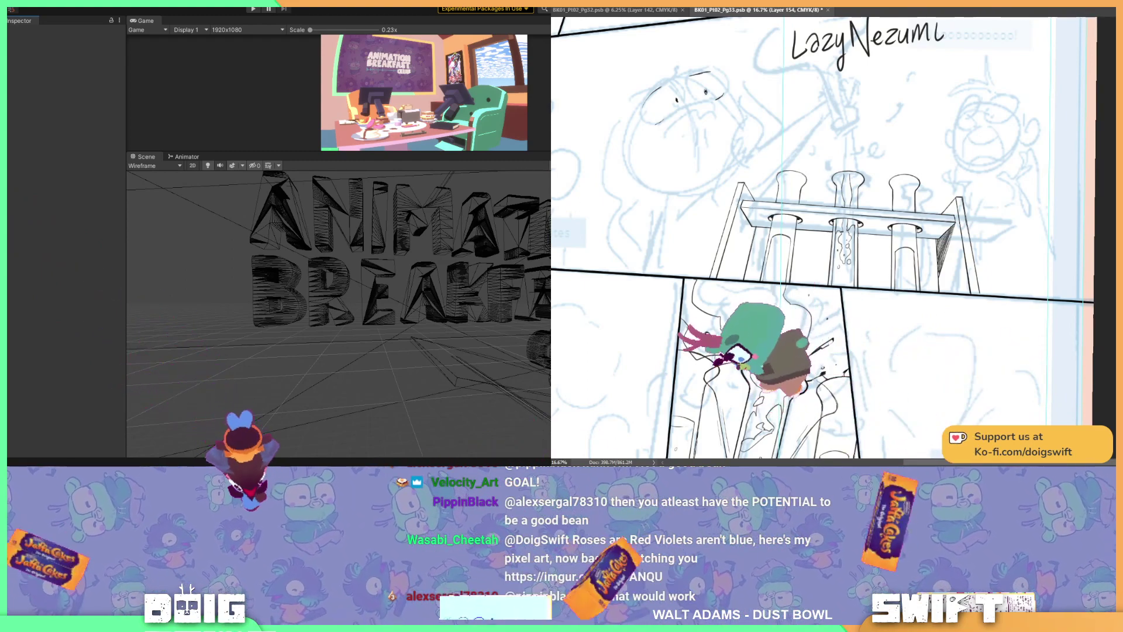
- Pan across the comic page, then rotate the view about 60° counter-clockwise
scroll(819, 234, "right", 2)
scroll(801, 234, "up", 1)
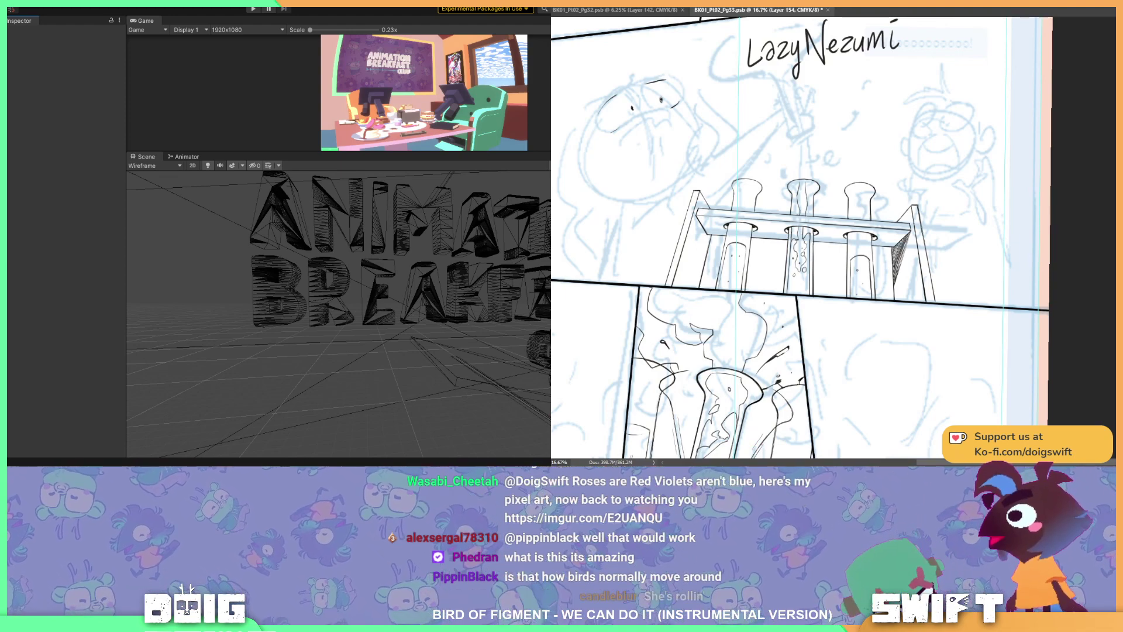
left_click_drag(795, 234, 898, 269)
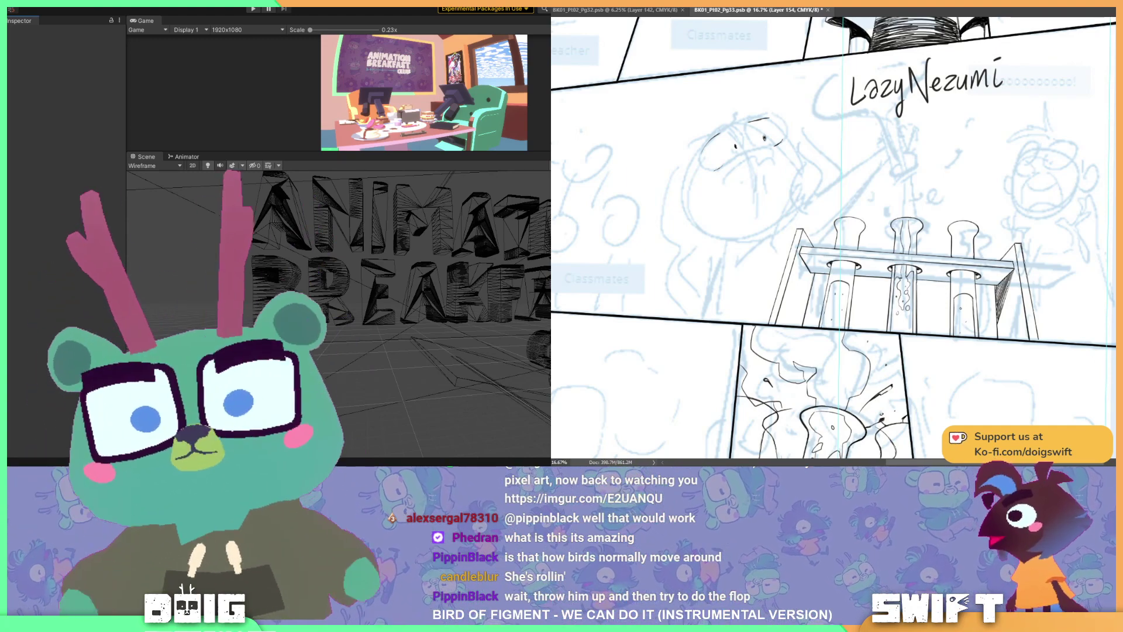
left_click_drag(833, 234, 869, 251)
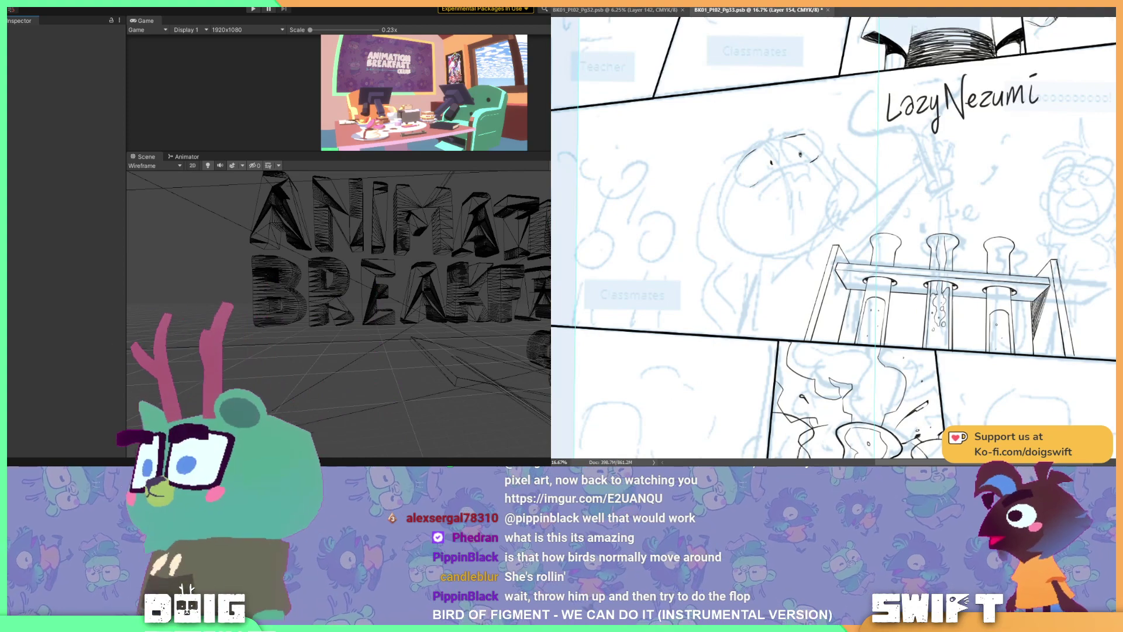
left_click_drag(951, 237, 892, 136)
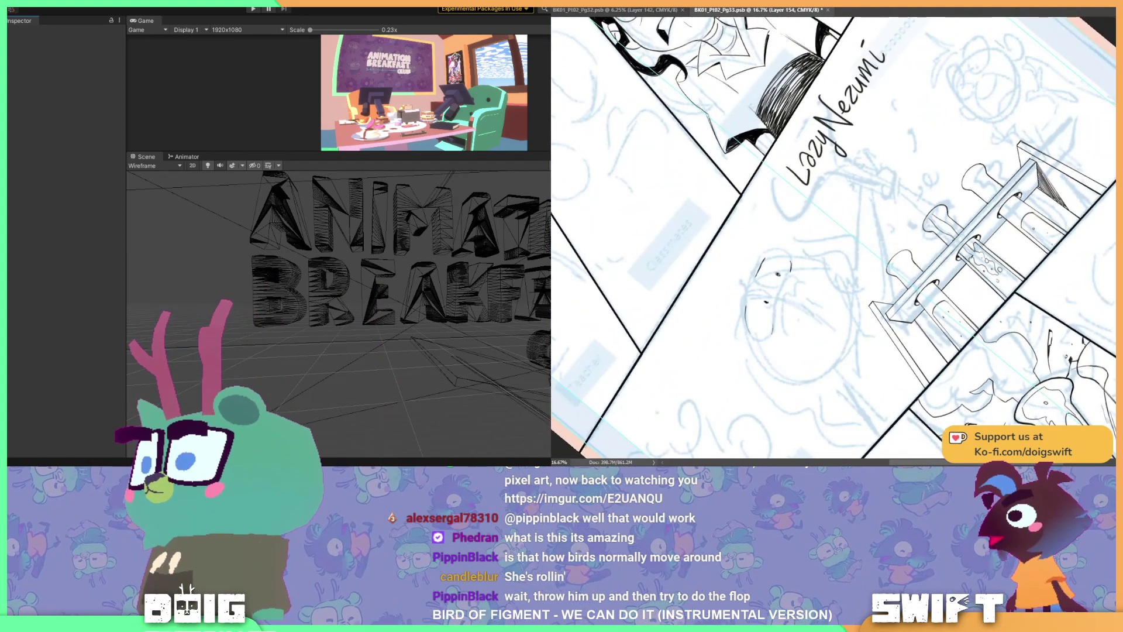
- Switch the Scene view draw mode from wireframe to Shaded
left_click(171, 167)
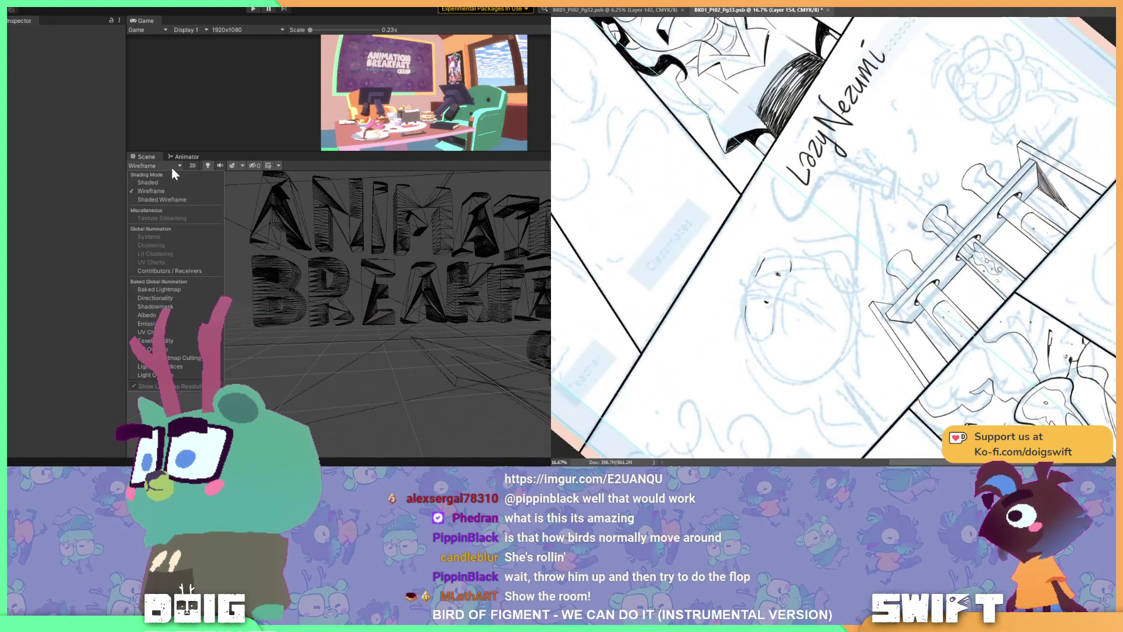
left_click(158, 183)
scroll(341, 317, "down", 6)
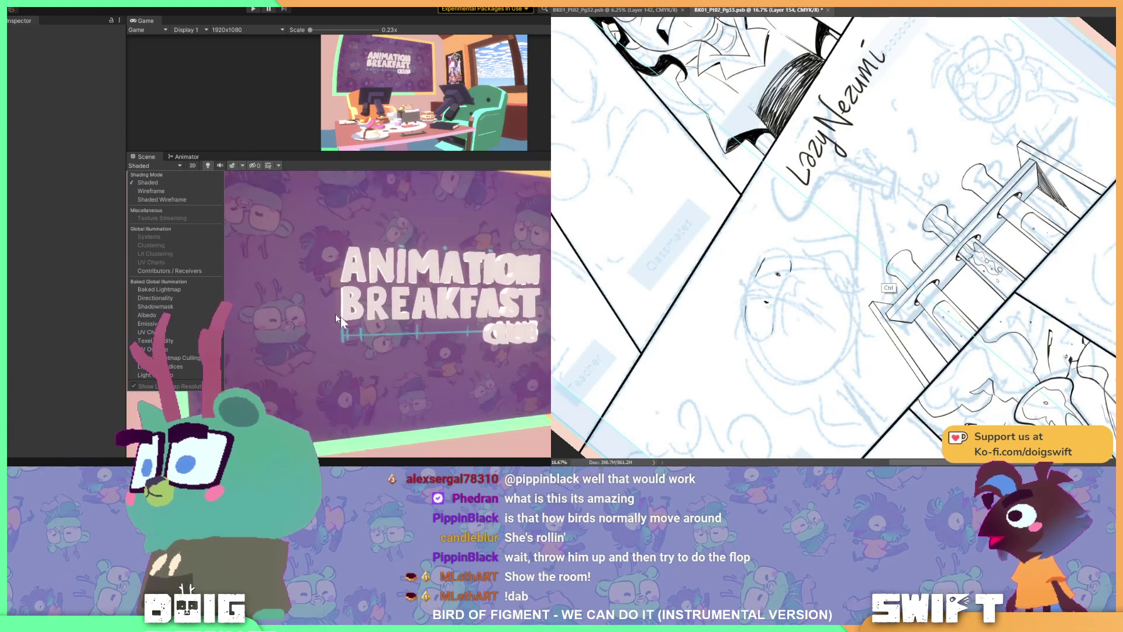
scroll(426, 357, "up", 2)
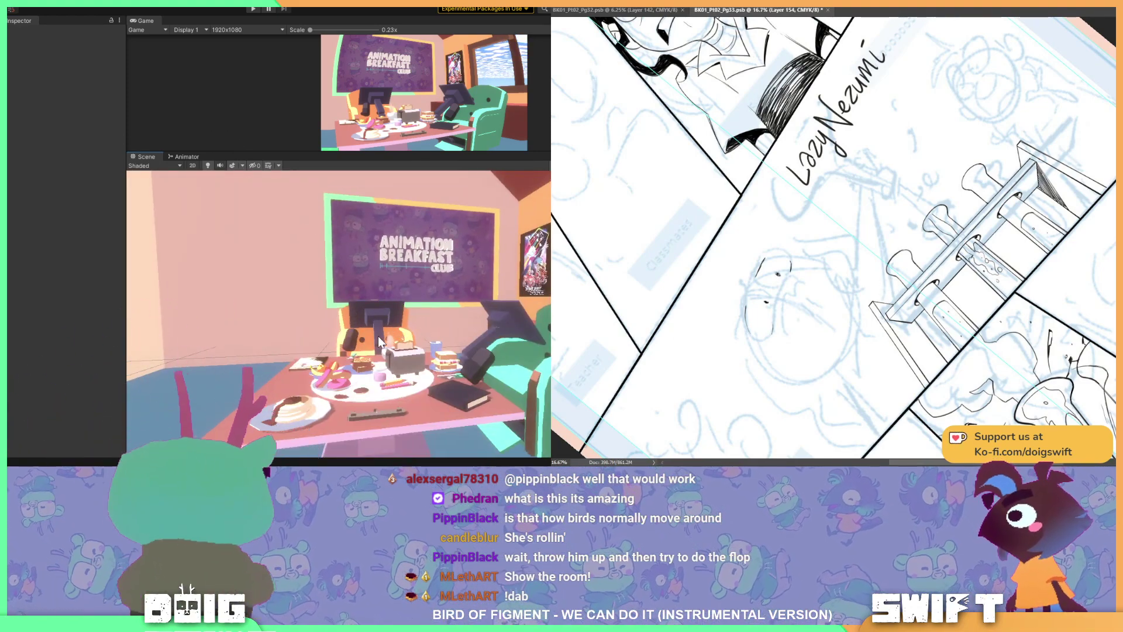
- Fly the scene camera out over the pink floor and turn it back toward the room
right_click_drag(371, 344, 378, 331)
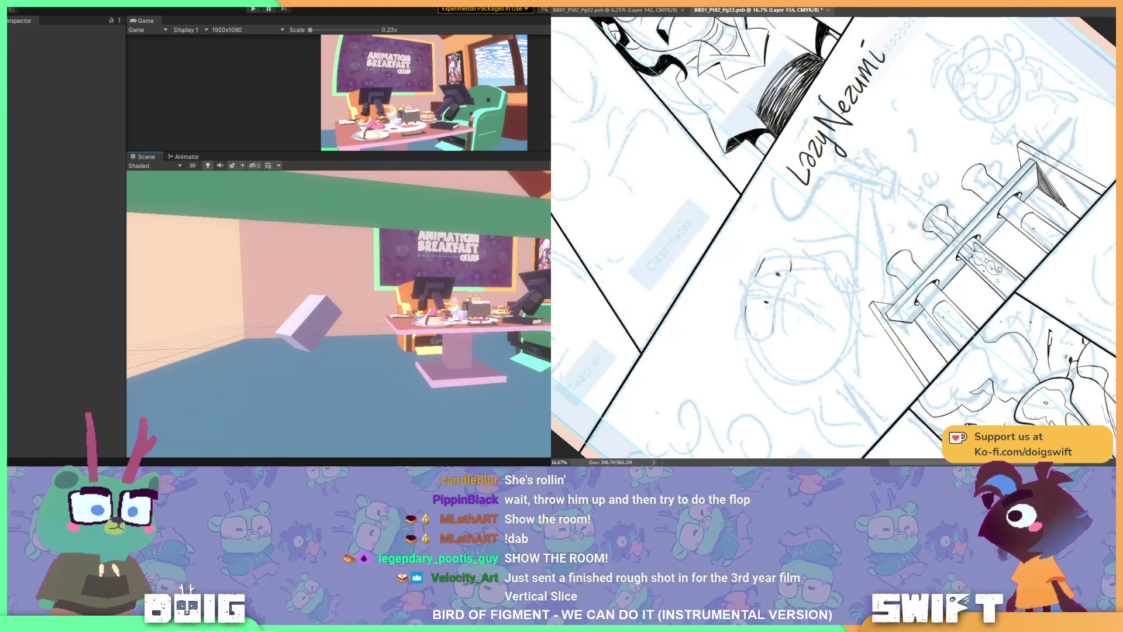
right_click_drag(515, 352, 459, 321)
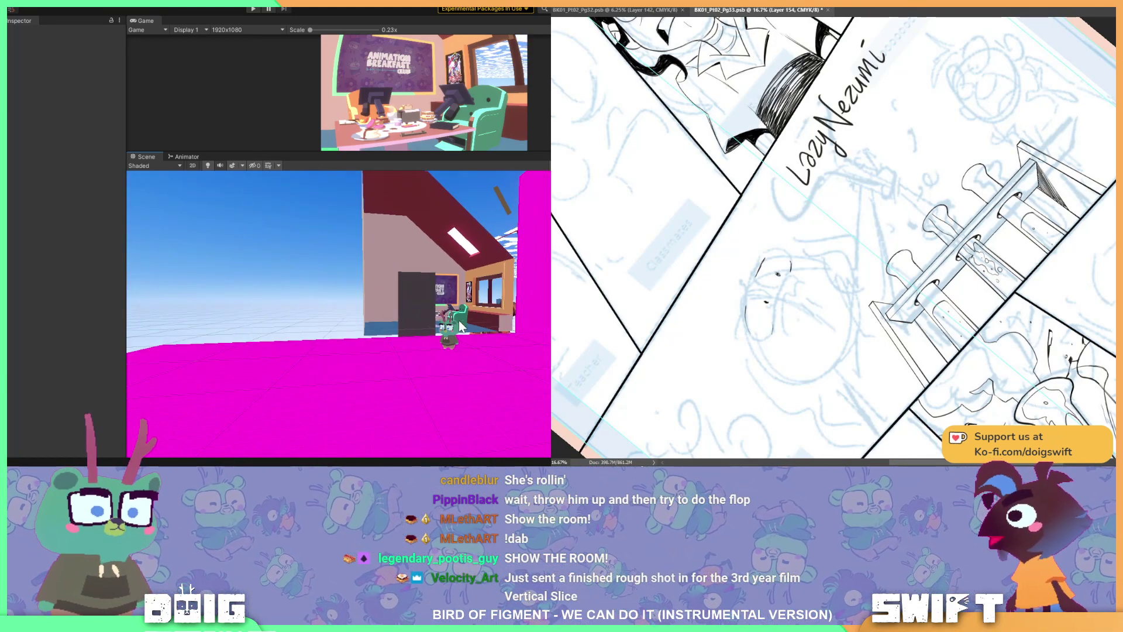
right_click_drag(430, 324, 307, 331)
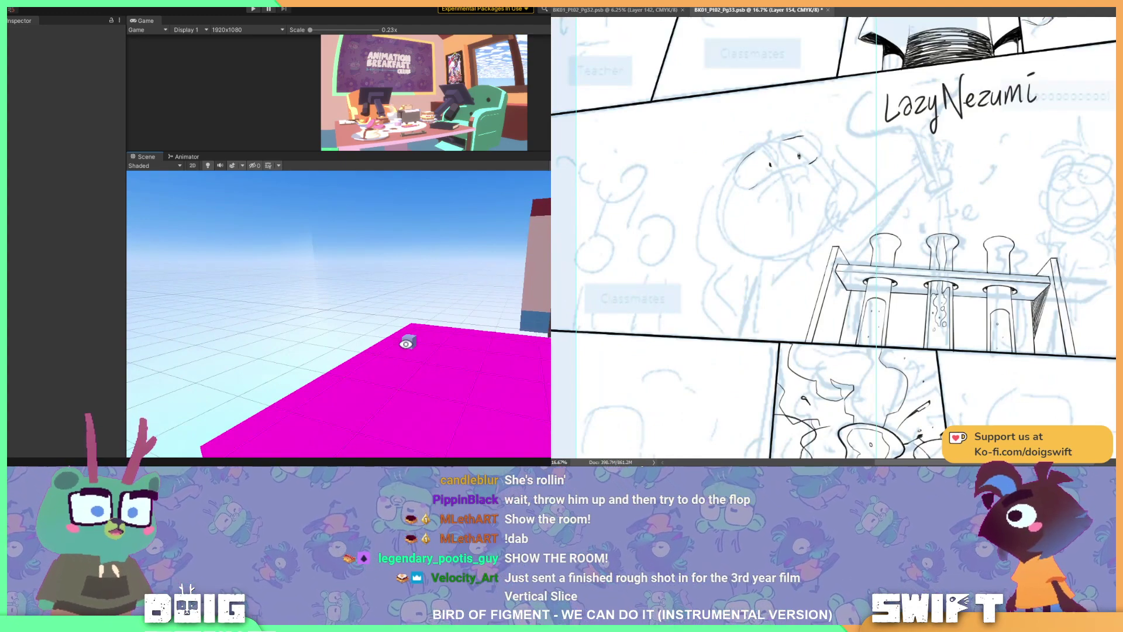
right_click_drag(406, 344, 307, 374)
left_click(308, 377)
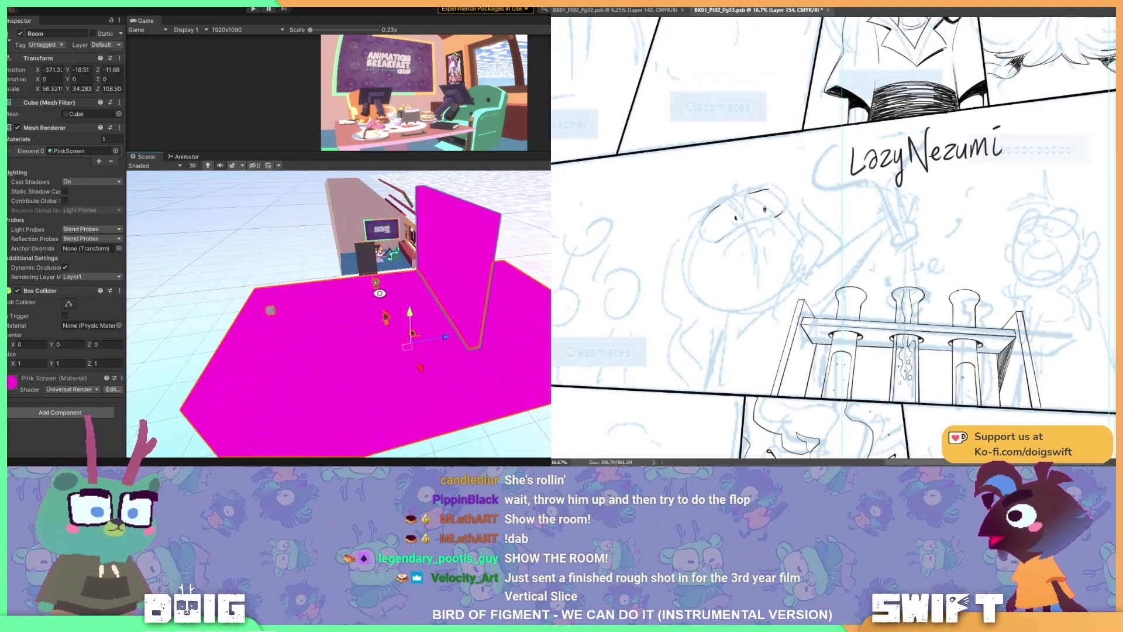
right_click_drag(379, 294, 351, 304)
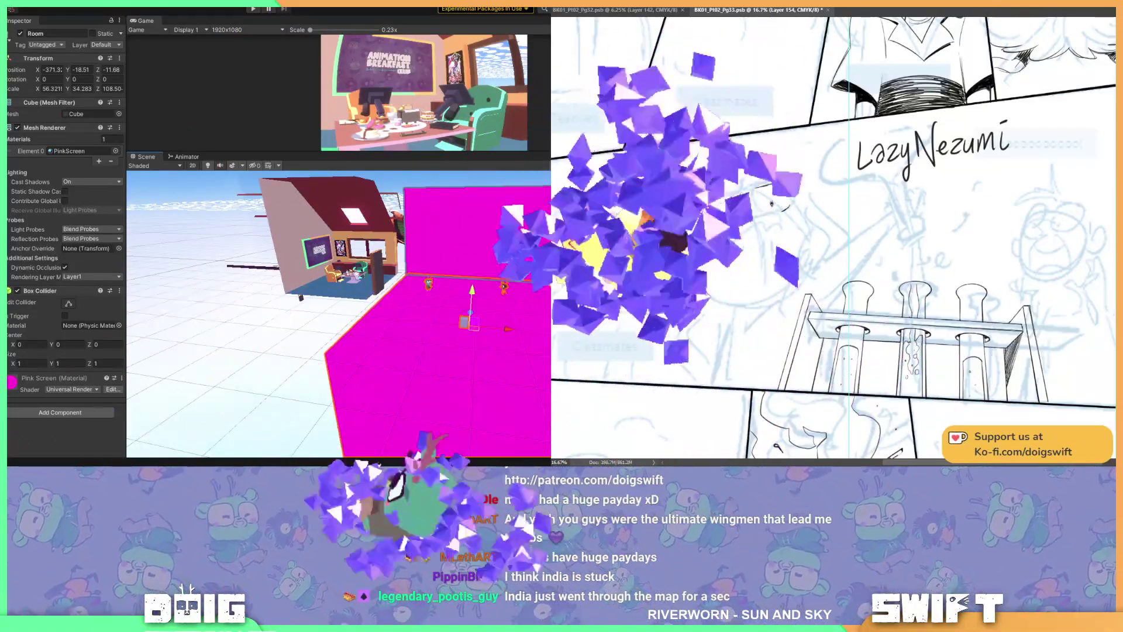
scroll(338, 310, "down", 3)
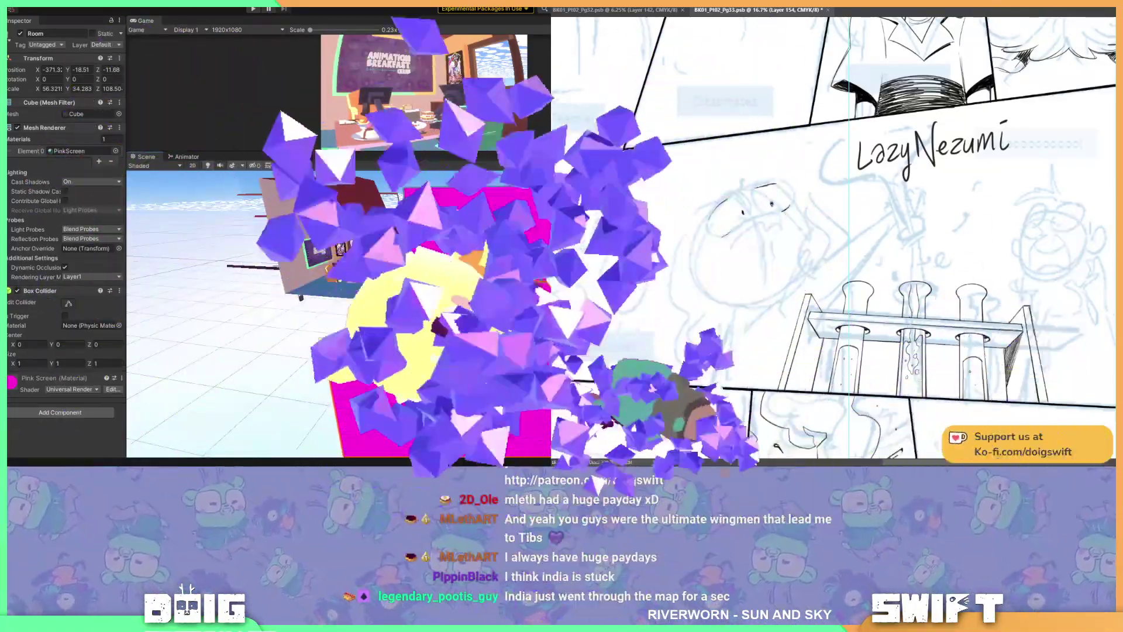
scroll(338, 310, "up", 3)
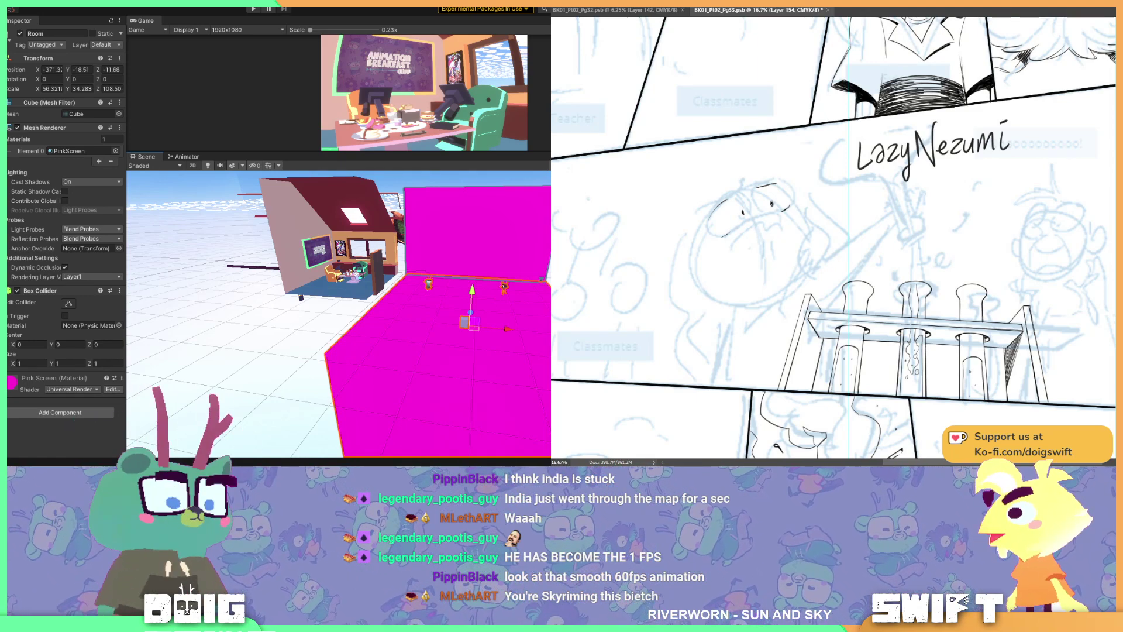
- Pan the comic page around the lab panel, the test-tube rack and the lower panels
scroll(834, 234, "down", 3)
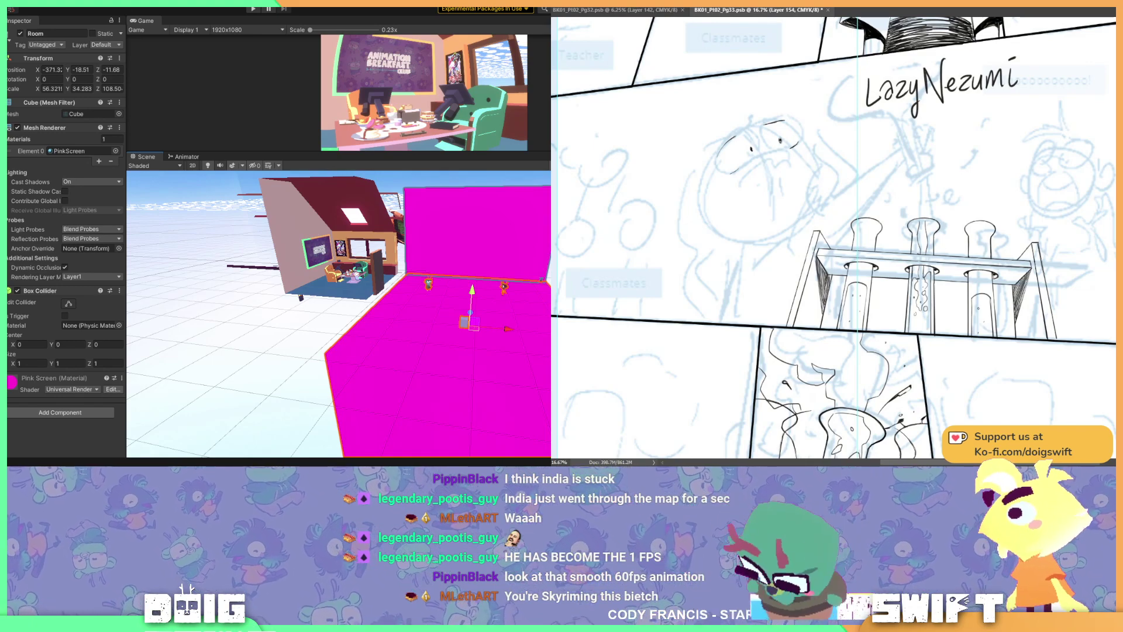
scroll(834, 234, "down", 1)
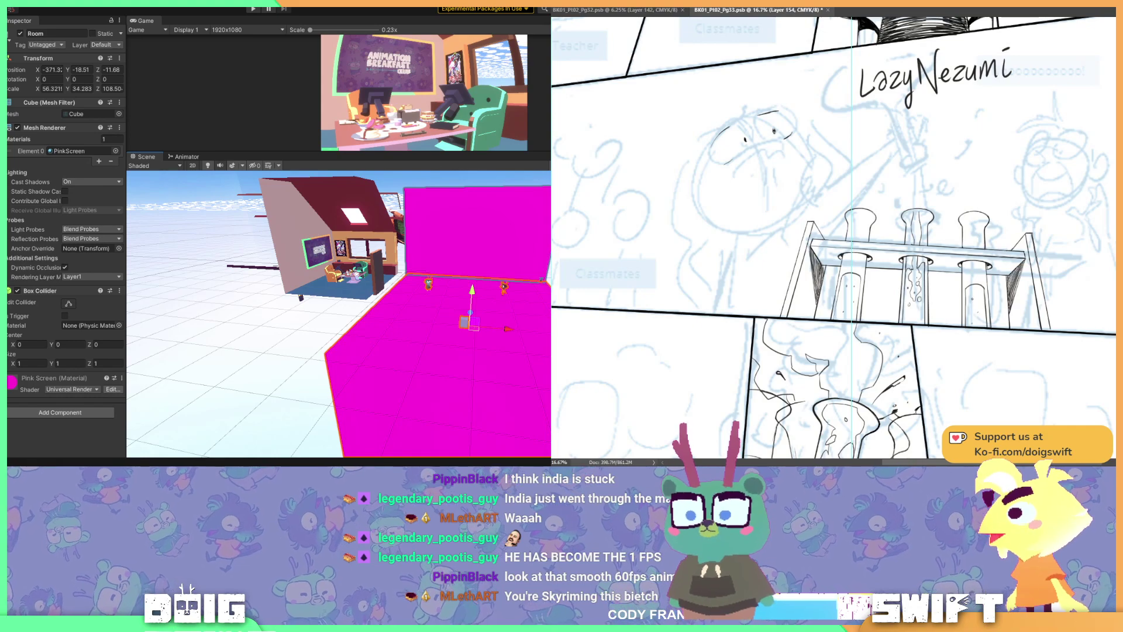
scroll(834, 234, "right", 1)
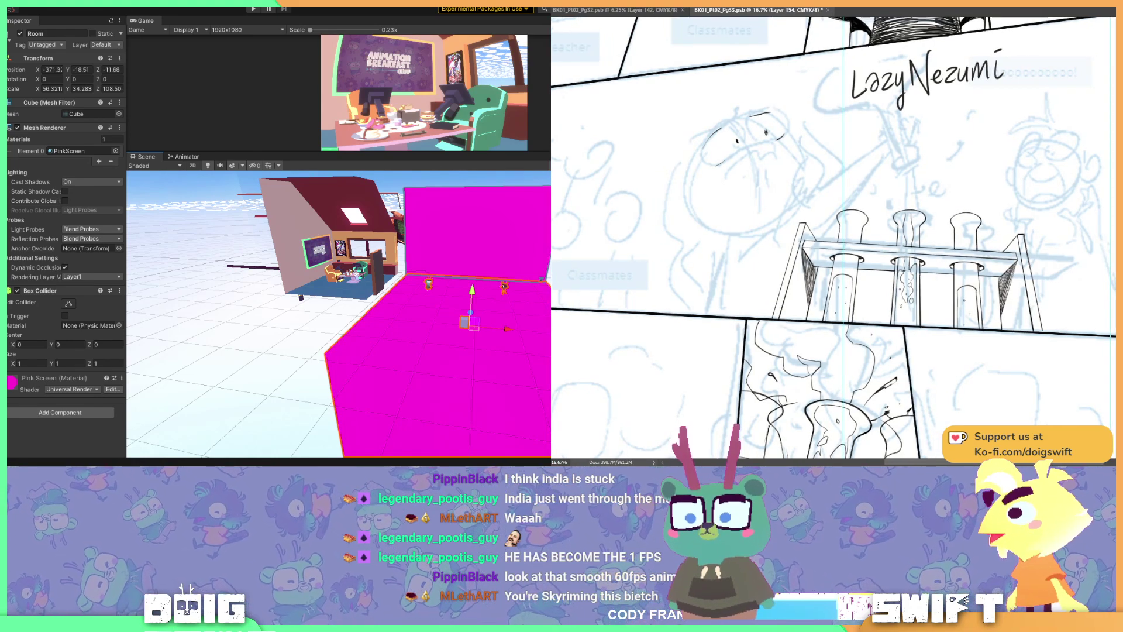
left_click_drag(834, 234, 796, 262)
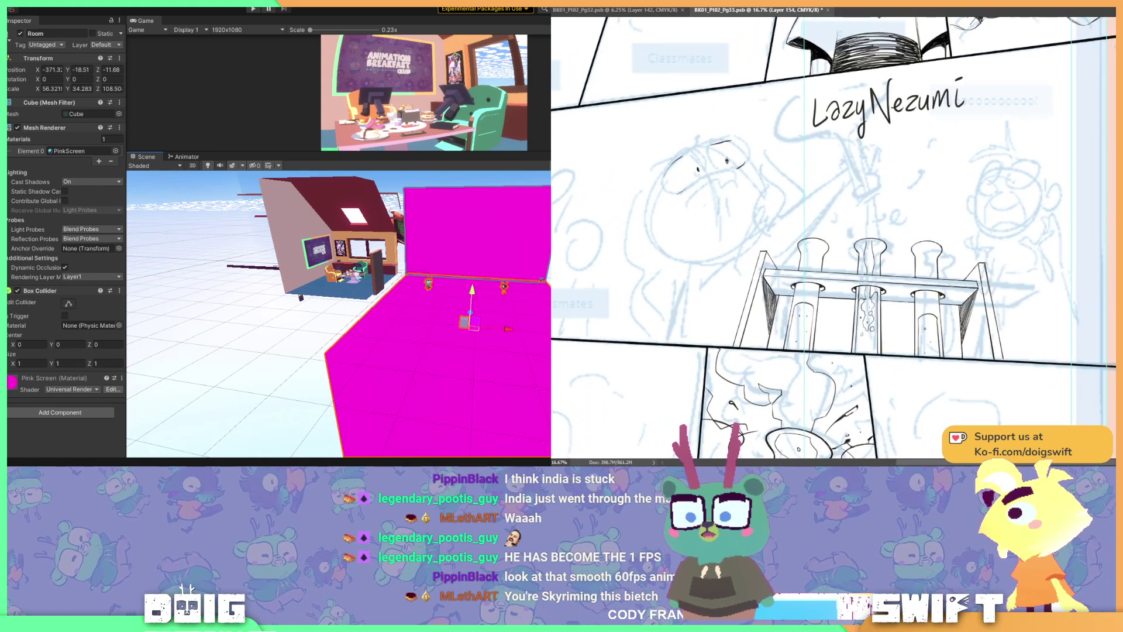
left_click_drag(831, 234, 901, 190)
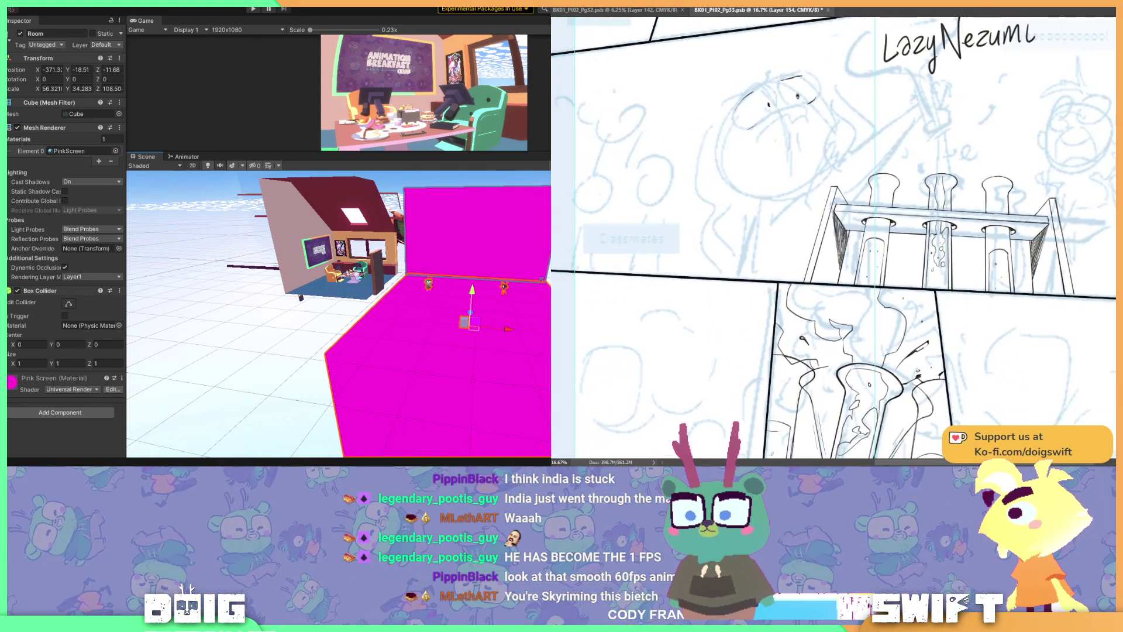
left_click_drag(831, 234, 711, 278)
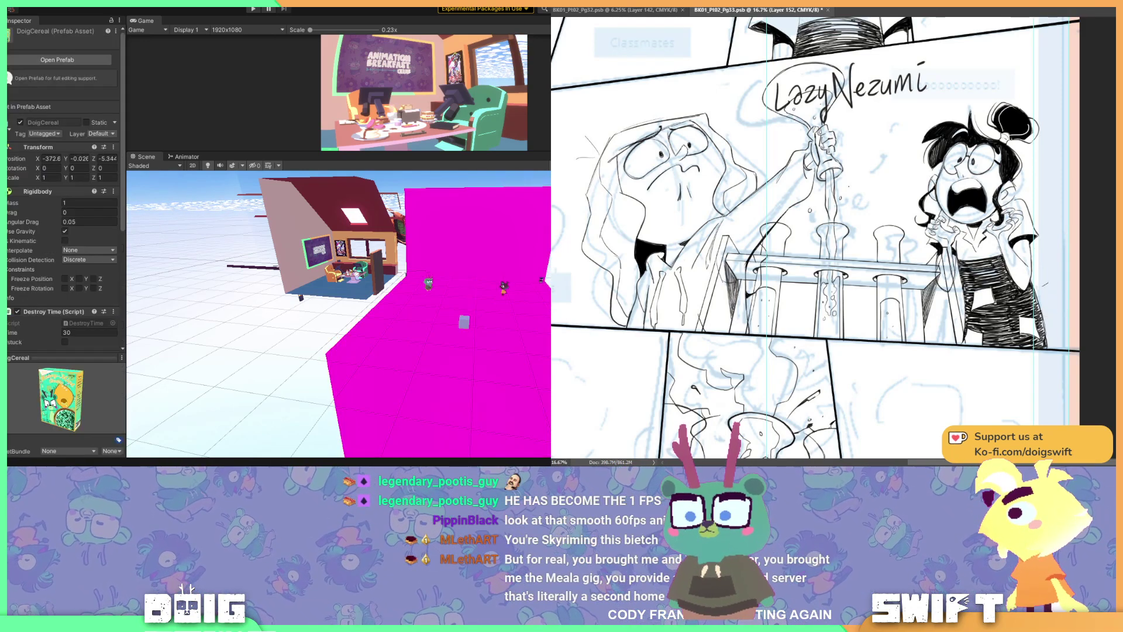
- Add the Grabbable script to the first cereal box prefab, then to the second
left_click(65, 342)
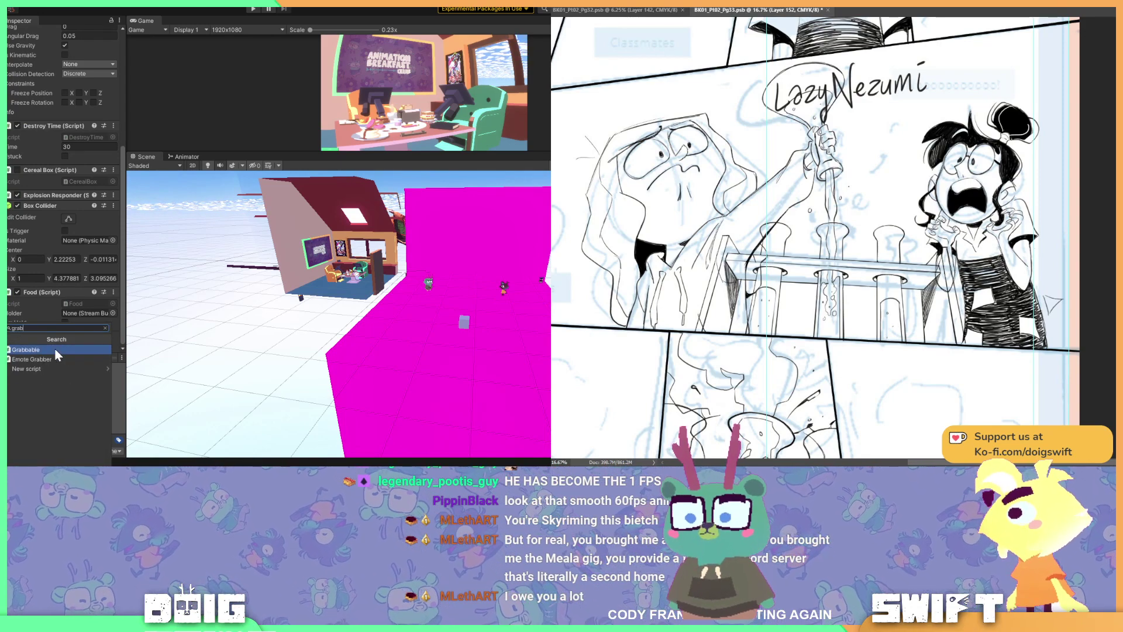
key("Escape")
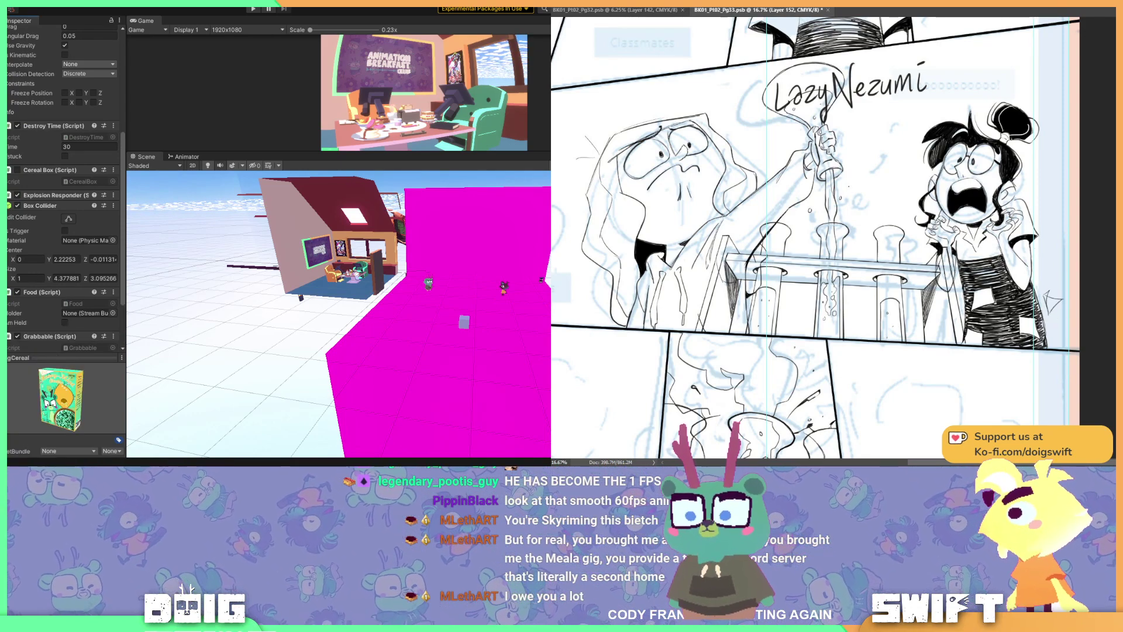
key("Down")
left_click(46, 342)
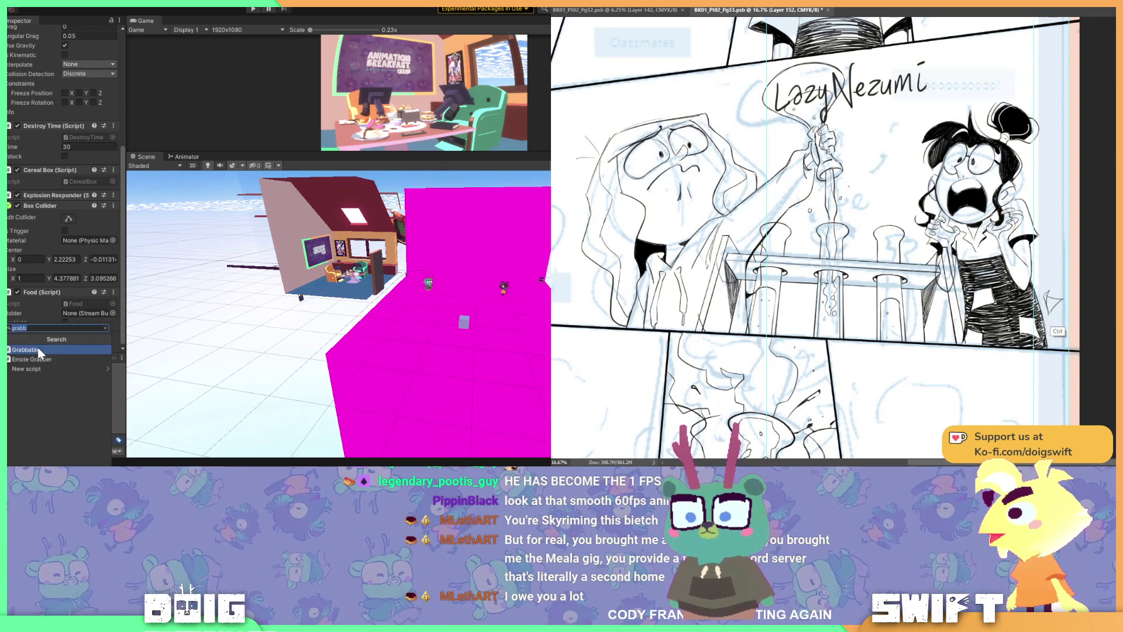
left_click(37, 346)
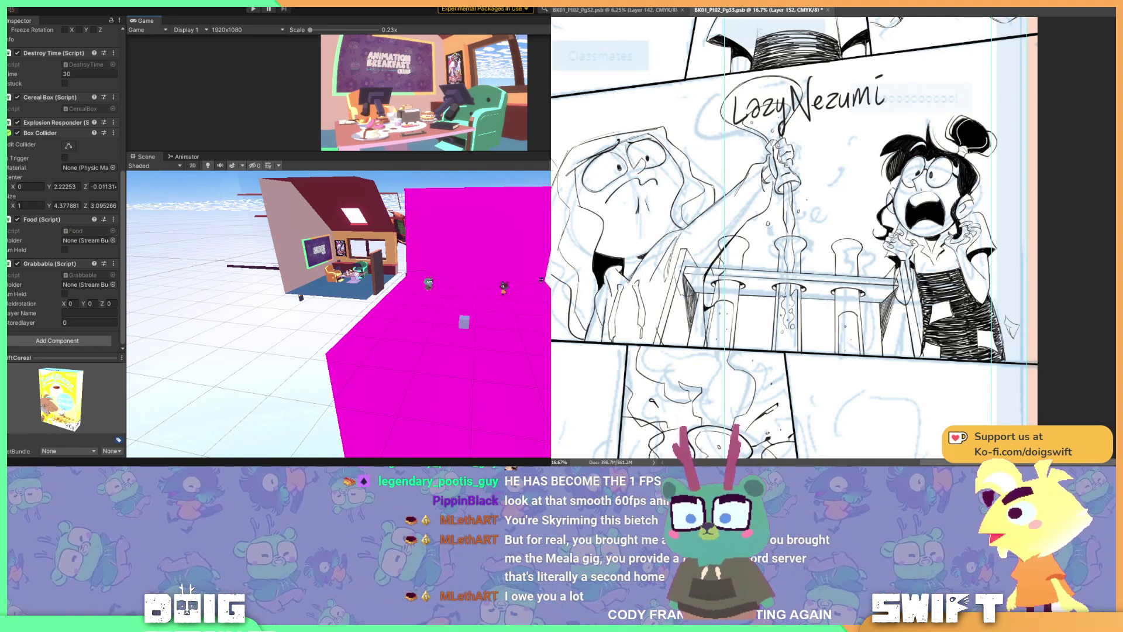
- Pan the comic page across the lab panel to its top-left Teacher and Classmates corner
left_click_drag(789, 234, 839, 194)
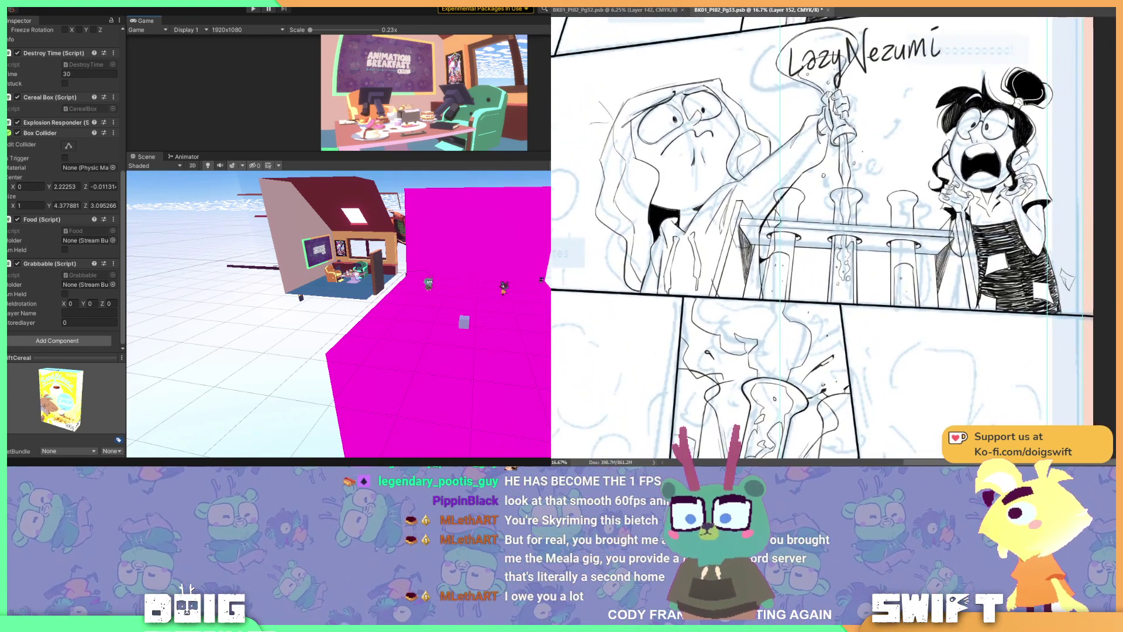
left_click_drag(839, 195, 1000, 123)
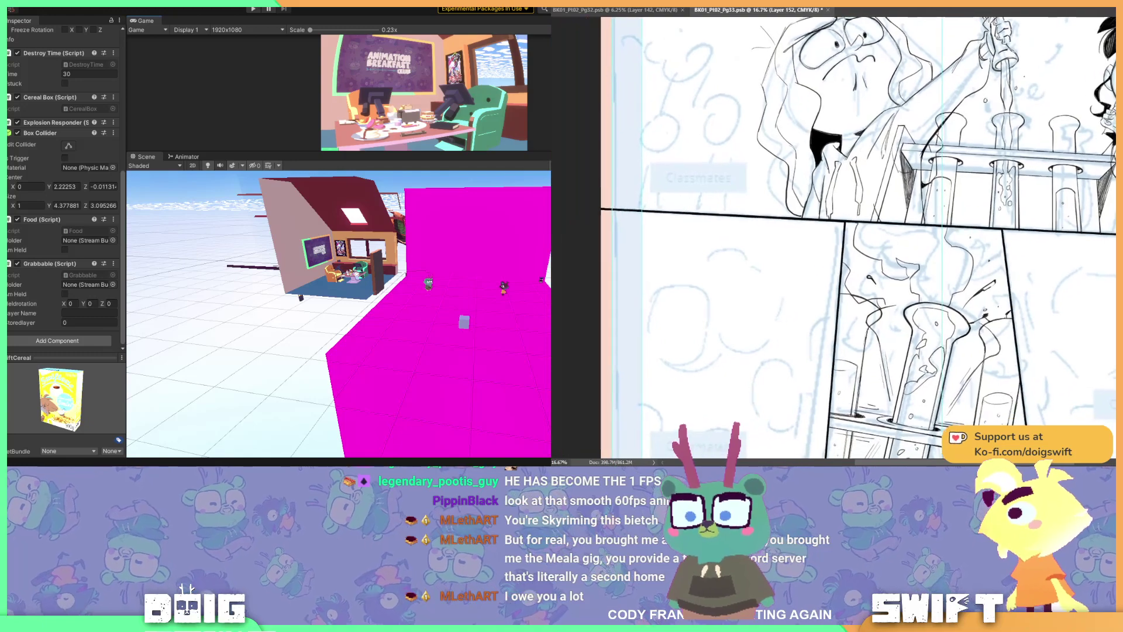
mouse_move(849, 175)
left_mouse_down()
mouse_move(936, 124)
mouse_move(960, 264)
mouse_move(1036, 338)
mouse_move(1004, 338)
mouse_move(974, 161)
mouse_move(960, 201)
mouse_move(966, 277)
mouse_move(1008, 393)
mouse_move(1045, 402)
mouse_move(1068, 383)
left_mouse_up()
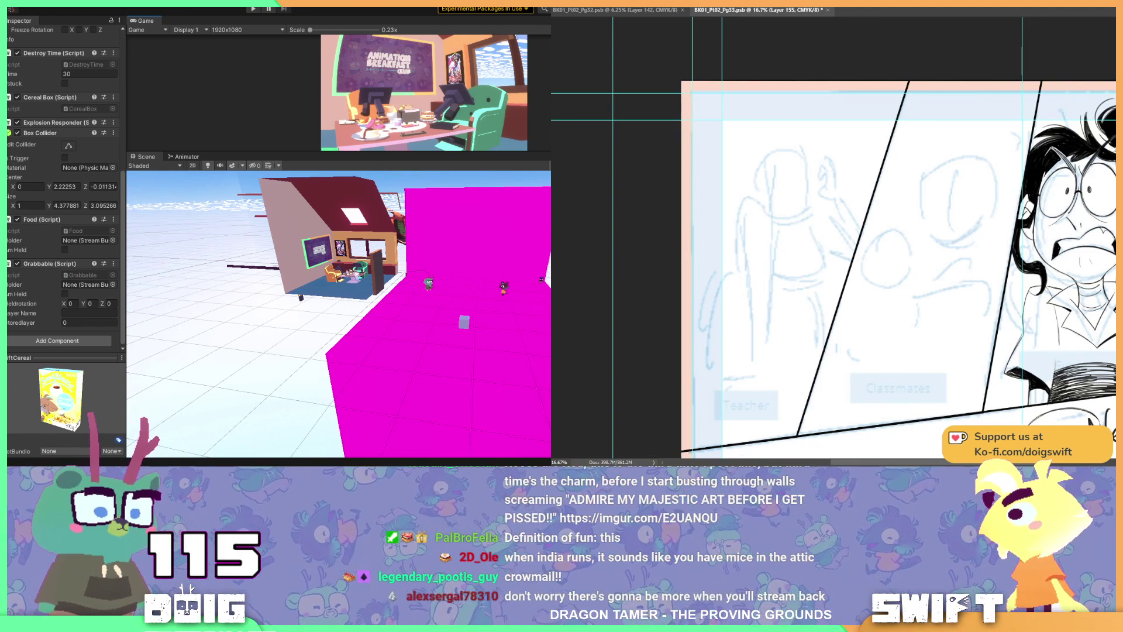
key("alt+Tab")
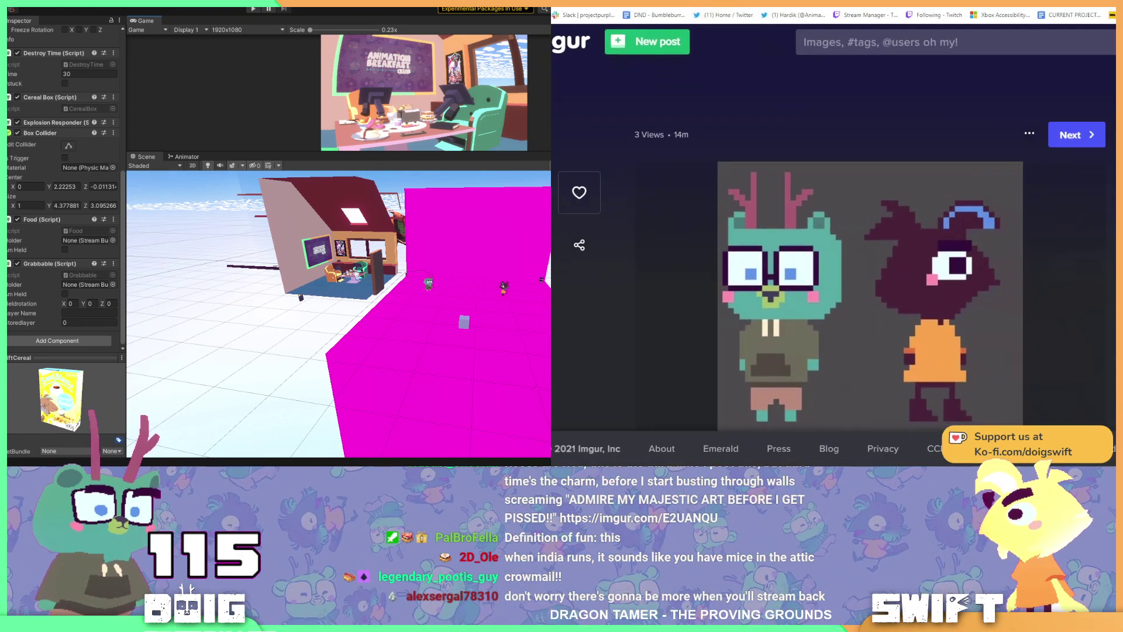
scroll(833, 263, "down", 2)
scroll(834, 263, "up", 1)
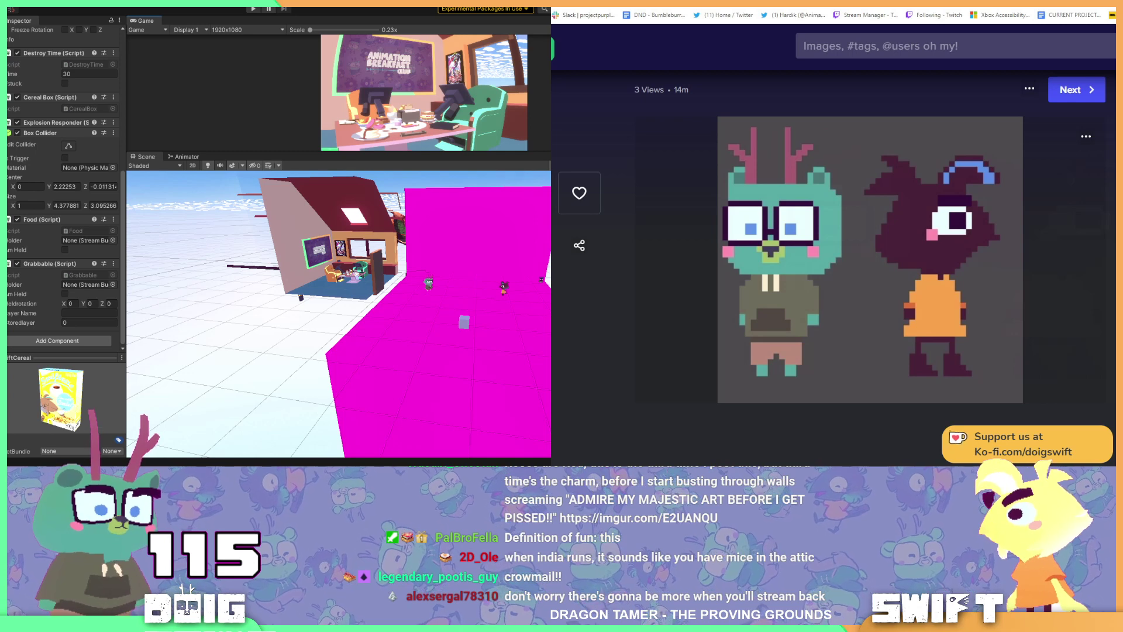
scroll(834, 263, "down", 1)
scroll(833, 263, "up", 2)
scroll(833, 263, "down", 1)
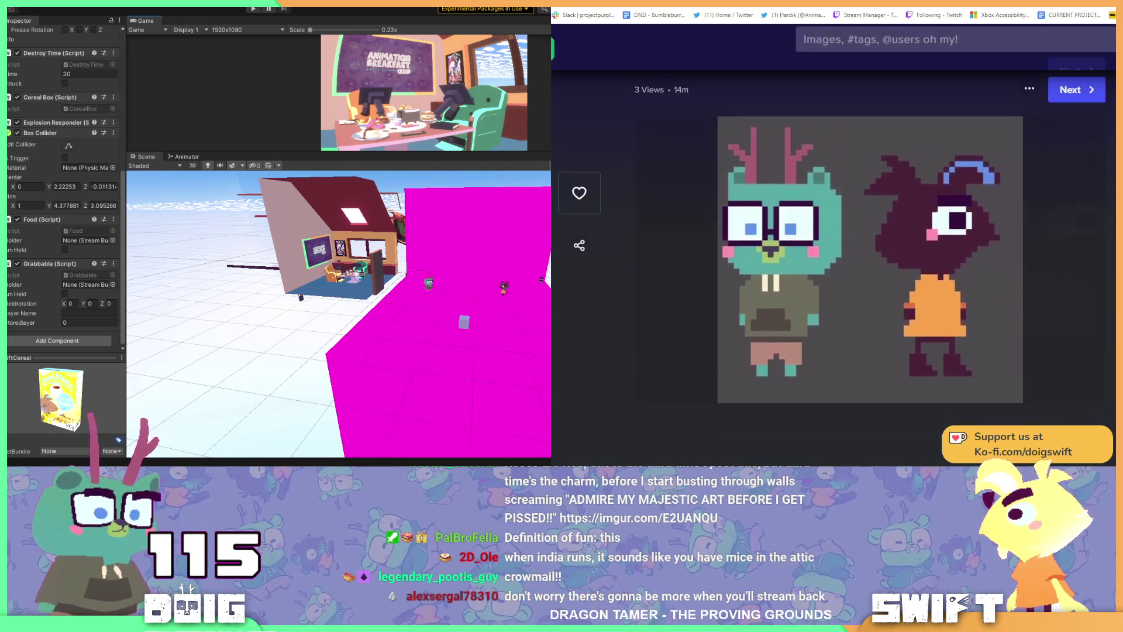
scroll(834, 264, "up", 1)
scroll(834, 263, "down", 1)
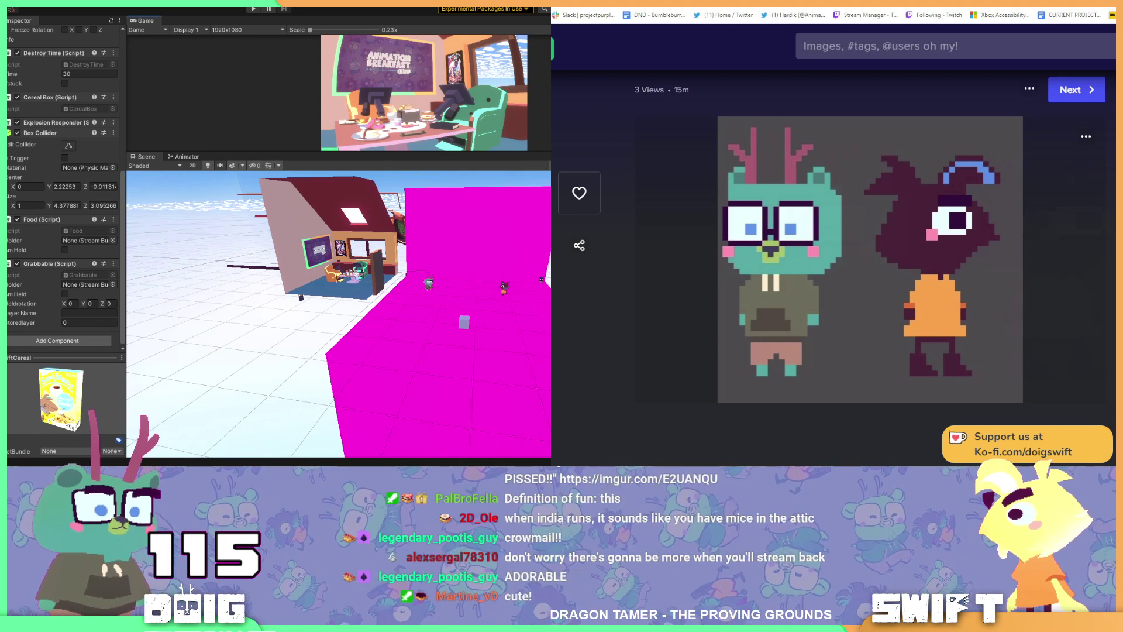
scroll(834, 264, "up", 1)
scroll(833, 263, "down", 1)
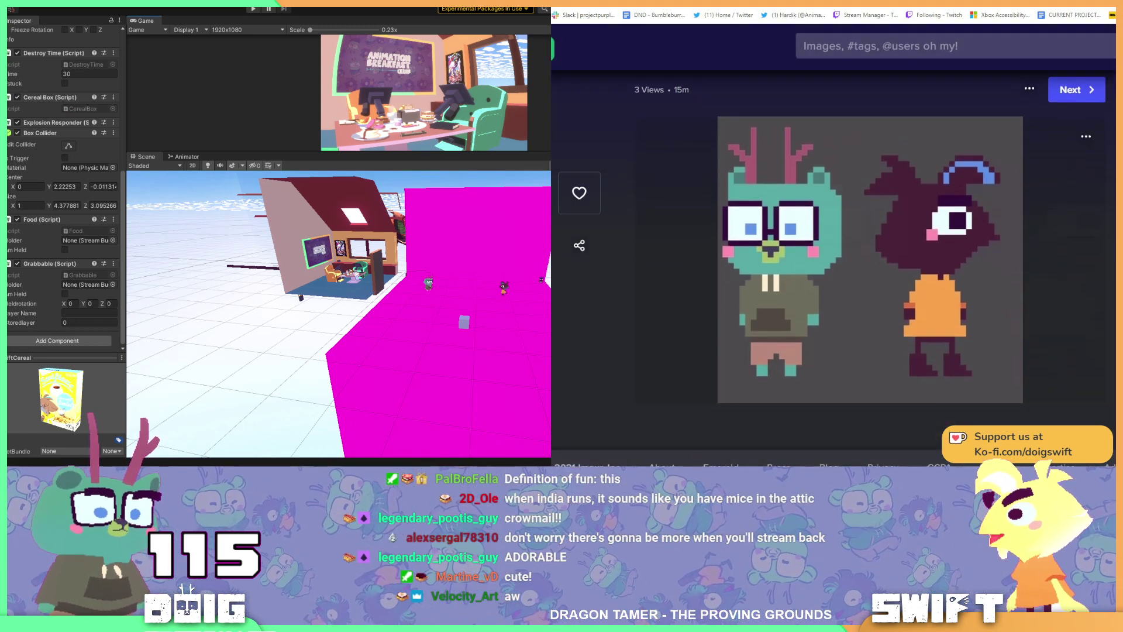
scroll(833, 263, "up", 1)
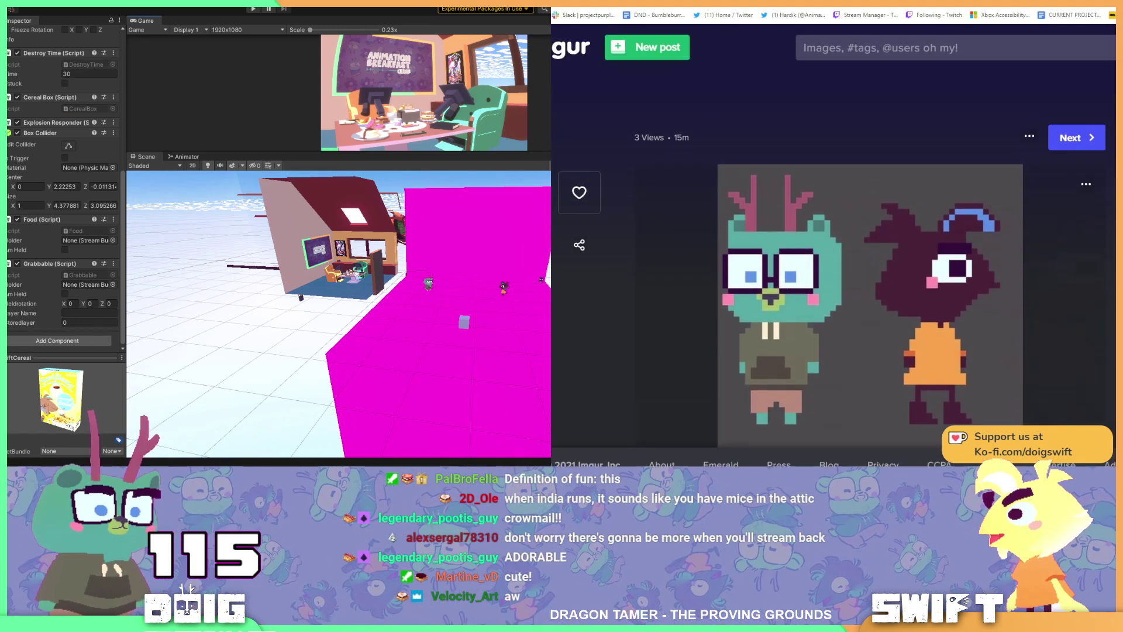
scroll(834, 263, "down", 1)
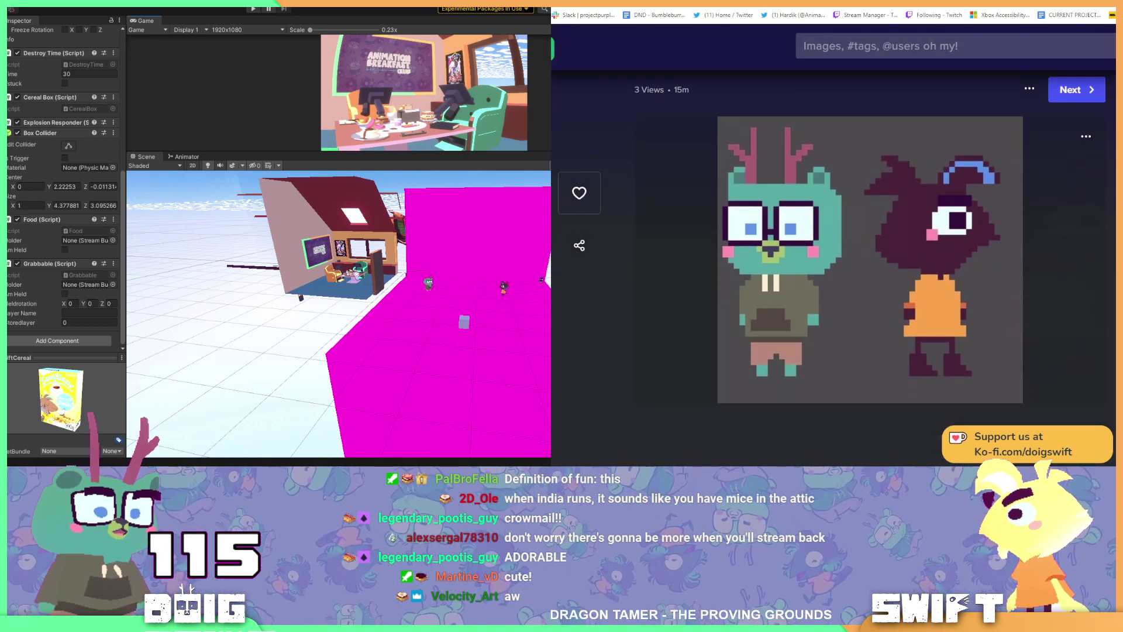
scroll(833, 263, "down", 1)
scroll(834, 263, "up", 2)
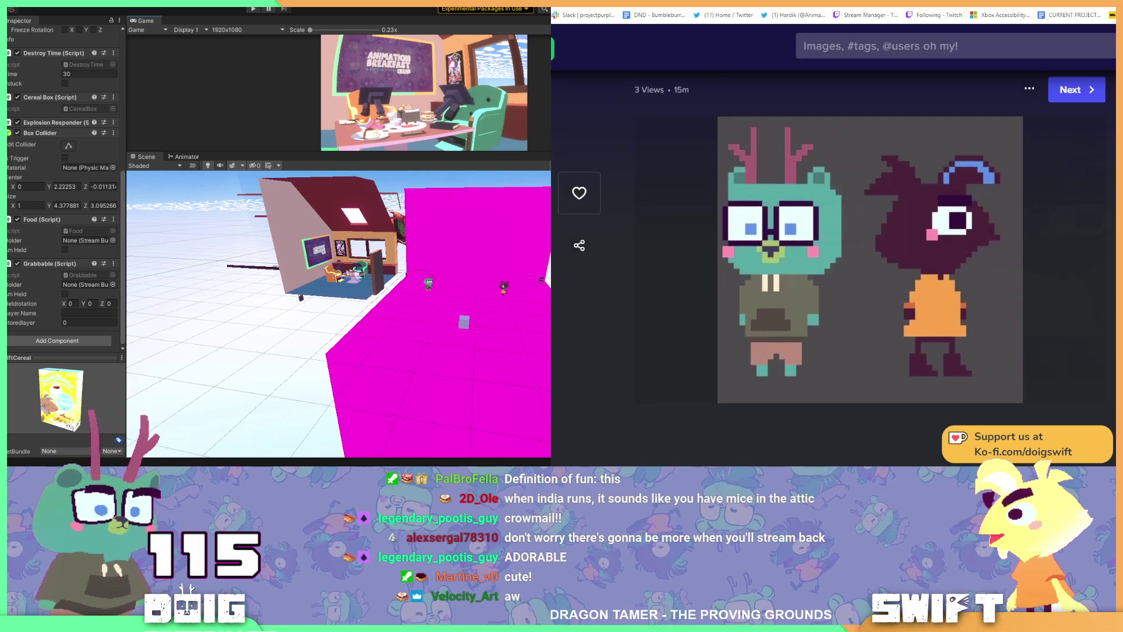
scroll(834, 263, "down", 1)
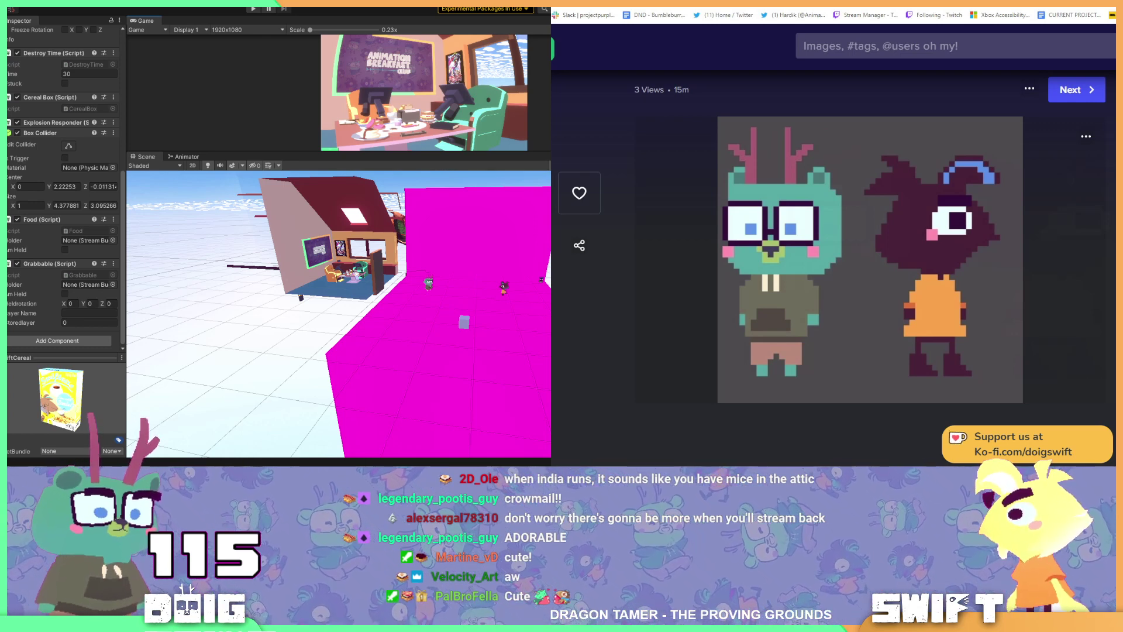
scroll(870, 258, "up", 1)
scroll(870, 257, "down", 1)
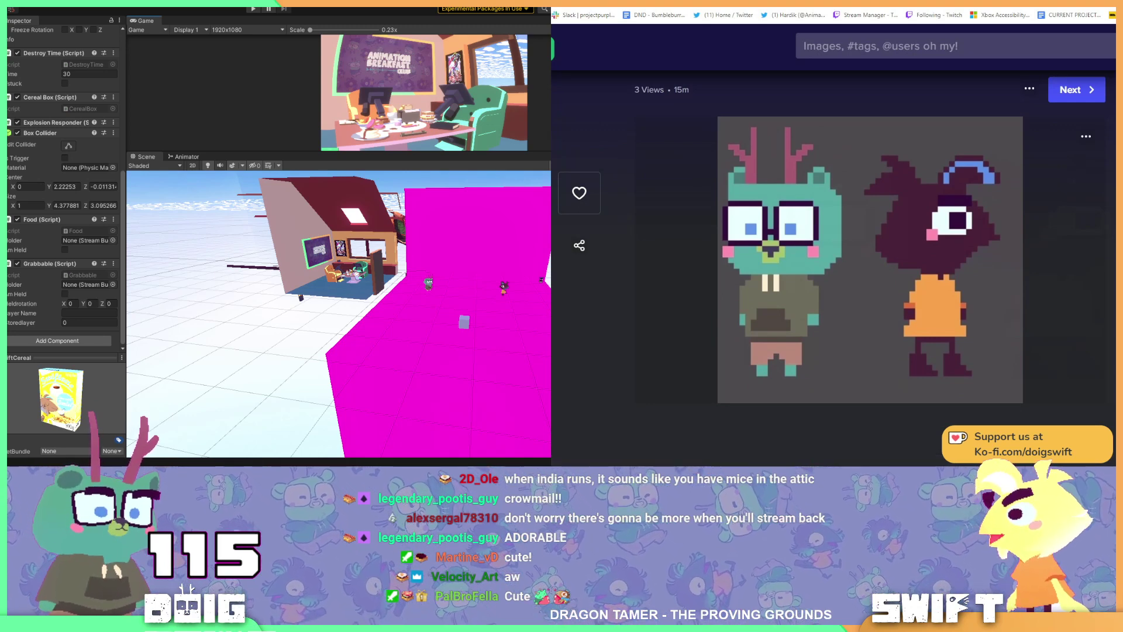
scroll(869, 248, "up", 1)
scroll(869, 249, "down", 1)
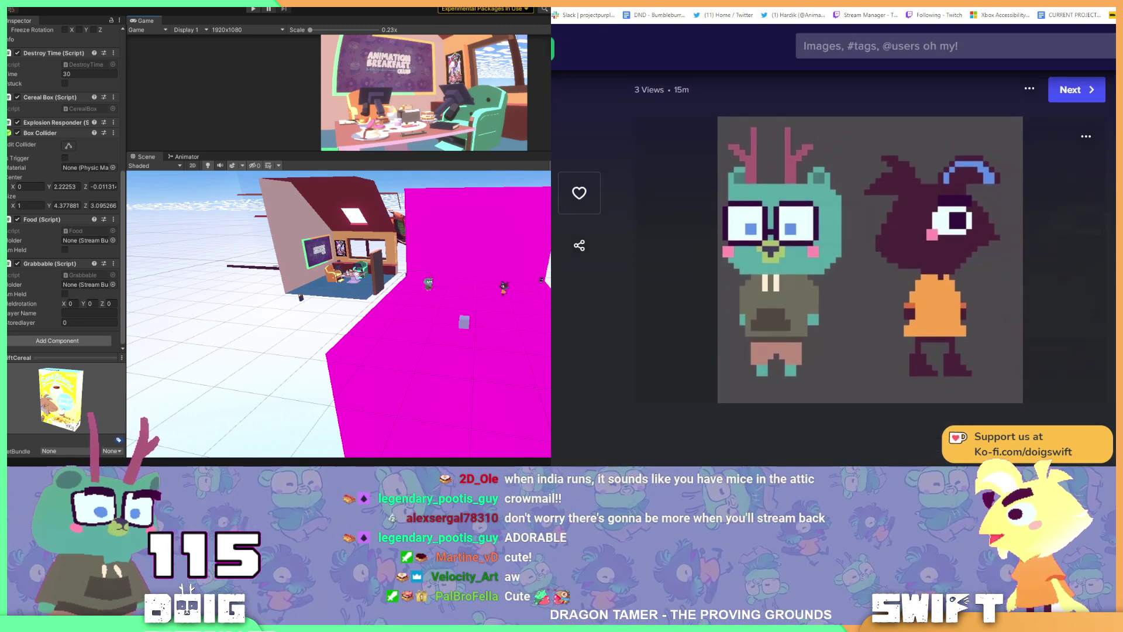
scroll(870, 258, "down", 1)
scroll(870, 257, "up", 1)
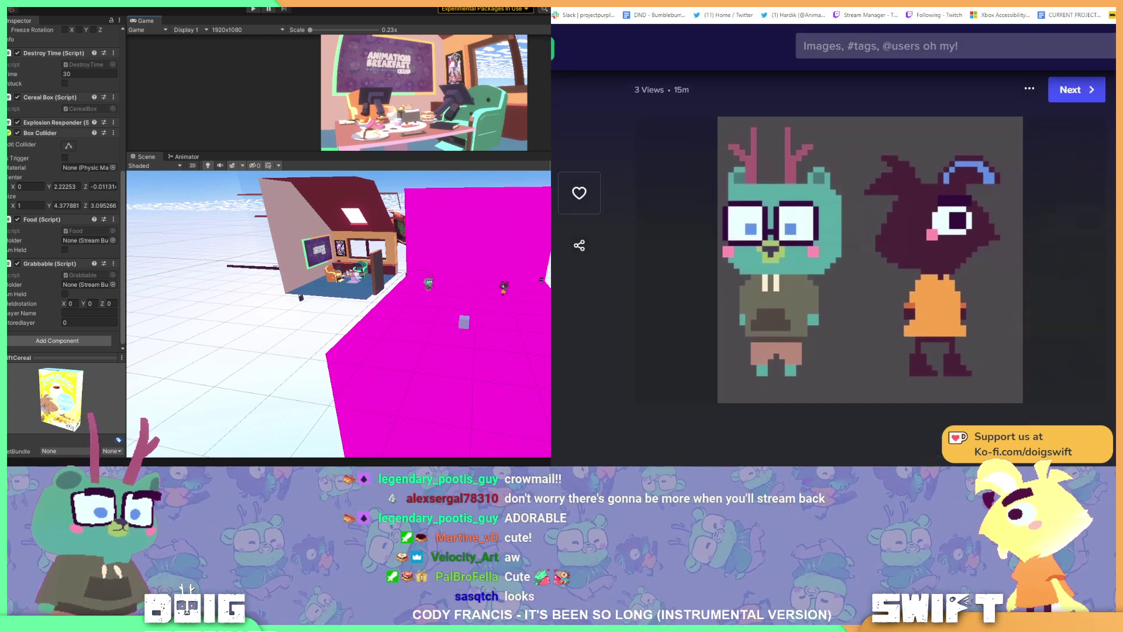
- Switch from the Imgur browser back to the Photoshop comic page
key("alt+Tab")
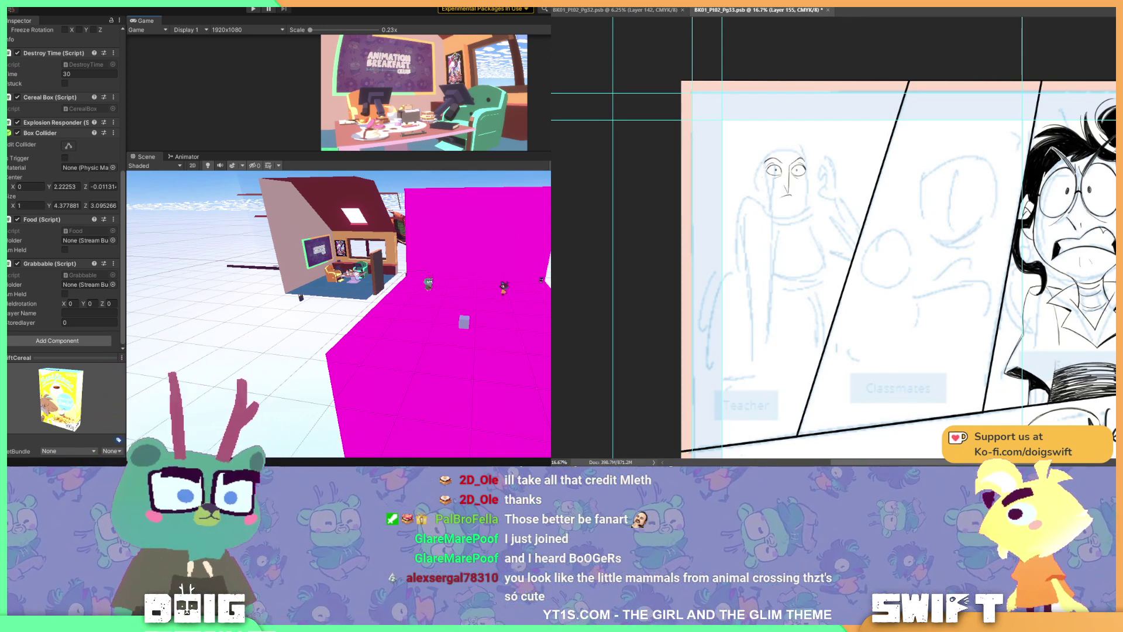
left_click_drag(762, 173, 757, 190)
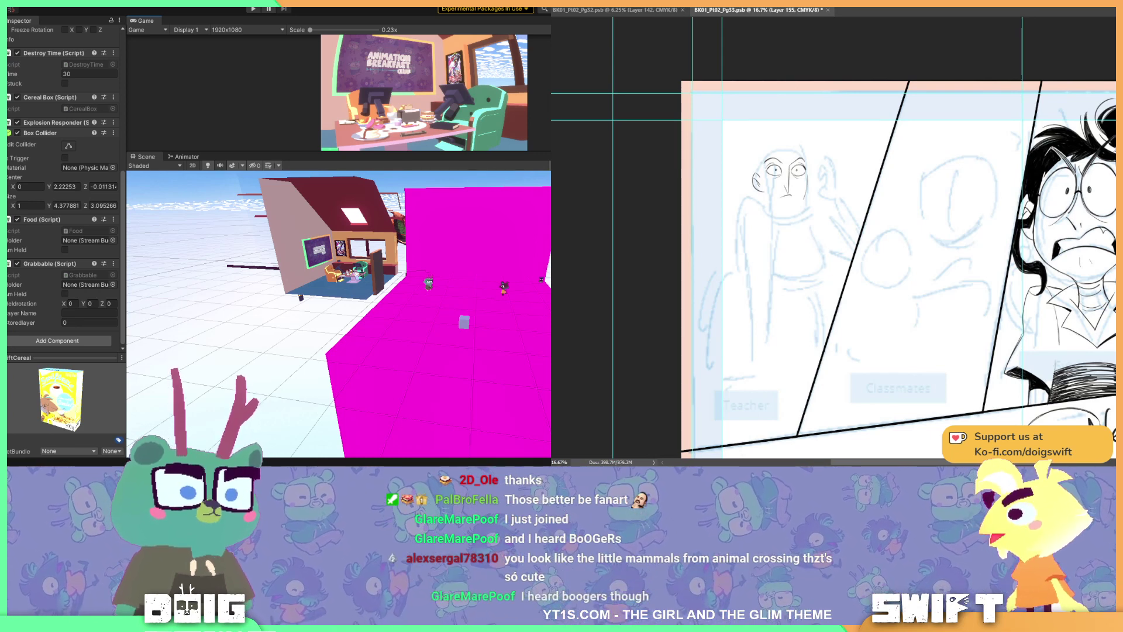
mouse_move(766, 177)
left_mouse_down()
mouse_move(760, 200)
mouse_move(787, 210)
left_mouse_up()
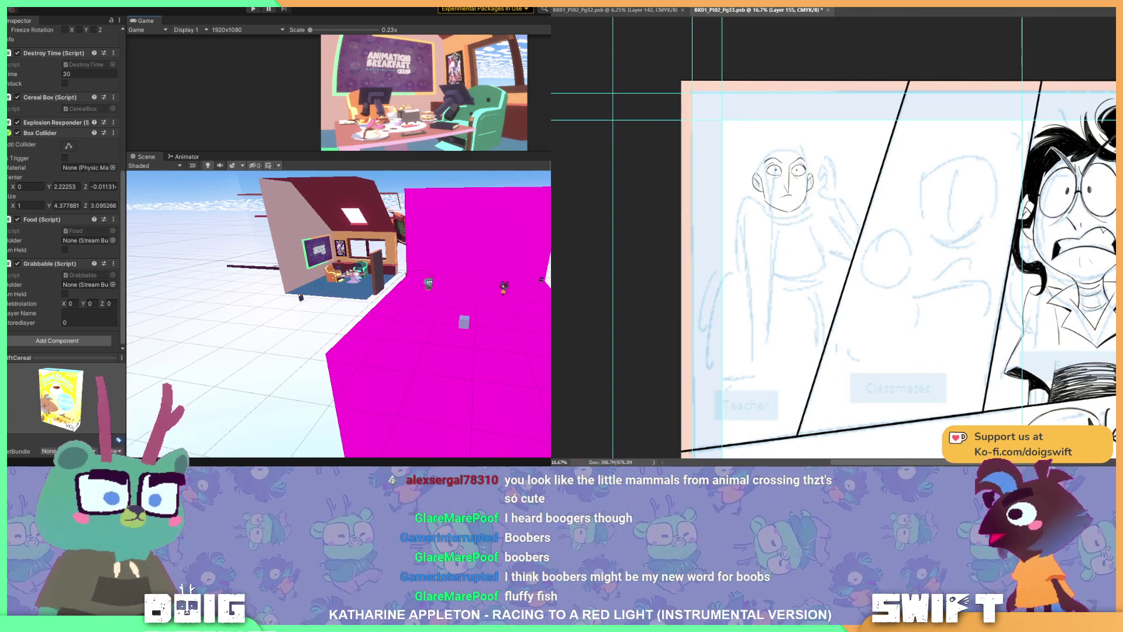
key("Tab")
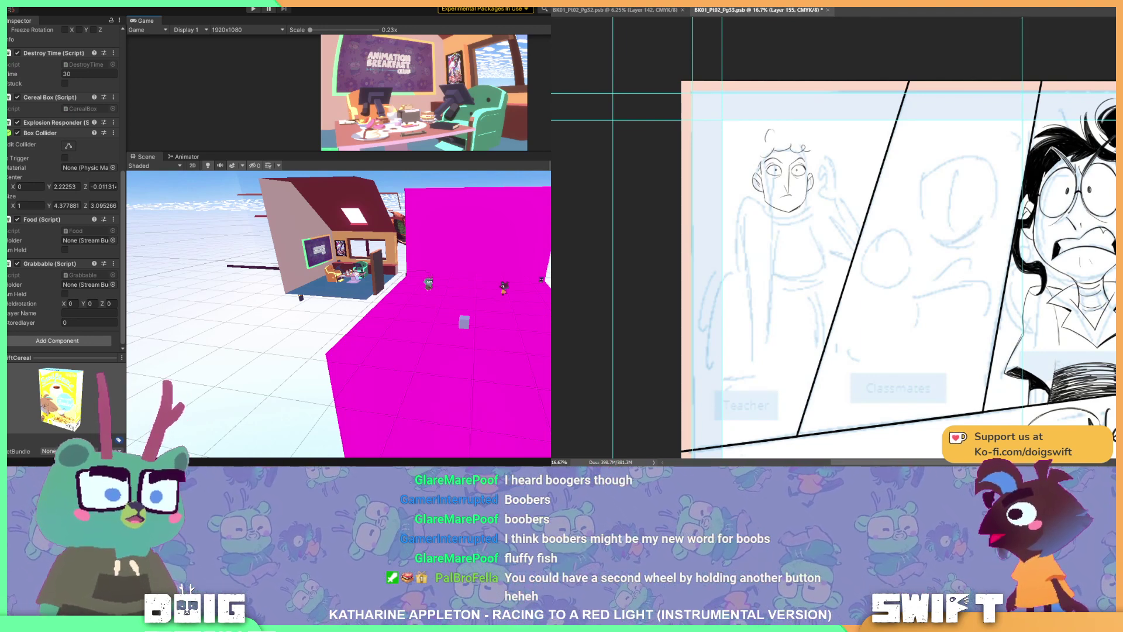
left_click_drag(776, 131, 818, 124)
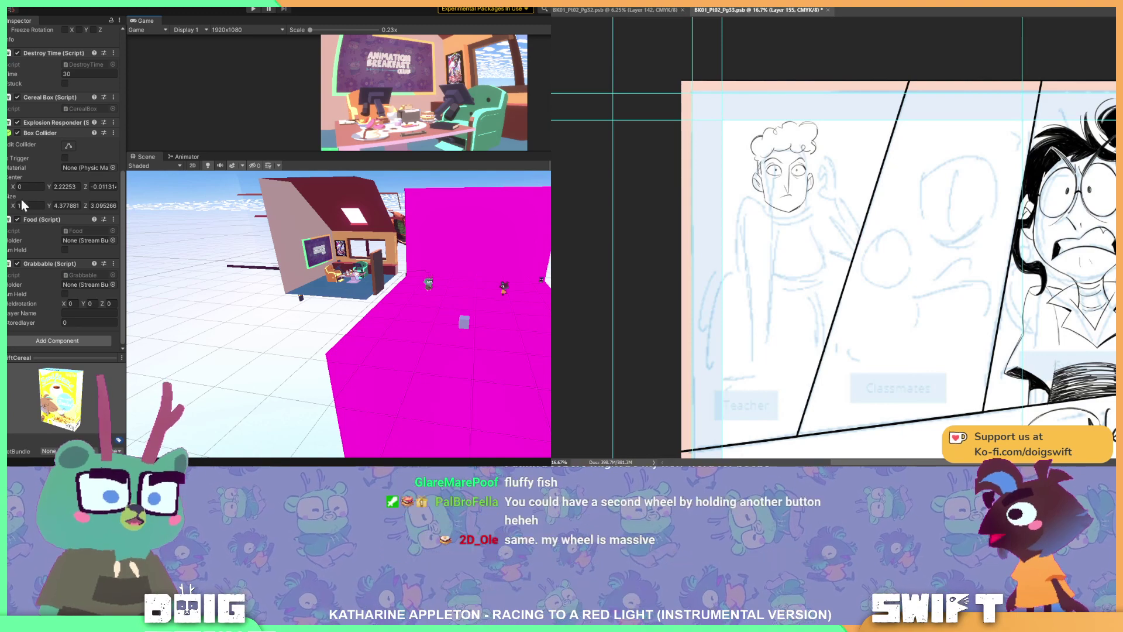
- Search the Start menu for 'blender', then switch to the already open Blender window
key("super")
type("blender")
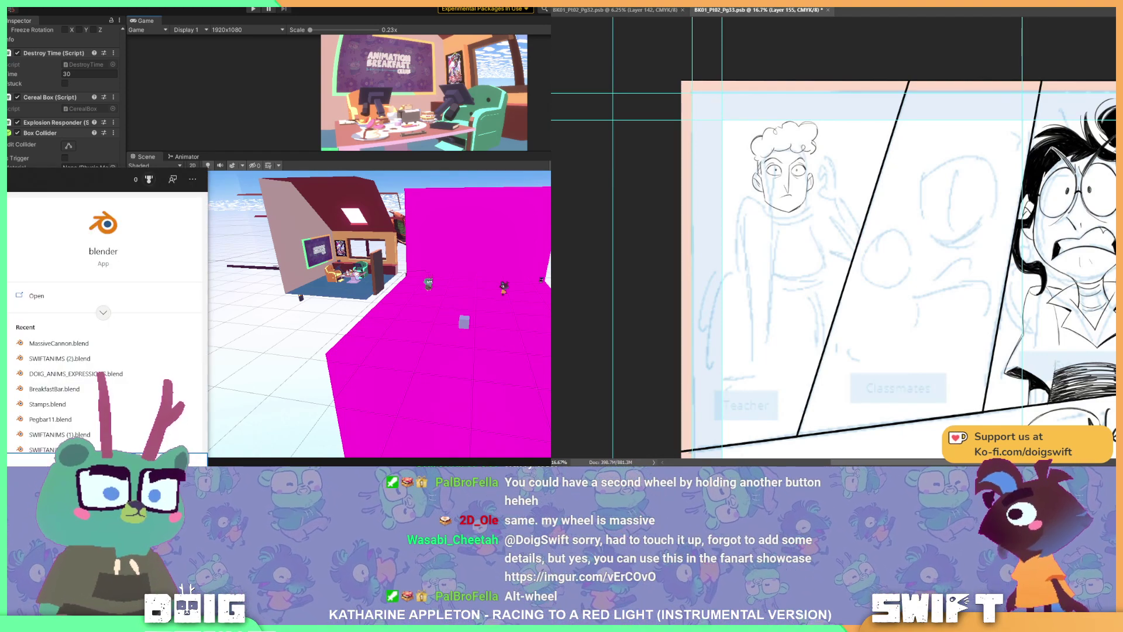
key("Return")
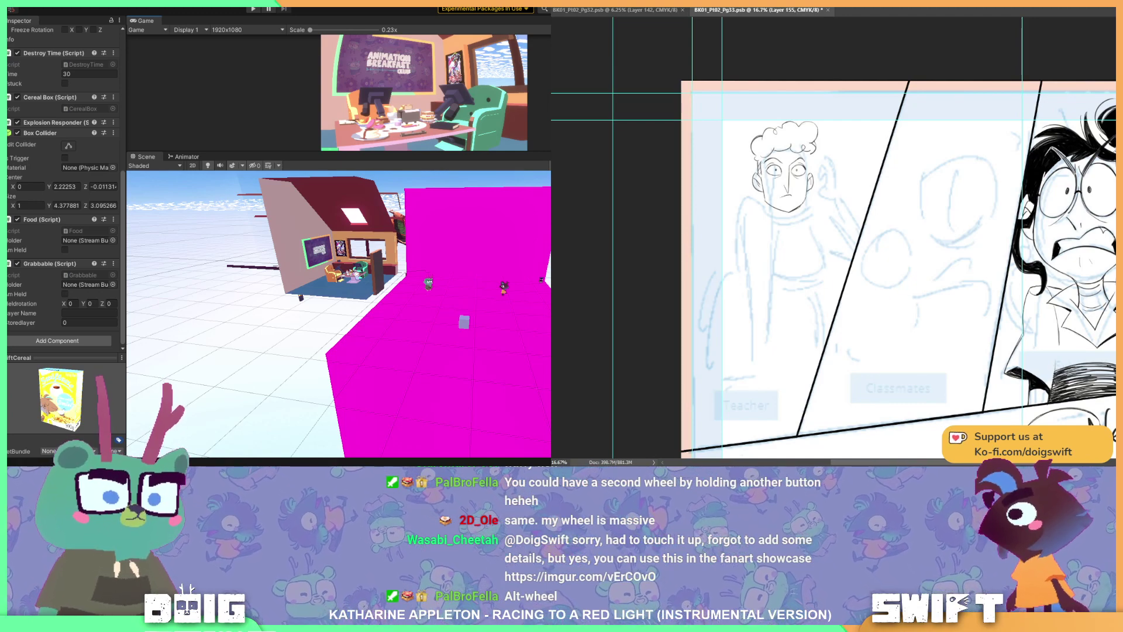
key("alt+Tab")
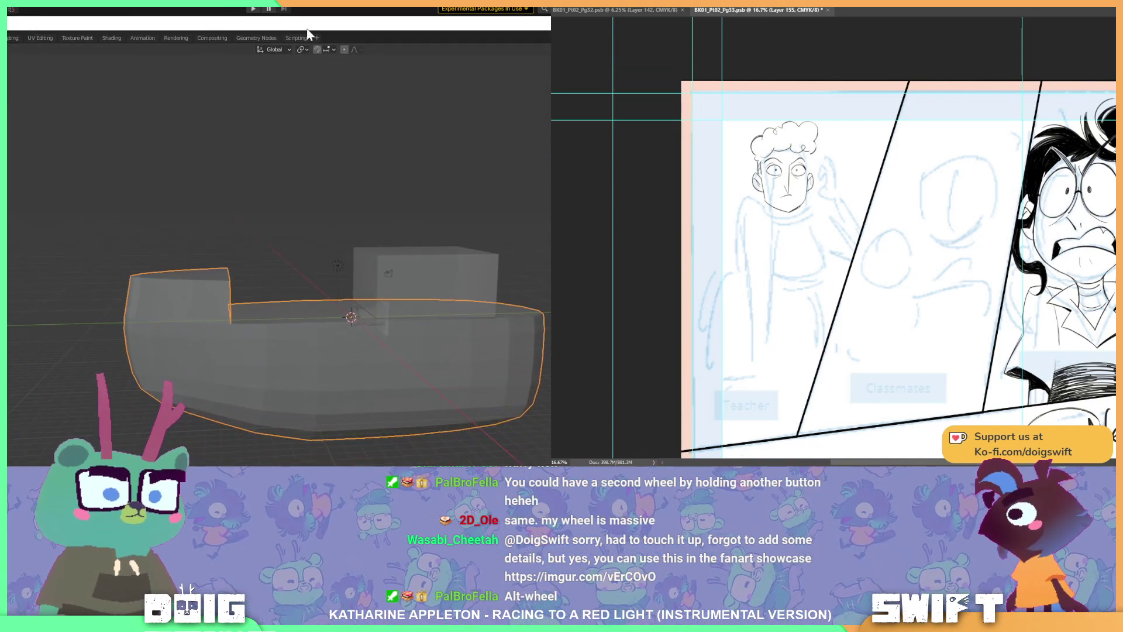
mouse_move(225, 207)
middle_mouse_down()
mouse_move(155, 204)
mouse_move(234, 203)
middle_mouse_up()
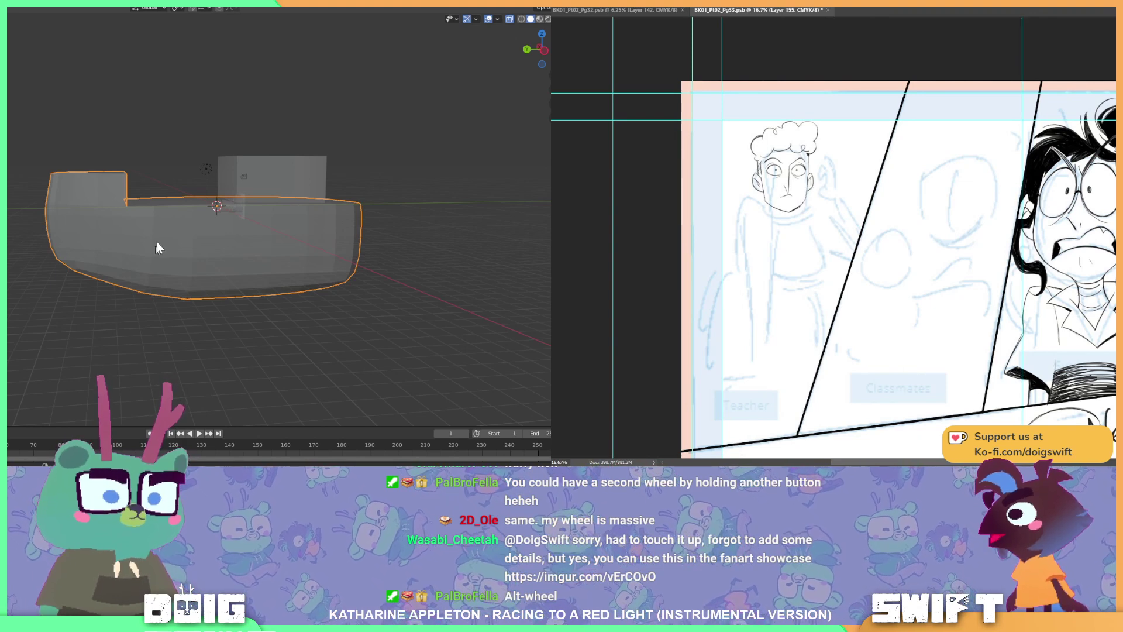
scroll(157, 244, "up", 2)
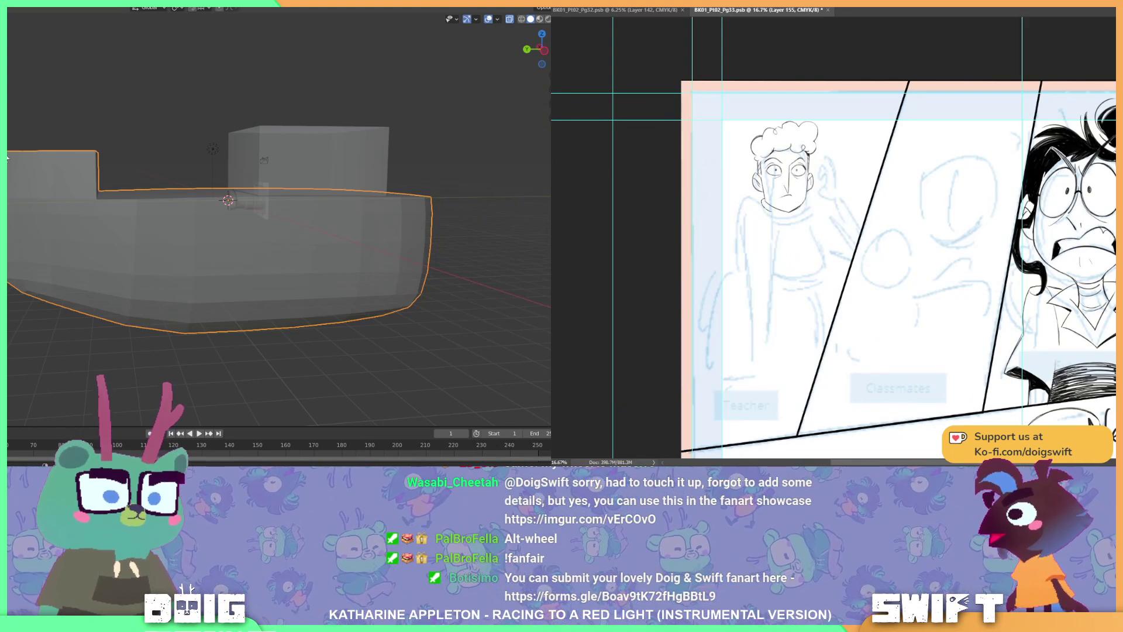
left_click_drag(773, 216, 802, 214)
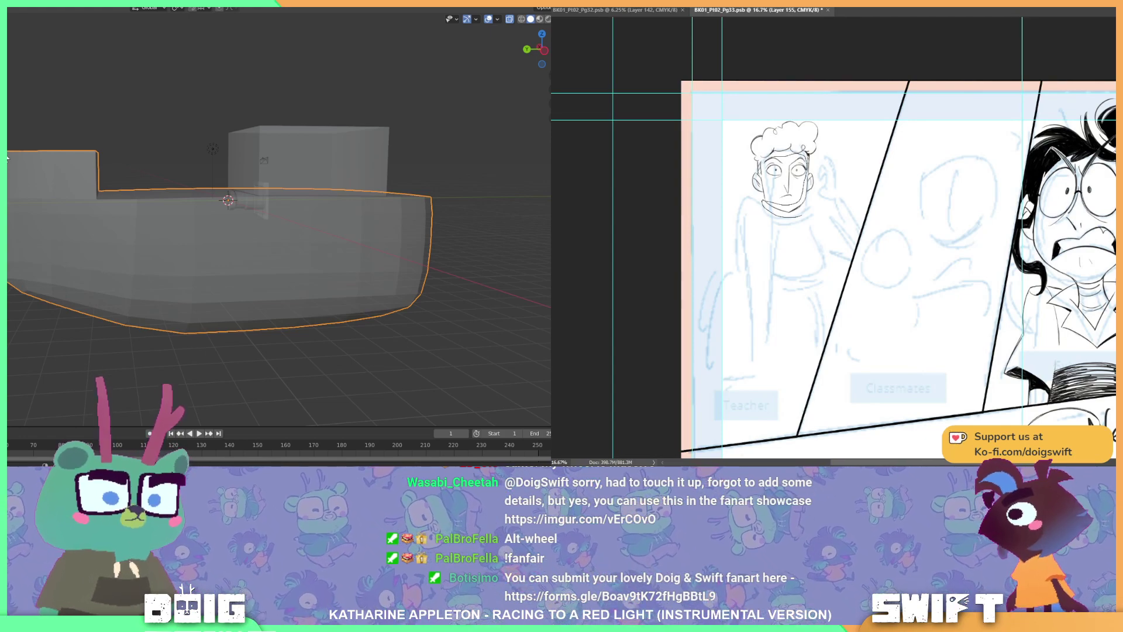
mouse_move(227, 215)
middle_mouse_down()
mouse_move(287, 240)
mouse_move(240, 238)
mouse_move(243, 215)
mouse_move(213, 243)
mouse_move(231, 225)
middle_mouse_up()
- Select the small cylindrical piece and rotate it around the Z axis
left_click(153, 226)
left_click(156, 228)
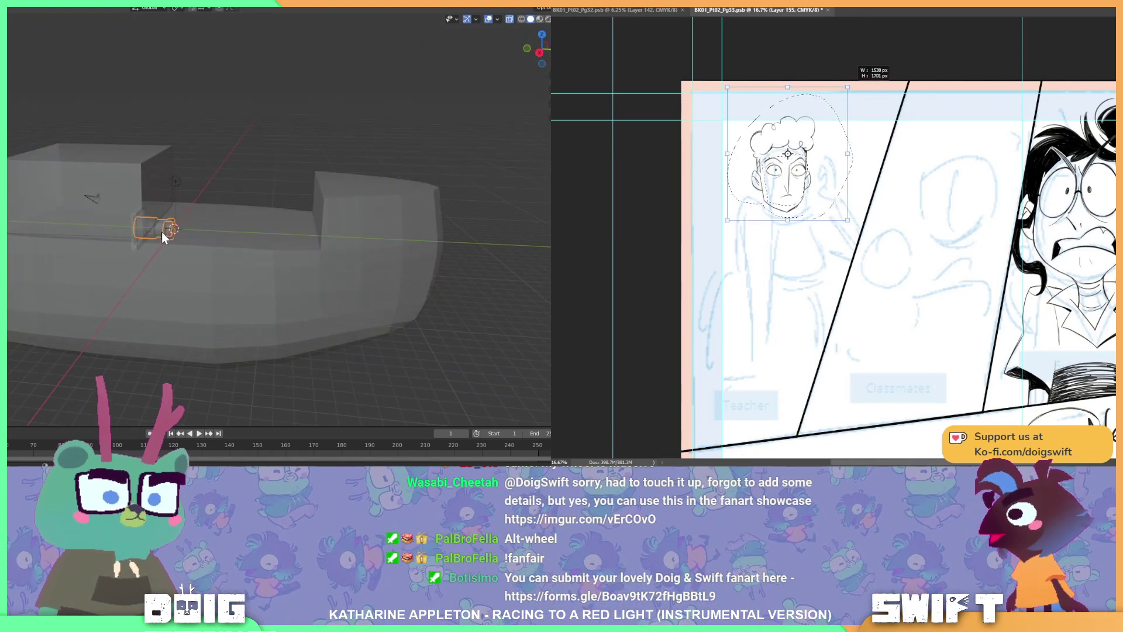
mouse_move(201, 208)
middle_mouse_down()
mouse_move(185, 241)
mouse_move(131, 243)
mouse_move(205, 229)
middle_mouse_up()
key("r")
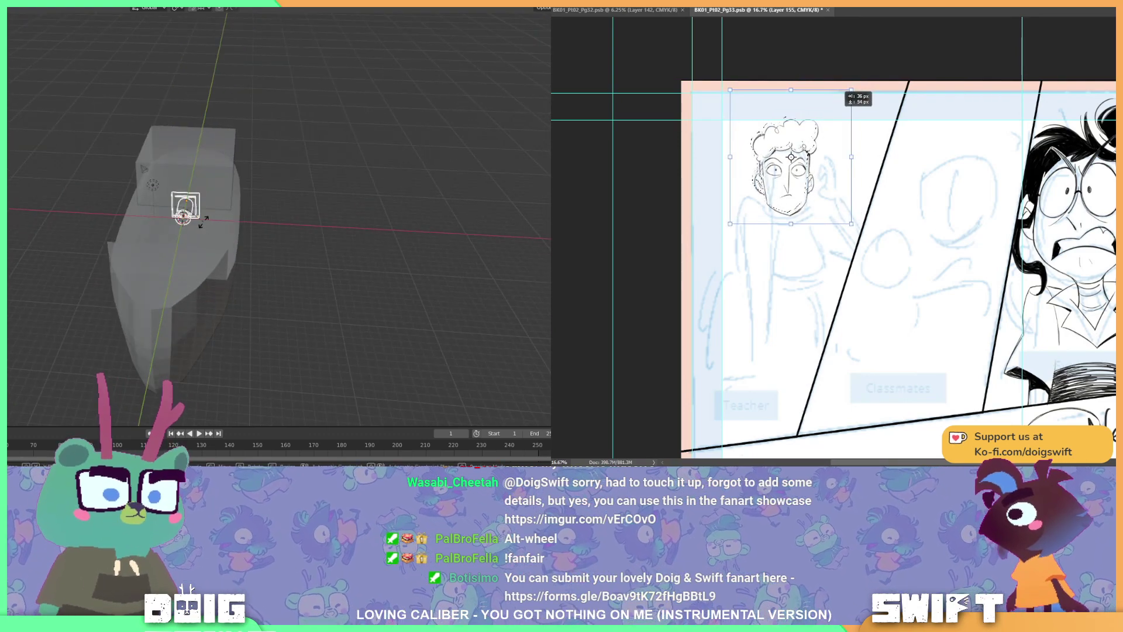
key("z")
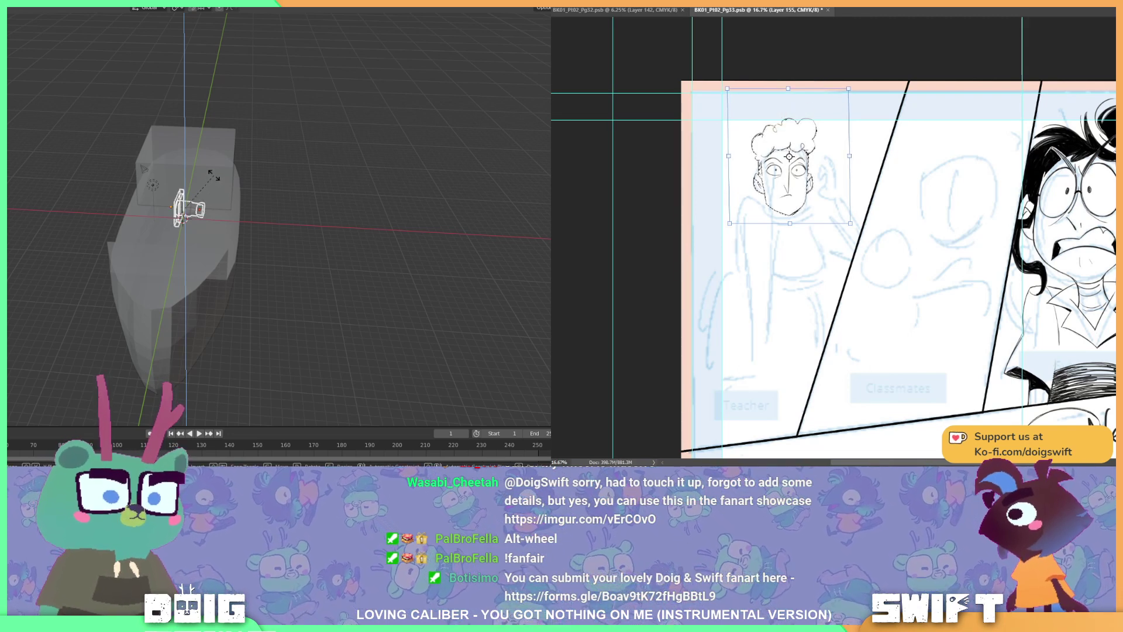
key("Return")
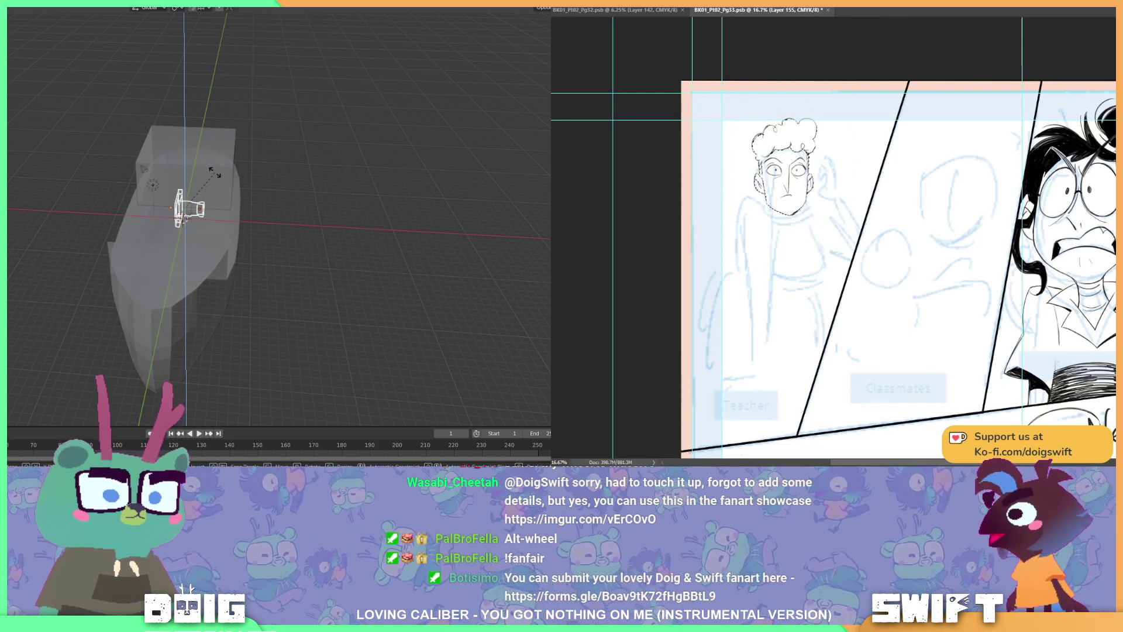
left_click(216, 169)
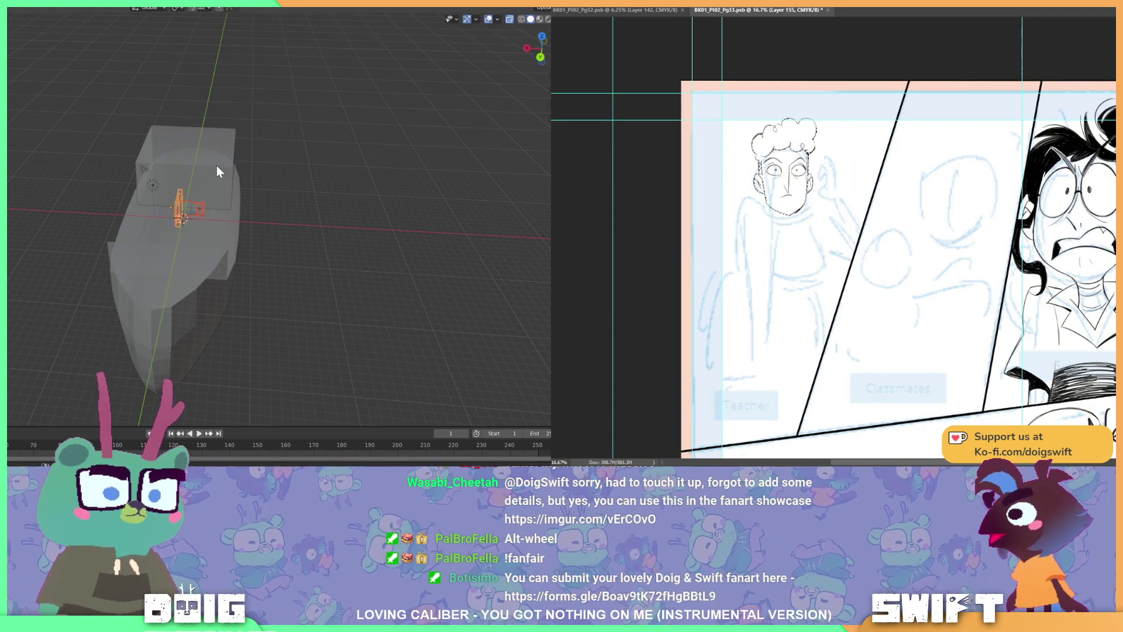
- Move the cannon mount along X, then reposition it against the hull front
key("g")
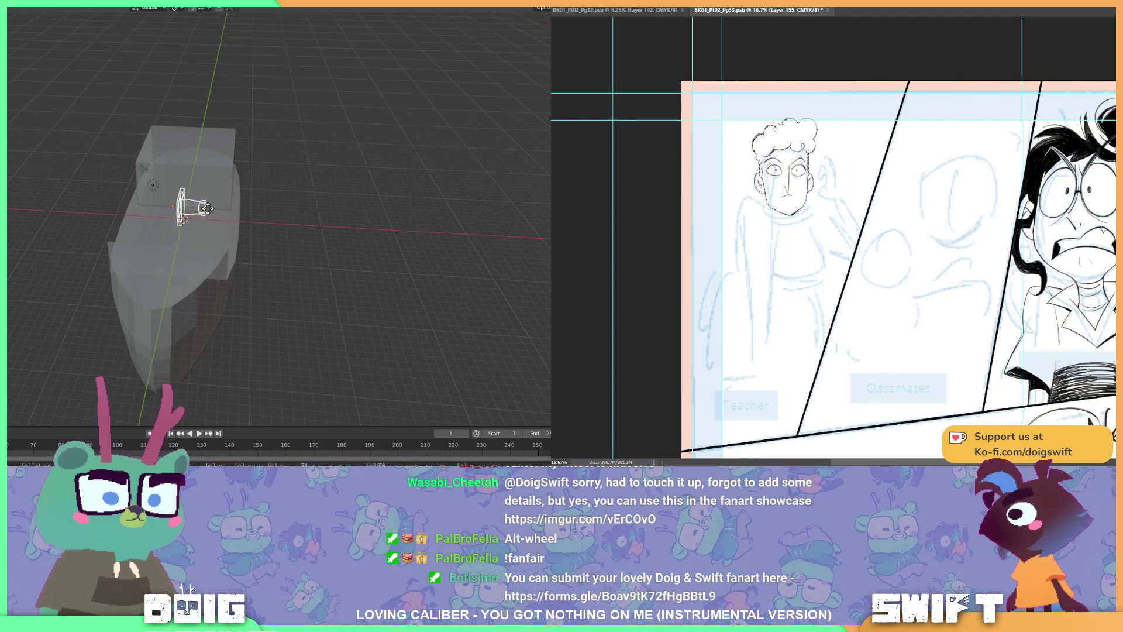
key("x")
left_click(257, 228)
mouse_move(257, 228)
middle_mouse_down()
mouse_move(237, 226)
mouse_move(234, 243)
mouse_move(259, 215)
middle_mouse_up()
scroll(246, 252, "up", 3)
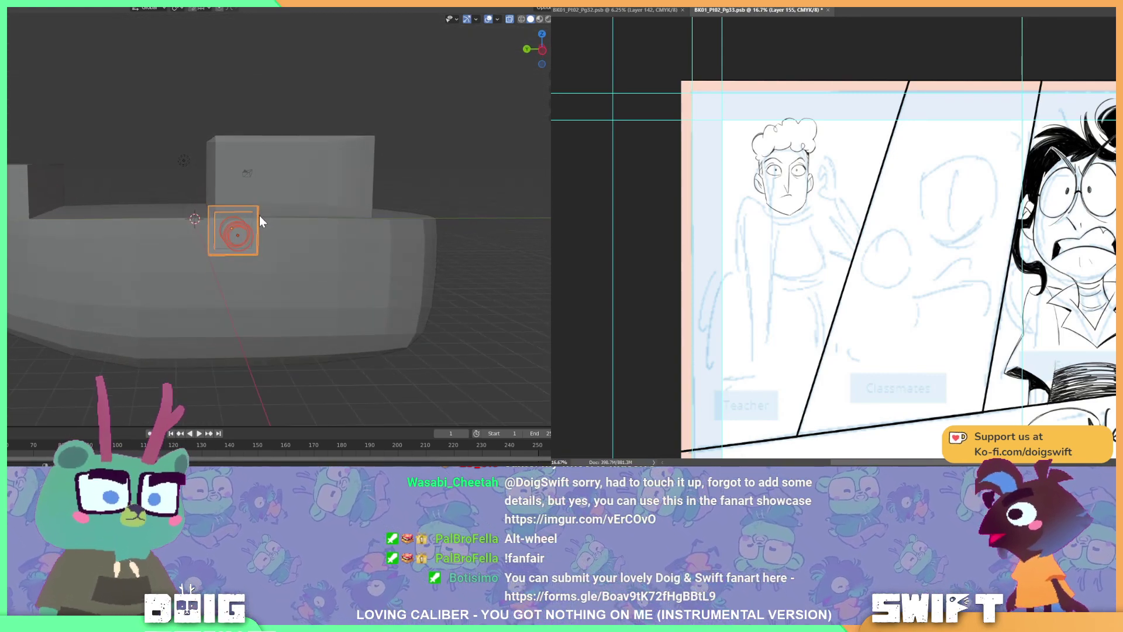
key("g")
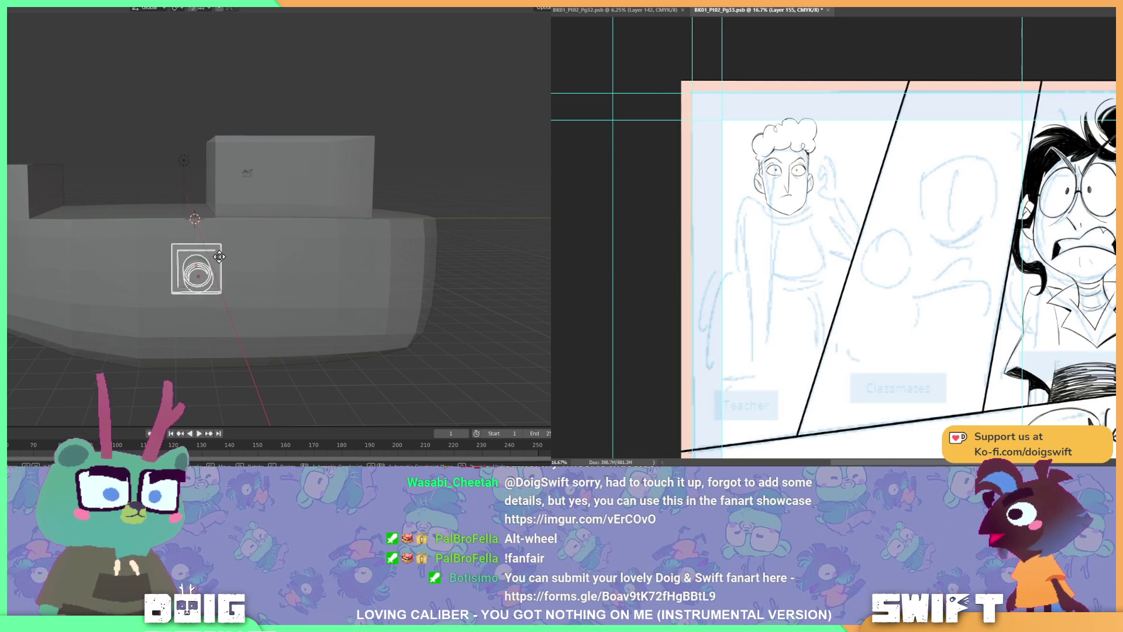
left_click(227, 255)
middle_click_drag(226, 257, 134, 261)
- Move the cannon mount and nudge it sideways against the side of the hull
key("g")
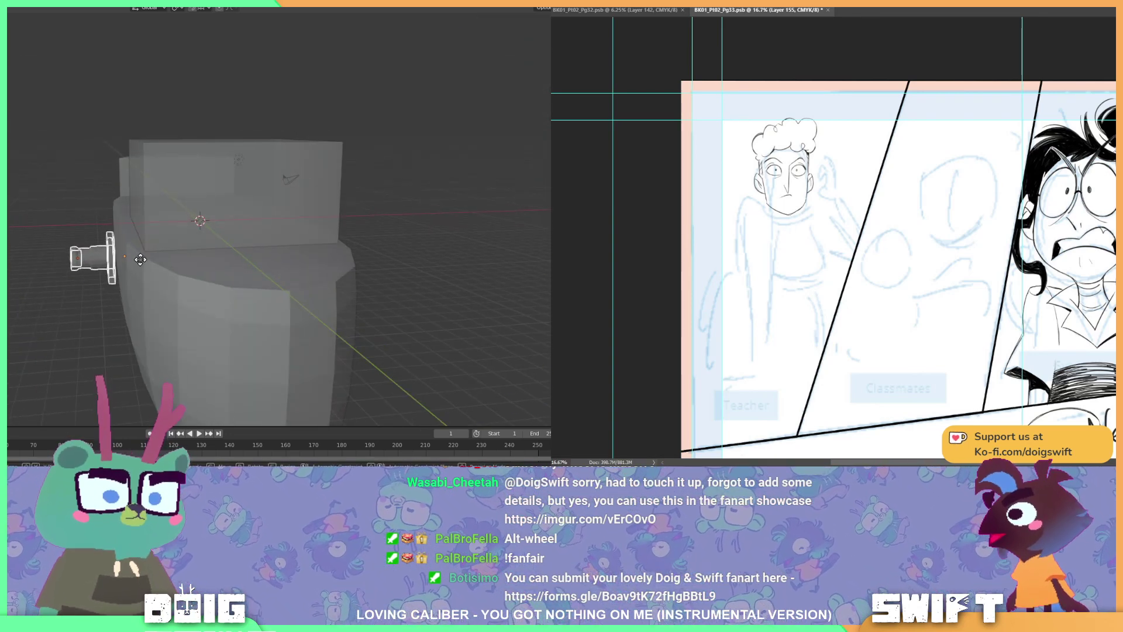
left_click(149, 265)
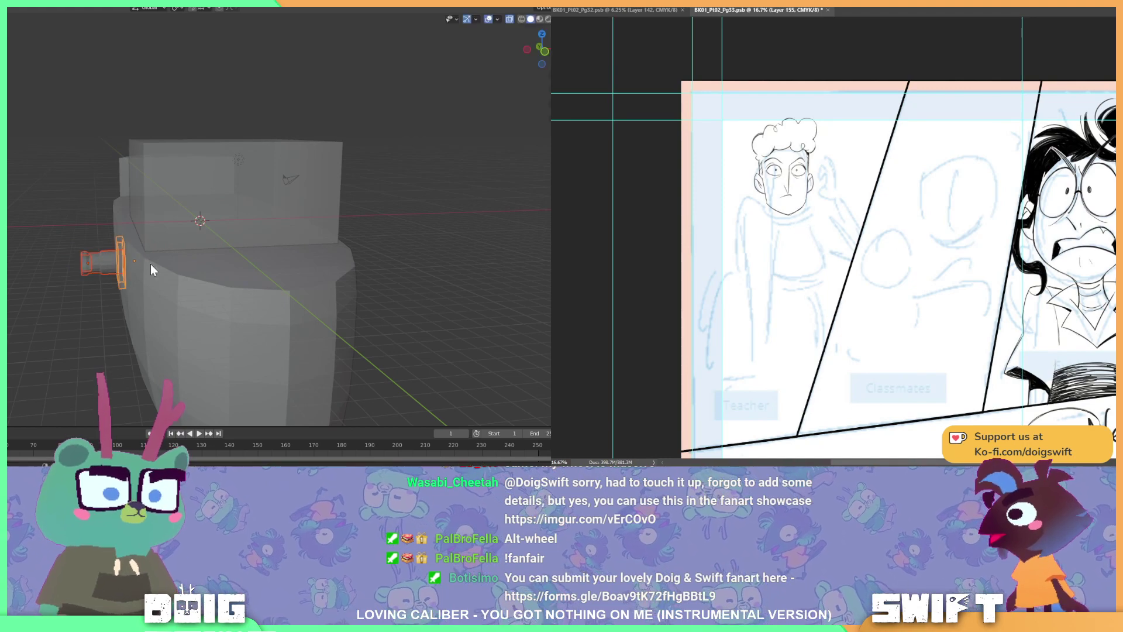
mouse_move(150, 265)
middle_mouse_down()
mouse_move(247, 258)
mouse_move(223, 275)
mouse_move(147, 259)
middle_mouse_up()
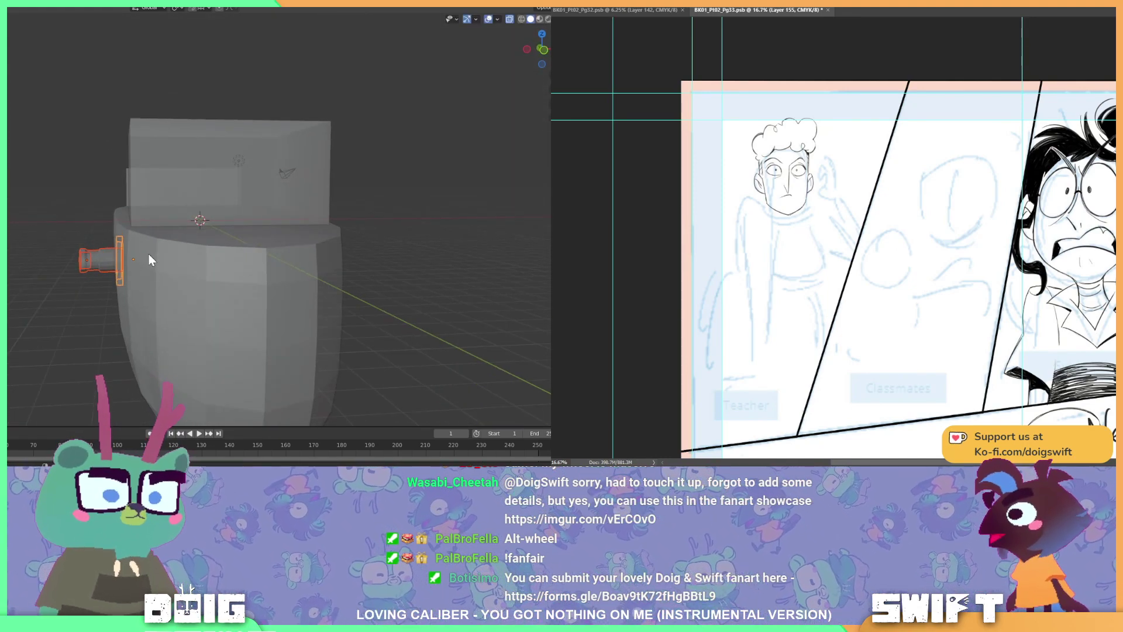
key("g")
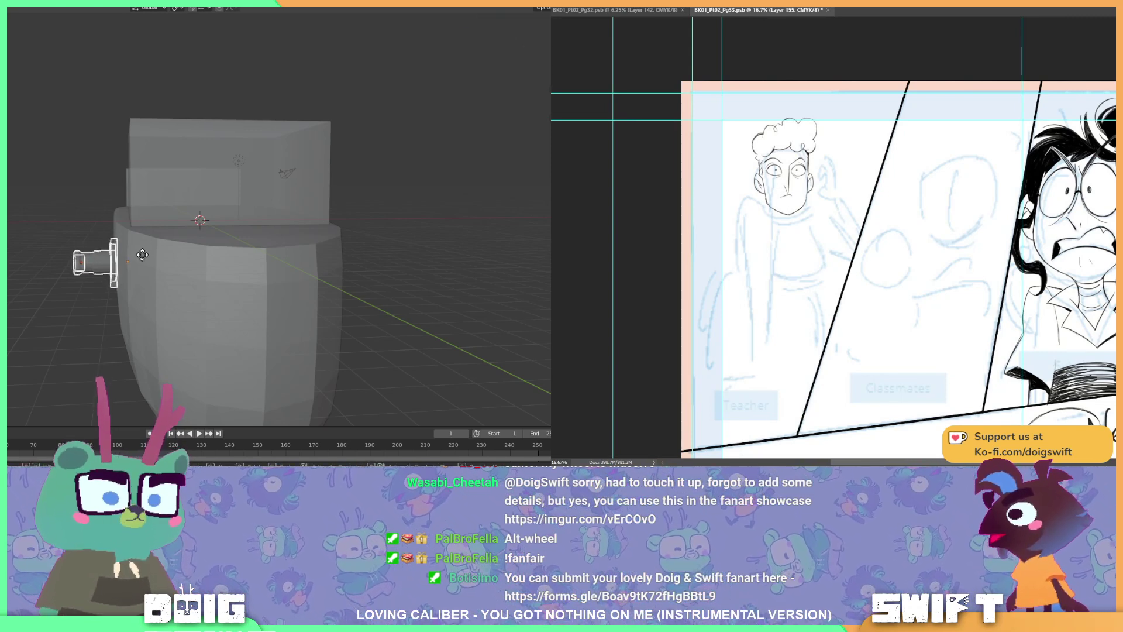
left_click(147, 253)
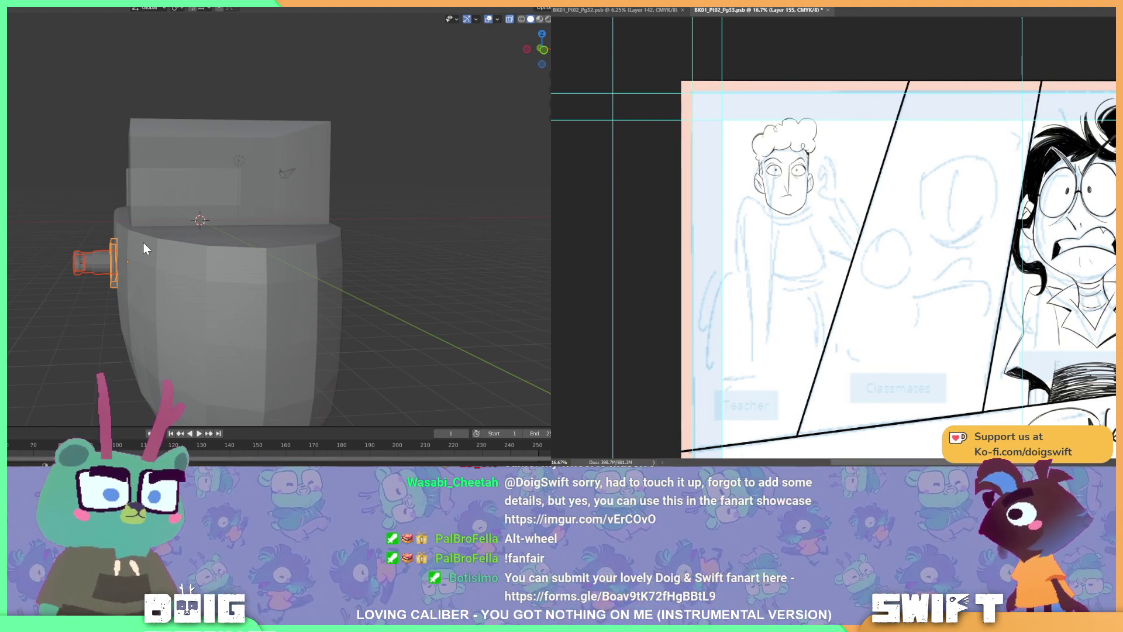
- In X-ray view, tilt the square mounting plate on X and slide it along X flush with the hull
left_click(115, 273)
scroll(119, 277, "up", 3)
mouse_move(116, 253)
middle_mouse_down()
mouse_move(150, 260)
mouse_move(116, 251)
middle_mouse_up()
key("alt+z")
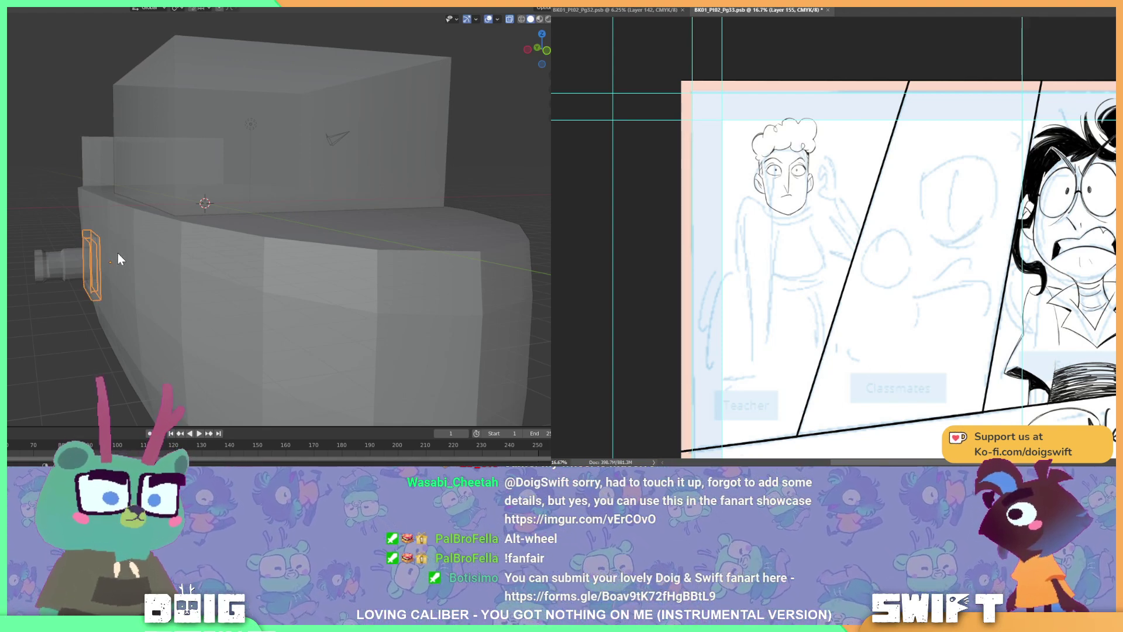
key("r")
key("x")
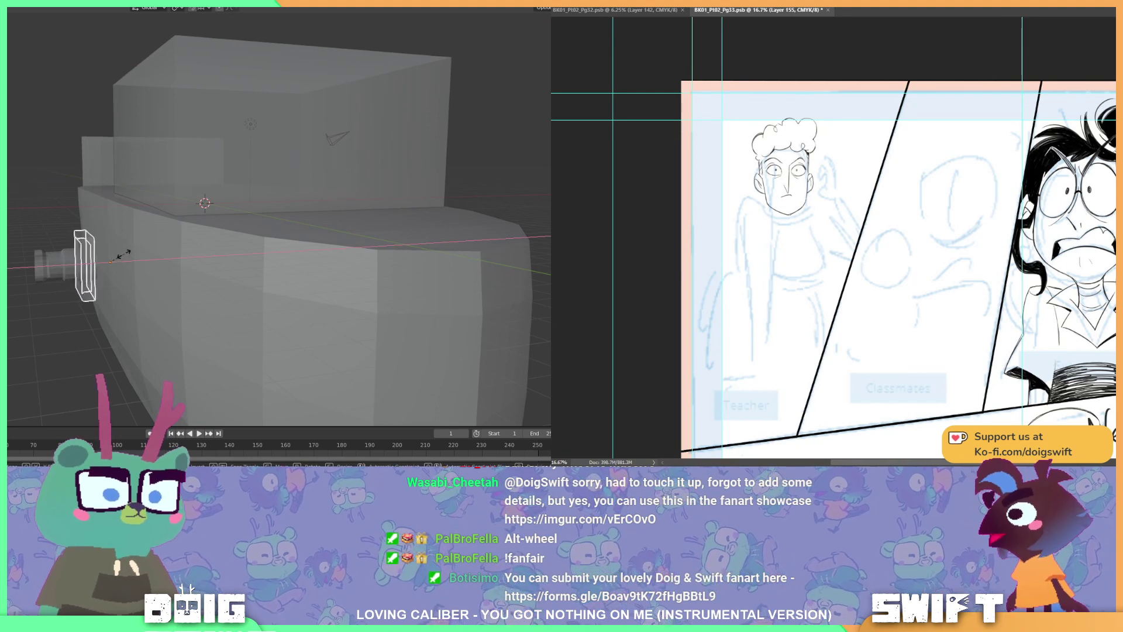
left_click(122, 255)
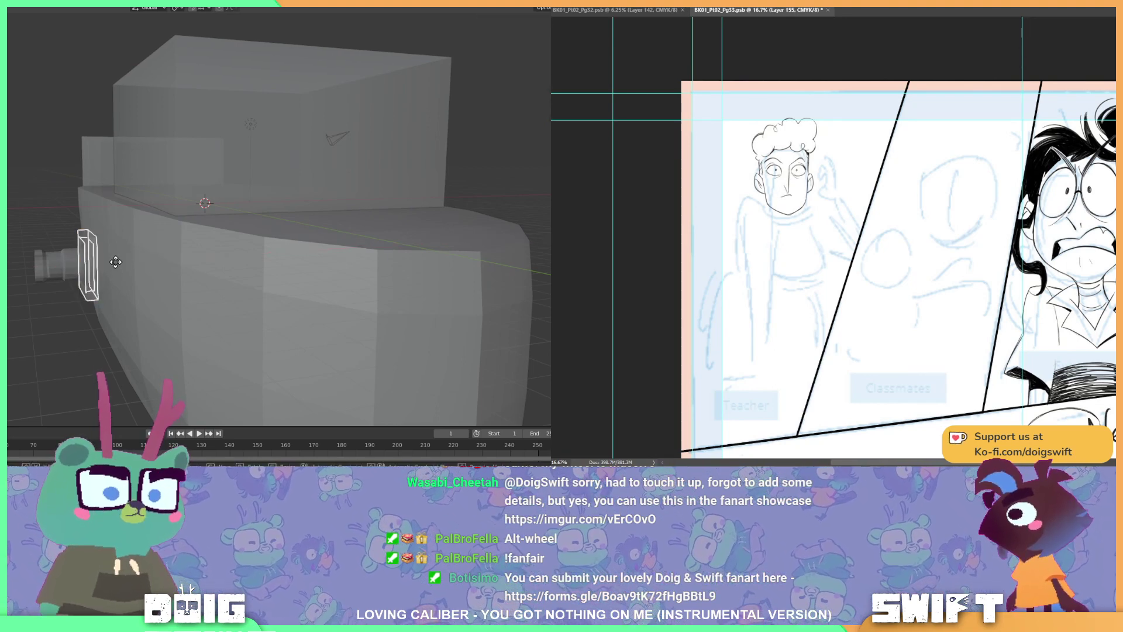
key("g")
key("x")
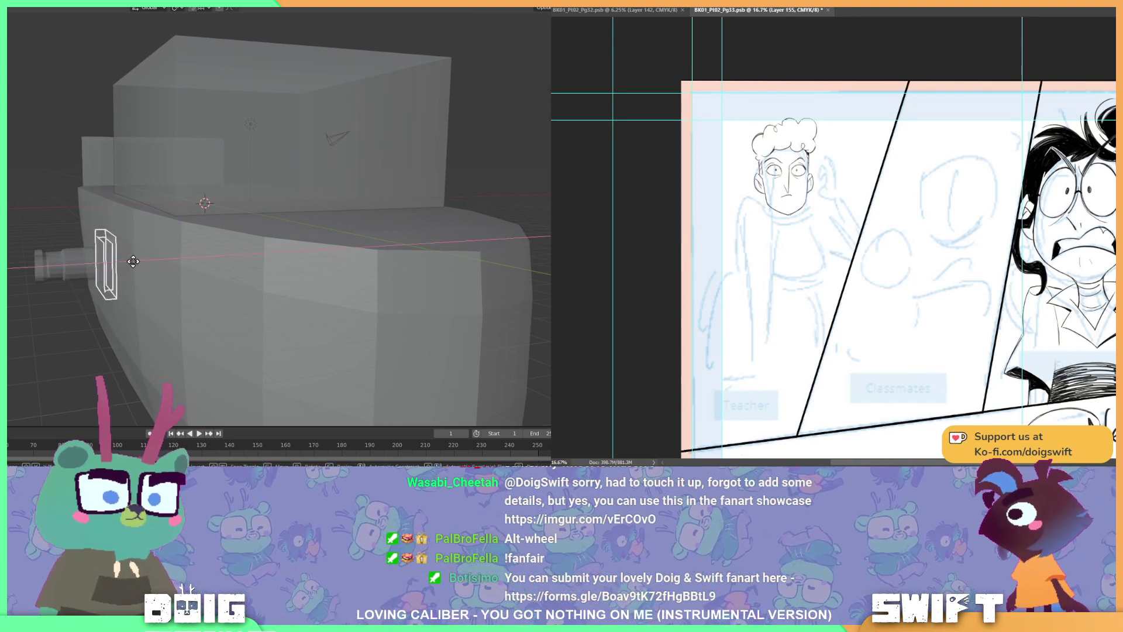
left_click(117, 279)
- Switch the viewport to Material Preview shading and look down on the boat
mouse_move(117, 273)
middle_mouse_down()
mouse_move(202, 276)
mouse_move(187, 265)
mouse_move(217, 223)
middle_mouse_up()
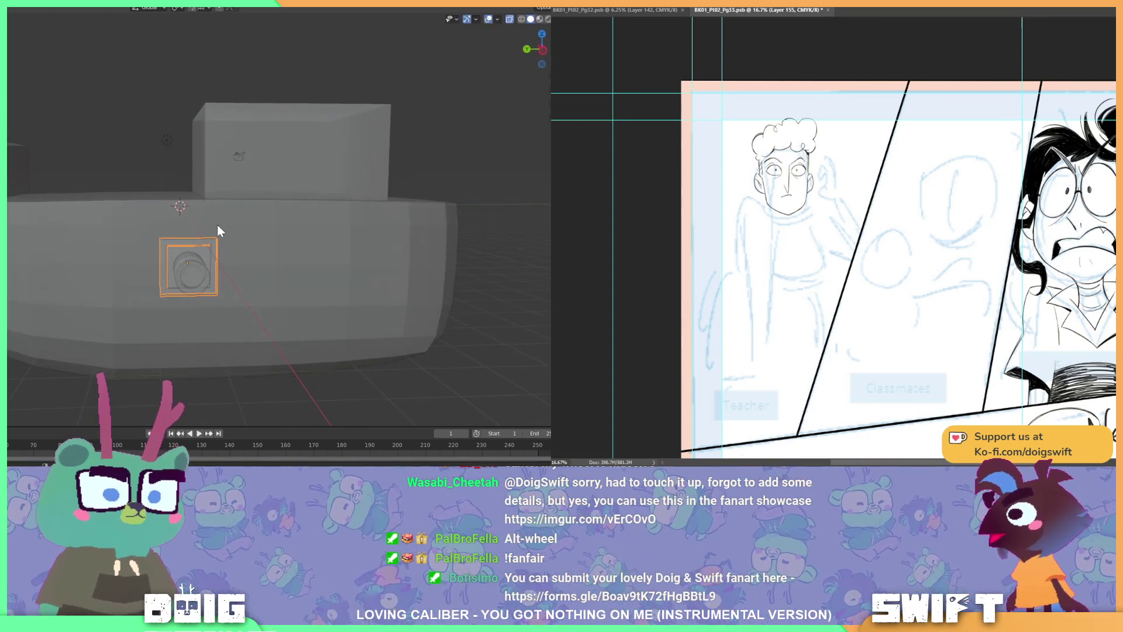
left_click(540, 18)
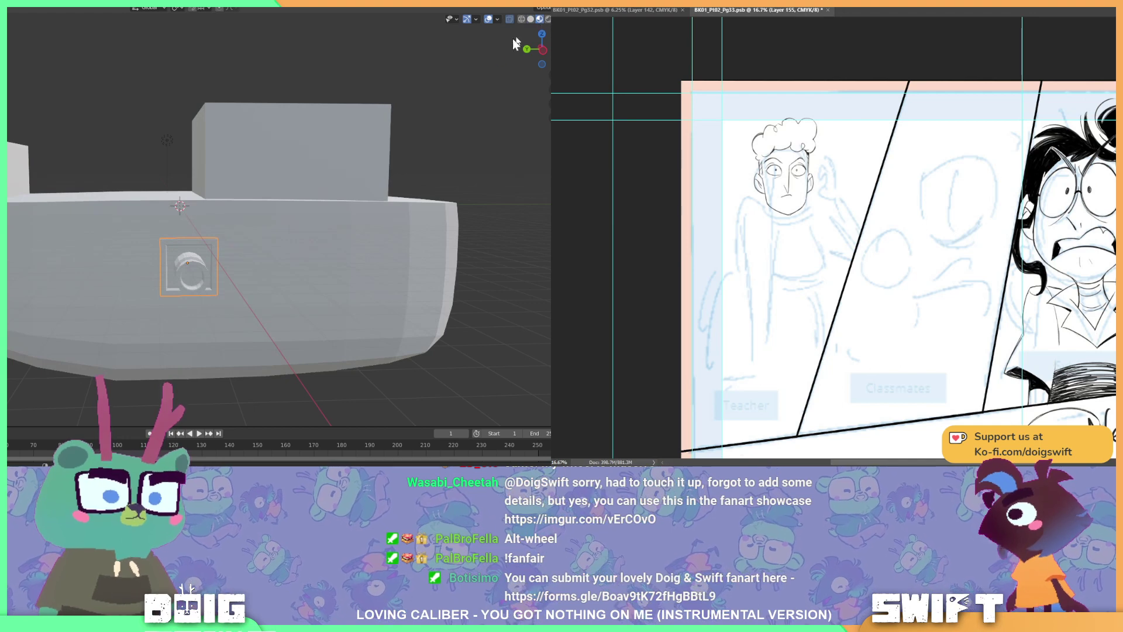
mouse_move(251, 212)
middle_mouse_down()
mouse_move(153, 301)
mouse_move(126, 276)
mouse_move(74, 310)
mouse_move(148, 295)
mouse_move(156, 264)
mouse_move(232, 275)
mouse_move(220, 261)
middle_mouse_up()
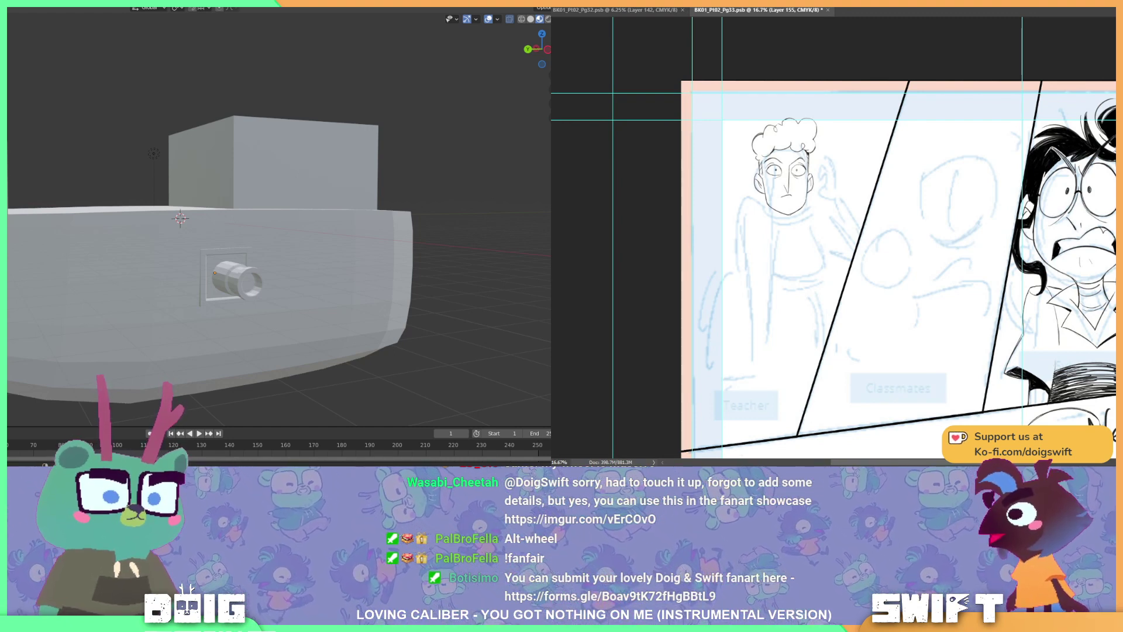
- Move the cylinder barrel outward along X through its plate and check it from the side
left_click(213, 301)
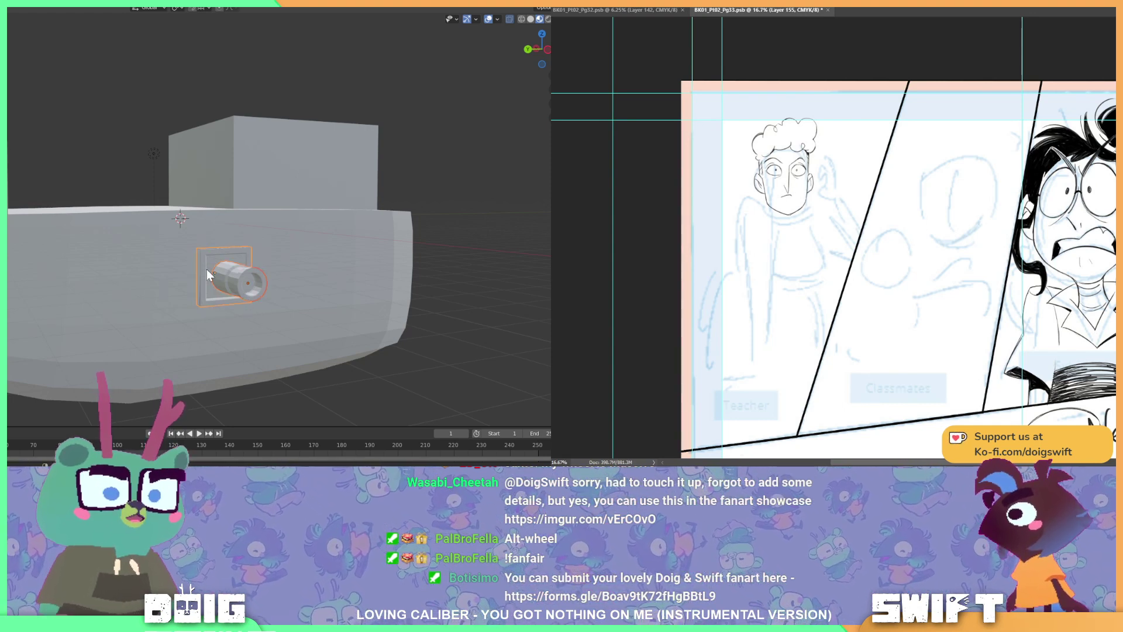
middle_click_drag(294, 240, 122, 258)
key("g")
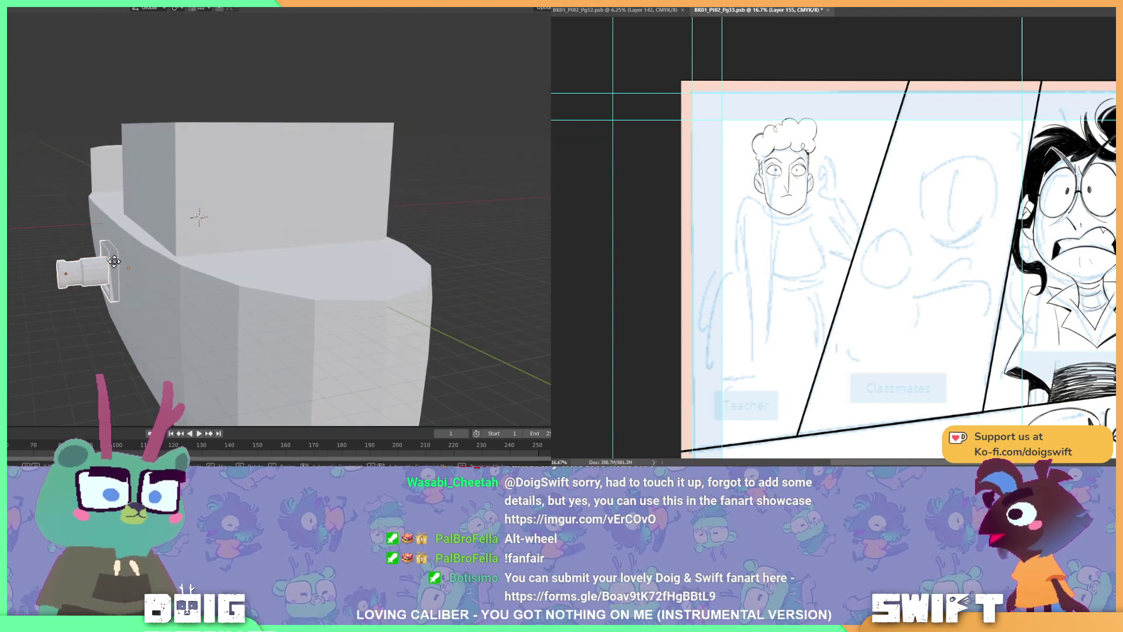
key("x")
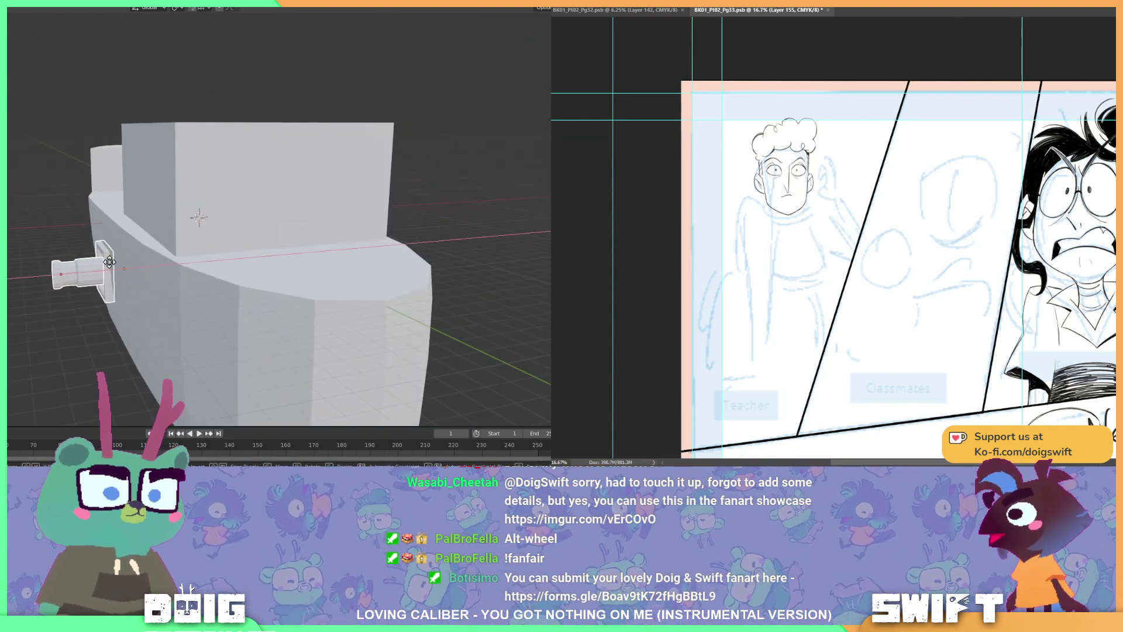
left_click(104, 262)
middle_click_drag(86, 262, 192, 248)
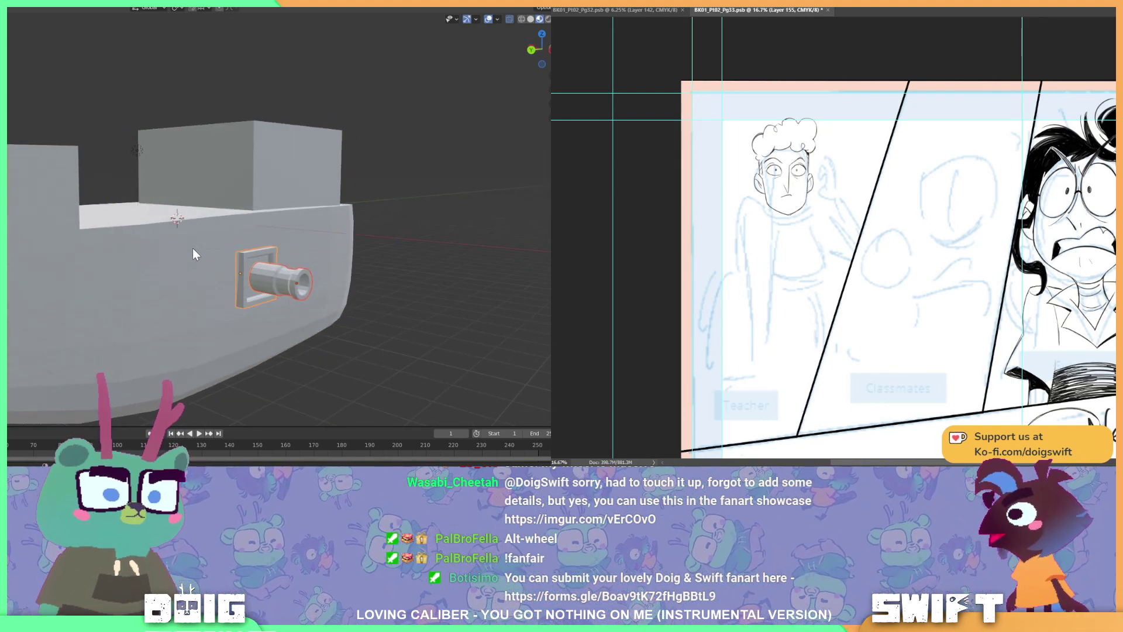
middle_click_drag(391, 375, 321, 359)
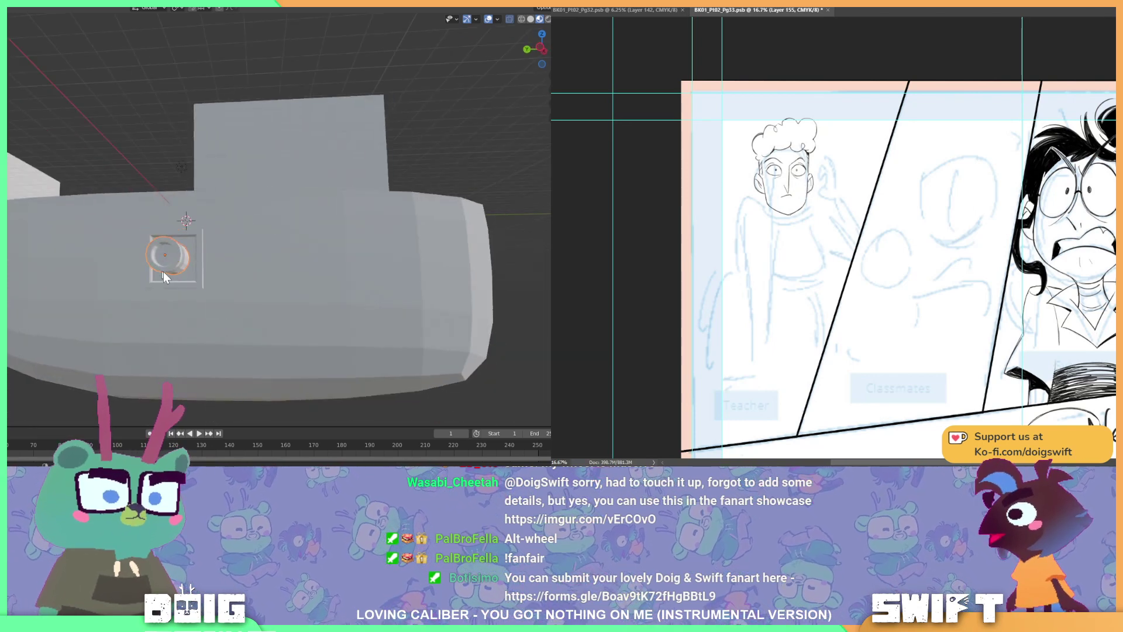
- Duplicate the cannon barrel with its plate and slide the copy along Y beside the first
left_click(183, 279, "shift")
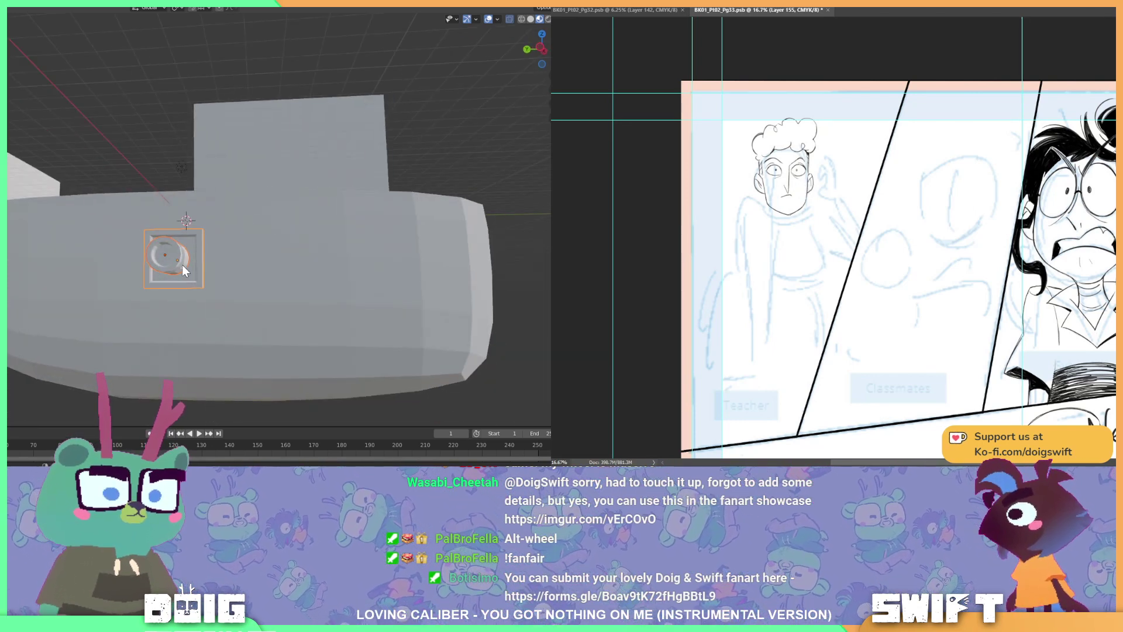
key("shift+d")
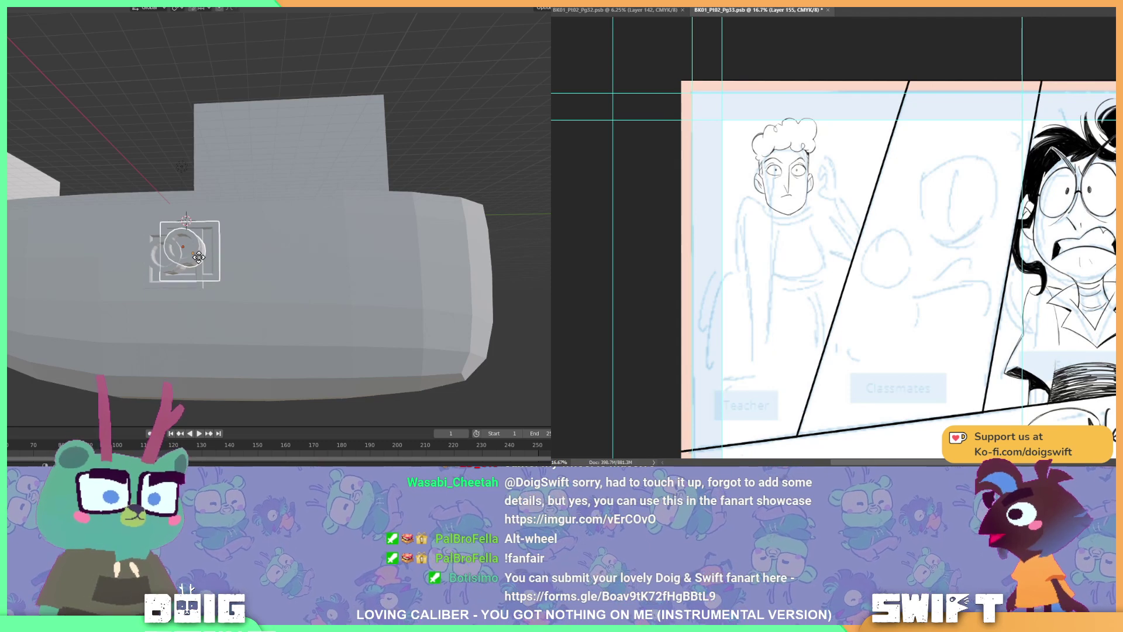
key("y")
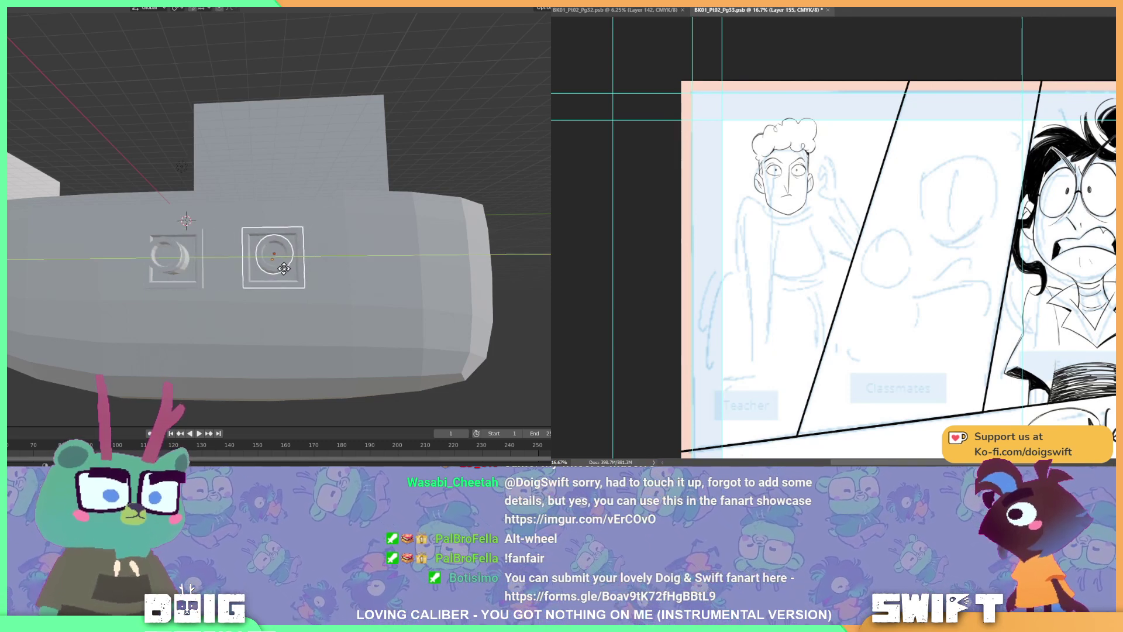
left_click(290, 259)
middle_click_drag(290, 259, 243, 271)
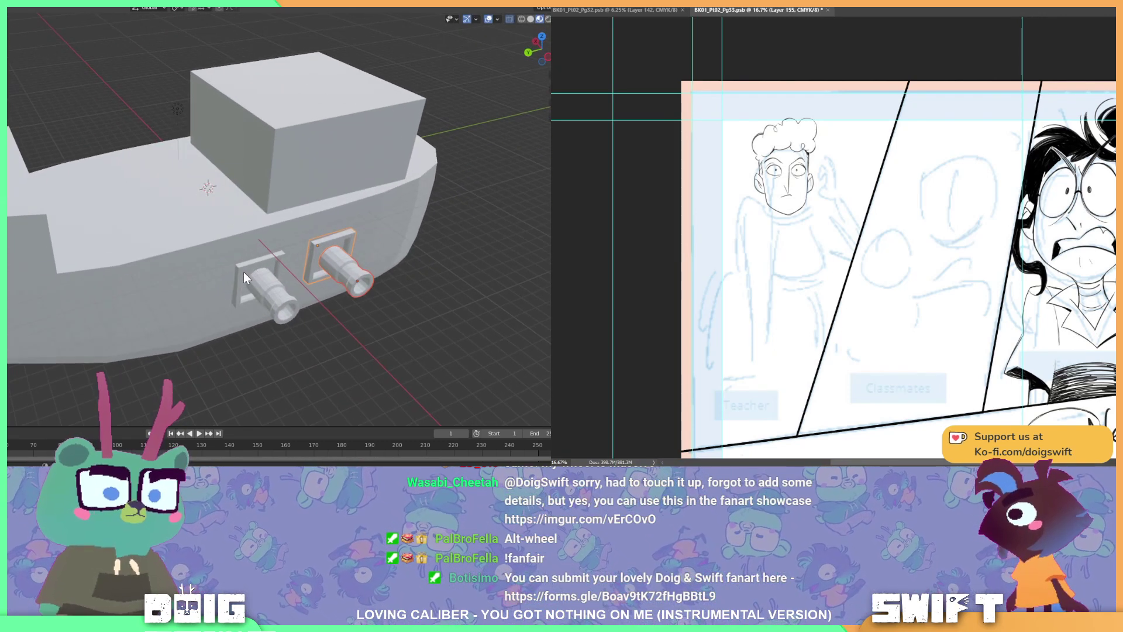
- Duplicate again along the hull's length for the third cannon, then check from the side view
key("shift+d")
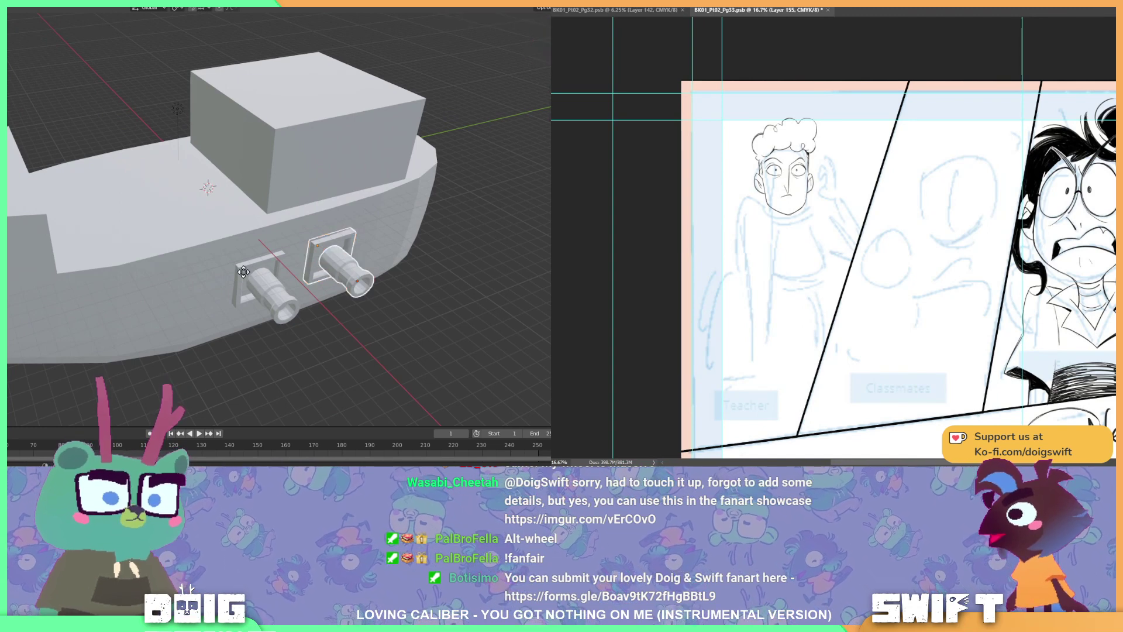
key("x")
key("y")
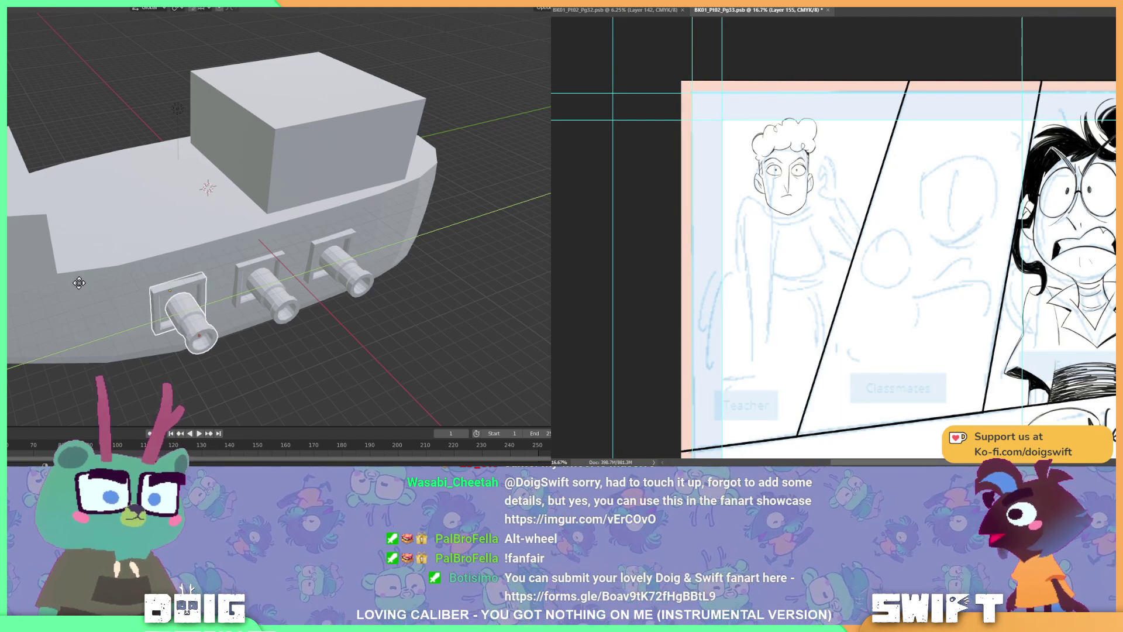
left_click(219, 267)
key("KP_3")
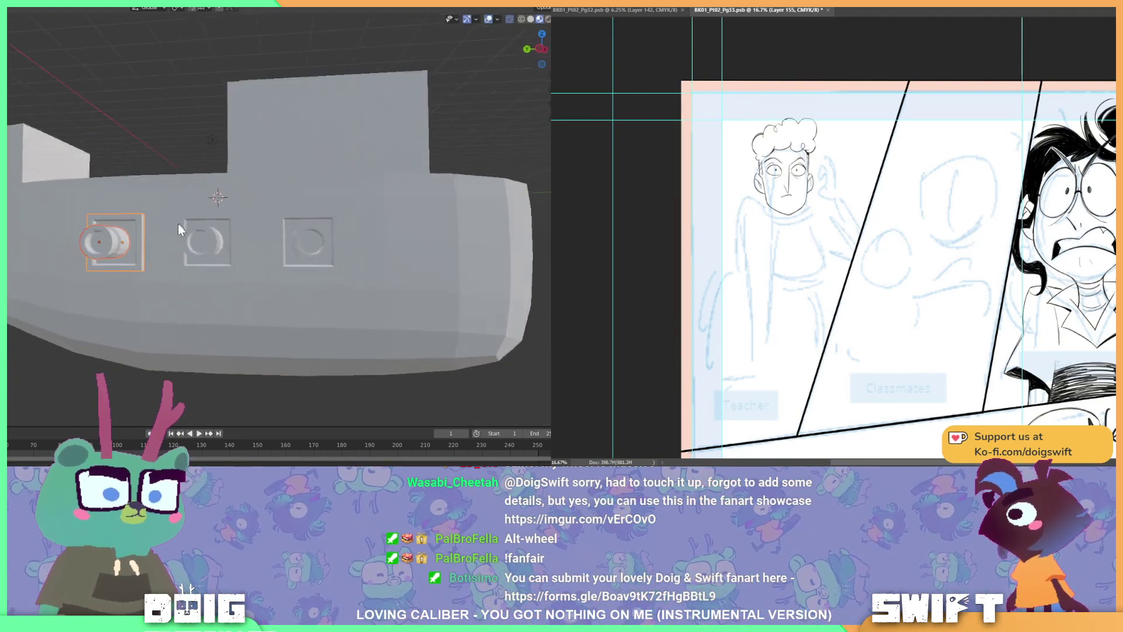
middle_click_drag(178, 226, 198, 242)
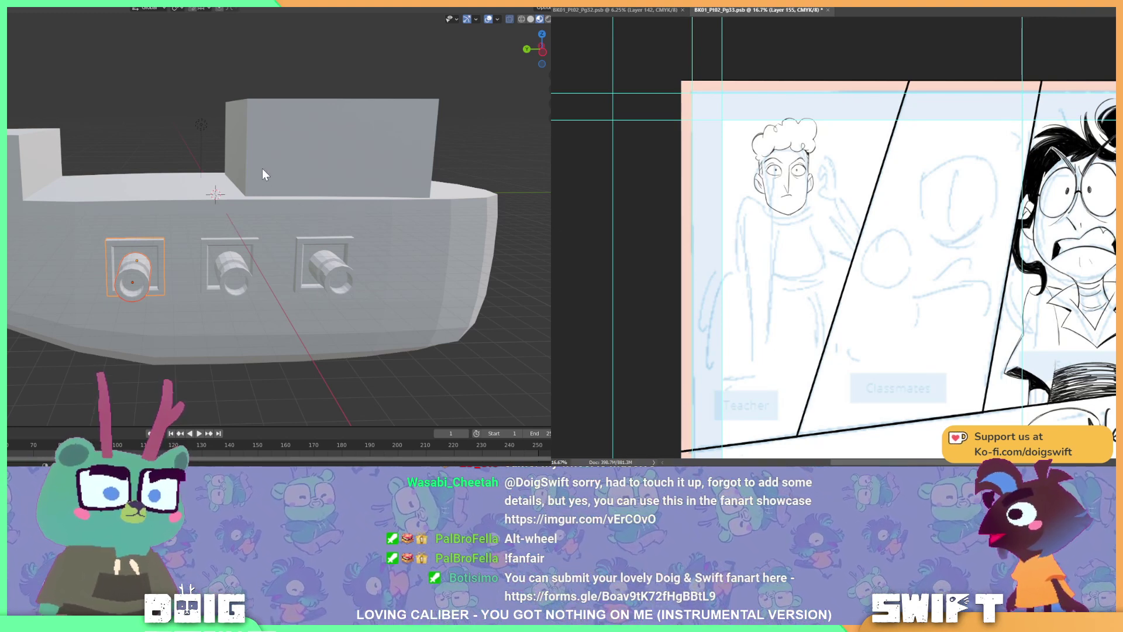
middle_click_drag(262, 169, 187, 187)
- Lower the hull along Z, inspect its mesh in Edit Mode, then undo the last change
left_click(222, 286)
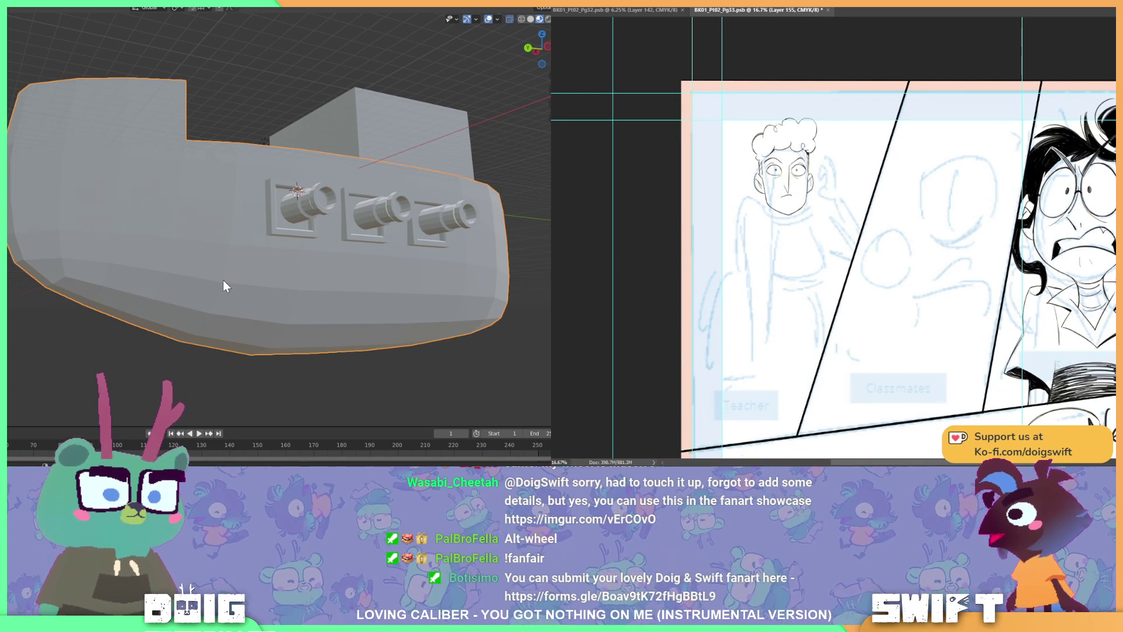
key("g")
key("z")
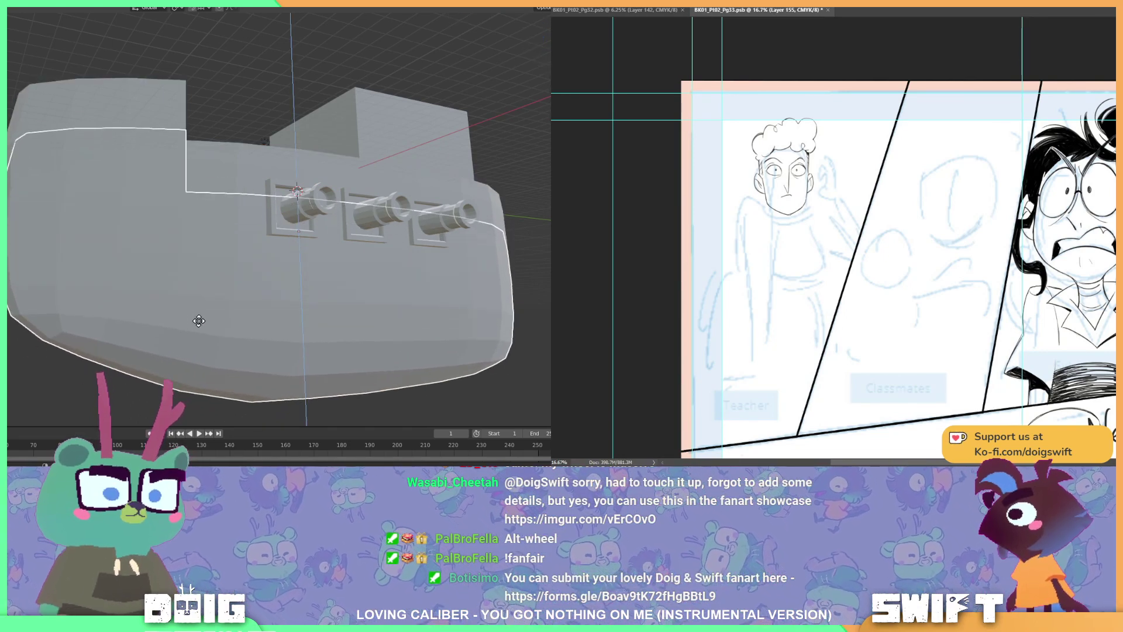
left_click(194, 324)
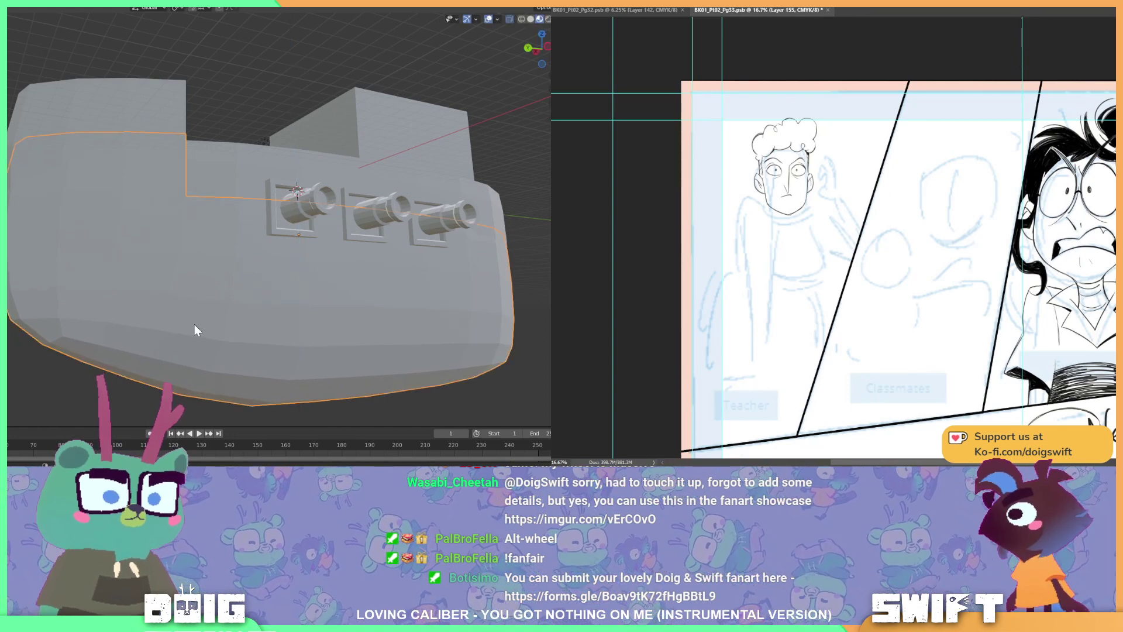
key("Tab")
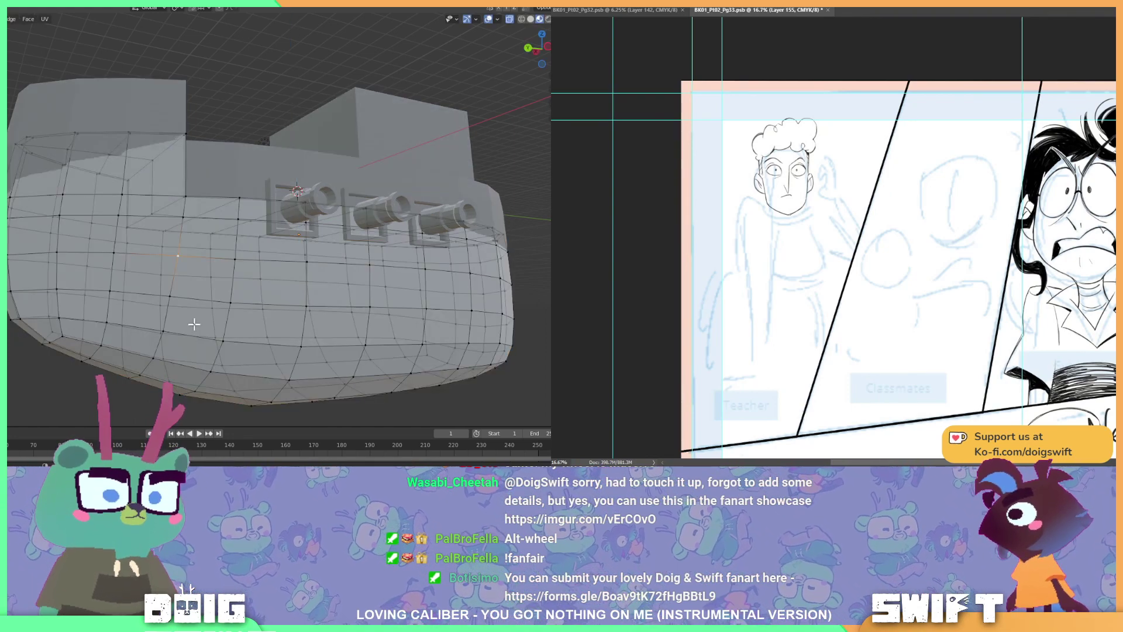
middle_click_drag(147, 270, 168, 283)
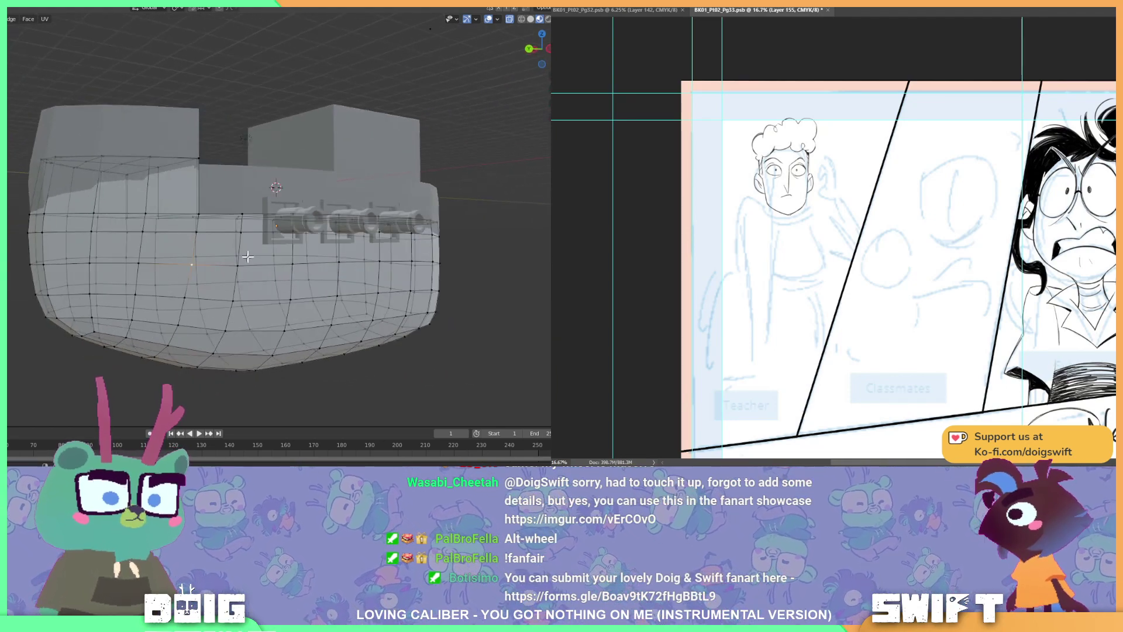
middle_click_drag(248, 257, 221, 279)
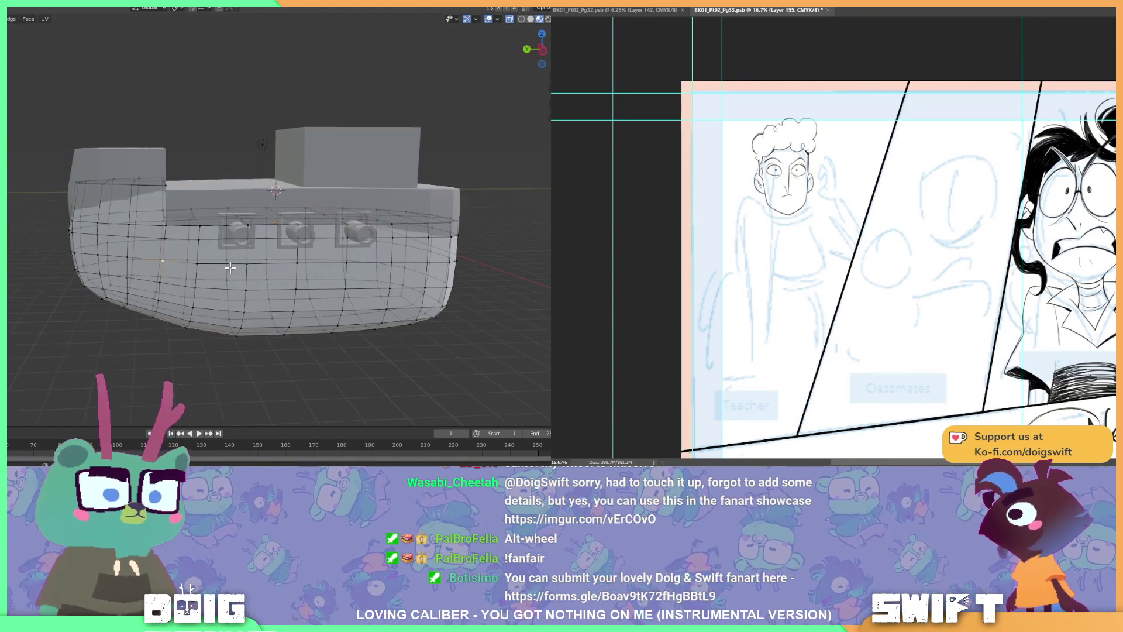
key("Tab")
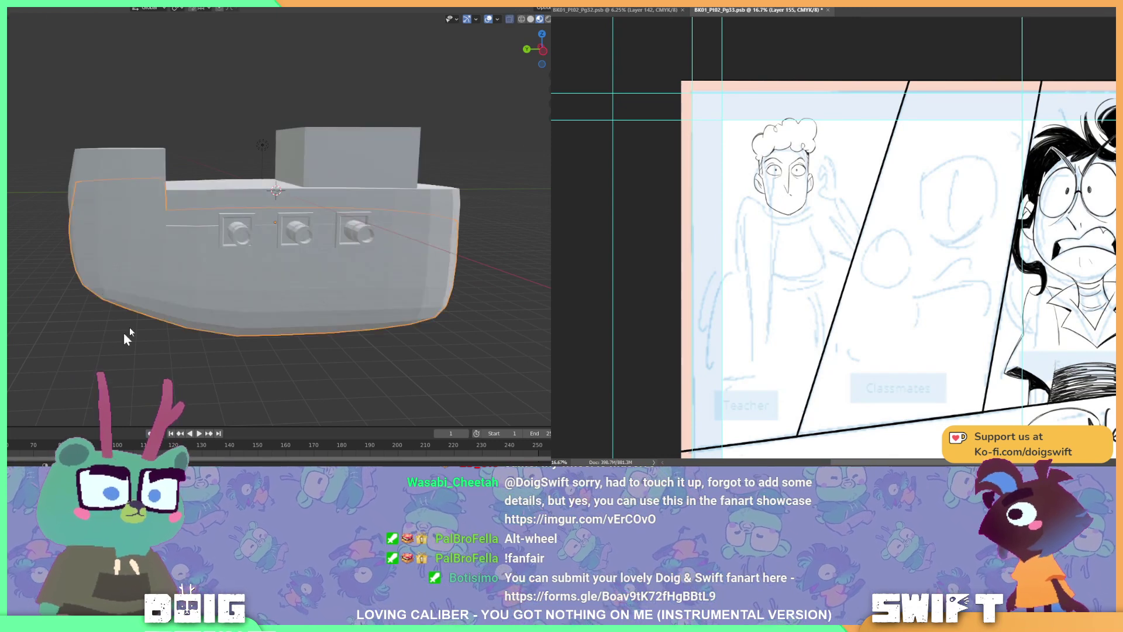
key("ctrl+z")
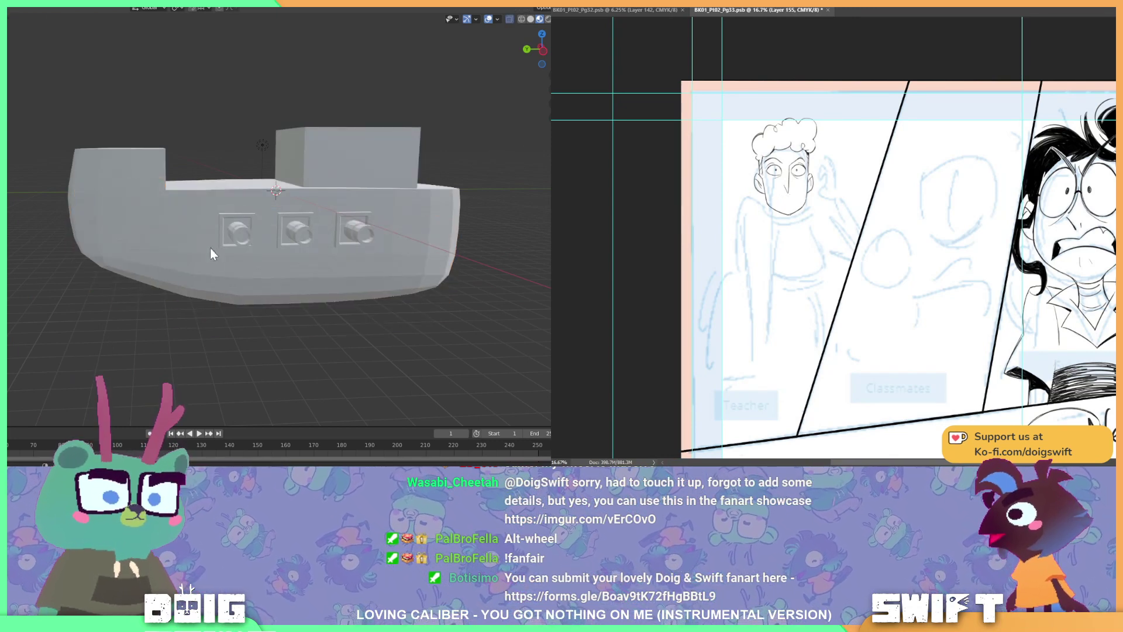
middle_click_drag(206, 247, 269, 244)
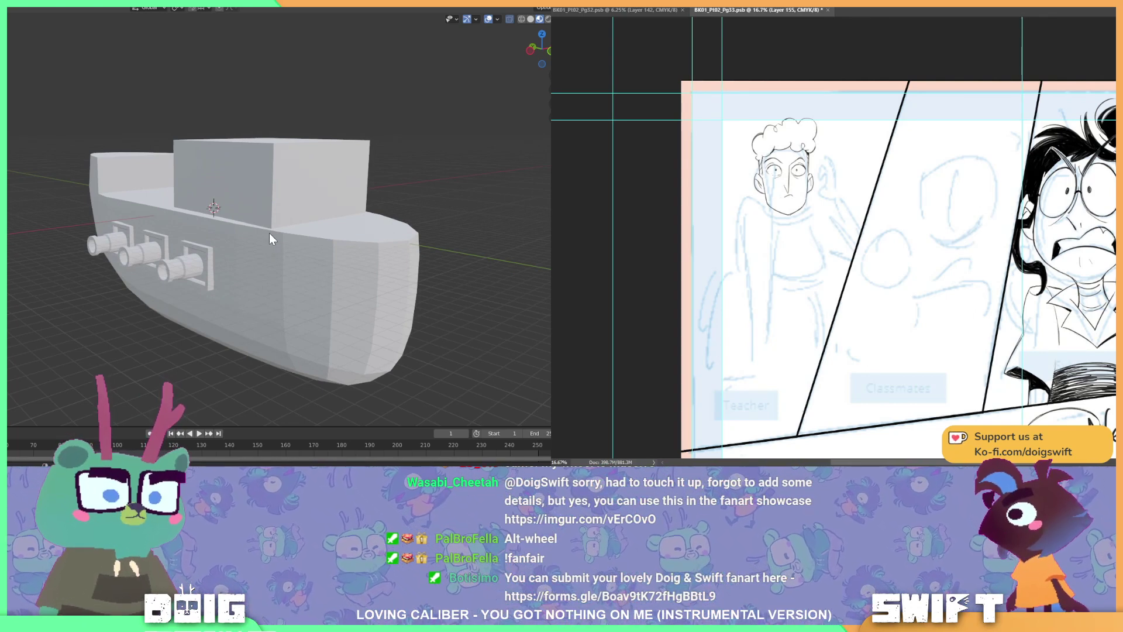
middle_click_drag(233, 298, 256, 233)
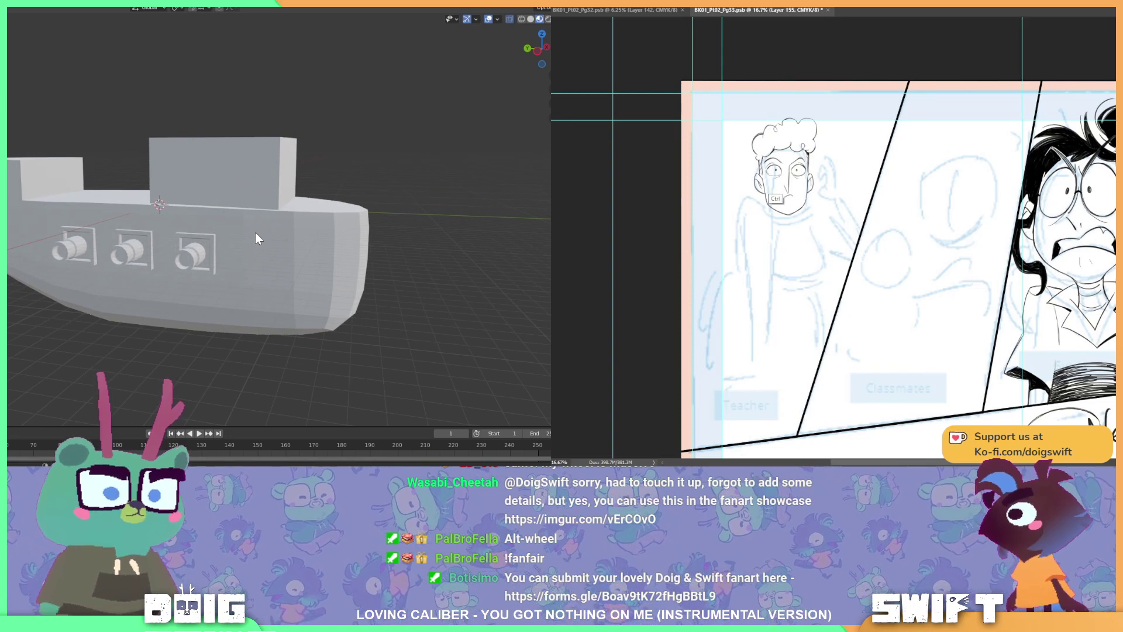
- Slide the cabin box along Y to a new spot on the boat
middle_click_drag(290, 244, 262, 240)
left_click(237, 216)
key("g")
key("y")
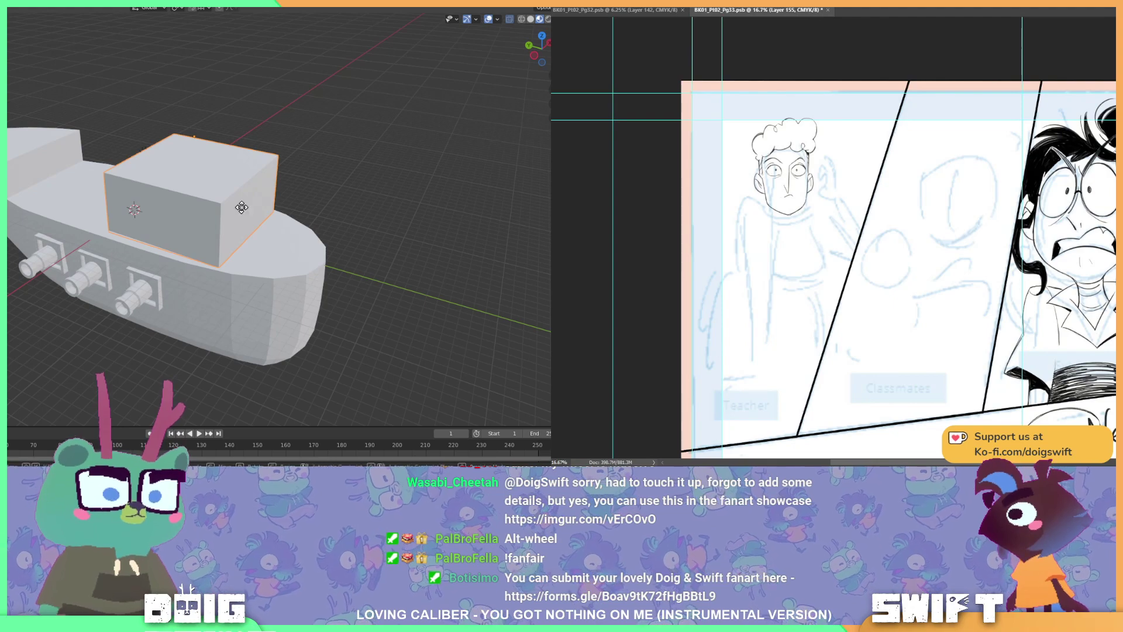
left_click(286, 234)
middle_click_drag(286, 233, 193, 237)
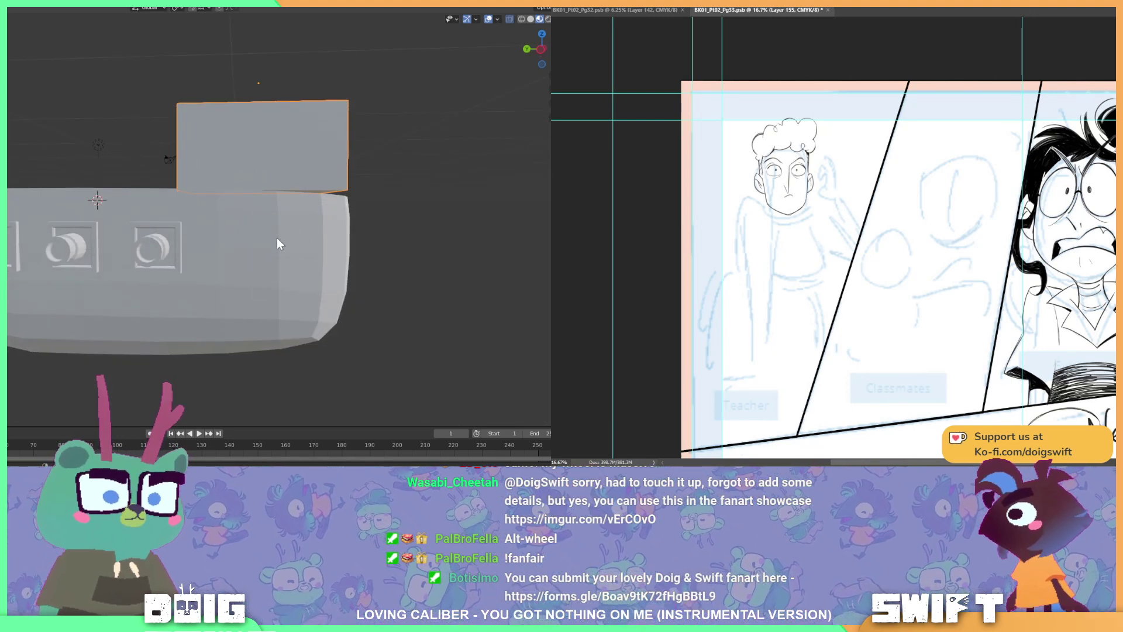
middle_click_drag(188, 226, 159, 252)
- Select all three cannons with their frames, shift them along Y, then deselect
left_click(82, 280)
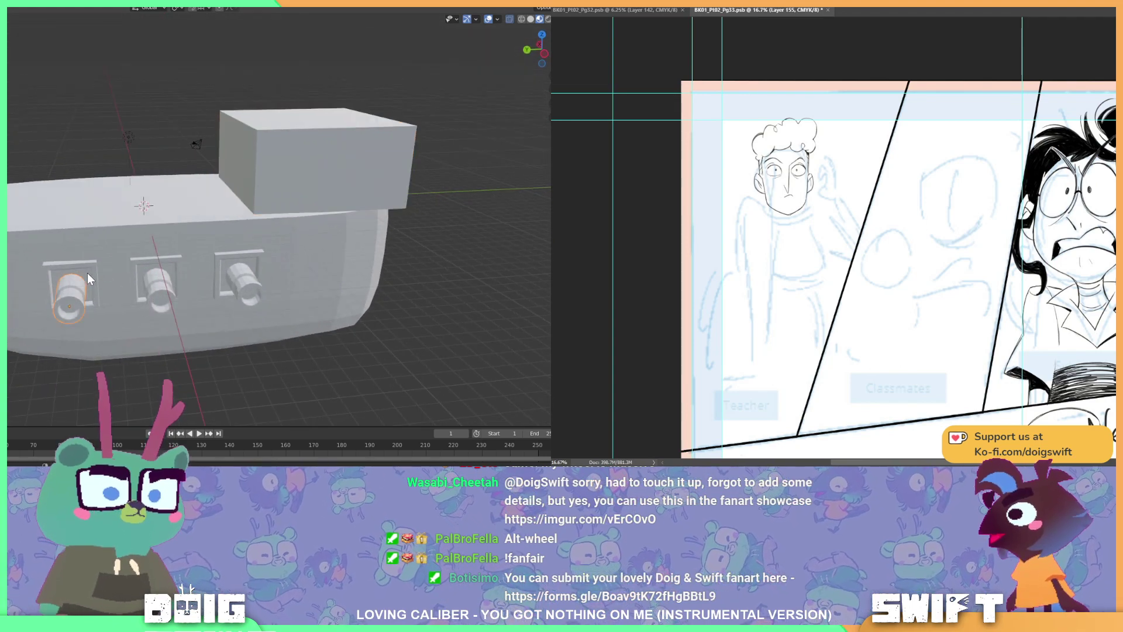
left_click(149, 274, "shift")
left_click(143, 266, "shift")
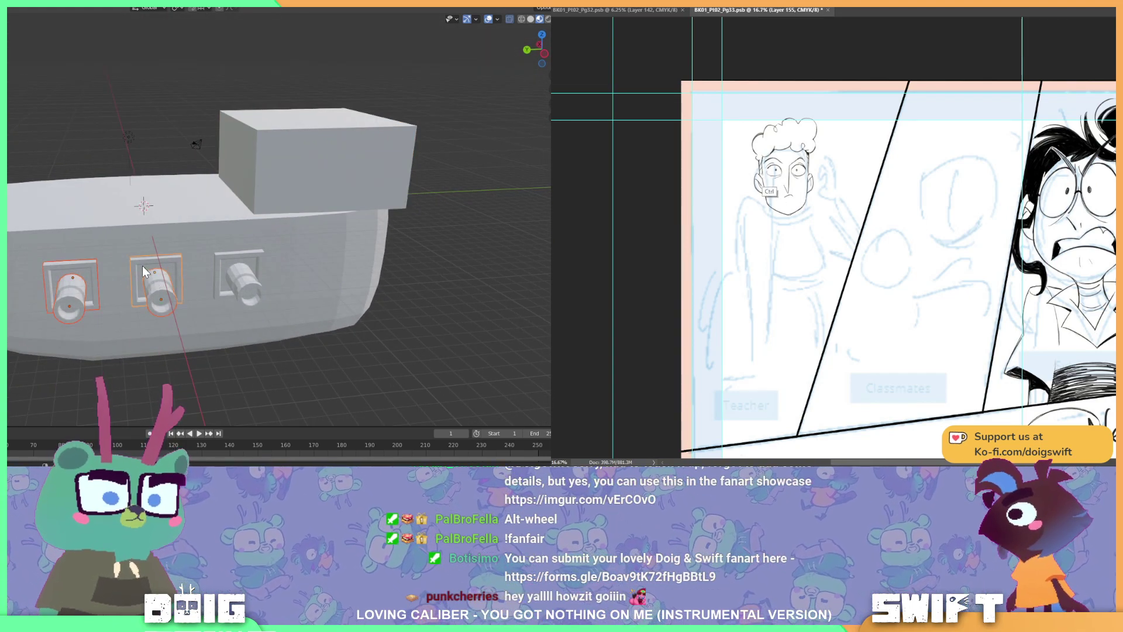
left_click(227, 268, "shift")
left_click(227, 268, "shift")
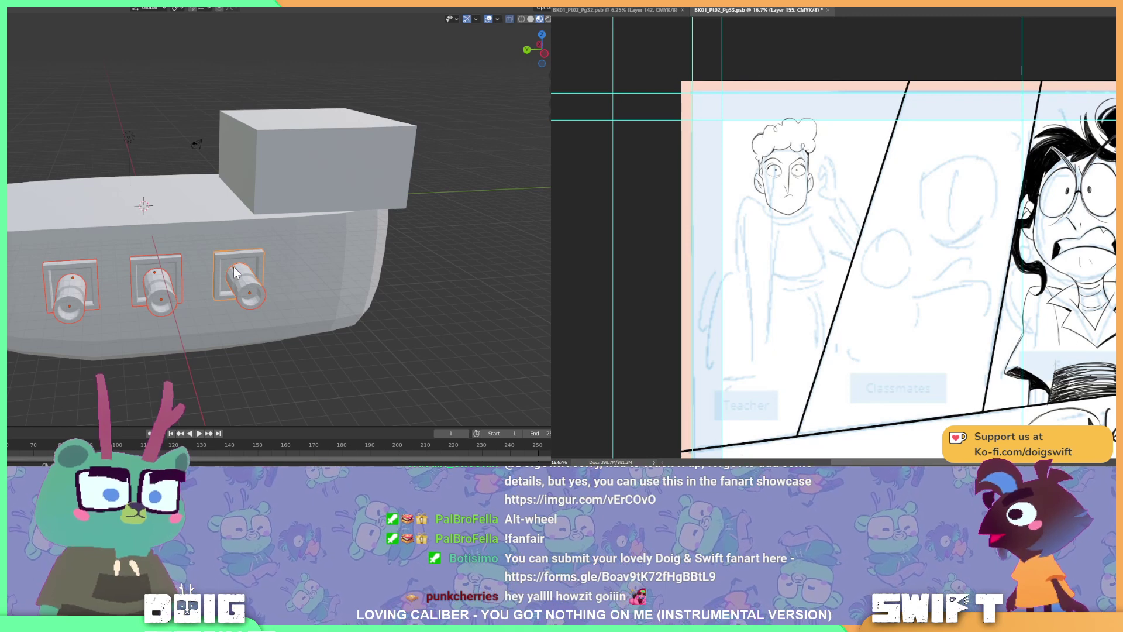
key("g")
key("y")
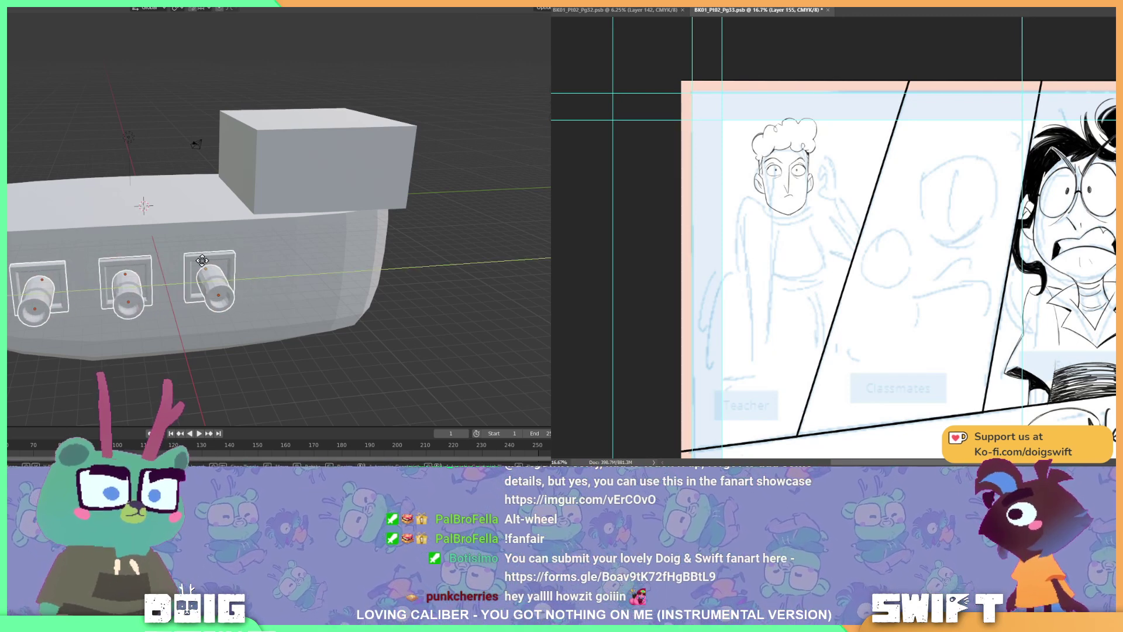
left_click(202, 260)
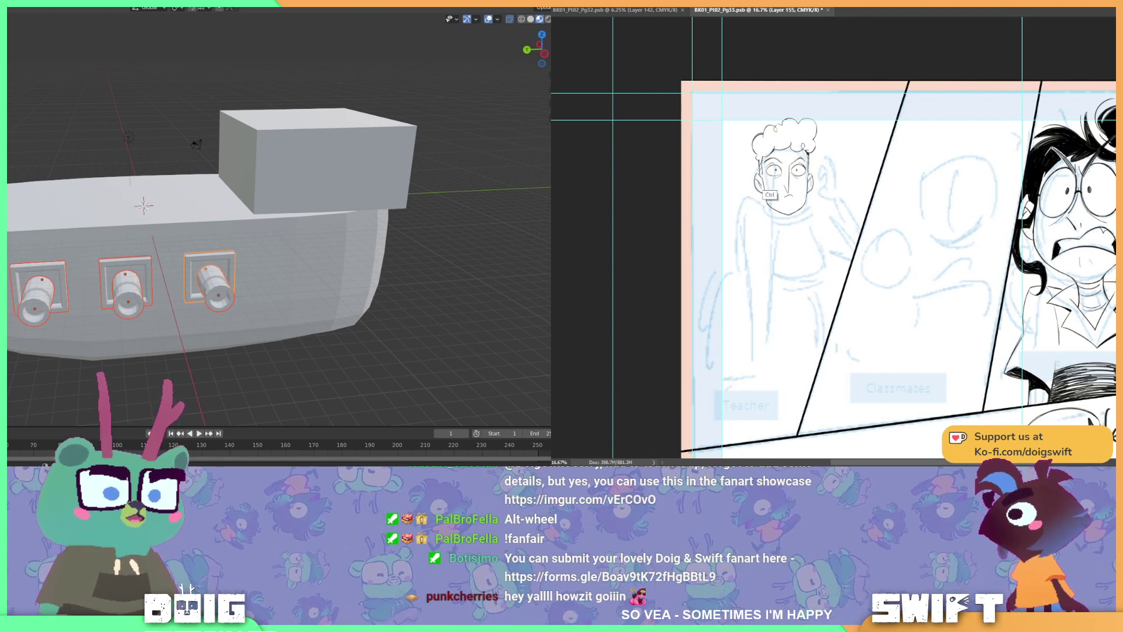
left_click(124, 134)
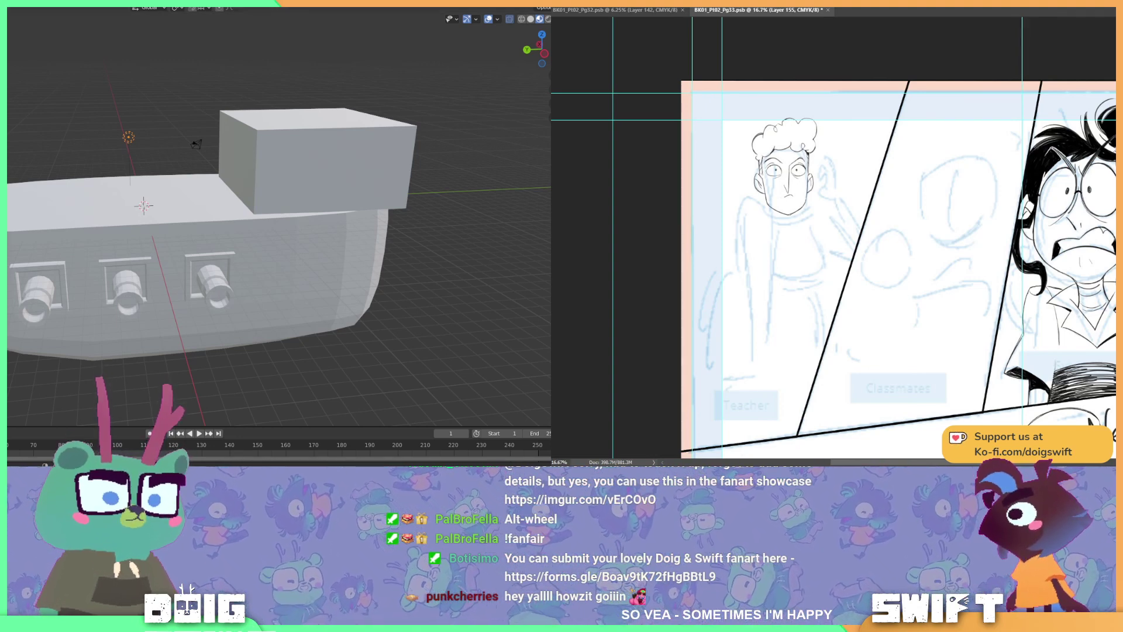
- Open the most recent .blend file and orbit and zoom inside the room toward the window
key("ctrl+shift+o")
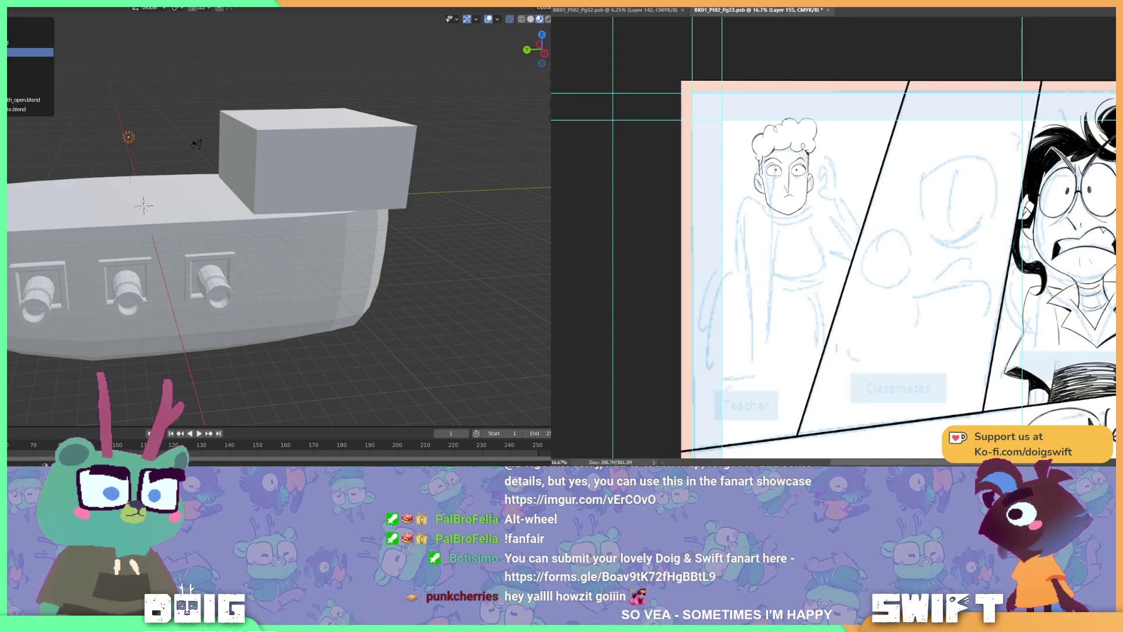
left_click(29, 52)
middle_click_drag(170, 273, 251, 276)
scroll(236, 301, "up", 5)
scroll(255, 279, "down", 8)
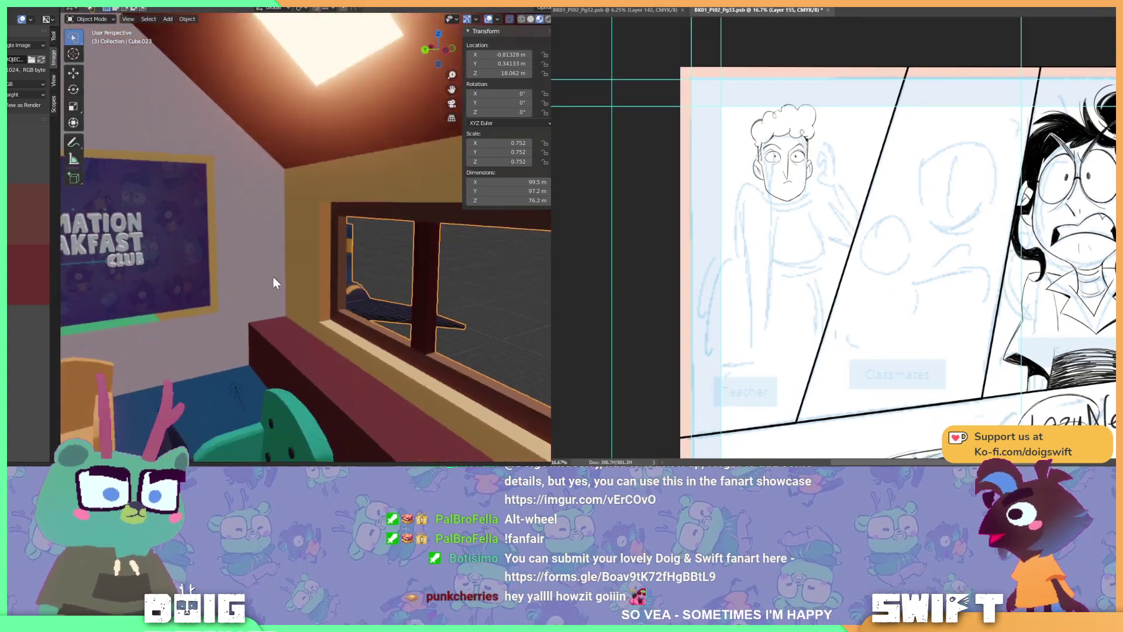
scroll(364, 282, "up", 6)
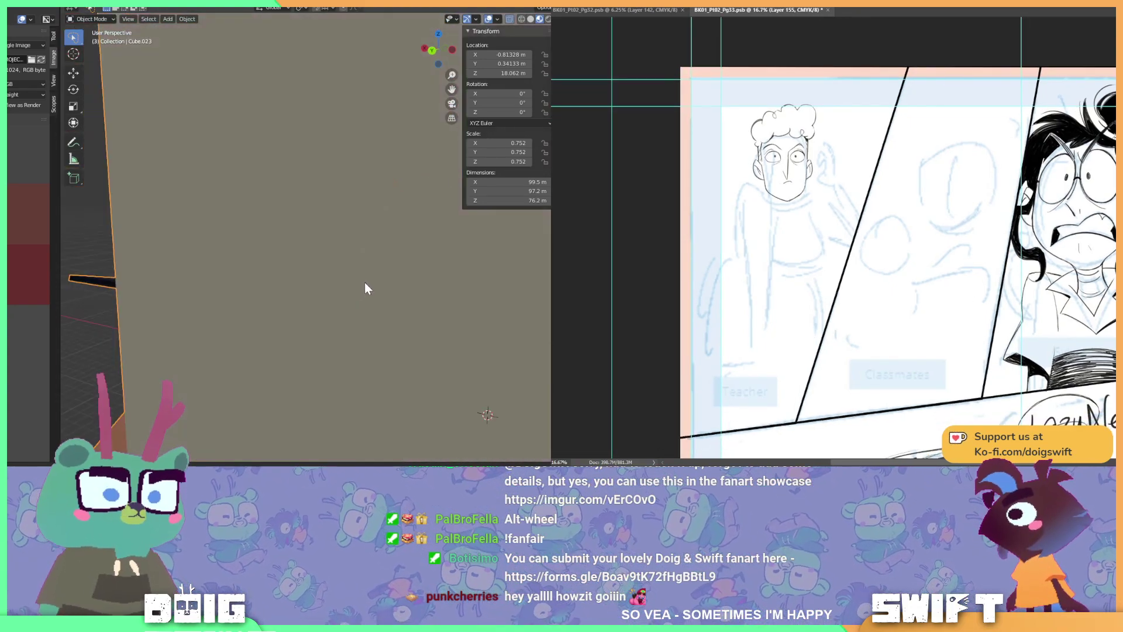
middle_click_drag(377, 280, 264, 222)
scroll(279, 239, "down", 5)
scroll(213, 297, "up", 8)
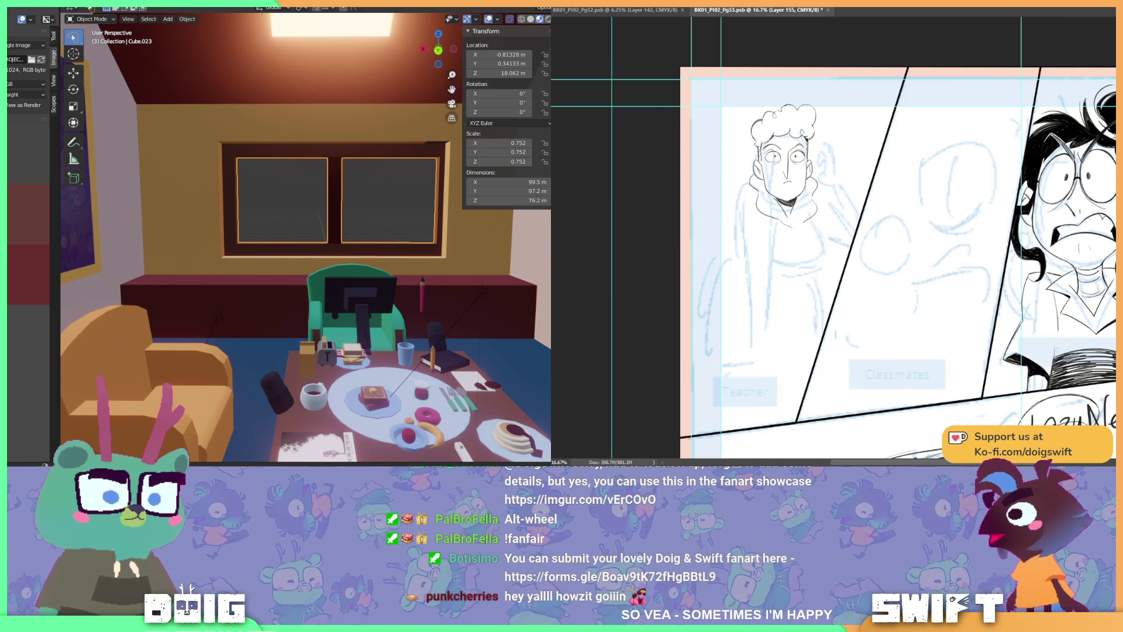
- Orbit the room to a high view of the poster, then face the window wall
key("ctrl")
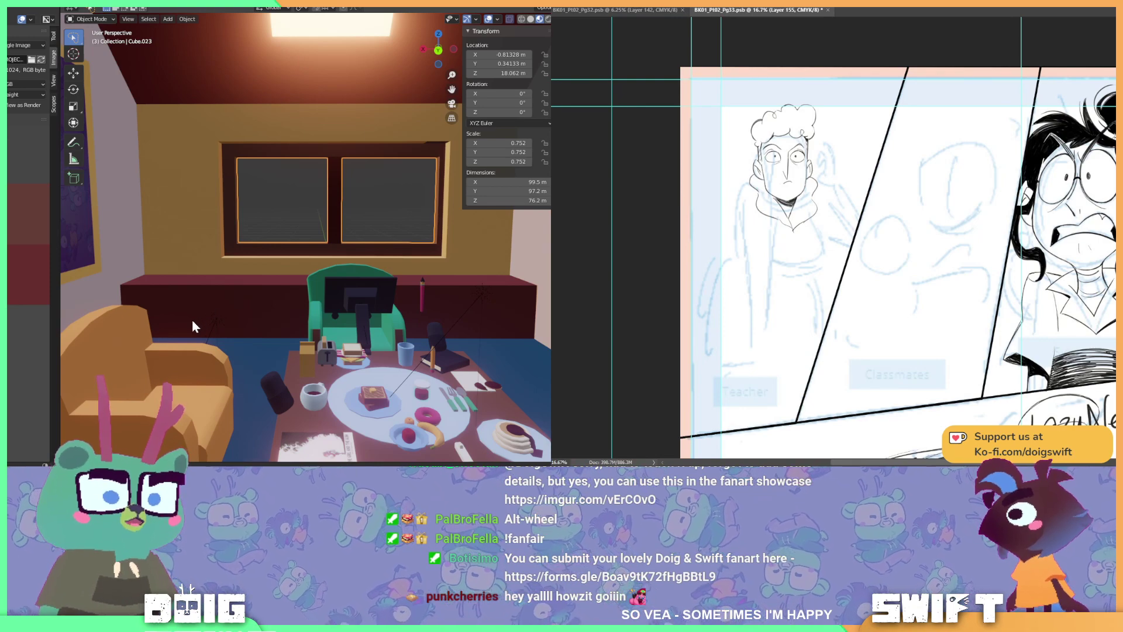
middle_click_drag(271, 363, 345, 337)
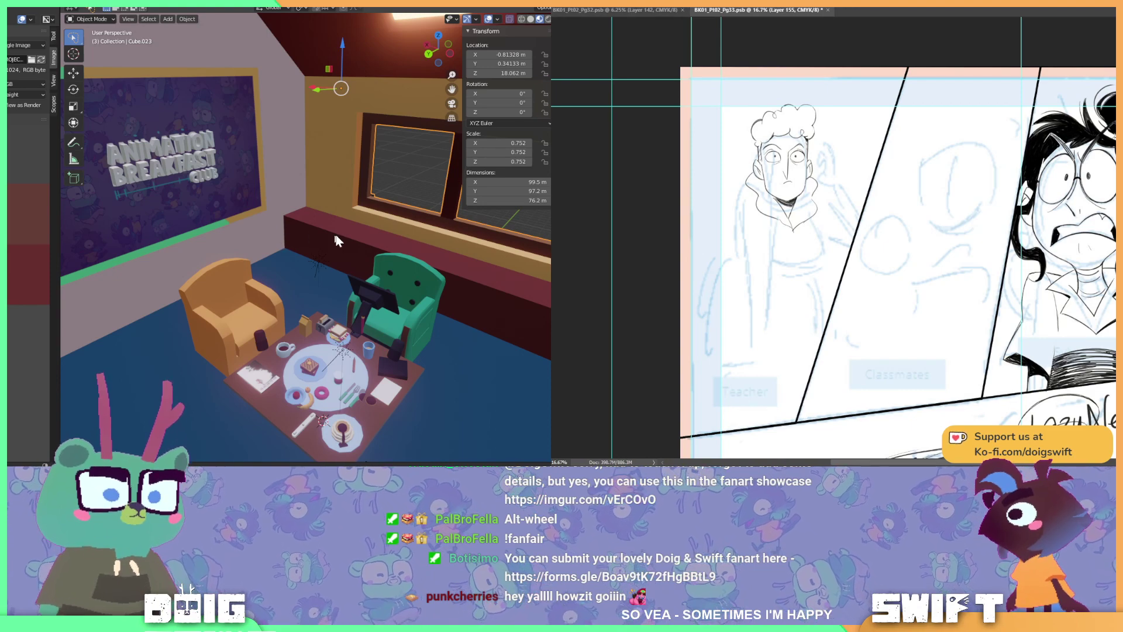
mouse_move(337, 240)
middle_mouse_down()
mouse_move(401, 231)
mouse_move(329, 240)
middle_mouse_up()
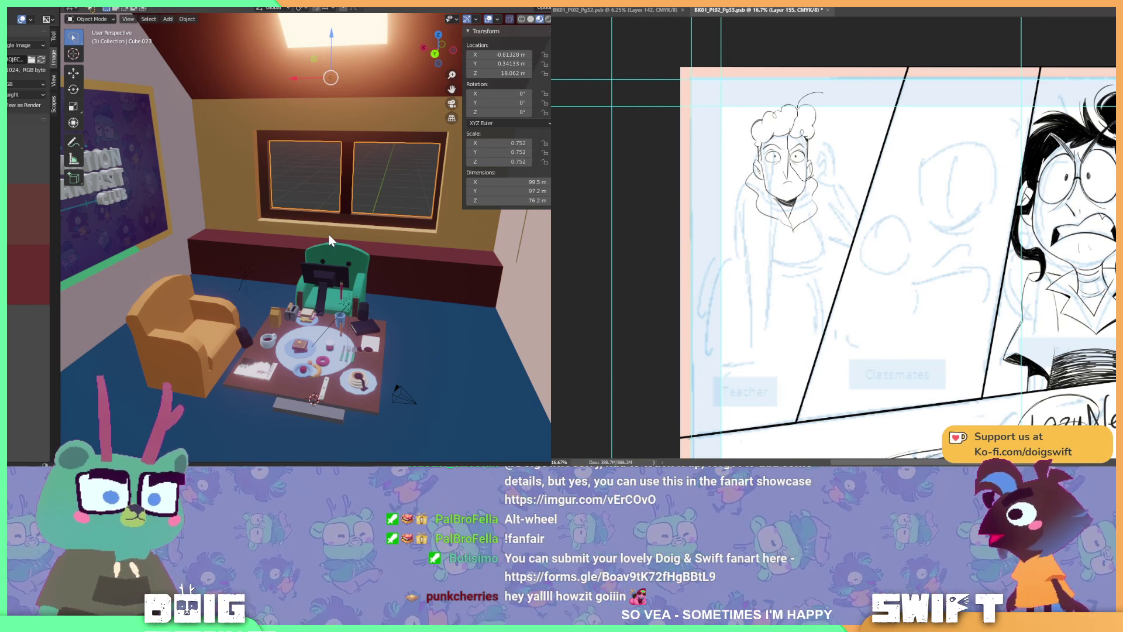
- Reshape the hair stroke slightly, then rotate it 1.8° around a pivot at its base
key("ctrl+t")
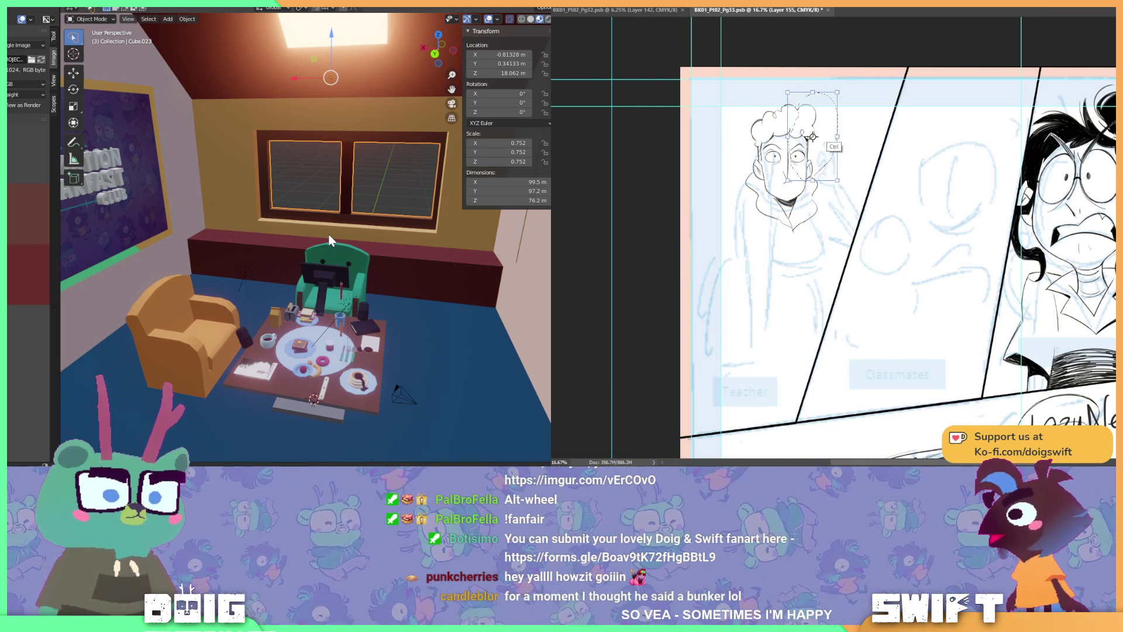
left_click_drag(857, 128, 802, 160)
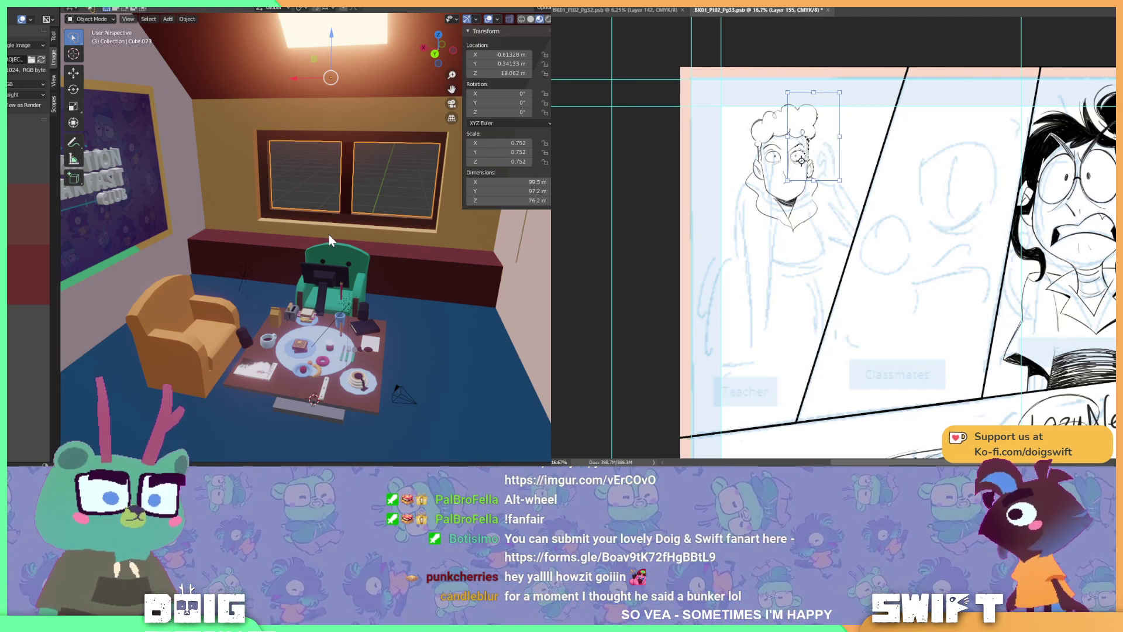
left_click_drag(865, 82, 867, 80)
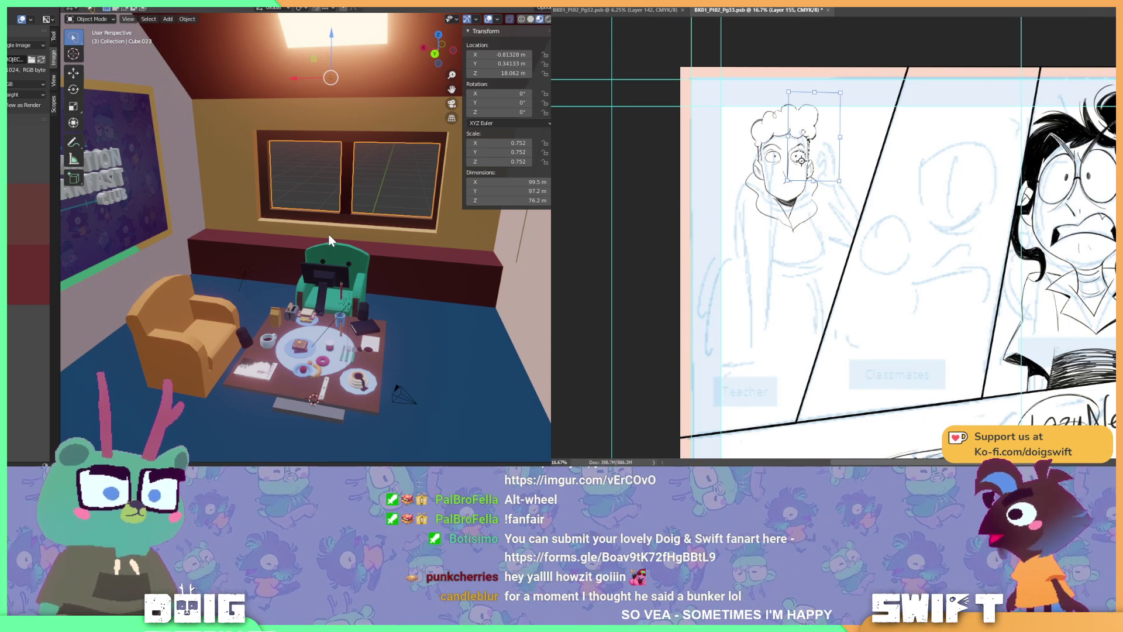
key("Return")
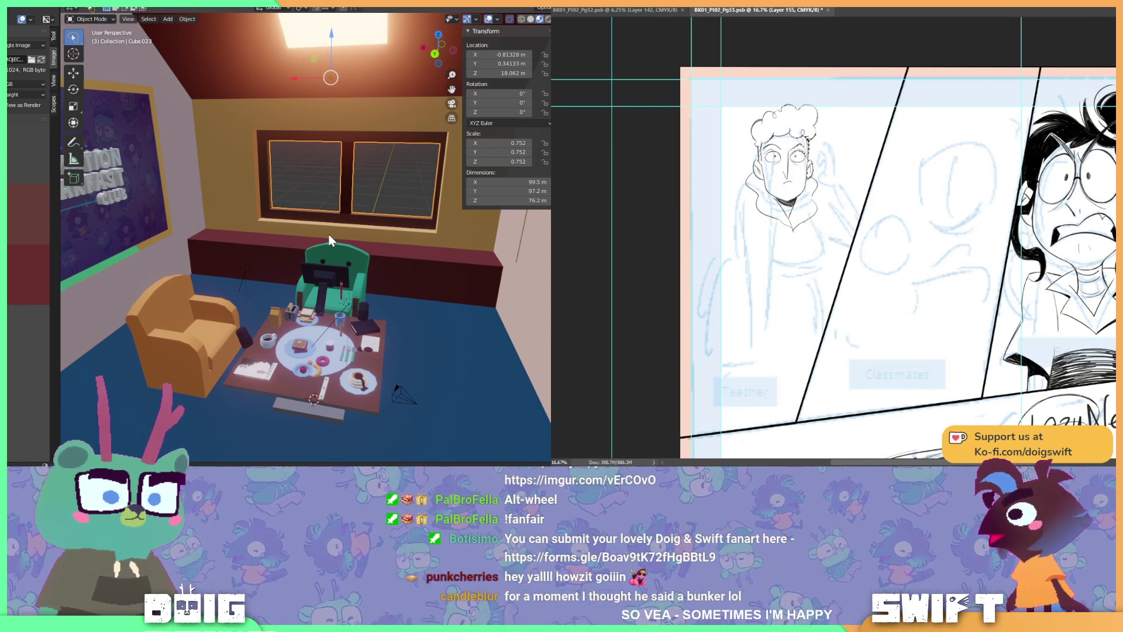
key("ctrl+t")
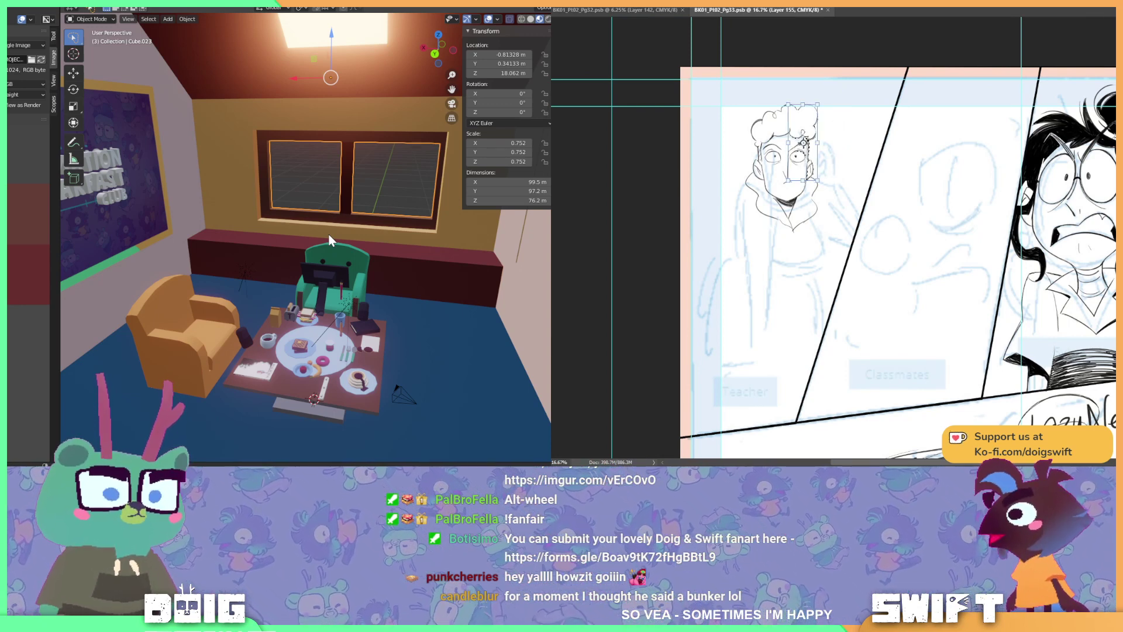
left_click_drag(805, 142, 803, 180)
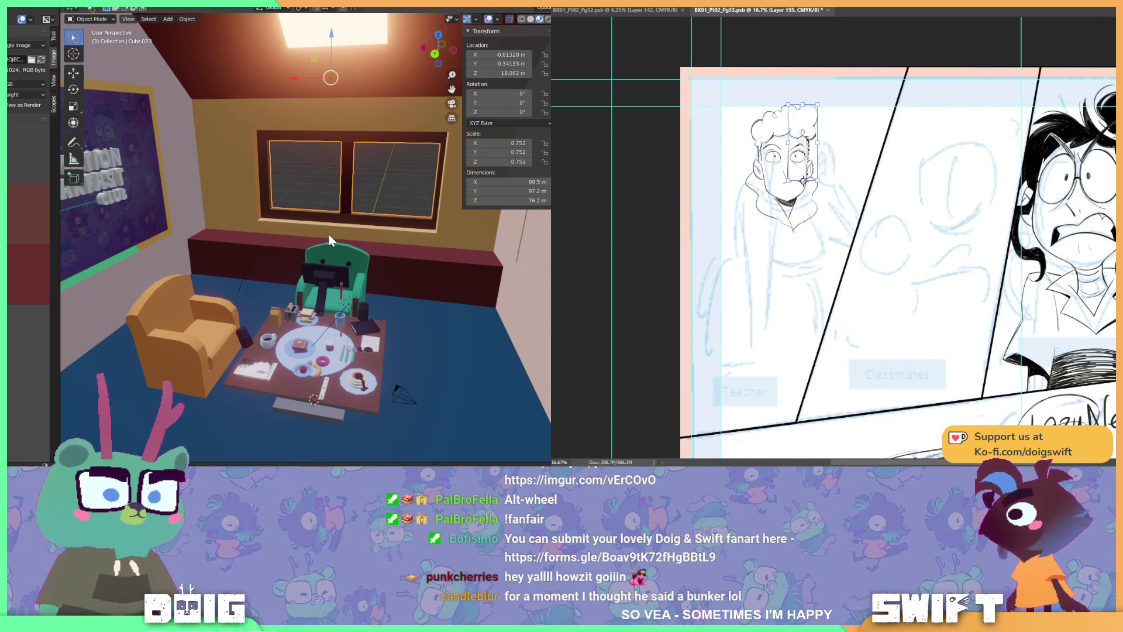
left_click_drag(834, 87, 837, 88)
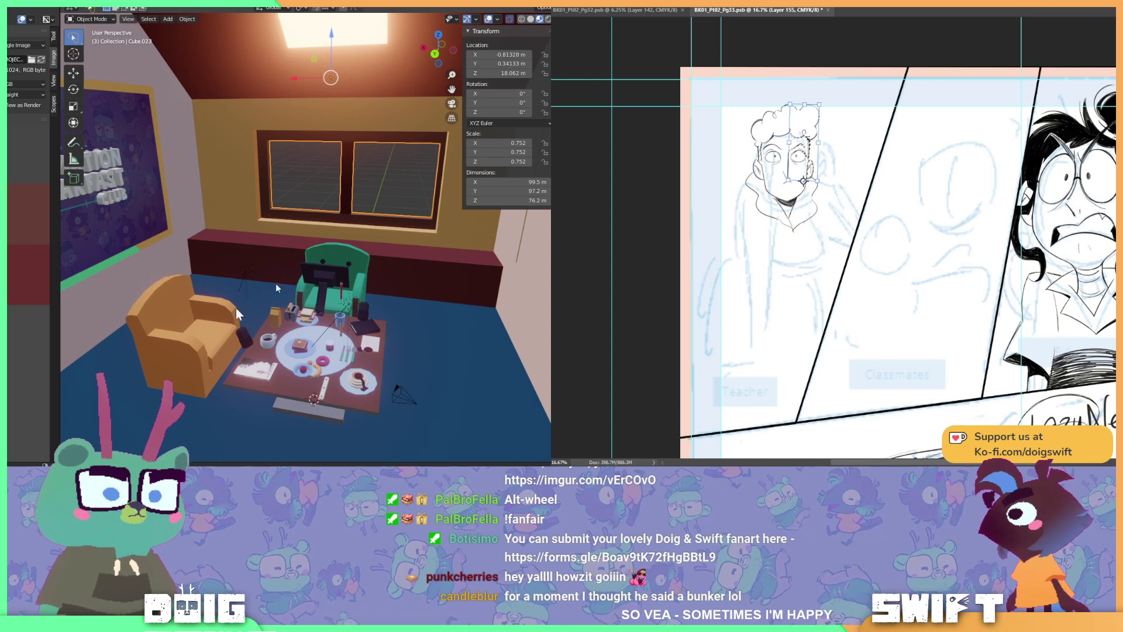
- Apply the rotated hair stroke transform
key("Return")
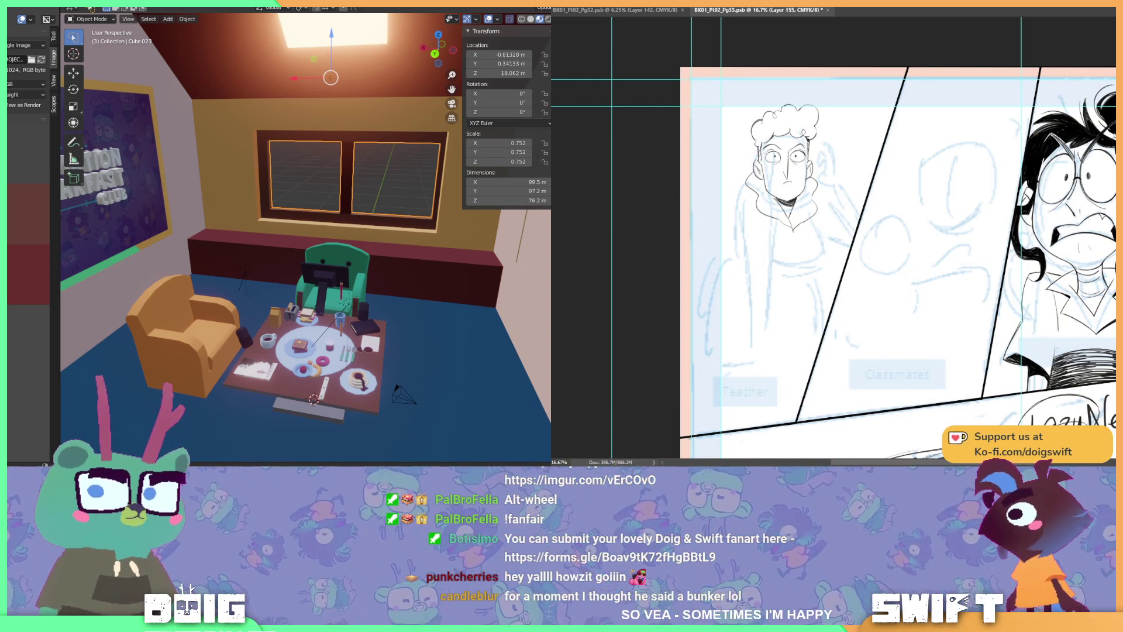
scroll(834, 234, "left", 1)
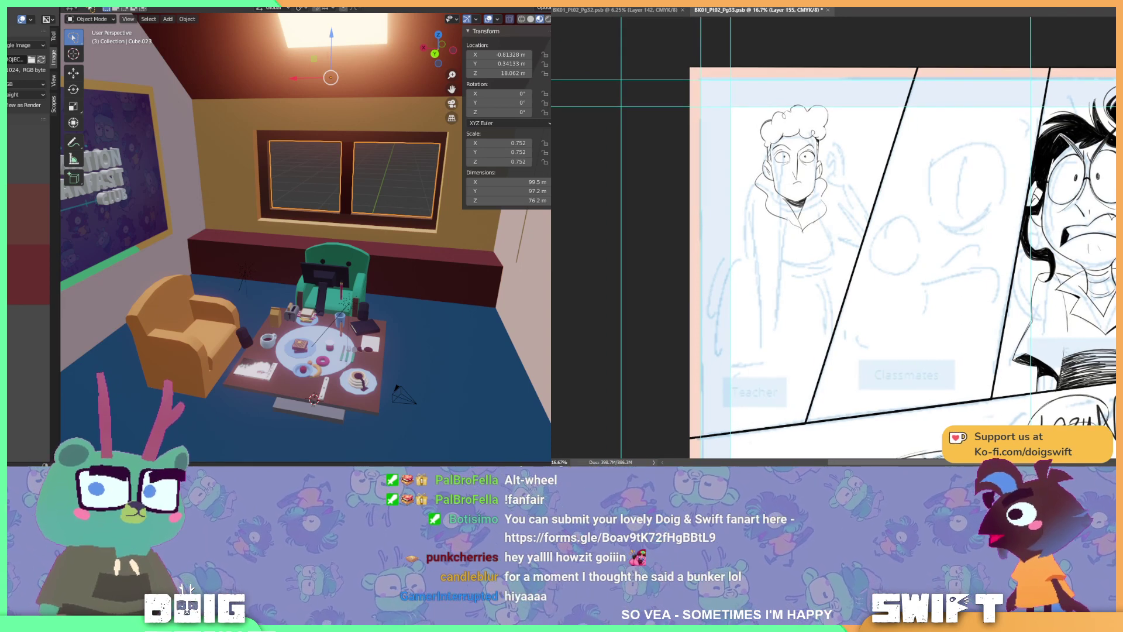
key("ctrl")
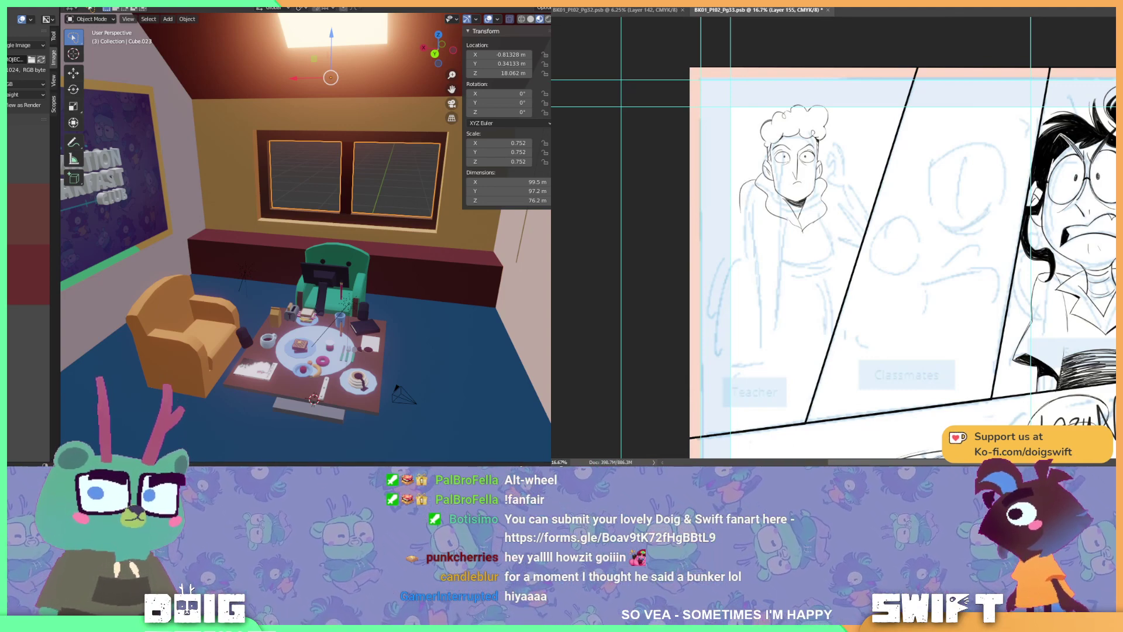
- Browse the pirate-cabin references and bring up the ornate cabin movie still in the gallery
key("alt+Tab")
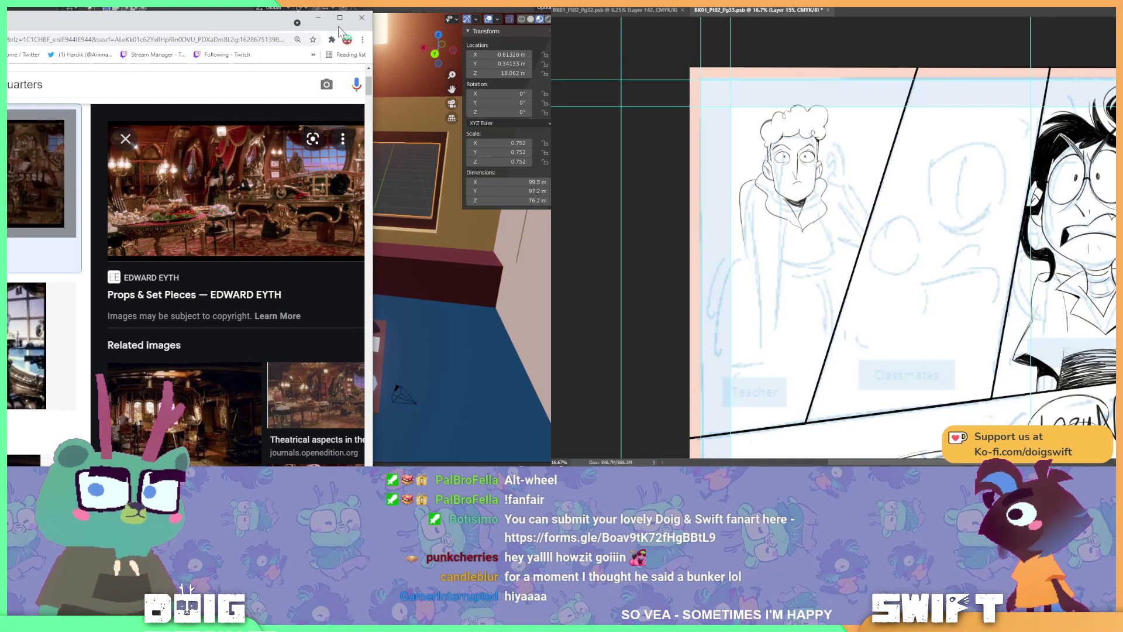
left_click(340, 18)
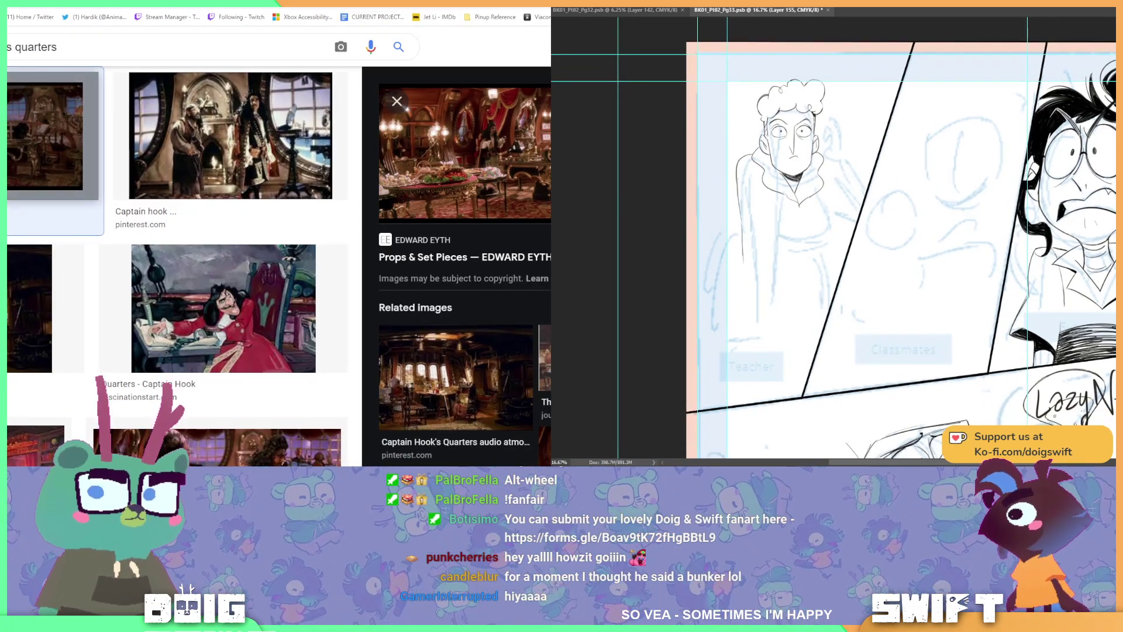
key("Escape")
left_click(498, 169)
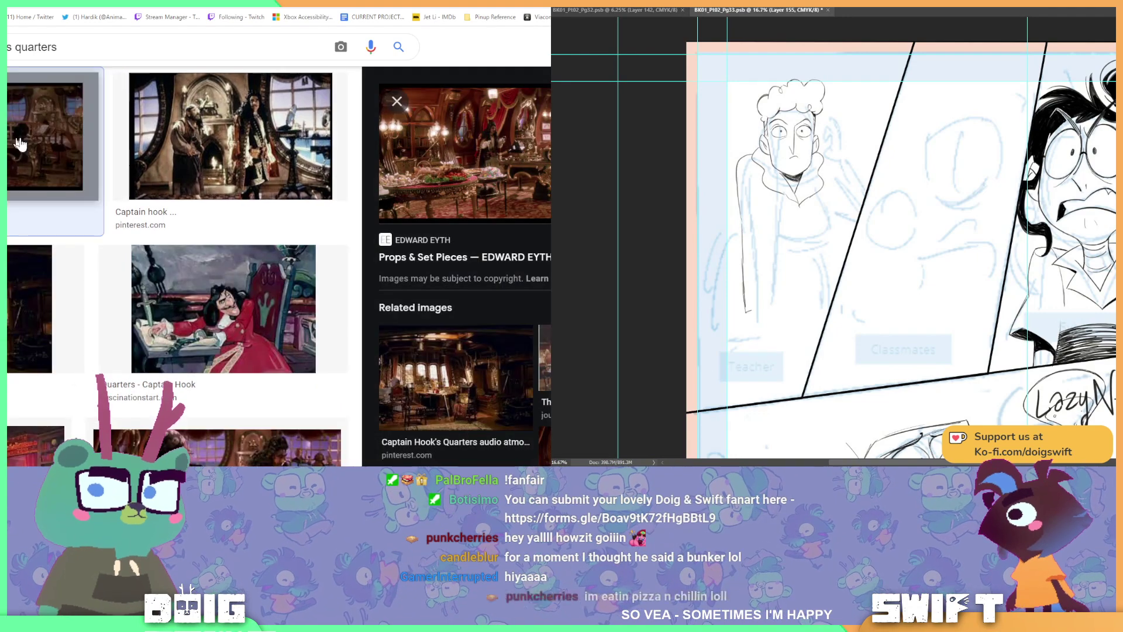
left_click(498, 169)
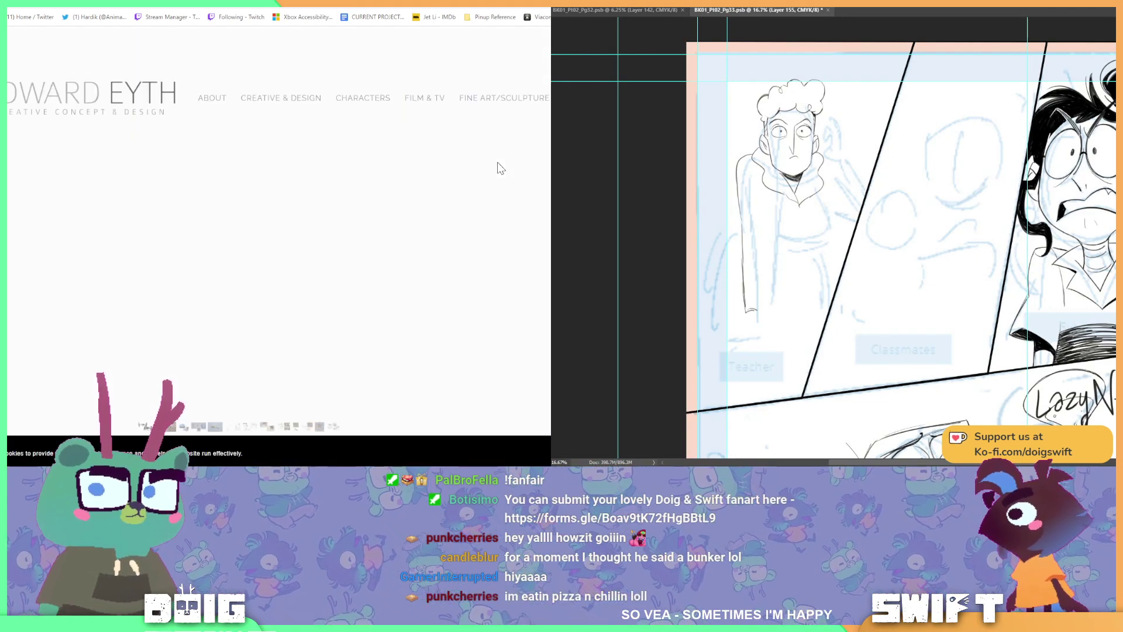
scroll(216, 135, "down", 2)
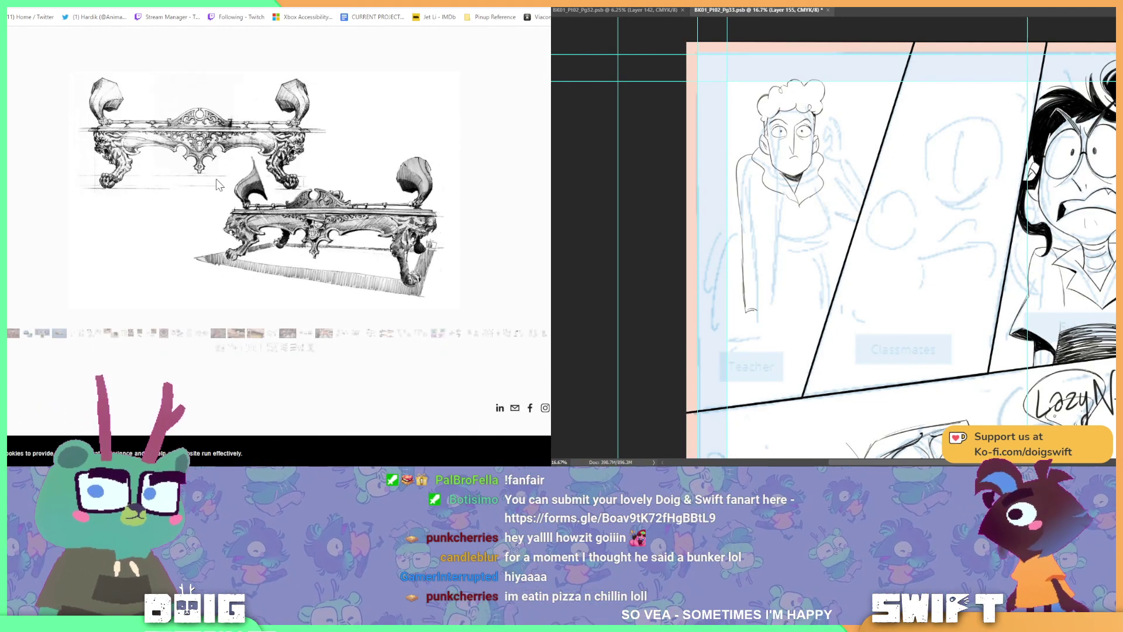
left_click(11, 334)
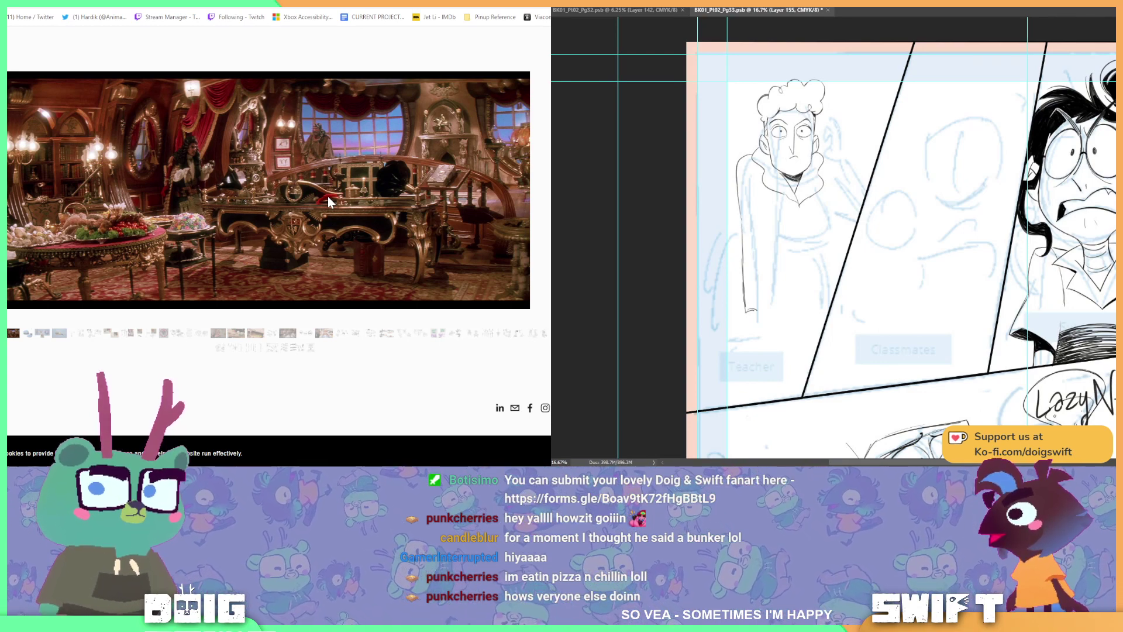
- Ink a short stroke and straight vertical lines down the left figure's torso
left_click_drag(770, 205, 769, 241)
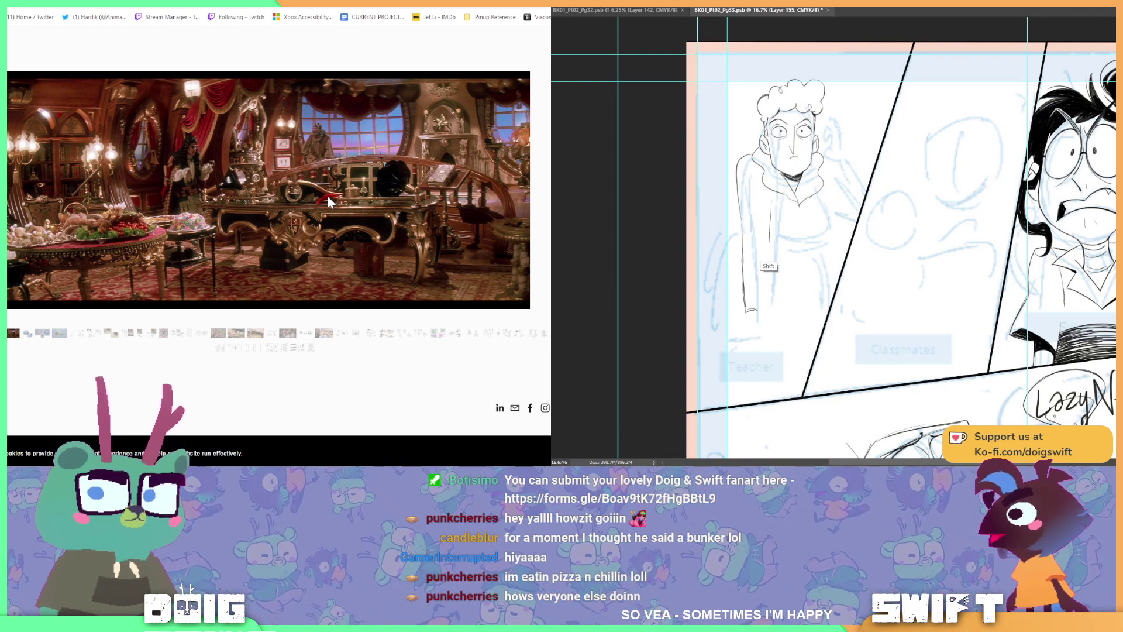
left_click(763, 314, "shift")
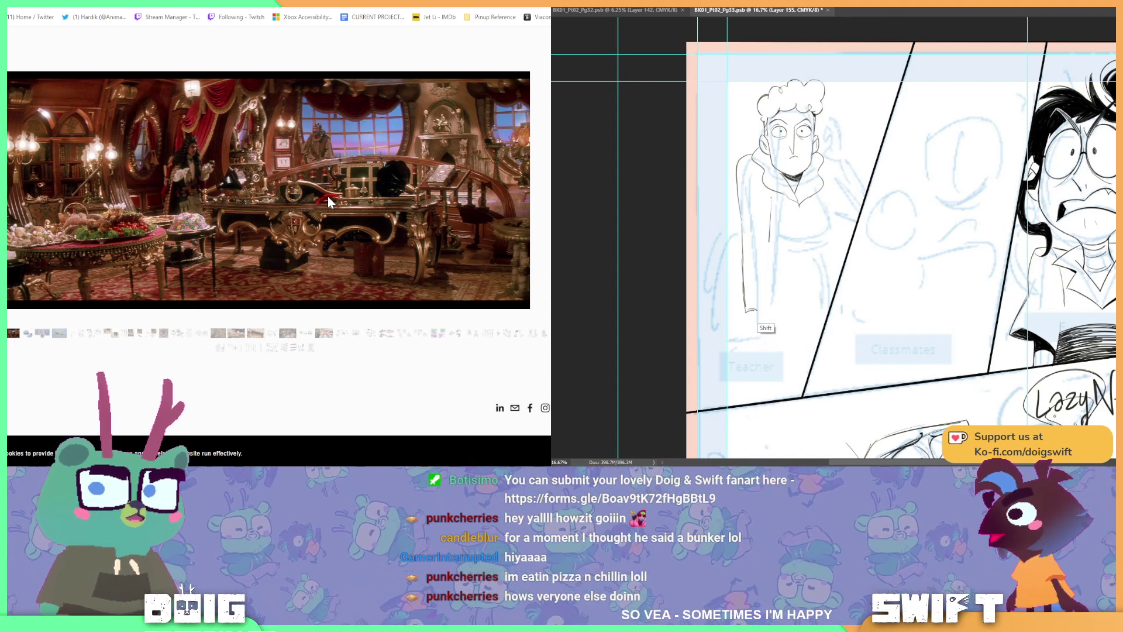
left_click(765, 314, "shift")
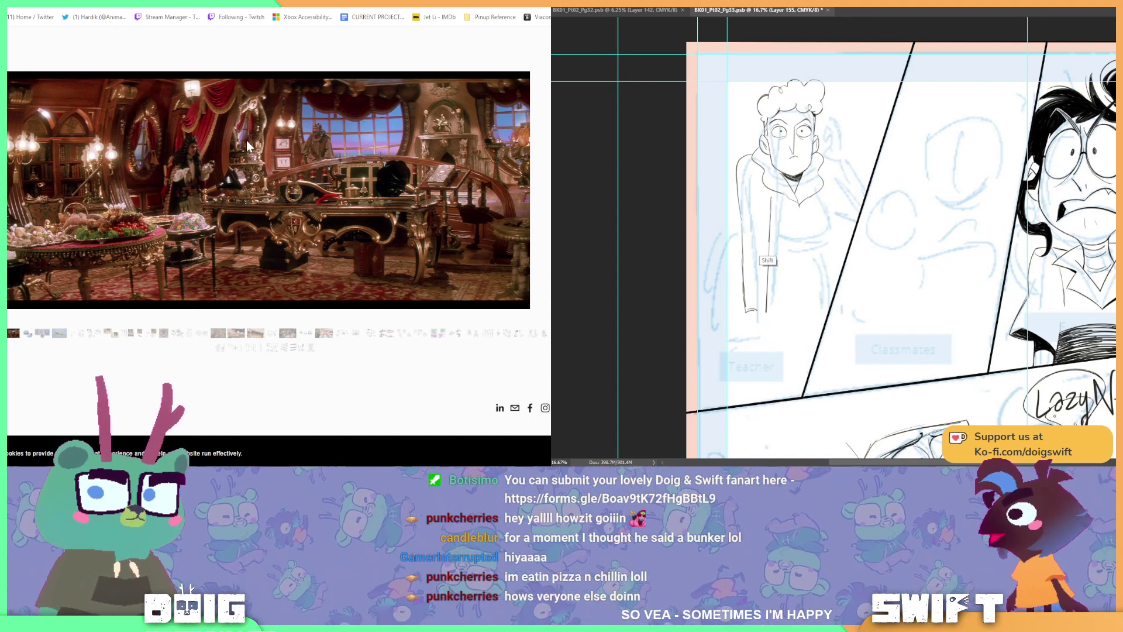
left_click(764, 313, "shift")
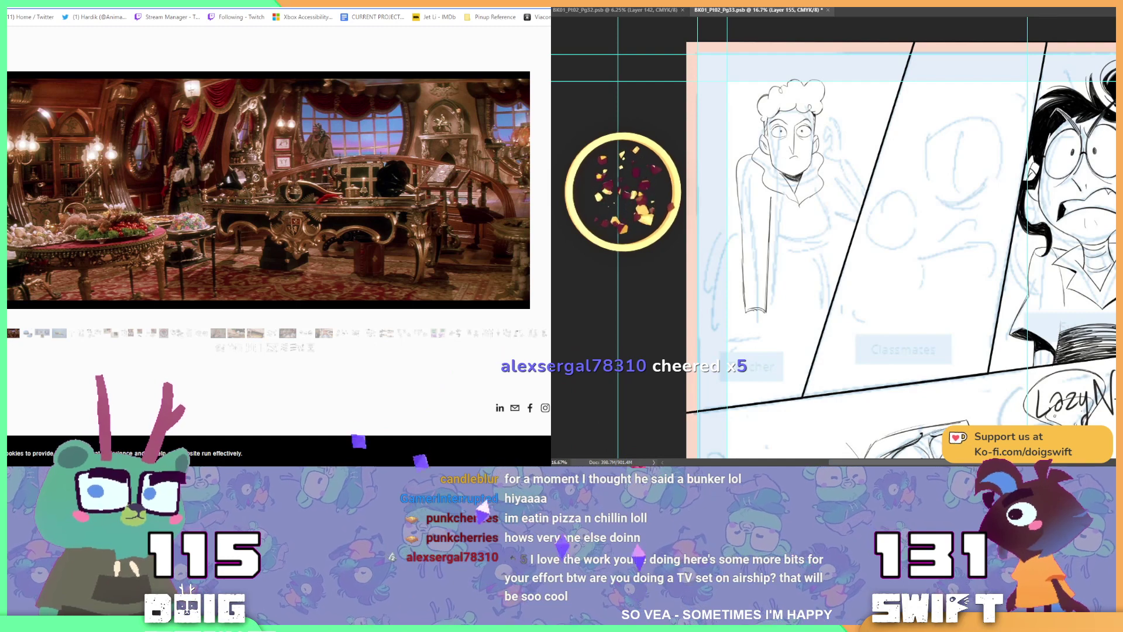
- Search images for 'skies of arcadia bridge' and preview the two-character screenshot
type("skies")
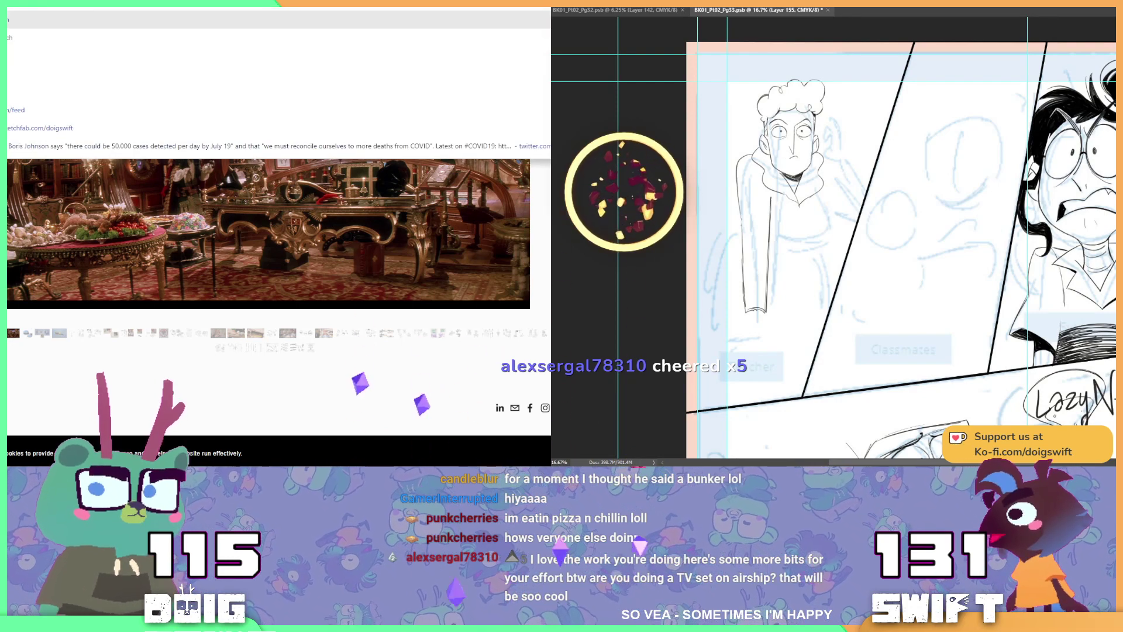
type(" of arca")
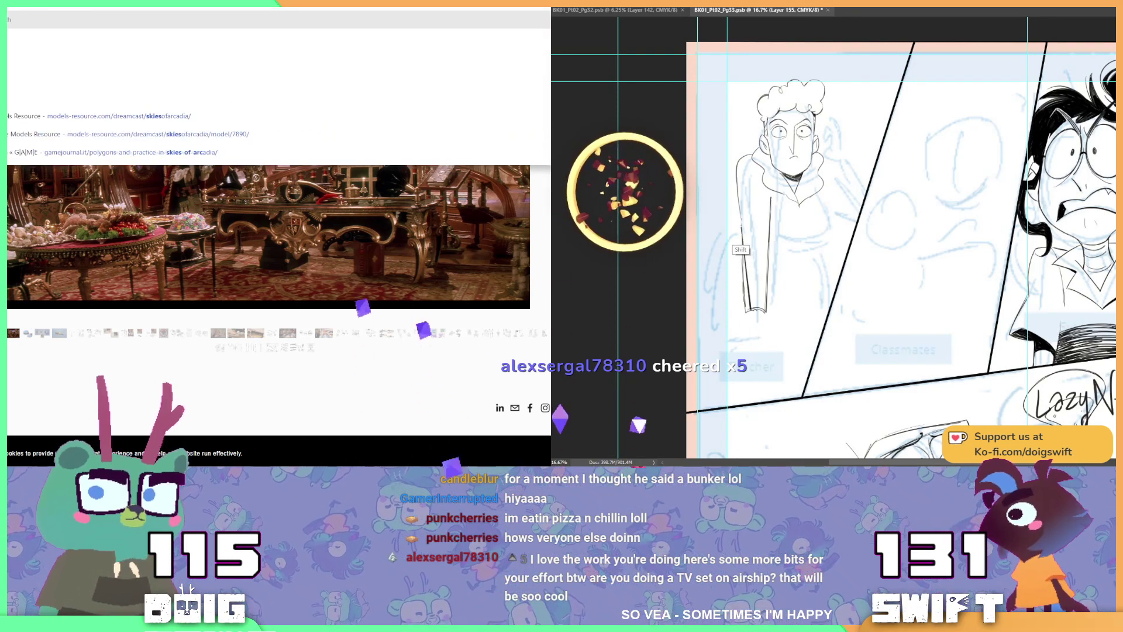
type("dia")
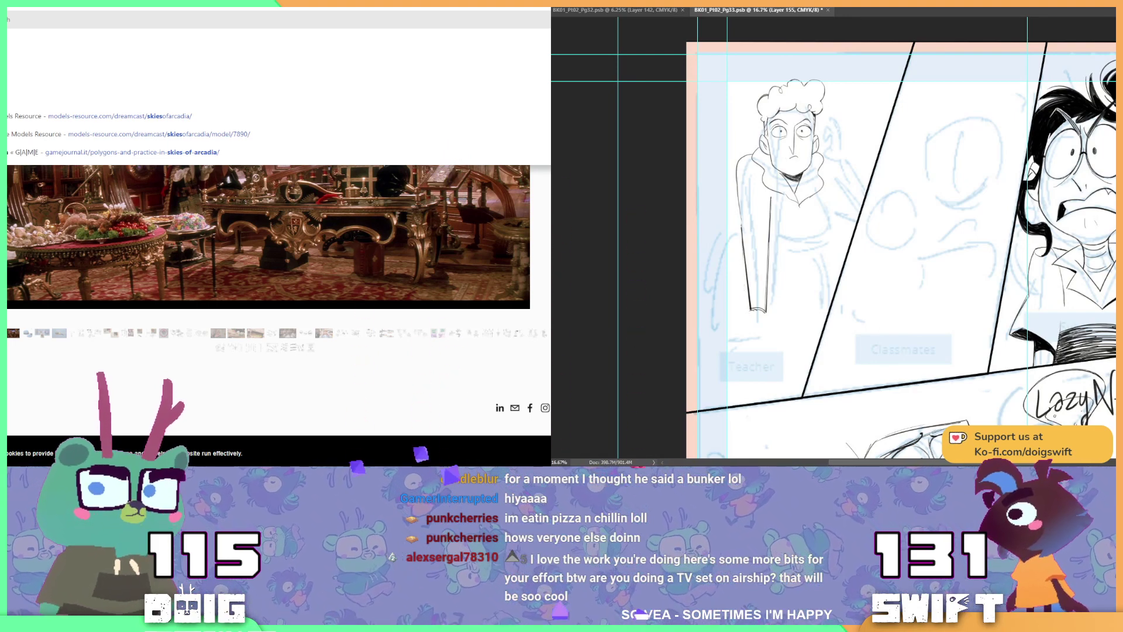
type("bridge")
key("Return")
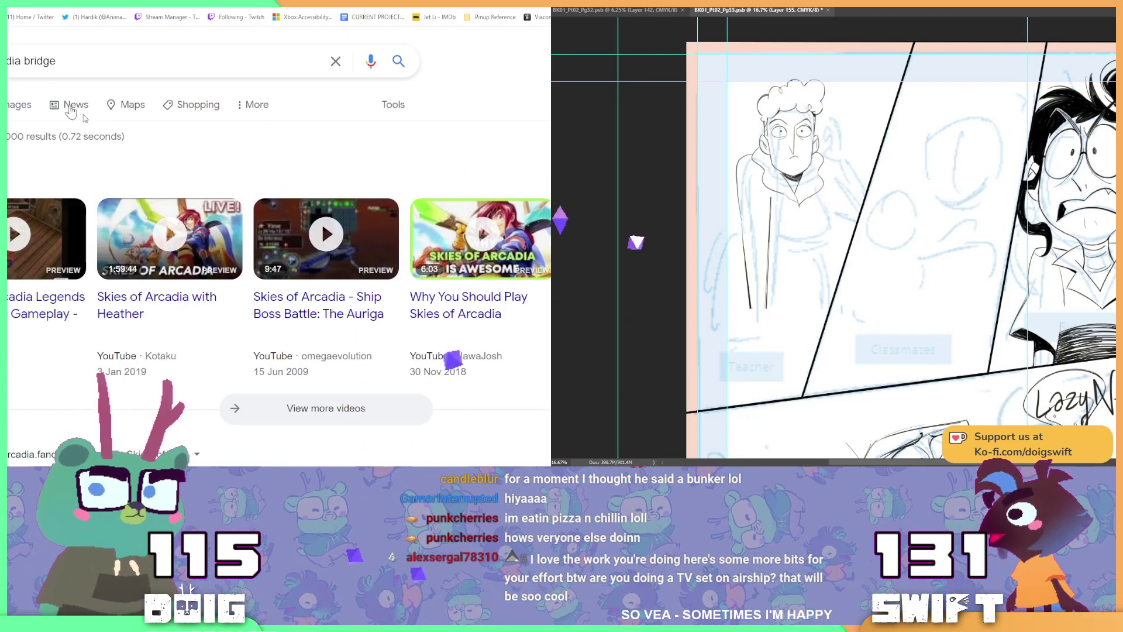
left_click(10, 108)
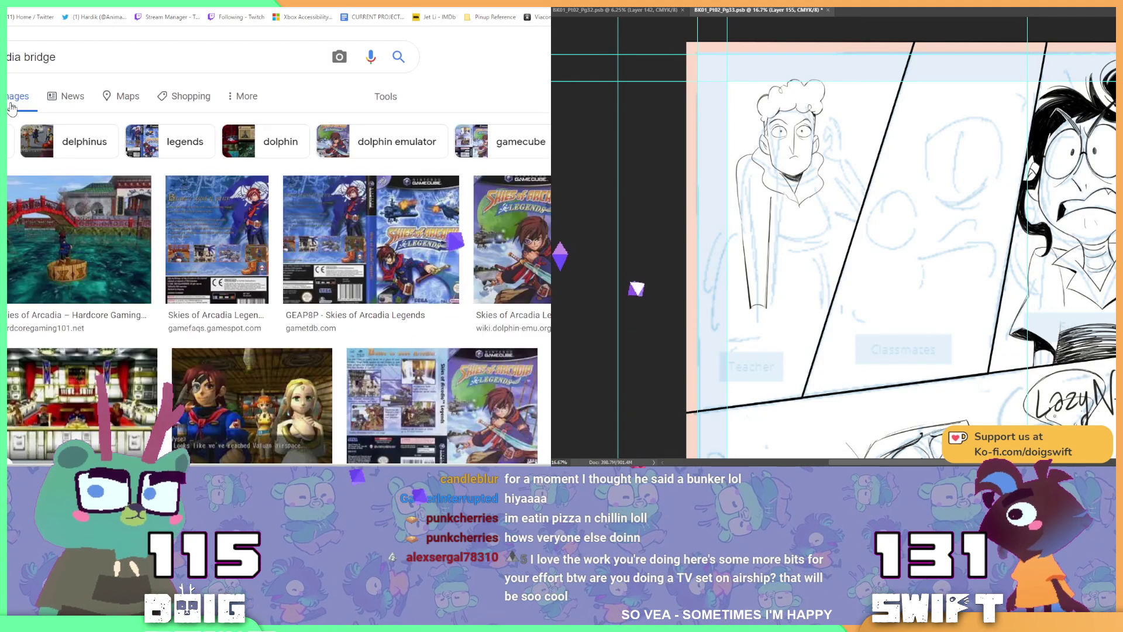
scroll(275, 262, "down", 3)
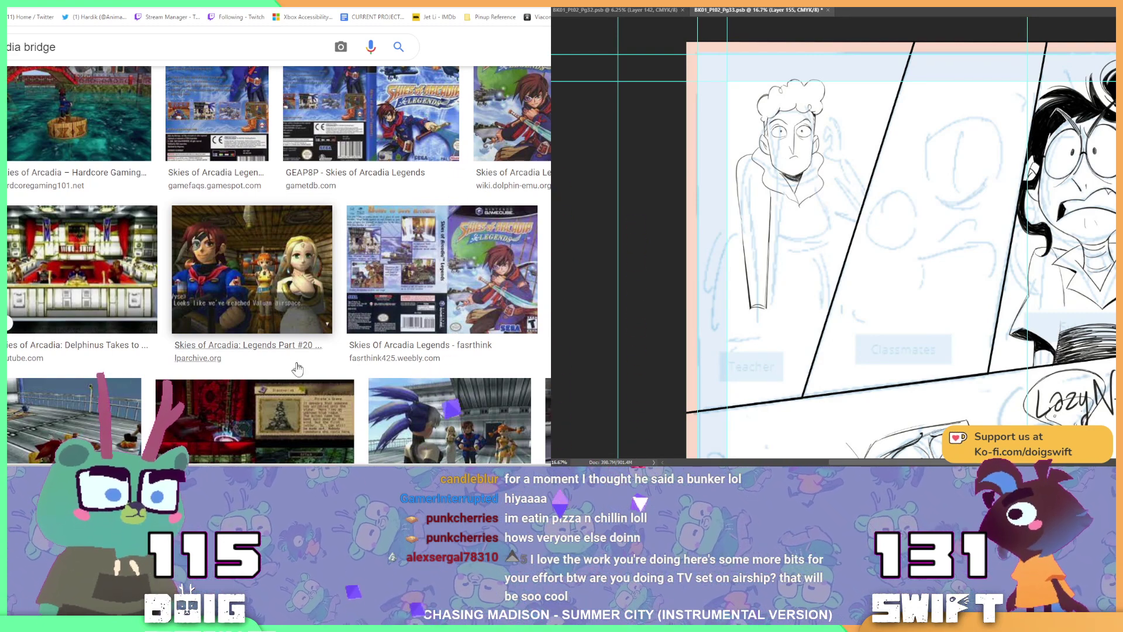
scroll(155, 213, "up", 3)
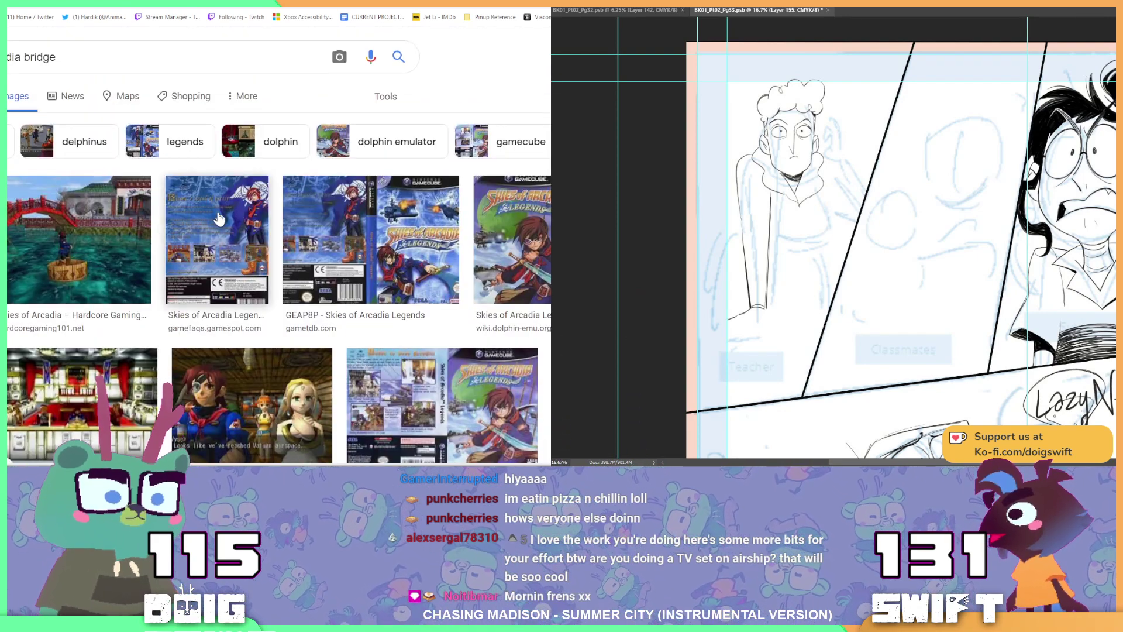
left_click(263, 407)
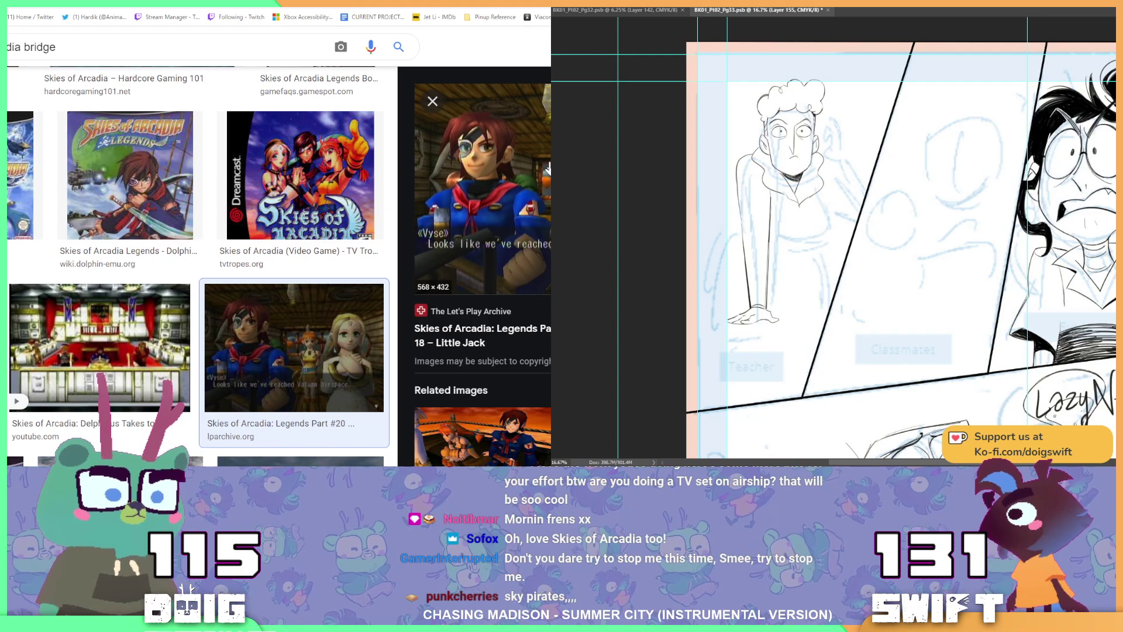
scroll(834, 234, "up", 1)
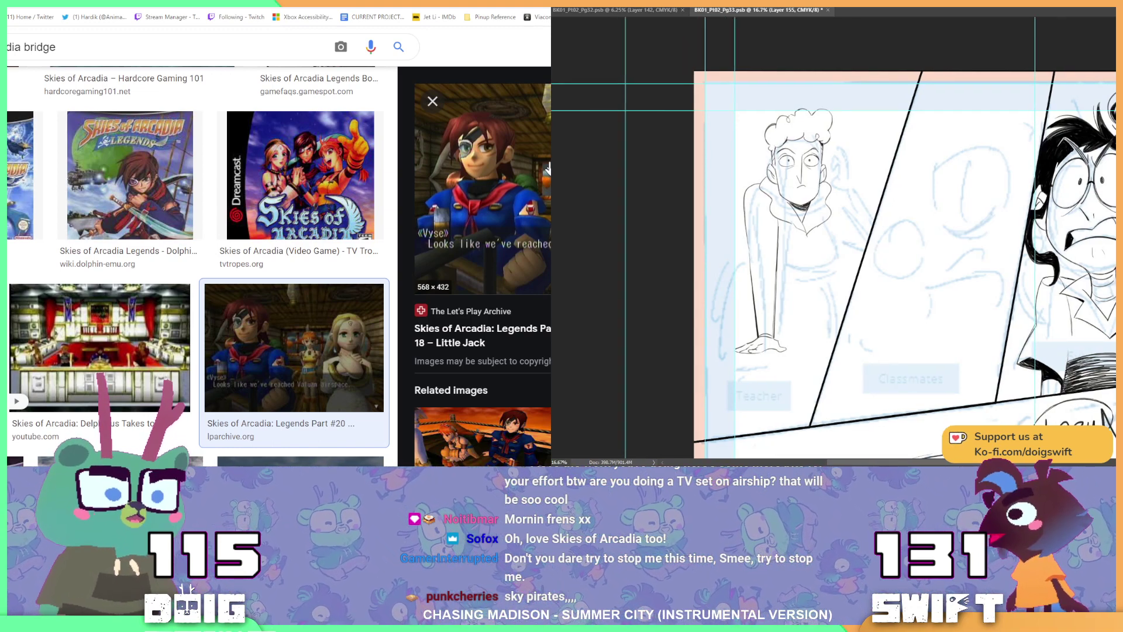
scroll(834, 234, "up", 1)
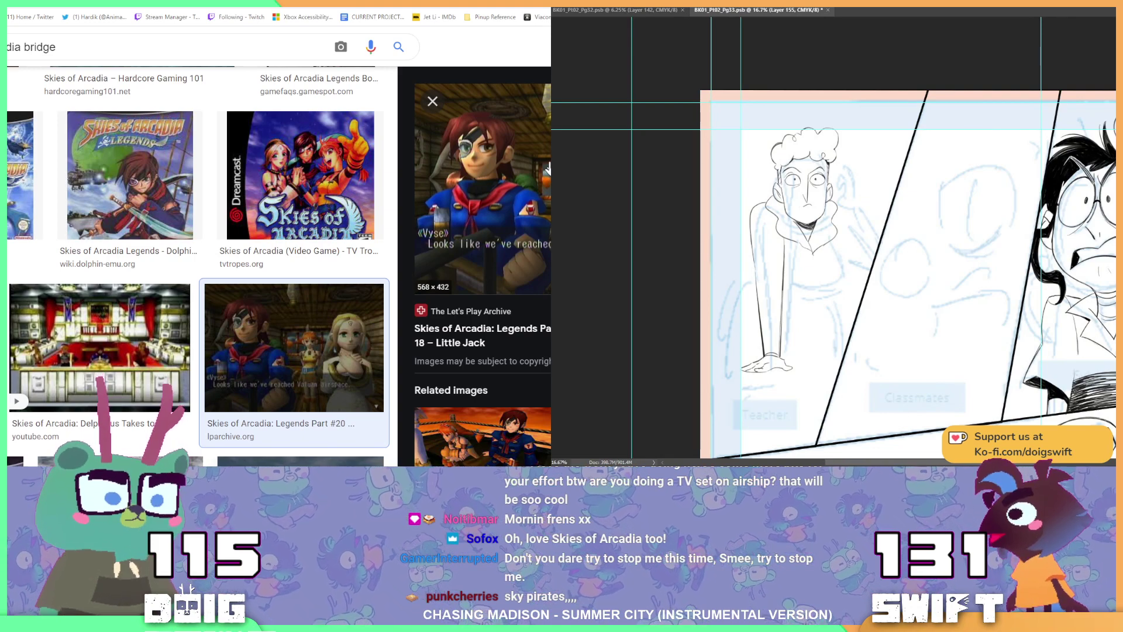
key("shift")
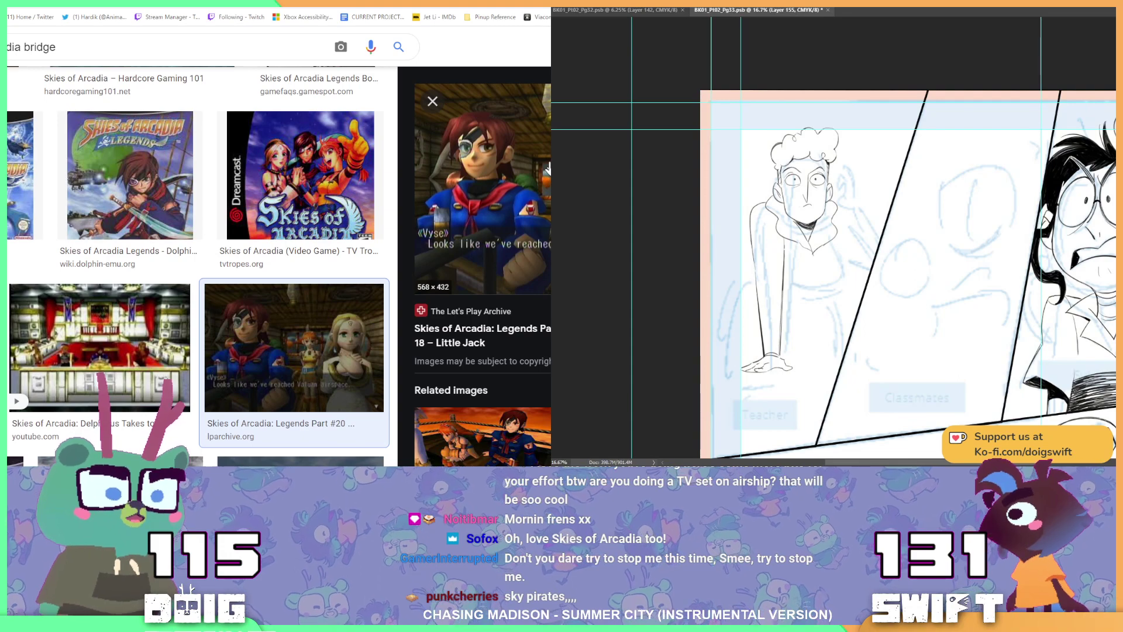
key("shift")
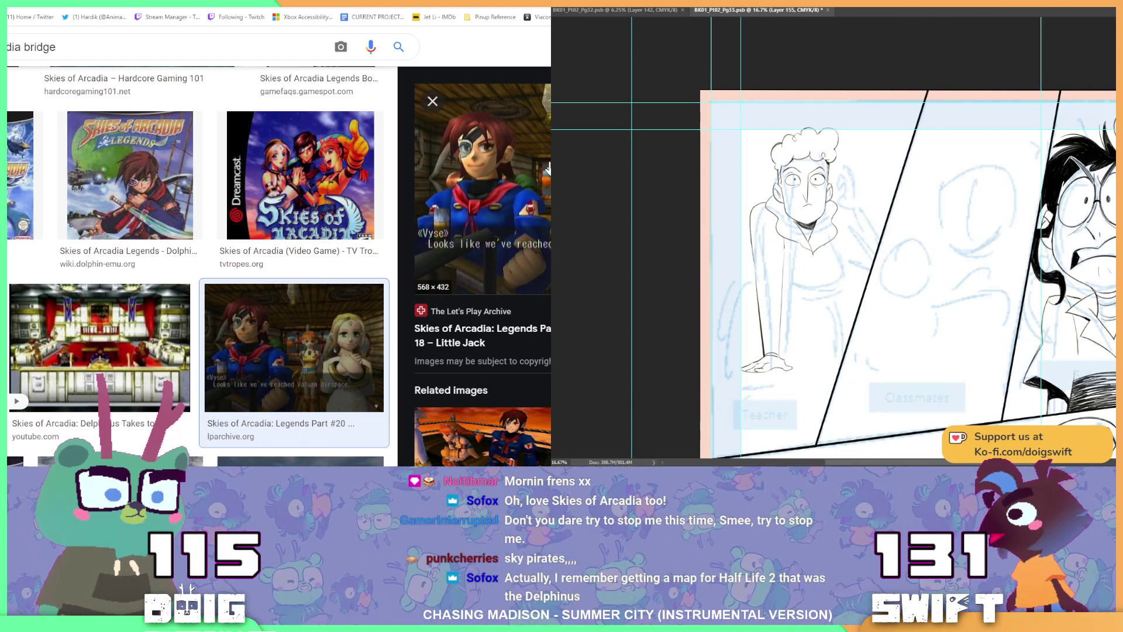
key("shift")
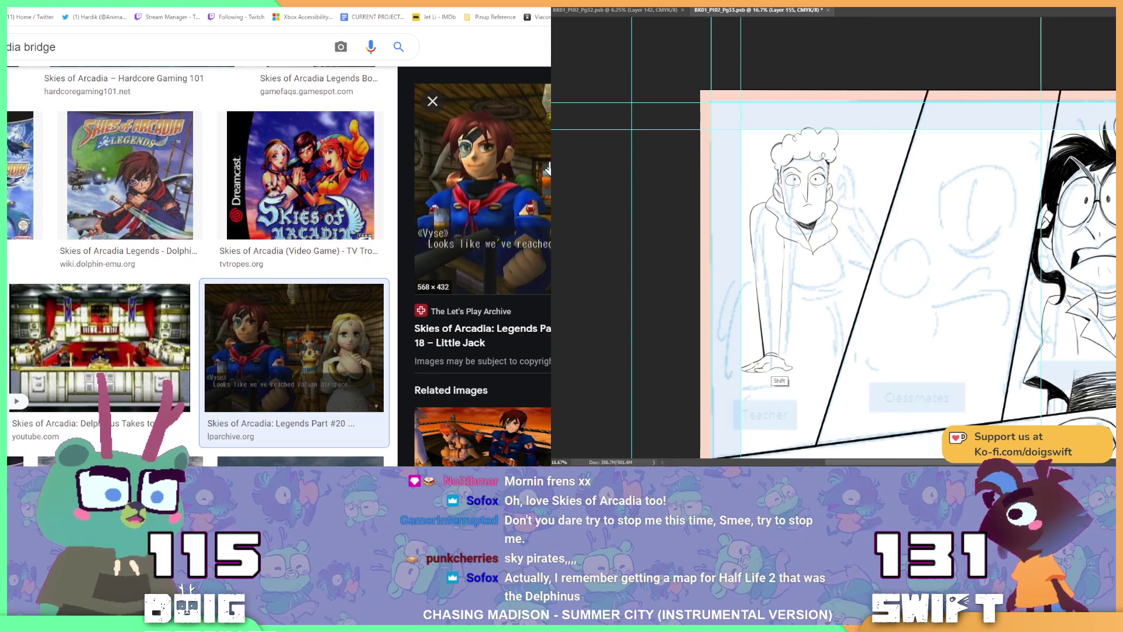
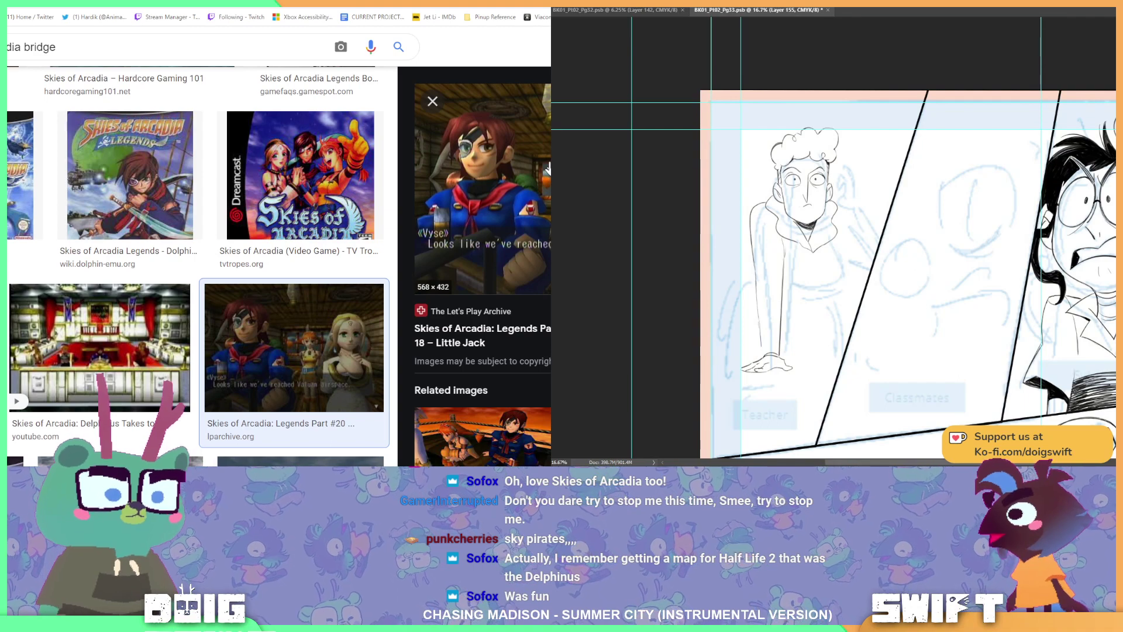
- Pan the comic page slightly and ink a short stroke beside the teacher's head
key("ctrl")
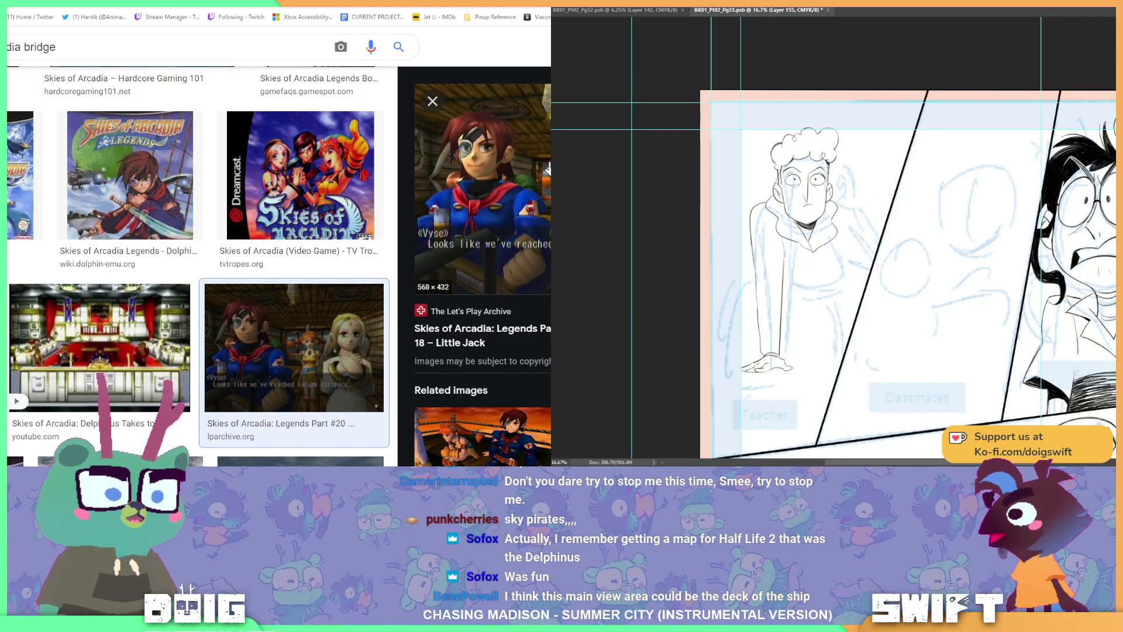
key("ctrl")
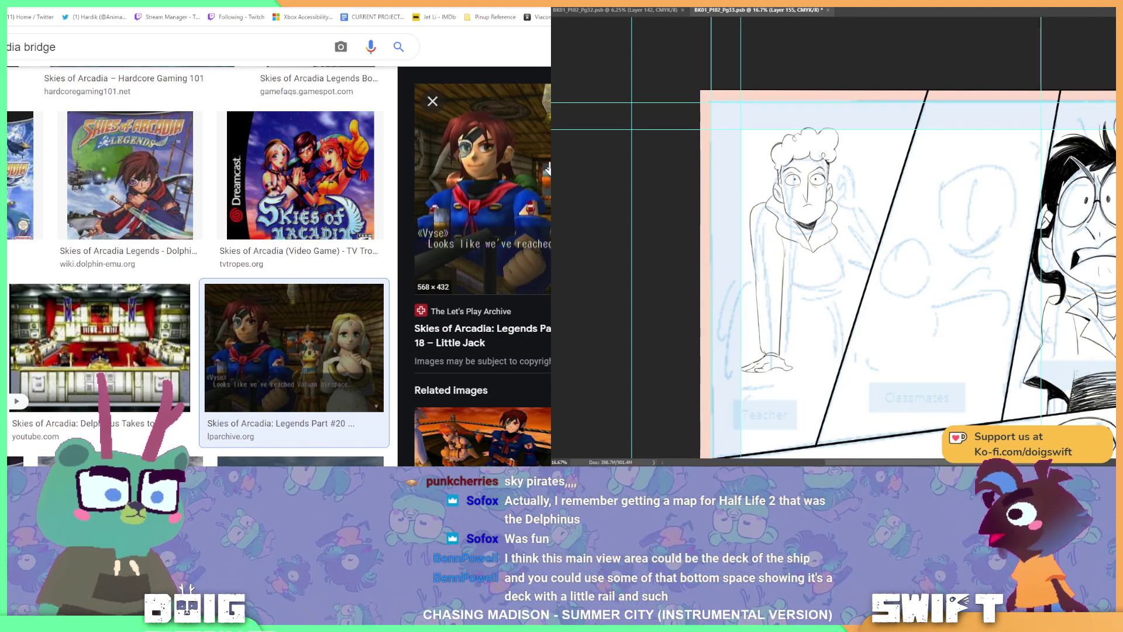
left_click_drag(833, 234, 814, 268)
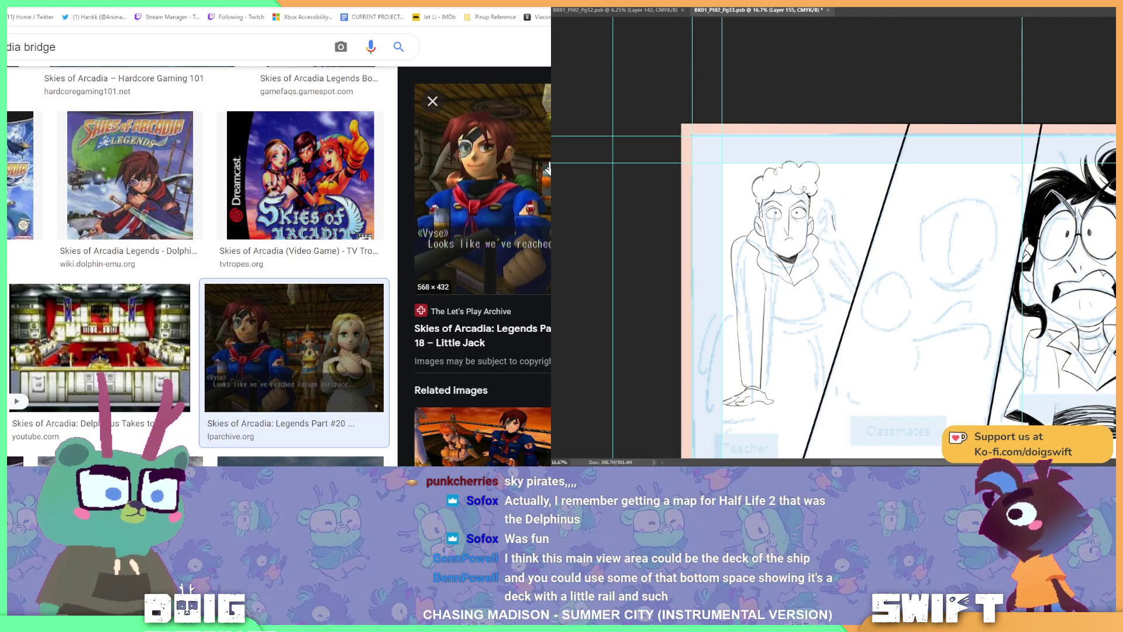
left_click_drag(832, 212, 827, 239)
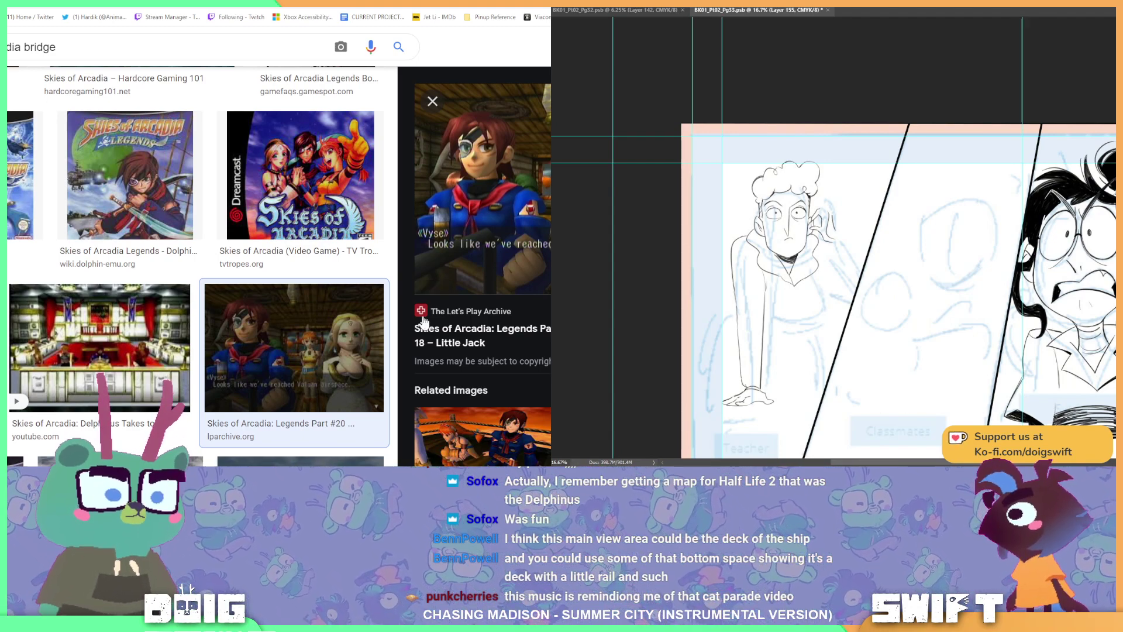
mouse_move(196, 474)
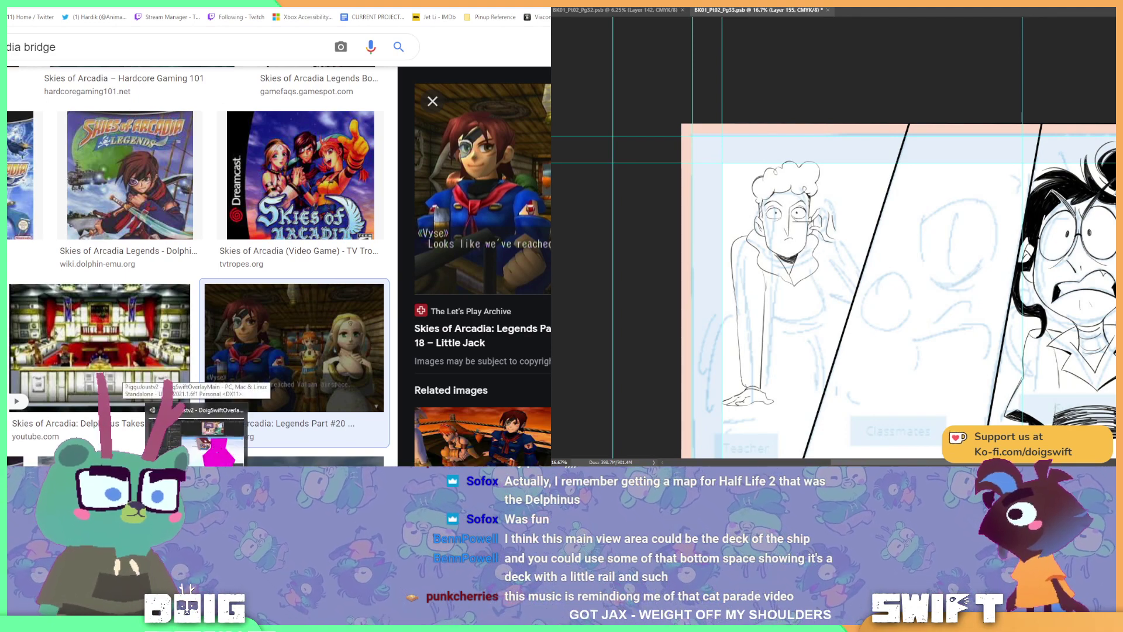
- Bring up the Unity scene and orbit down toward the house on the magenta deck
left_click(212, 437)
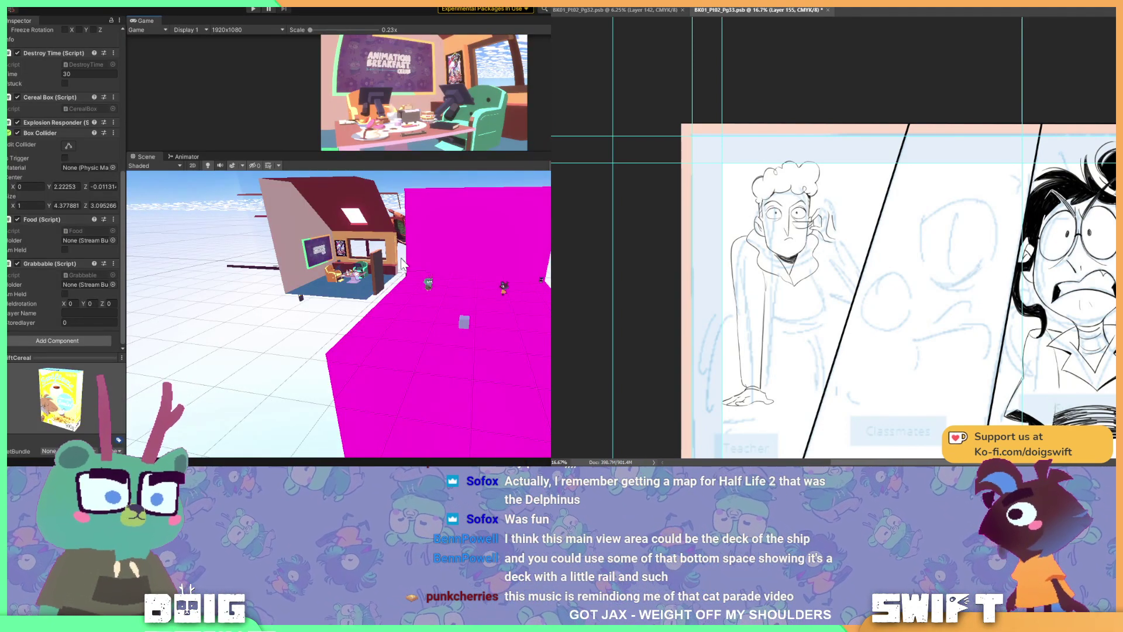
right_click_drag(401, 263, 373, 242)
key("alt+Tab")
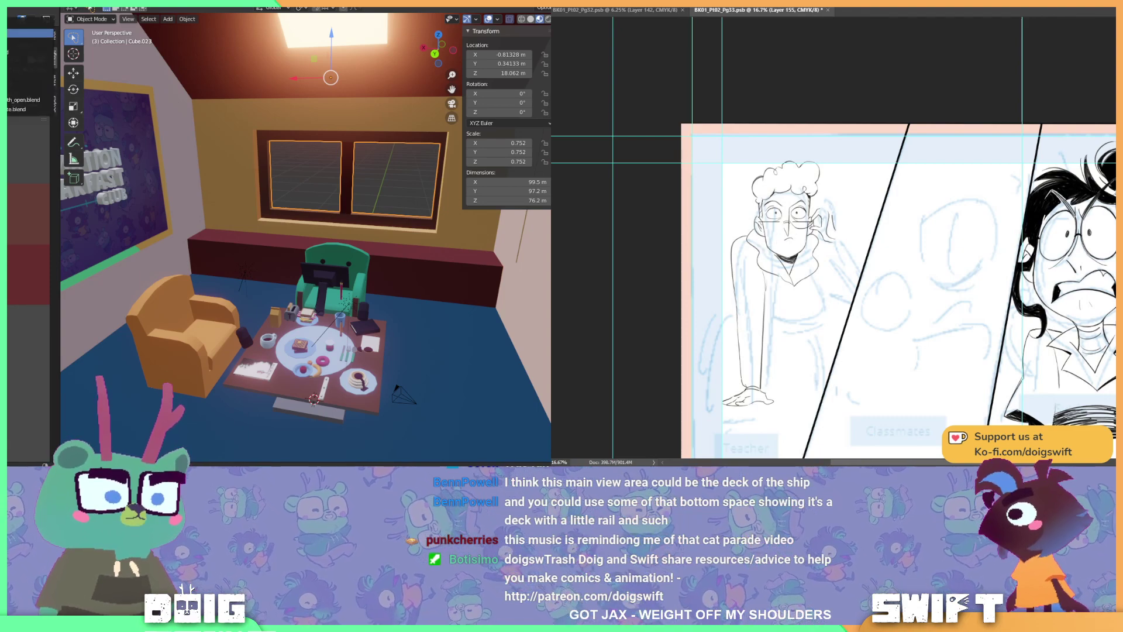
- Open the recent ship .blend file and orbit around the loaded ship
left_click(30, 33)
middle_click_drag(135, 186, 165, 166)
scroll(243, 135, "up", 3)
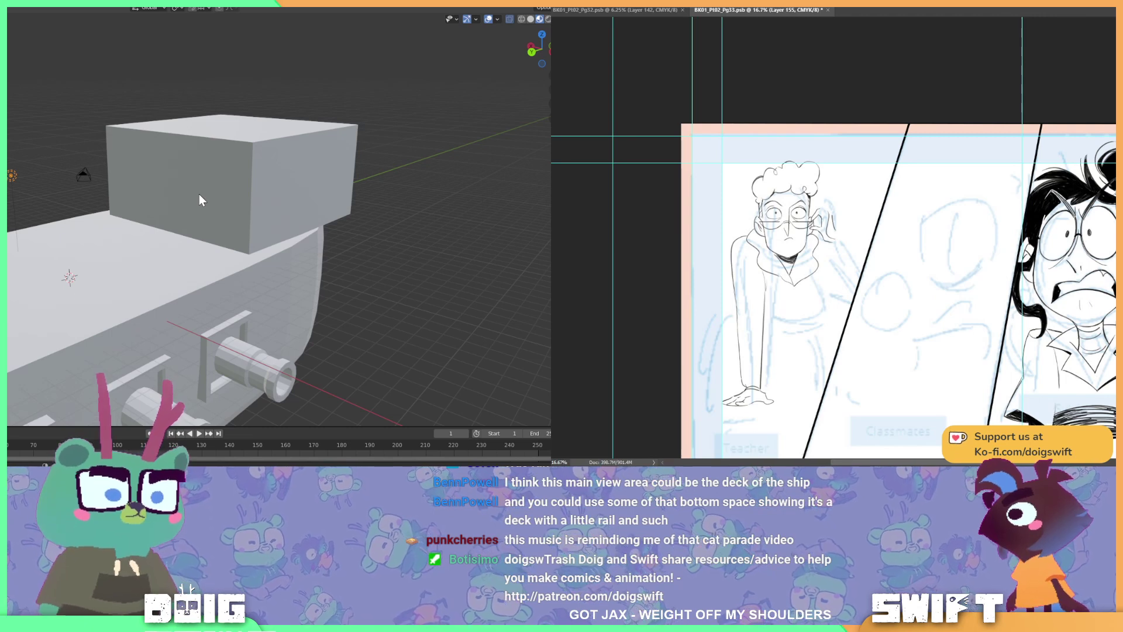
- Move the deckhouse box to a new position on the hull and orbit to check it
left_click(216, 192)
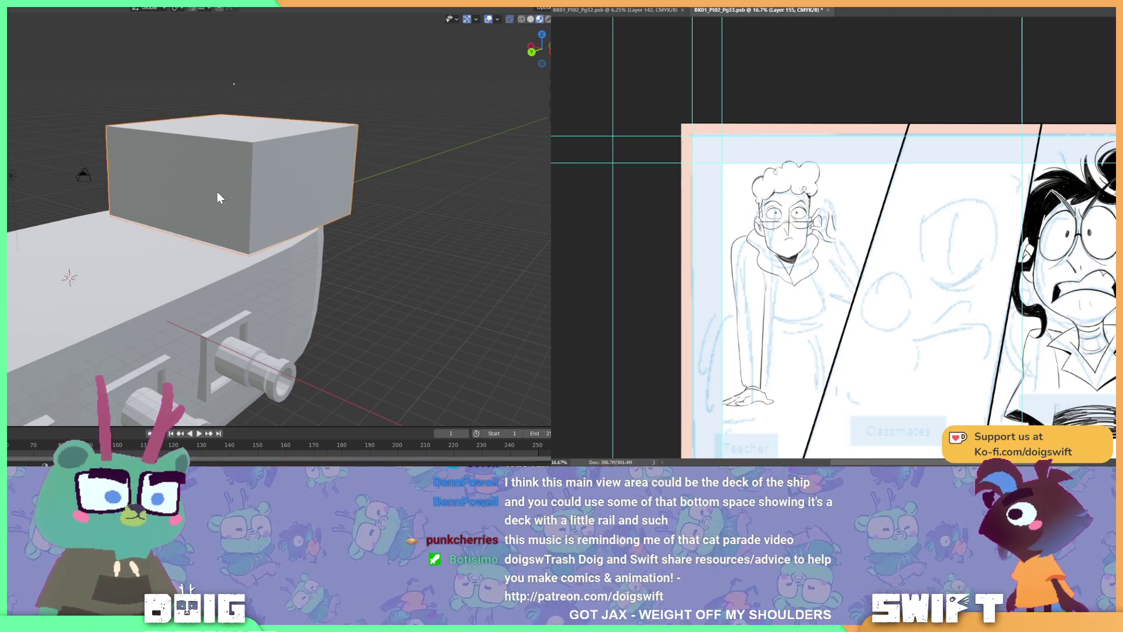
key("g")
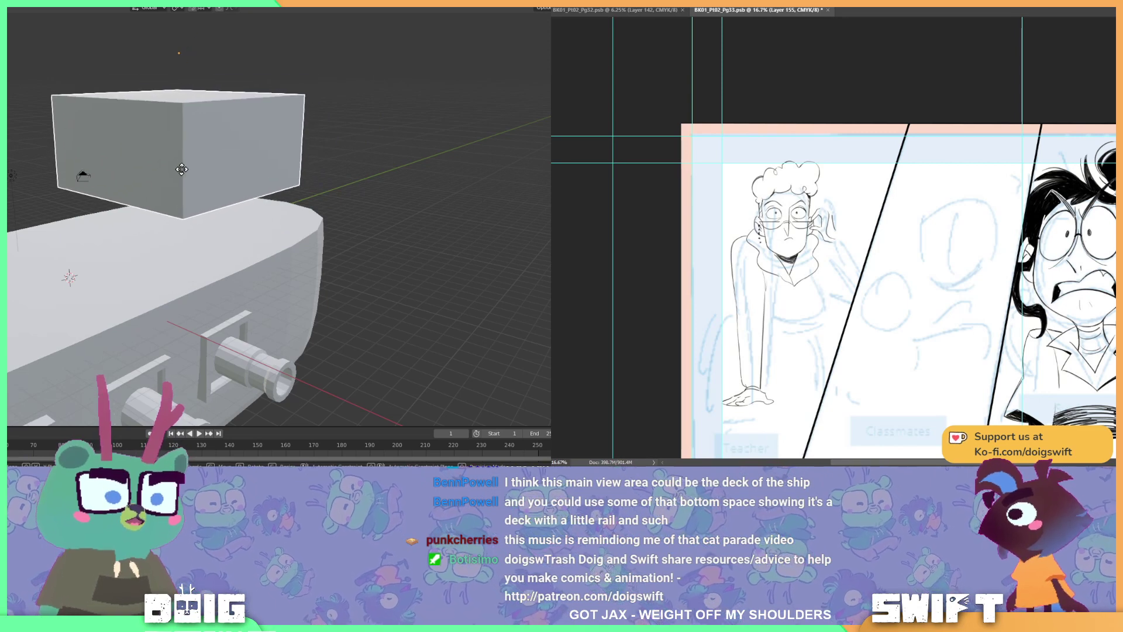
left_click(205, 191)
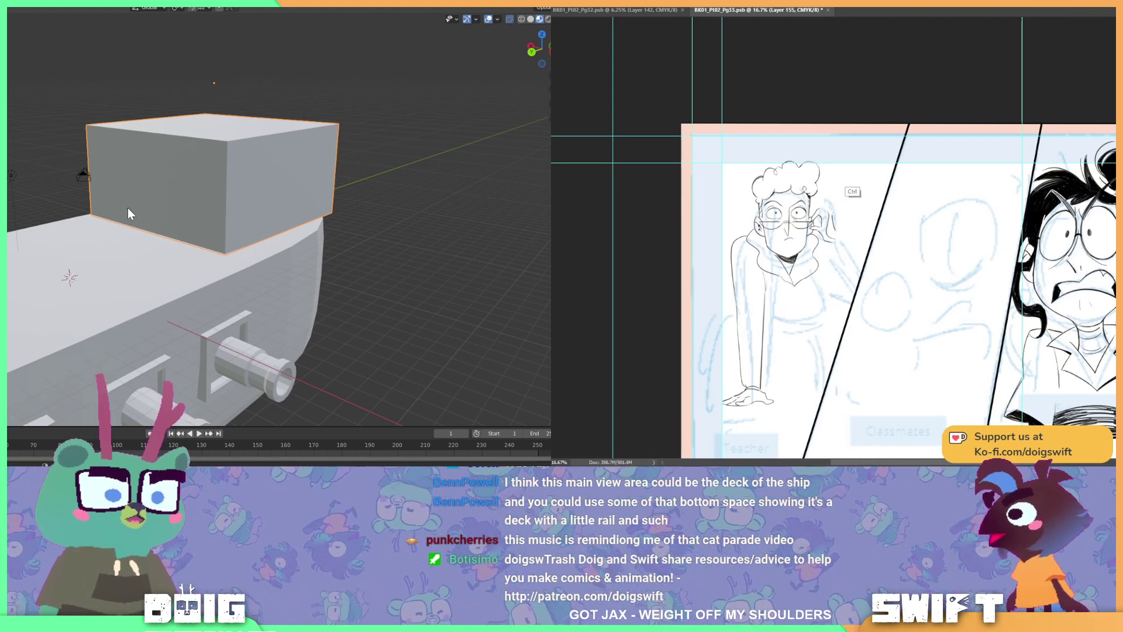
middle_click_drag(122, 210, 216, 205)
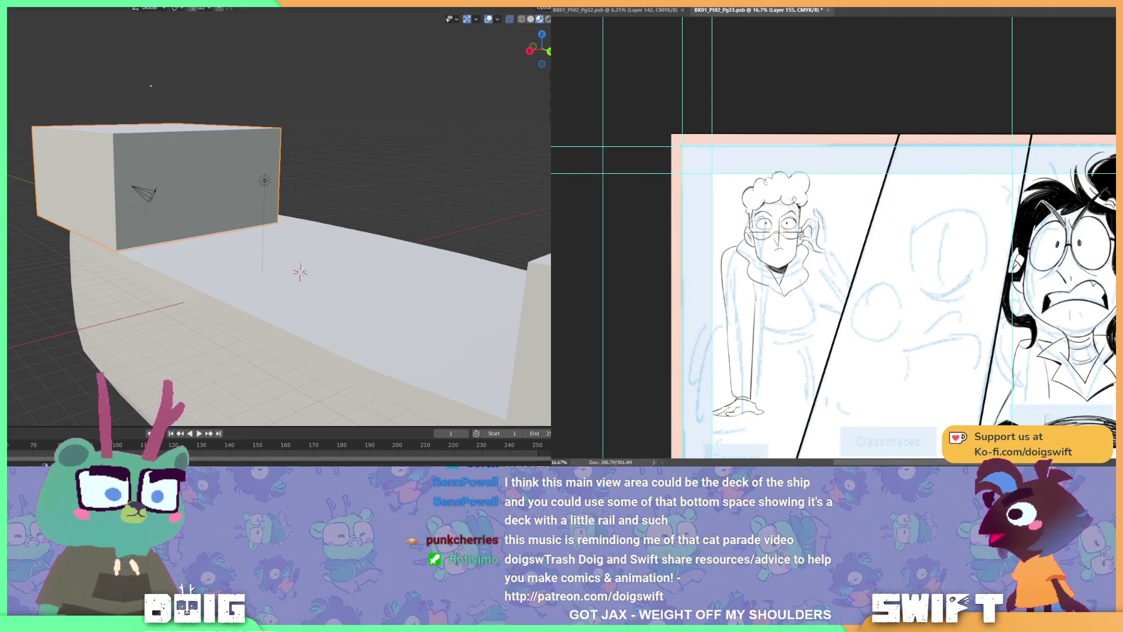
key("alt+Tab")
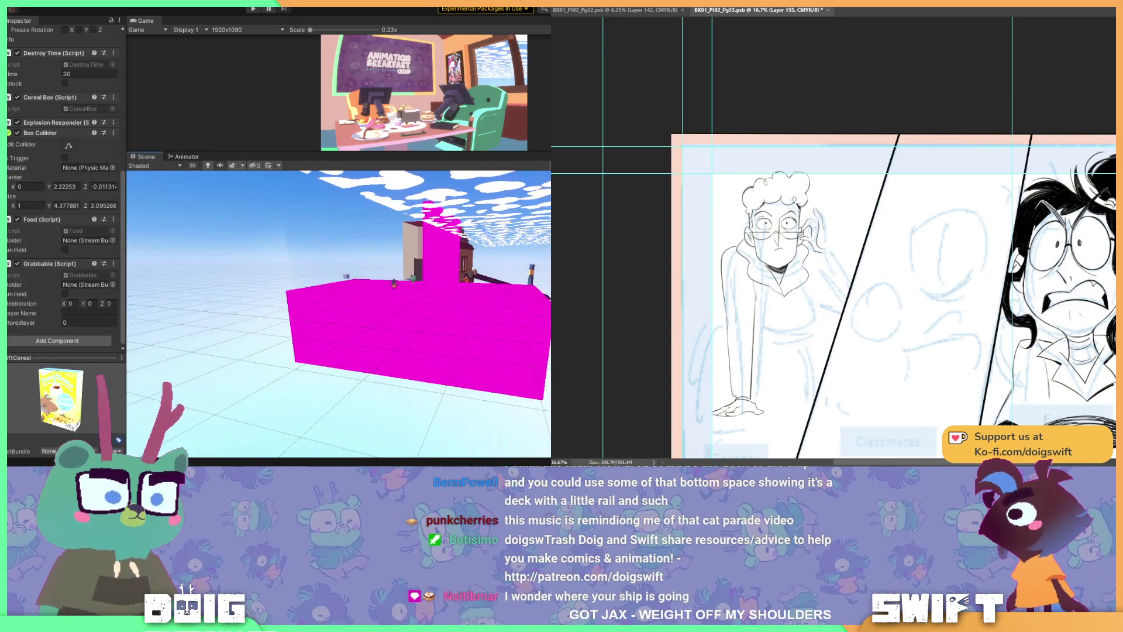
- Orbit and zoom toward the house until its open side and club board face the view
left_click_drag(339, 310, 286, 339, "alt")
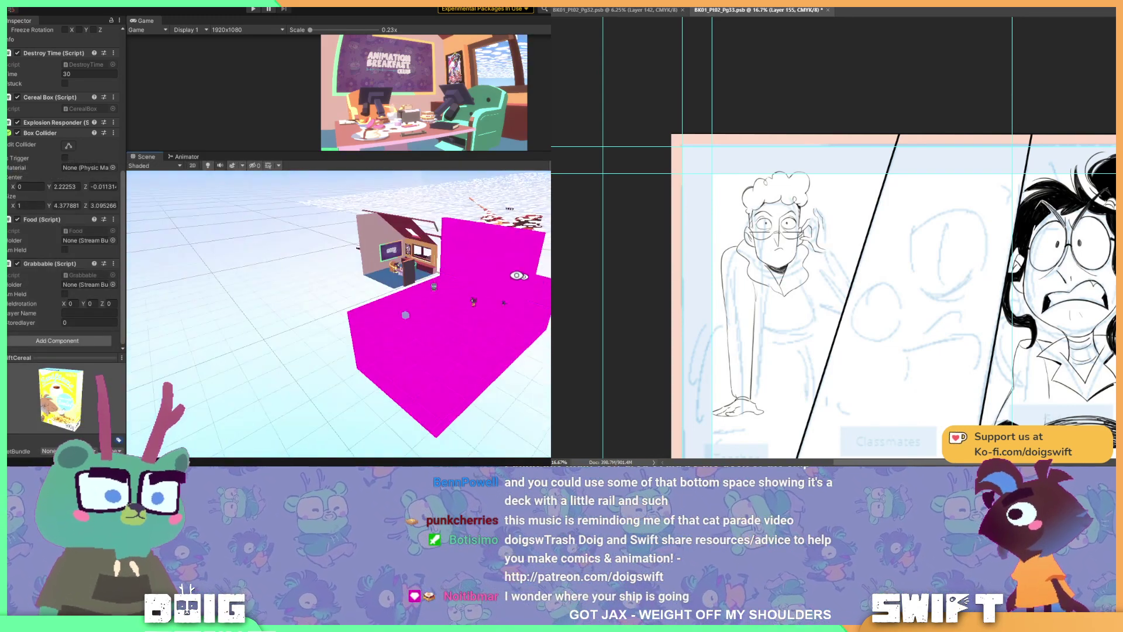
left_click_drag(518, 275, 247, 319, "alt")
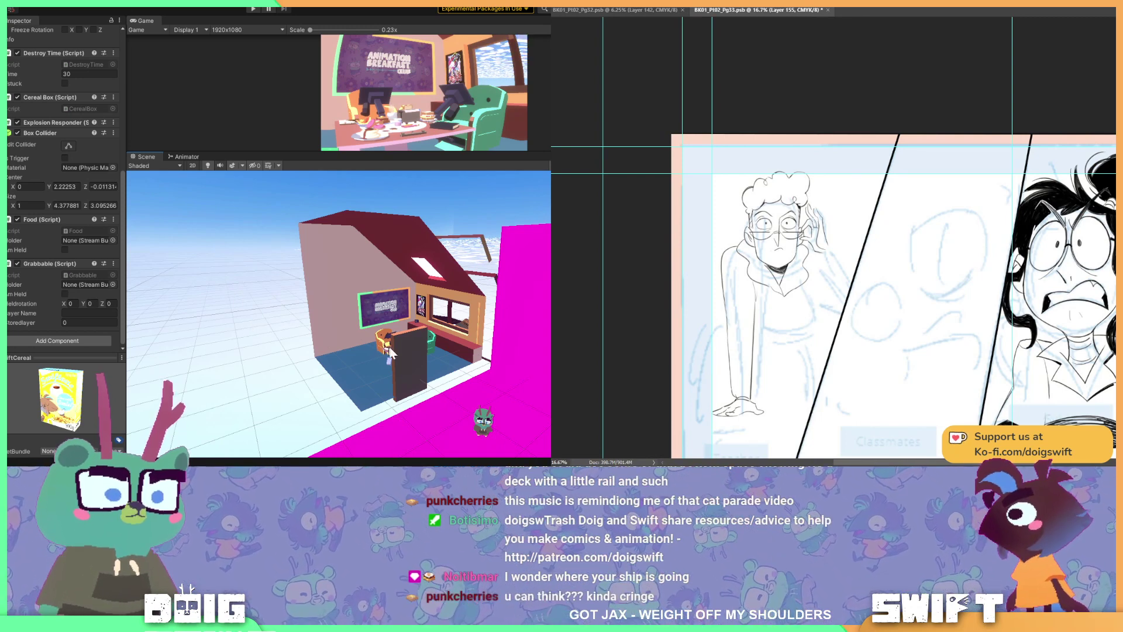
left_click_drag(390, 351, 478, 343, "alt")
scroll(339, 313, "up", 5)
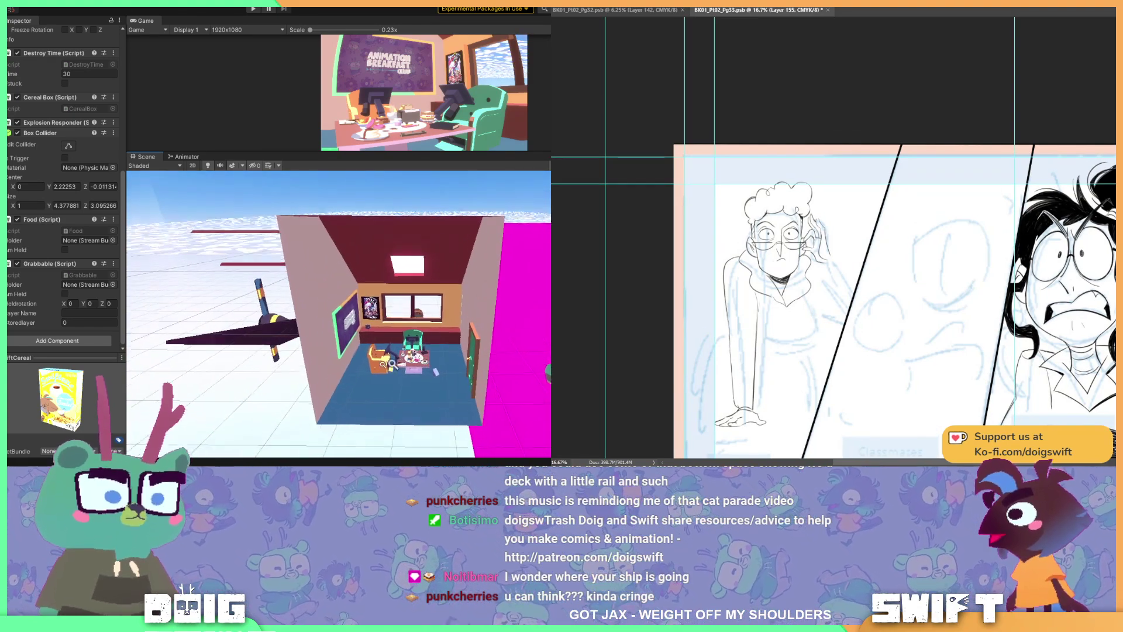
scroll(433, 325, "up", 10)
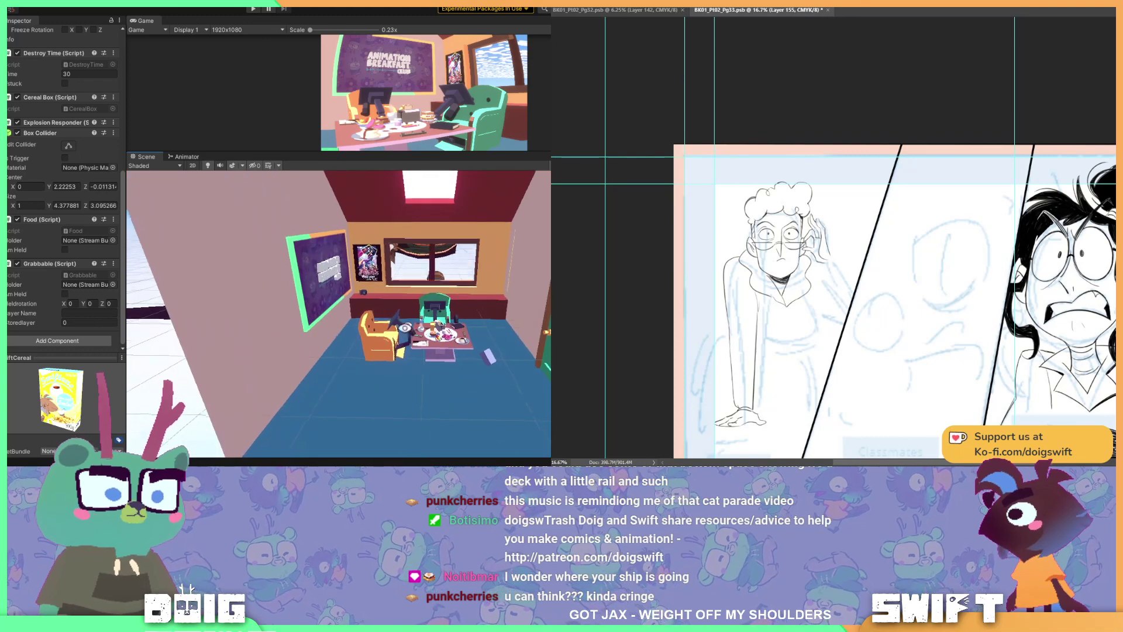
left_click_drag(365, 304, 379, 328, "alt")
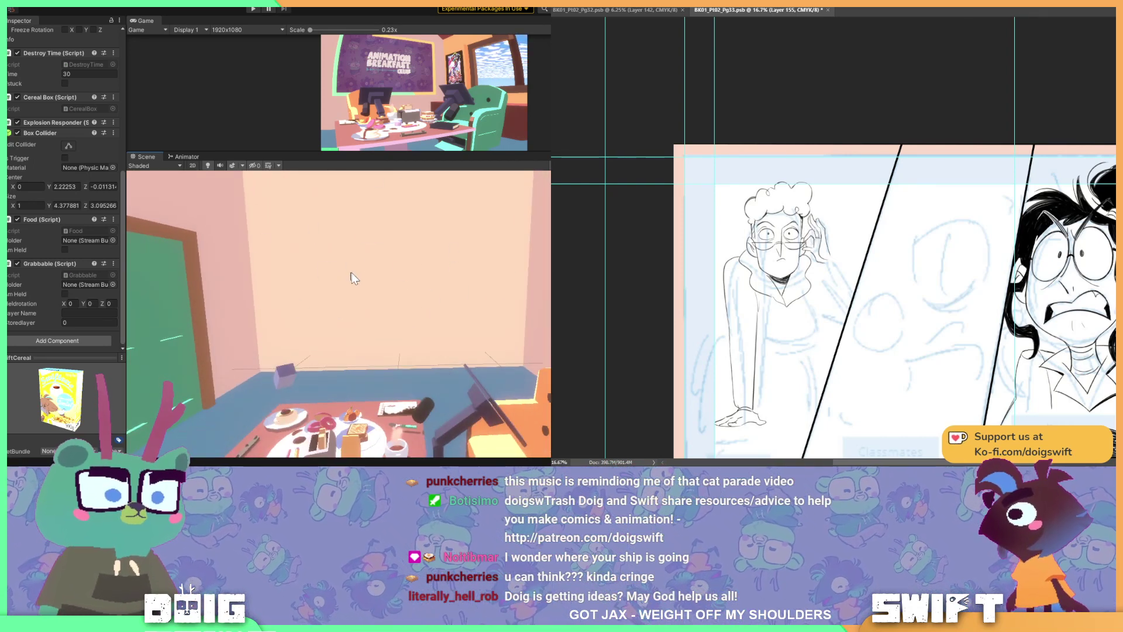
- Orbit around and through the house until the room interior and flying ship both show
left_click_drag(352, 273, 445, 327, "alt")
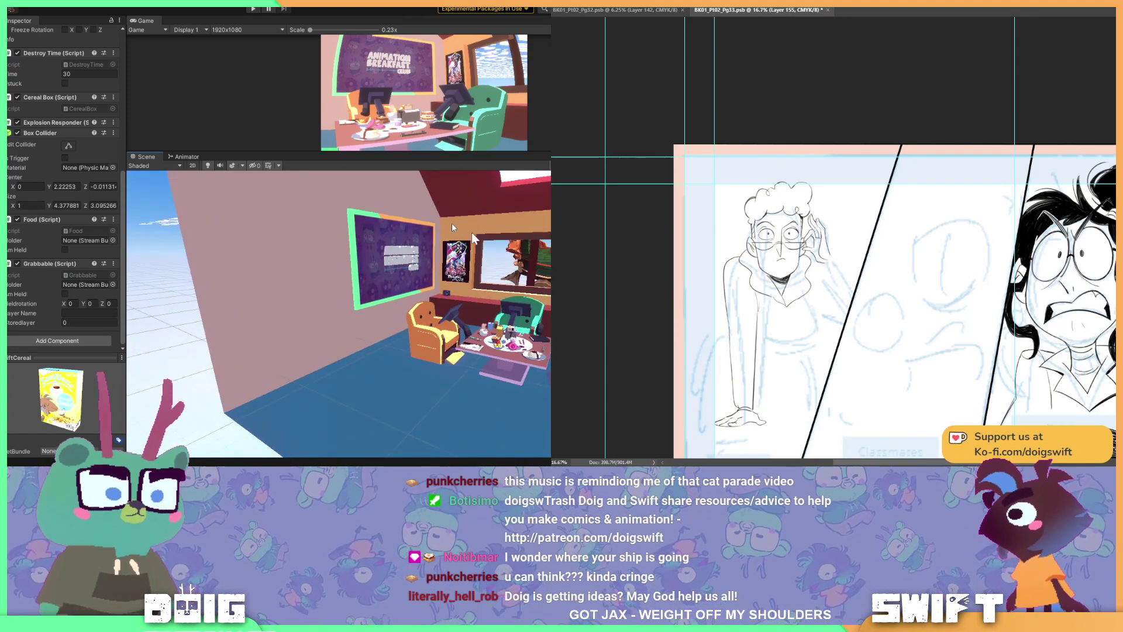
left_click_drag(452, 228, 454, 271, "alt")
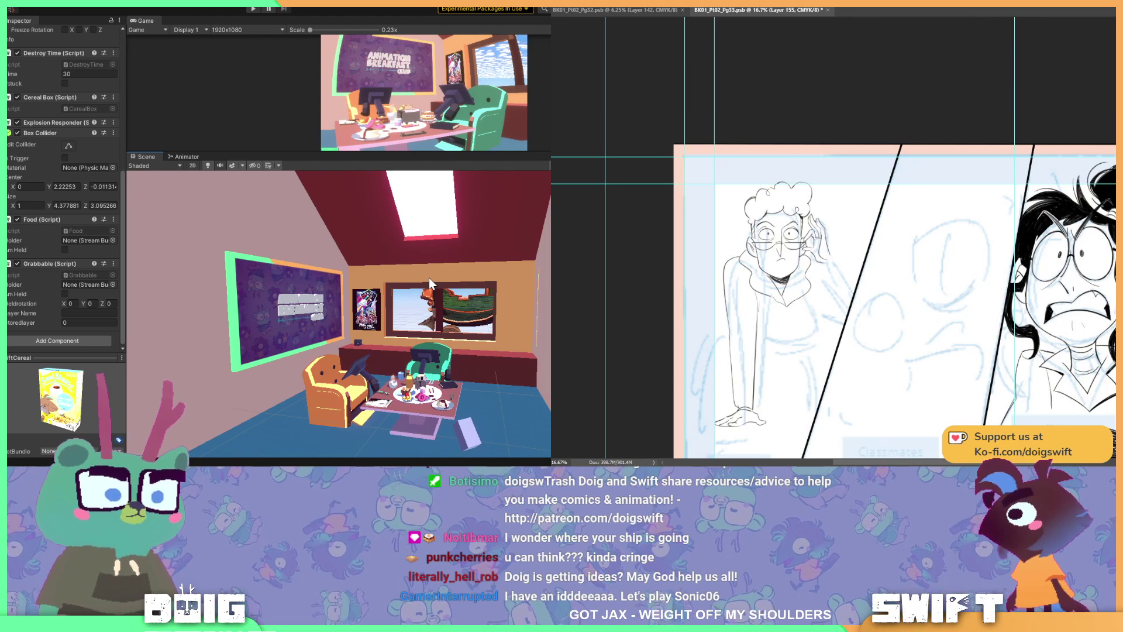
left_click_drag(430, 277, 321, 353, "alt")
middle_click_drag(357, 323, 349, 311)
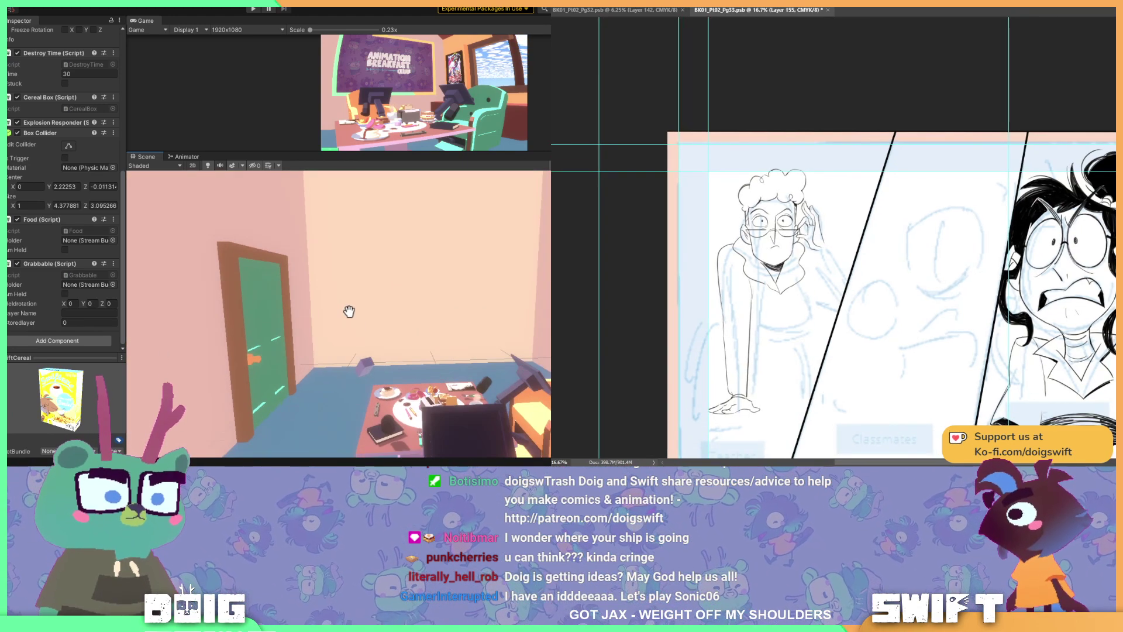
scroll(356, 319, "down", 10)
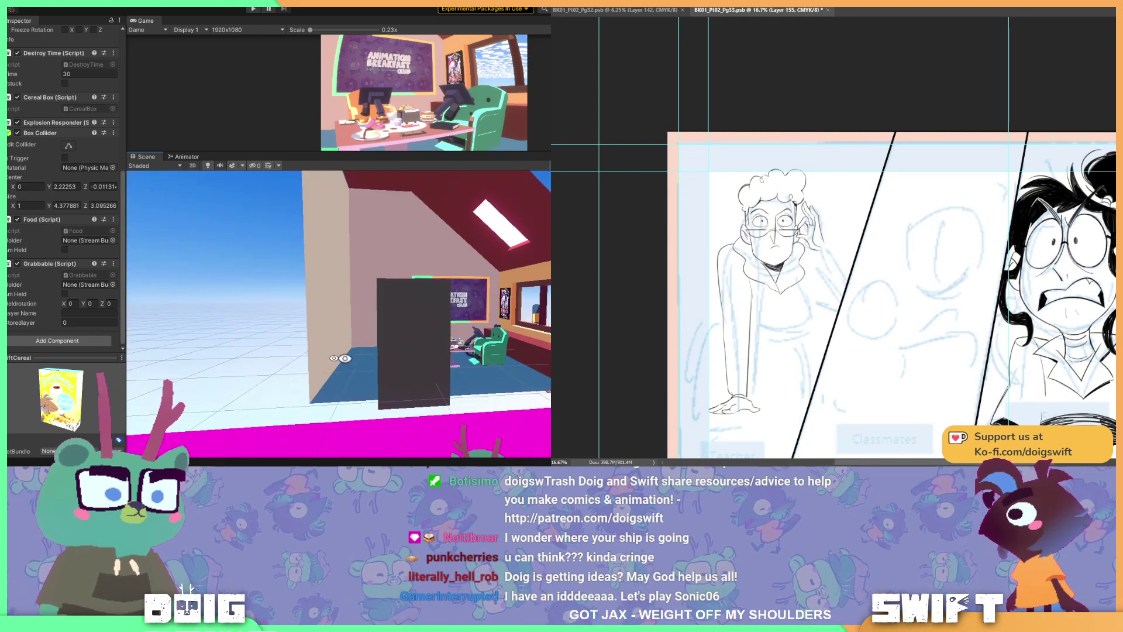
left_click_drag(388, 368, 418, 390, "alt")
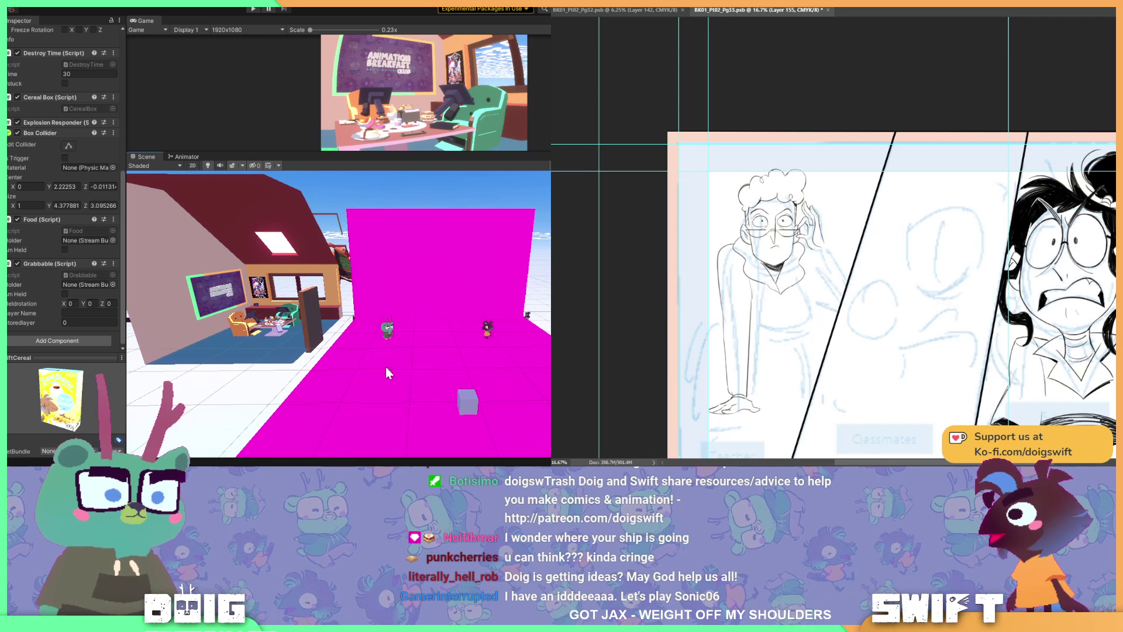
right_click_drag(358, 314, 403, 294)
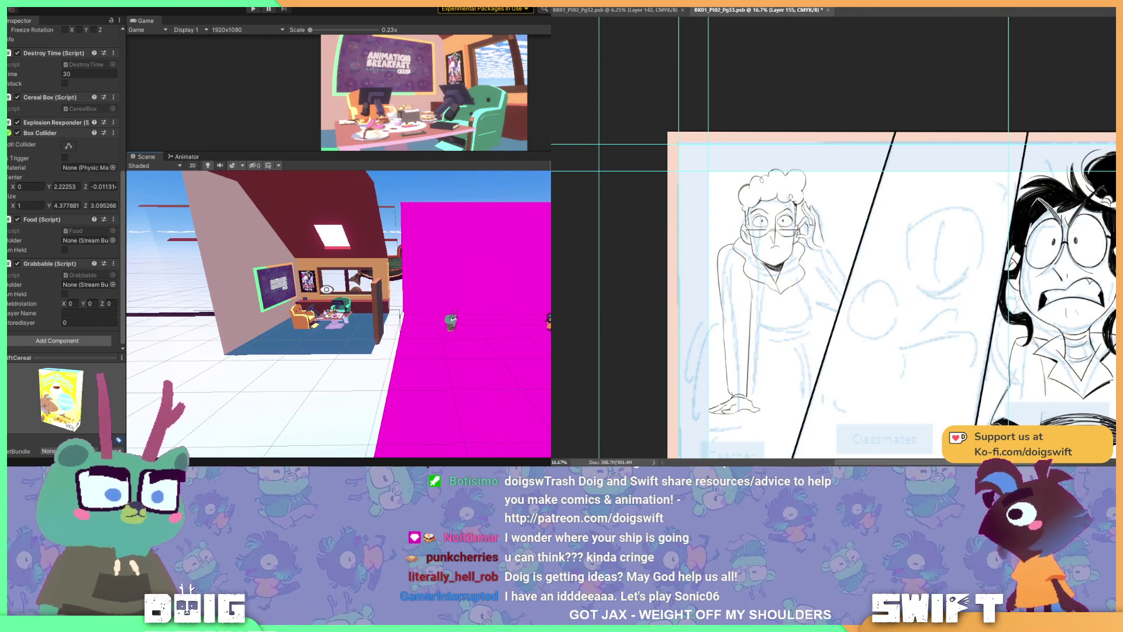
right_click_drag(326, 289, 376, 331)
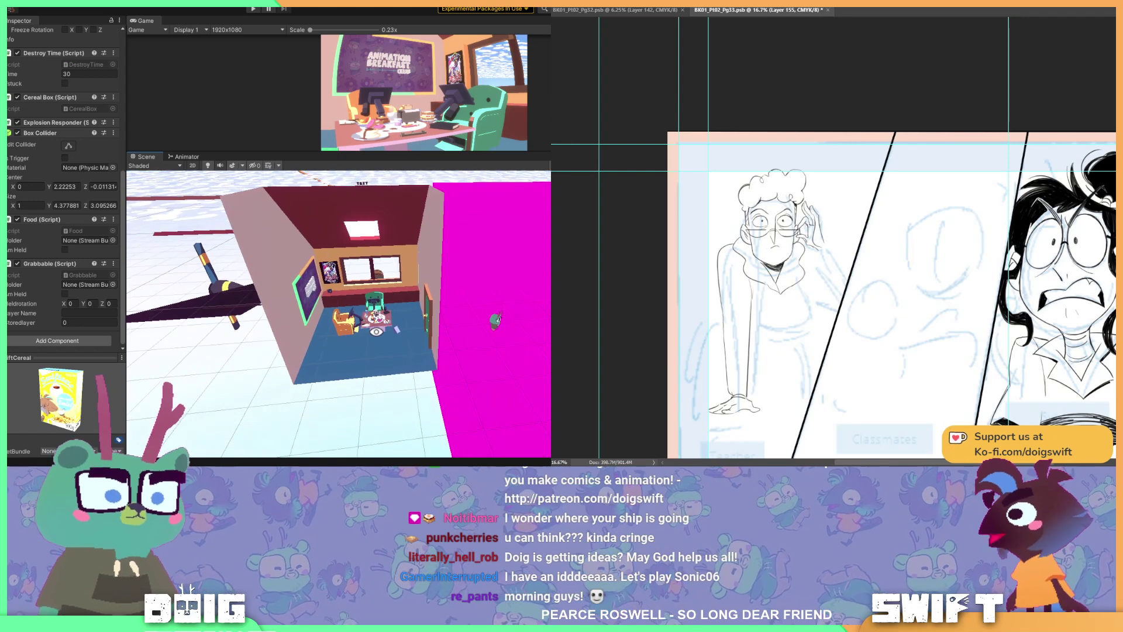
- Circle the house and fly inside to view the breakfast table, armchairs and door
middle_click_drag(377, 331, 391, 319)
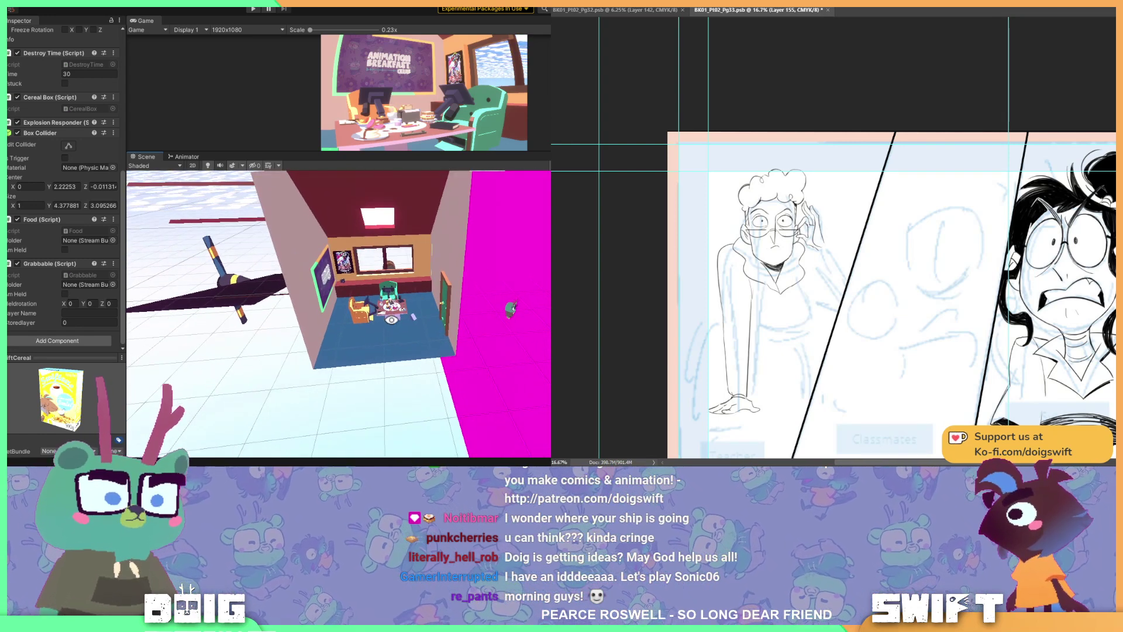
mouse_move(362, 324)
right_mouse_down()
mouse_move(358, 351)
mouse_move(375, 330)
right_mouse_up()
right_click_drag(446, 313, 416, 396)
right_click_drag(425, 245, 397, 302)
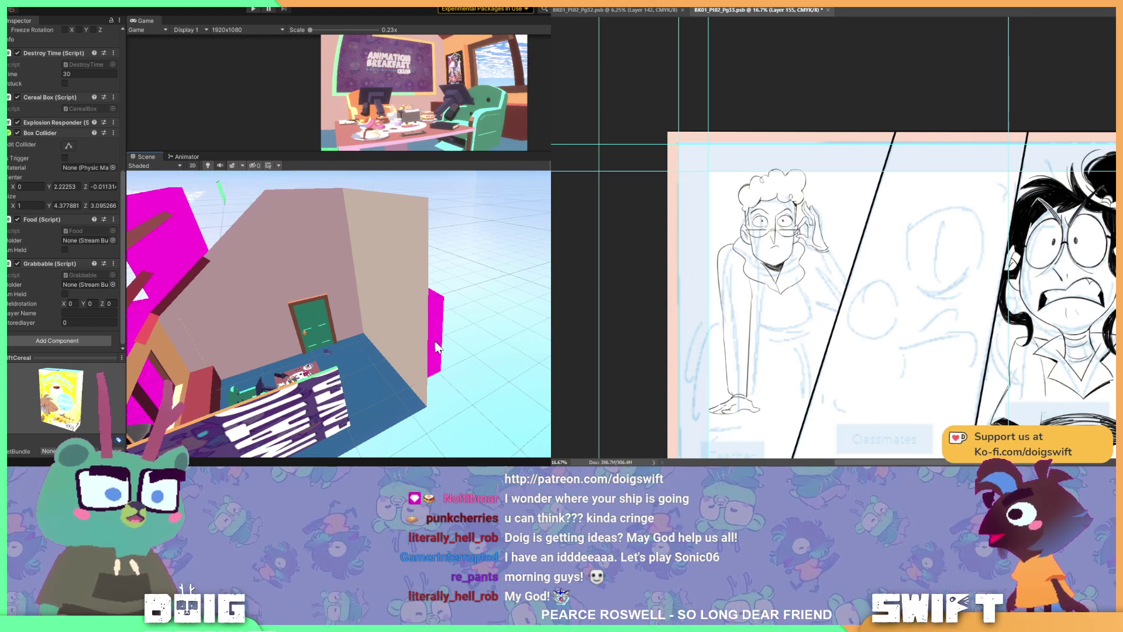
right_click_drag(394, 352, 477, 305)
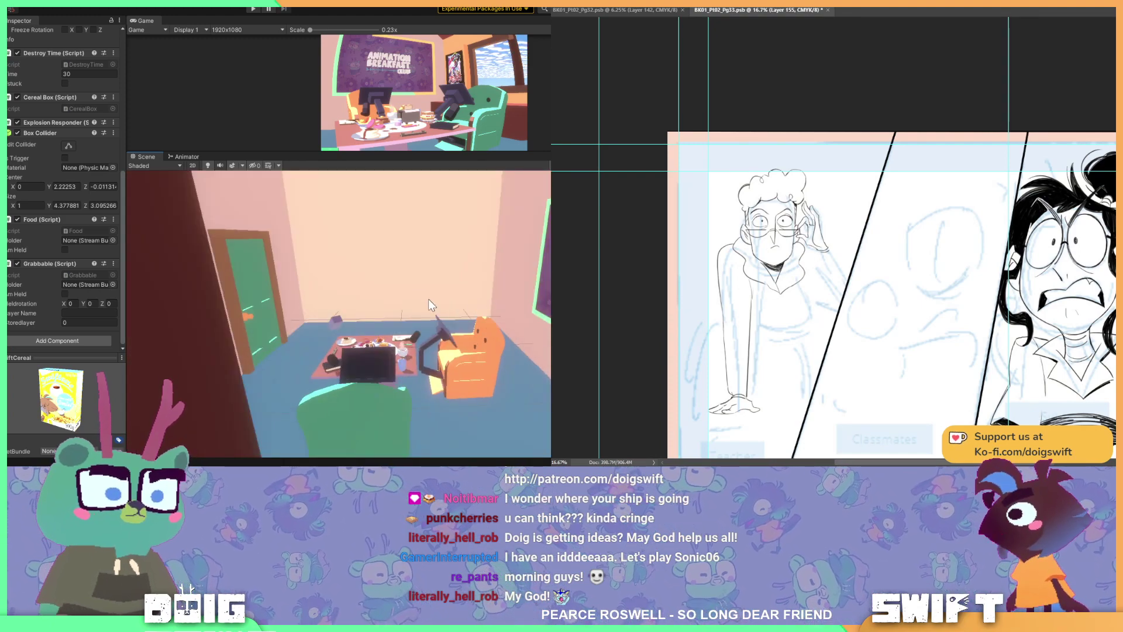
right_click_drag(377, 299, 443, 286)
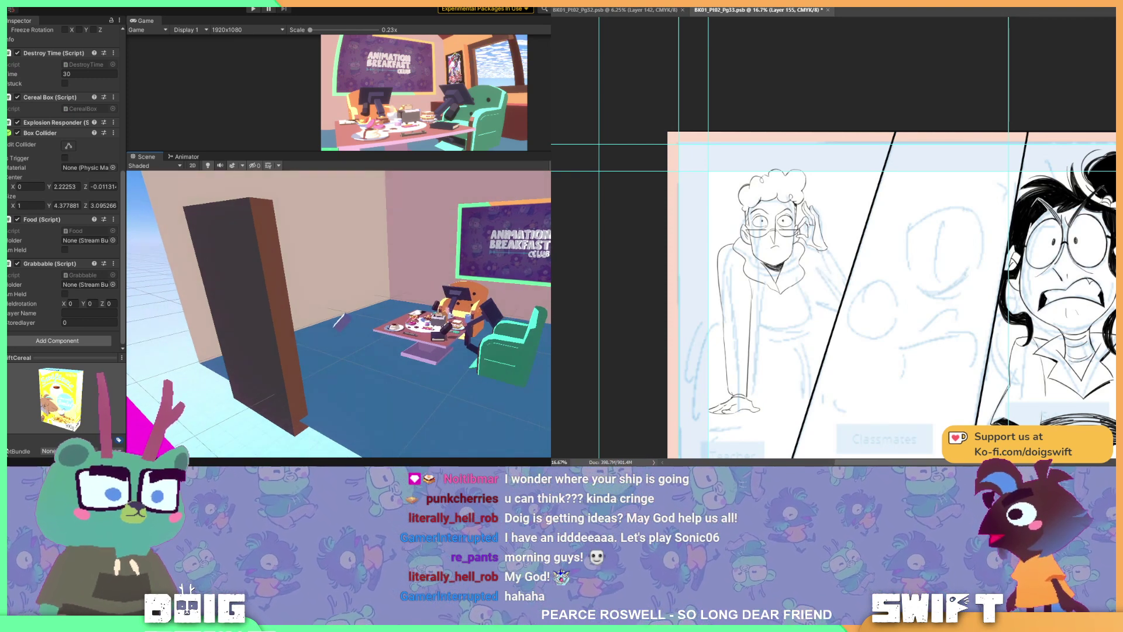
key("ctrl")
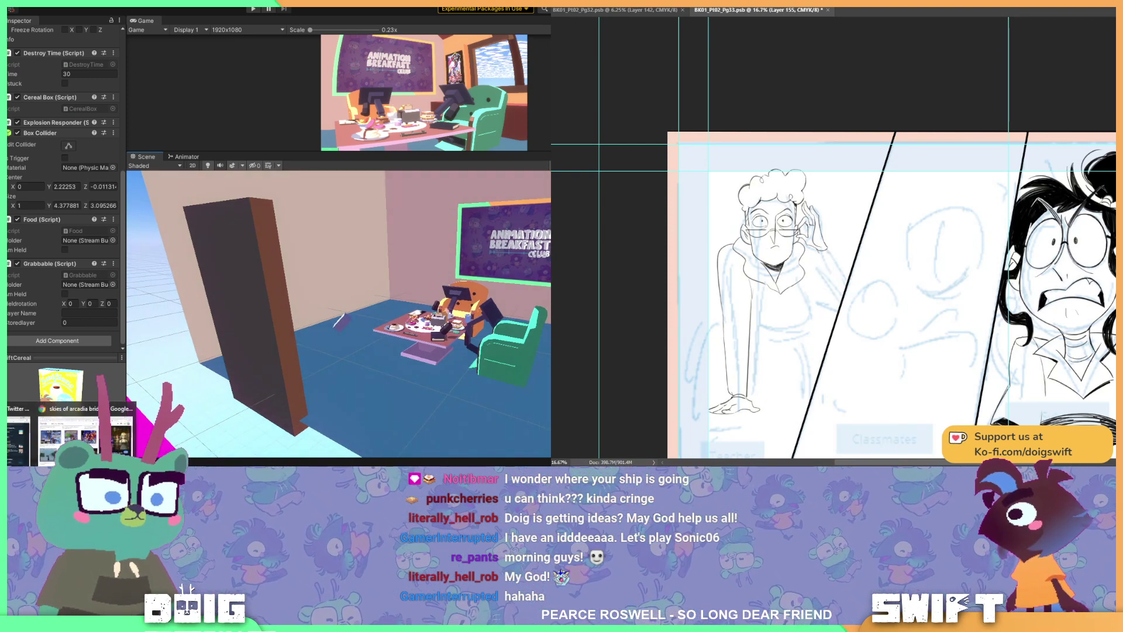
- Open the lparchive.org Skies of Arcadia Legends Part 20 page and scroll through its screenshots
left_click(68, 436)
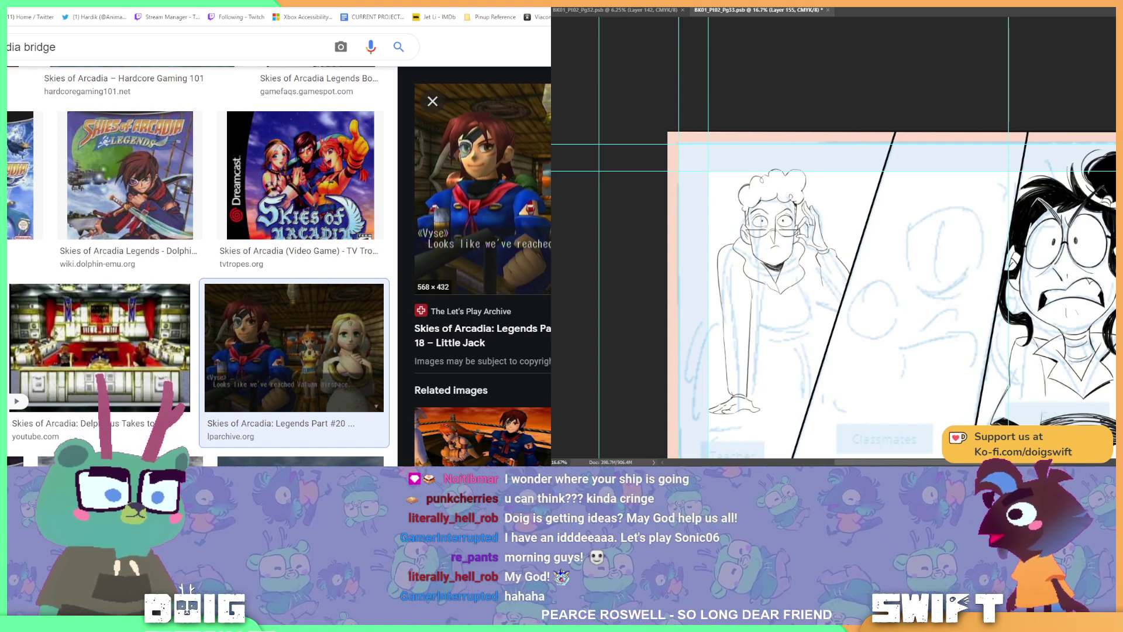
left_click(544, 191)
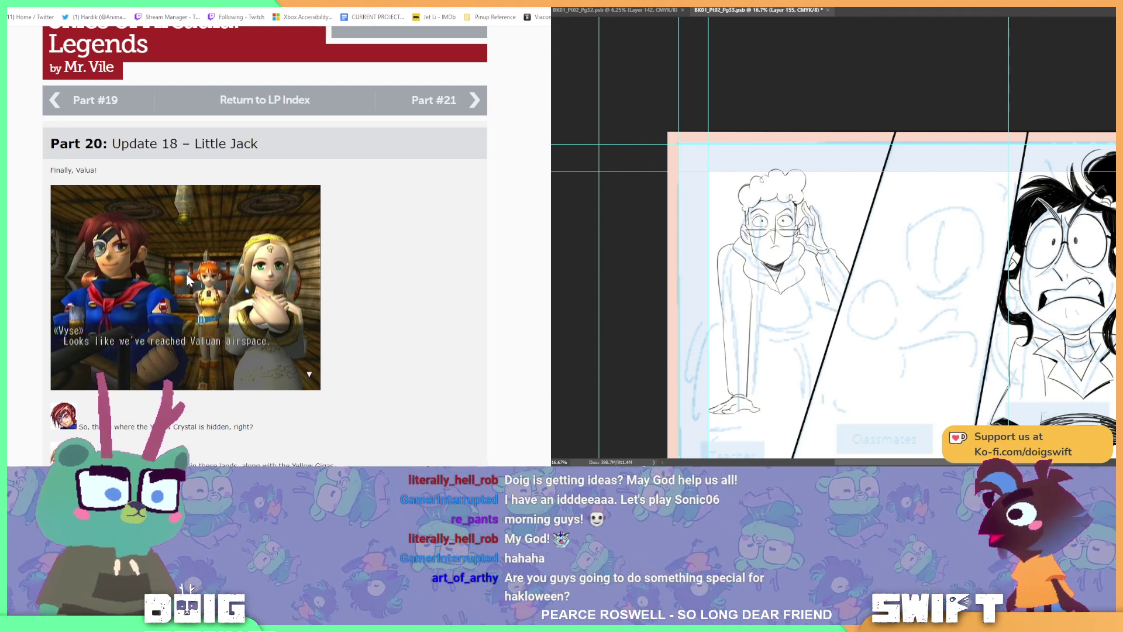
scroll(220, 258, "down", 2)
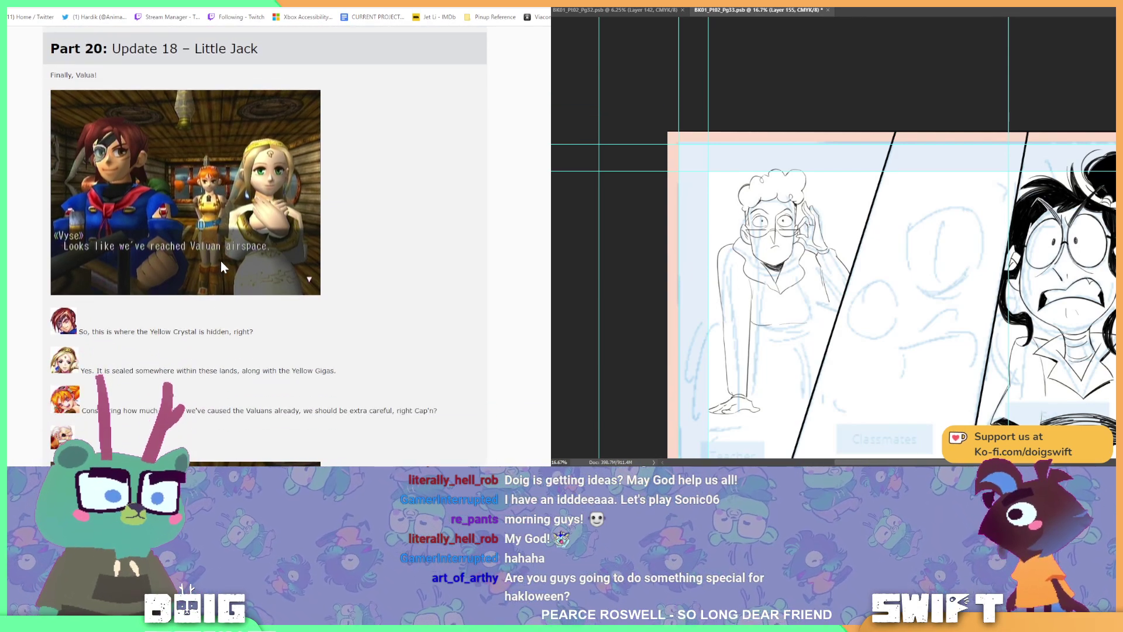
scroll(229, 262, "down", 3)
scroll(229, 258, "down", 1)
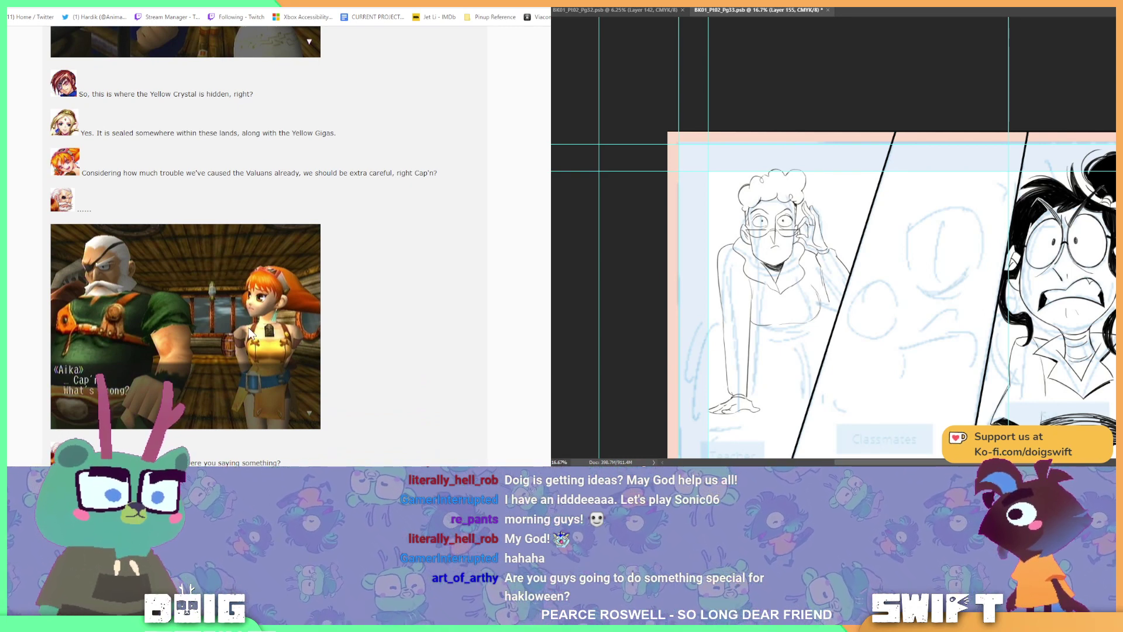
scroll(228, 280, "up", 2)
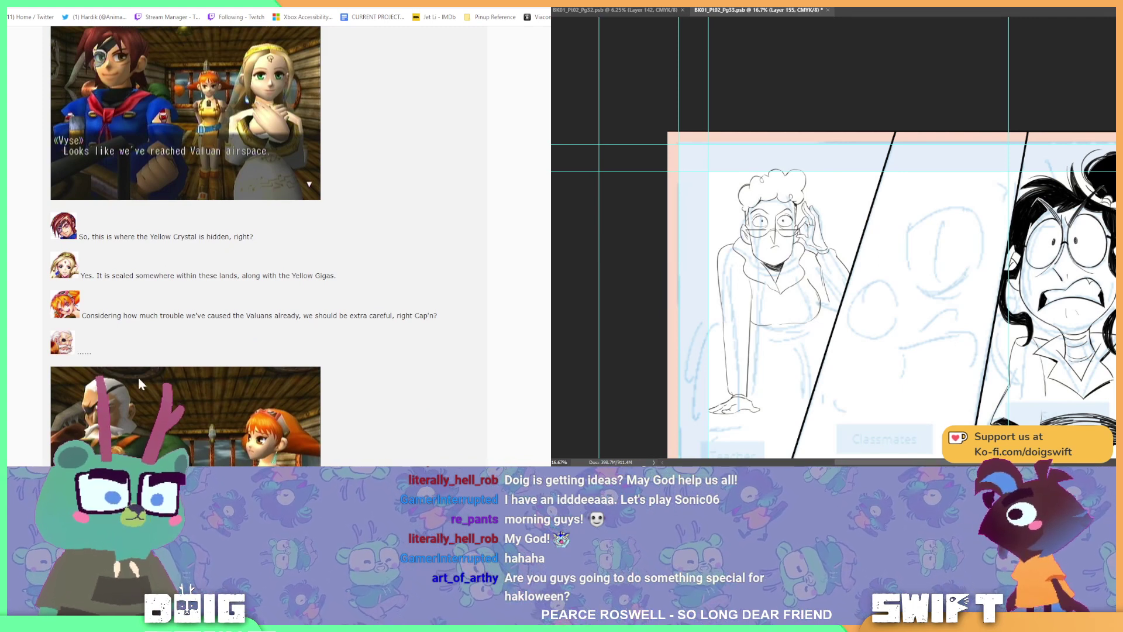
scroll(138, 376, "down", 2)
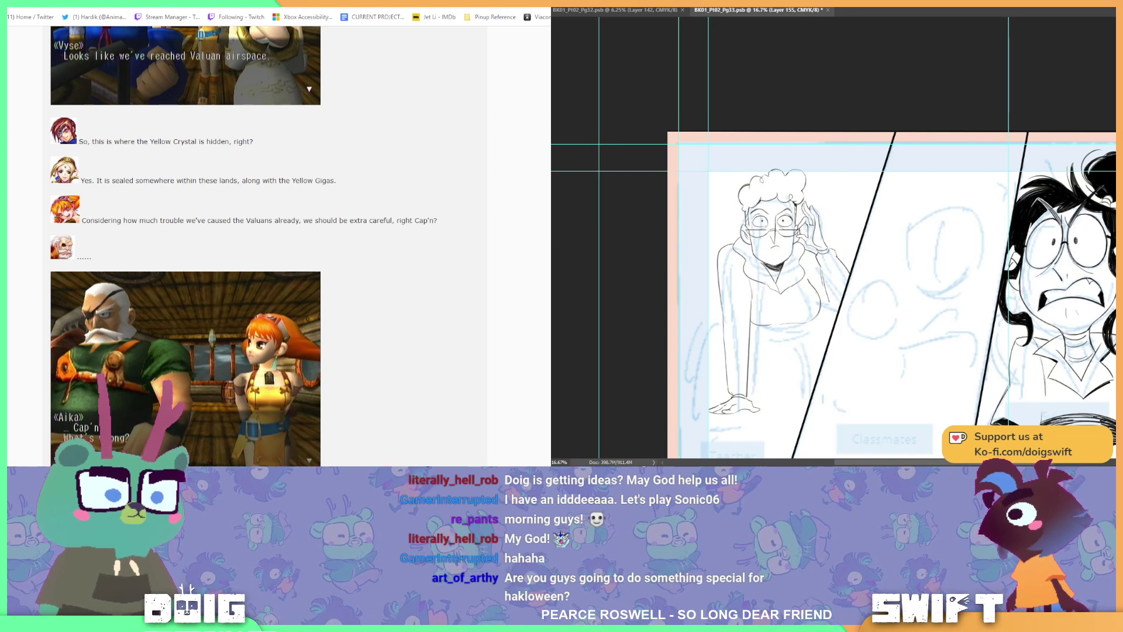
mouse_move(289, 477)
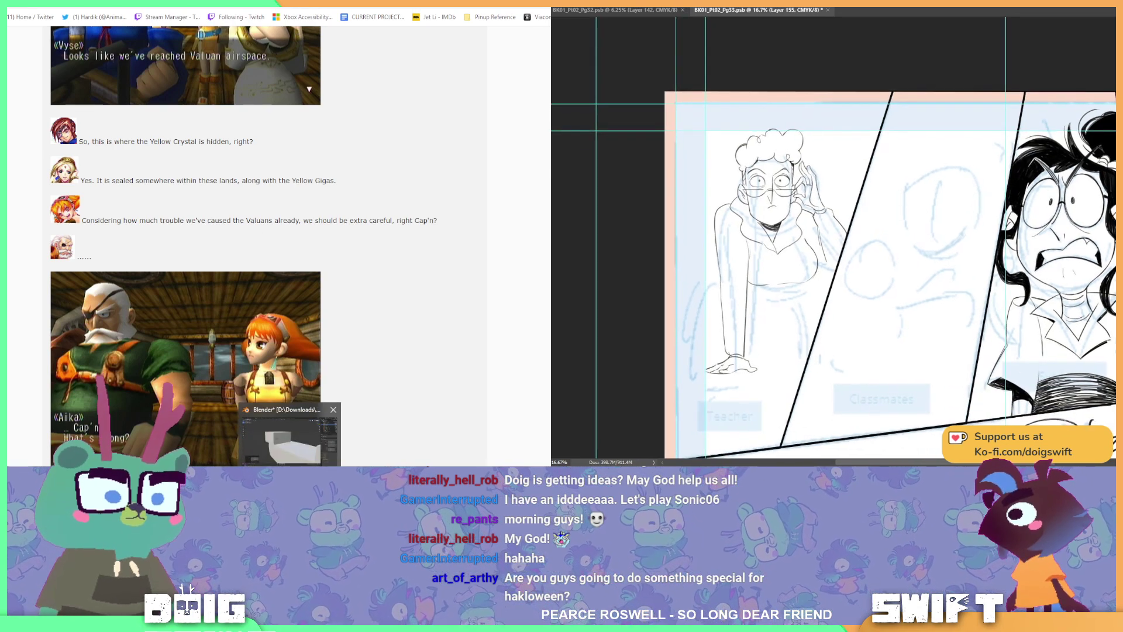
left_click(289, 436)
- Orbit the deckhouse box to a high three-quarter view, then to a larger view from below
middle_click_drag(201, 177, 135, 209)
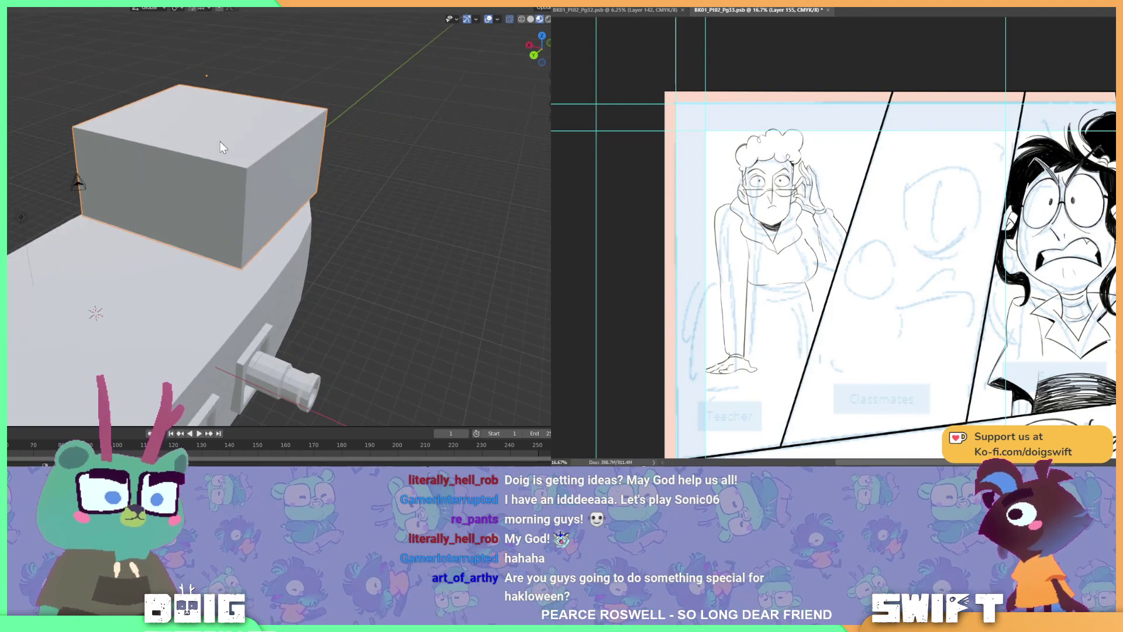
middle_click_drag(223, 146, 293, 246)
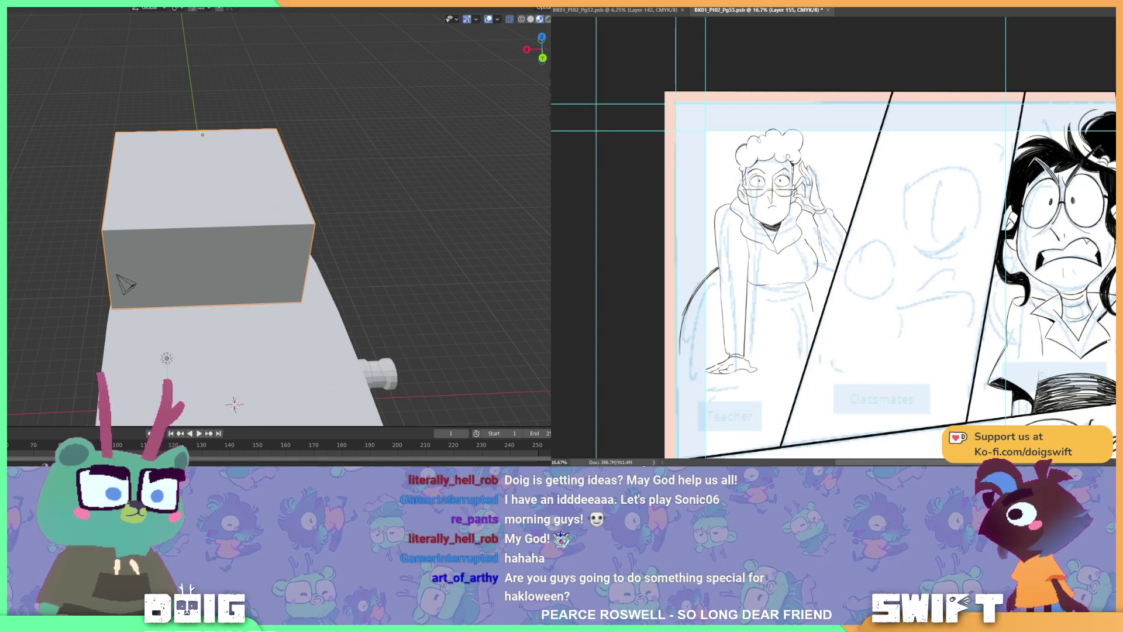
- Orbit and pan around the room interior, framing the window, table and armchairs
key("alt+Tab")
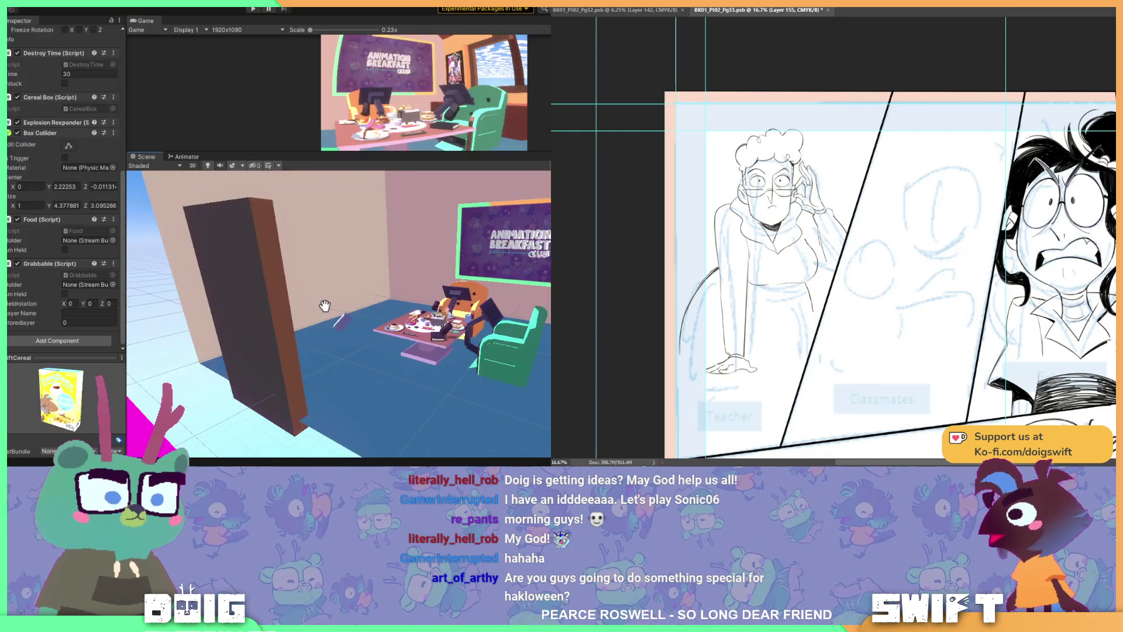
right_click_drag(323, 308, 386, 297)
right_click_drag(390, 289, 461, 275)
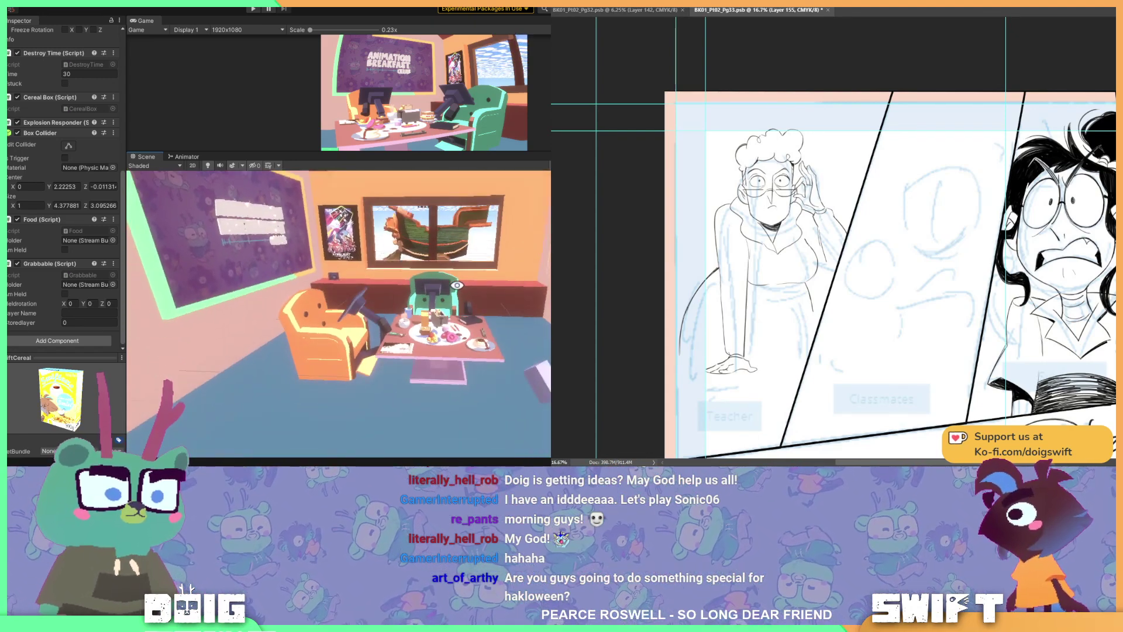
middle_click_drag(462, 270, 457, 294)
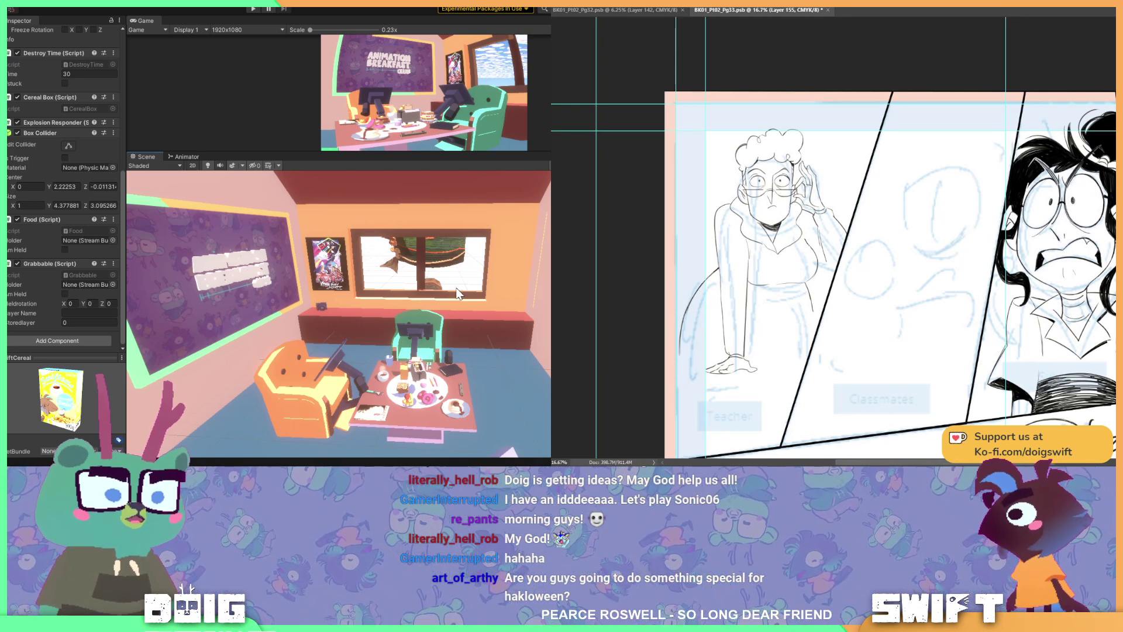
right_click_drag(457, 292, 469, 276)
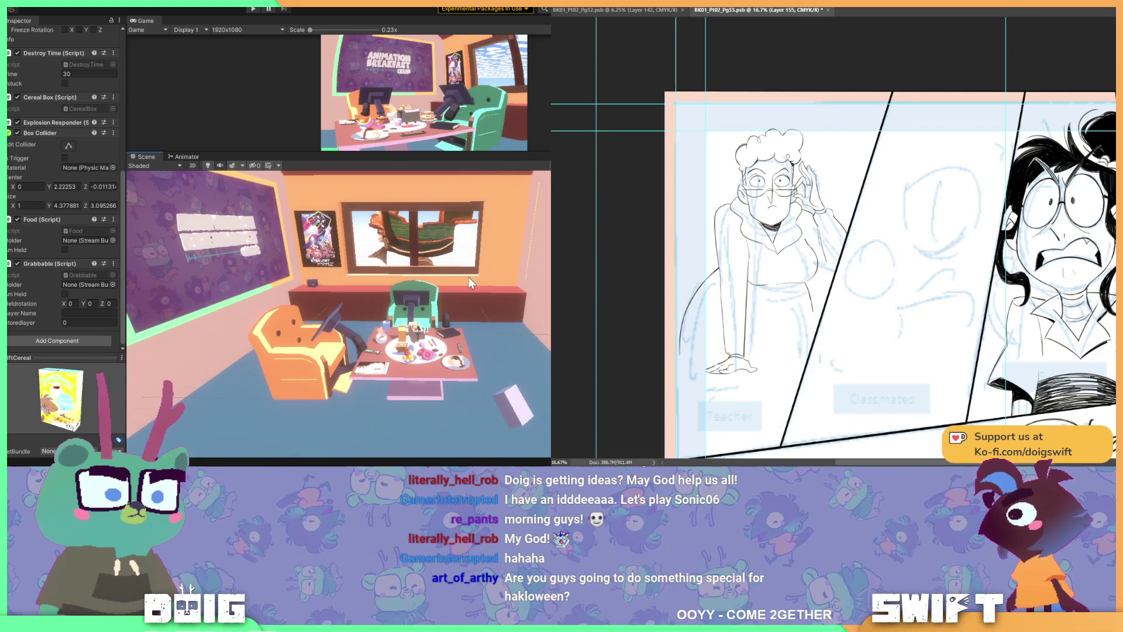
right_click_drag(468, 276, 372, 240)
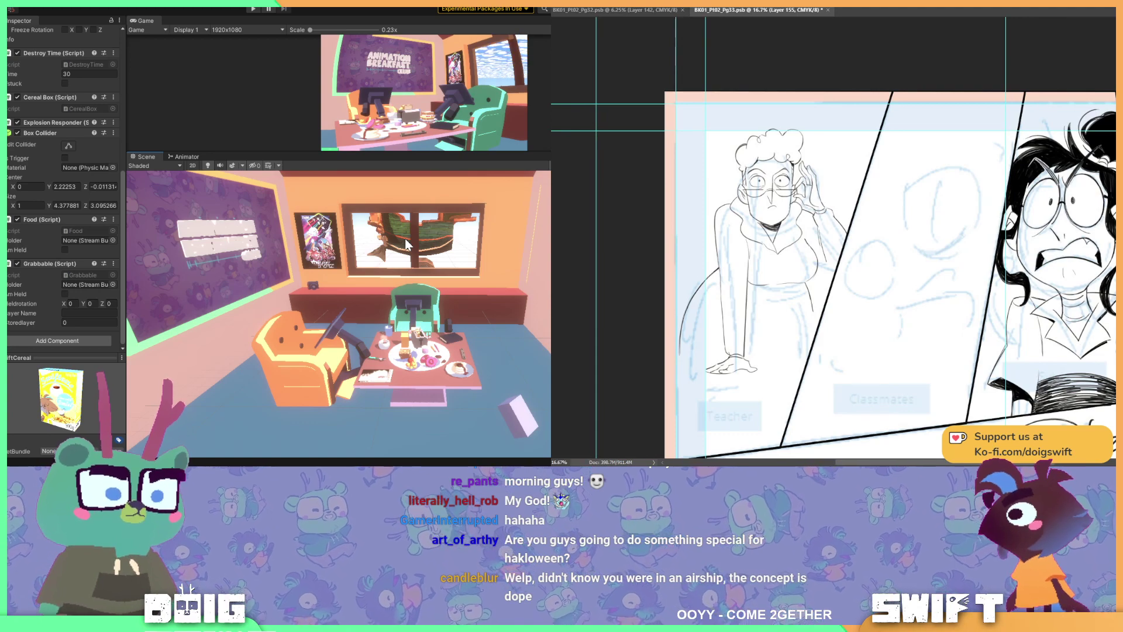
middle_click_drag(468, 295, 491, 312)
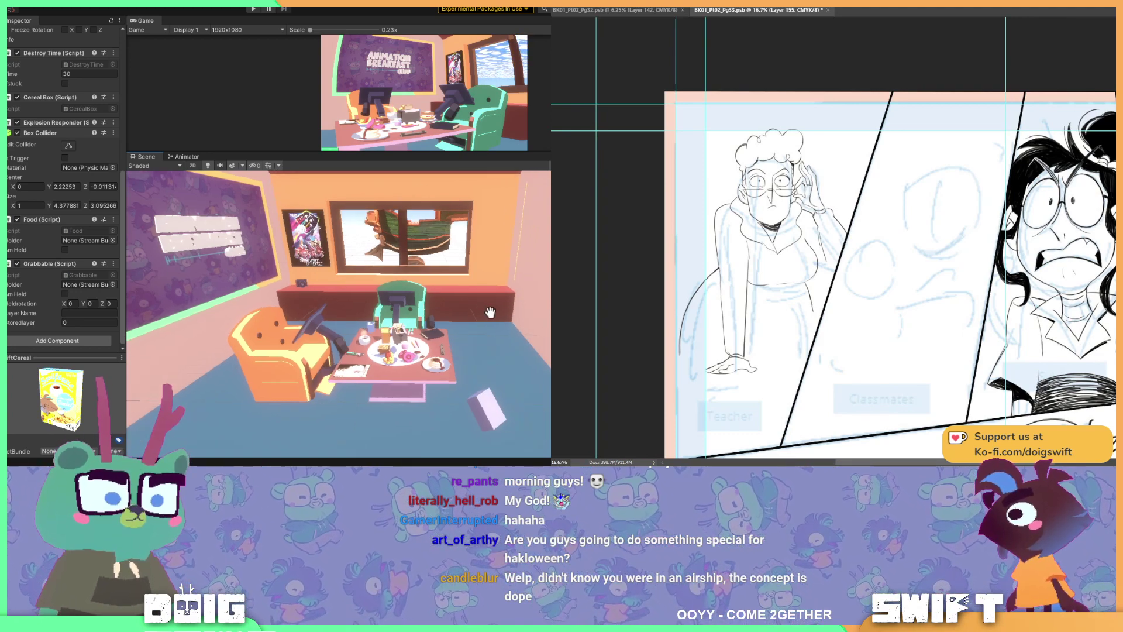
- Orbit the Unity view out of the room and back inside to face the breakfast table
scroll(416, 292, "down", 5)
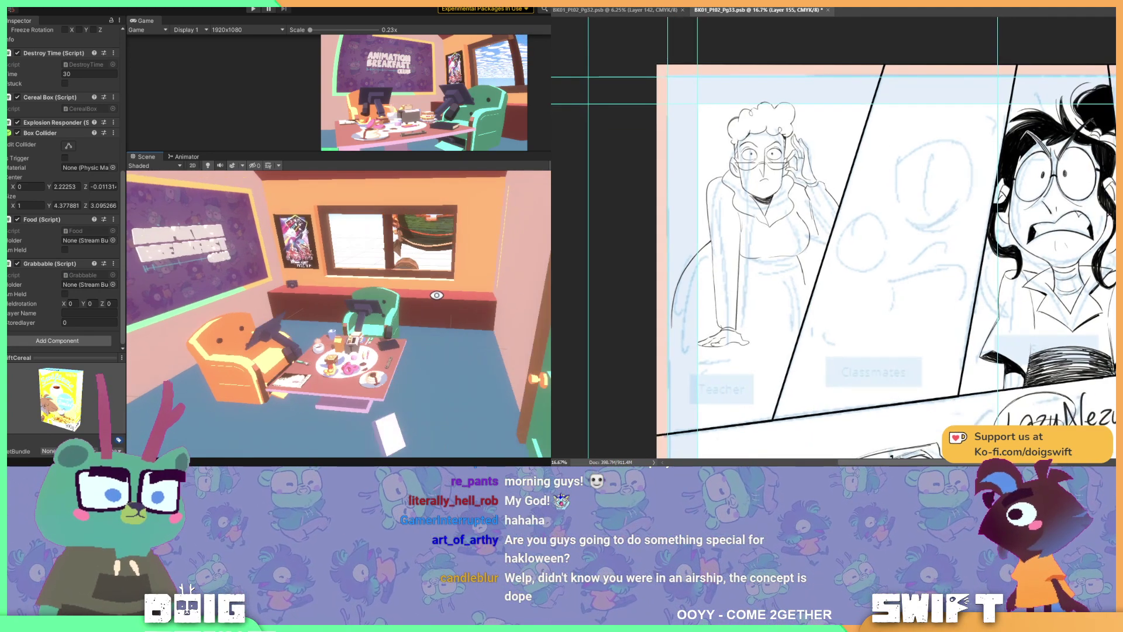
left_click_drag(416, 291, 529, 278, "alt")
middle_click_drag(530, 278, 475, 304)
left_click_drag(475, 305, 362, 293, "alt")
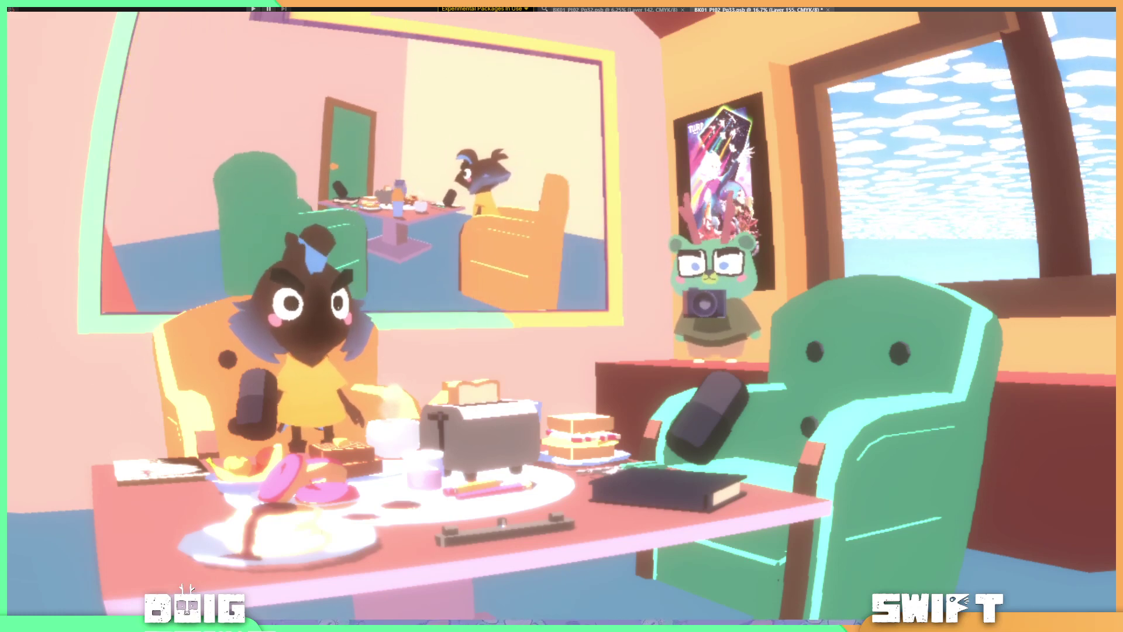
- Toggle the character's action wheel open and closed with R
key("r")
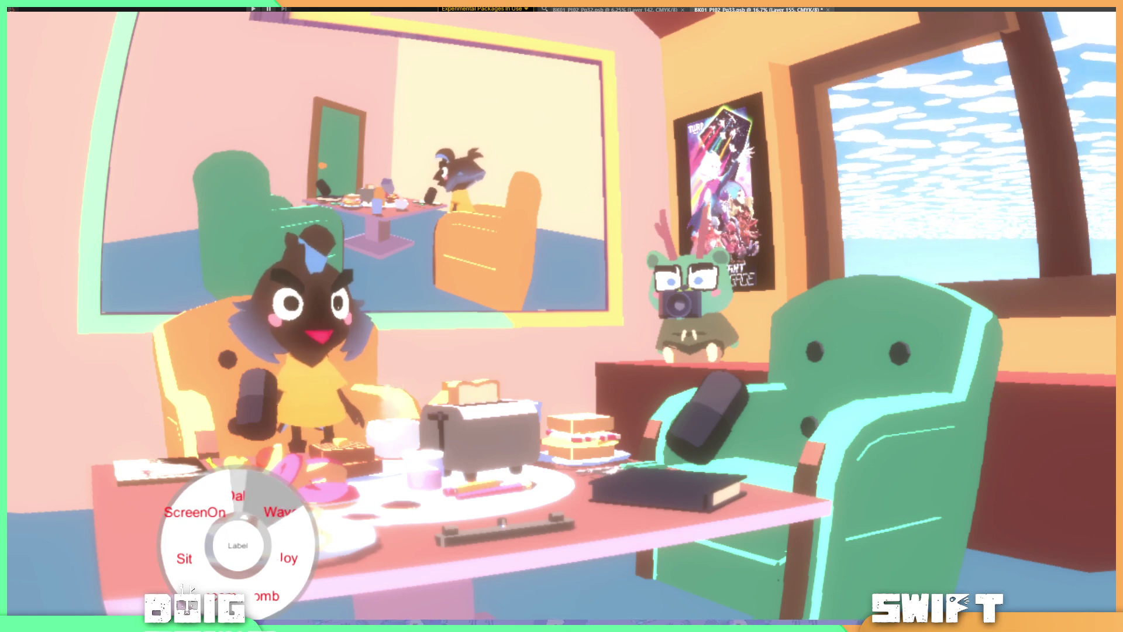
key("r")
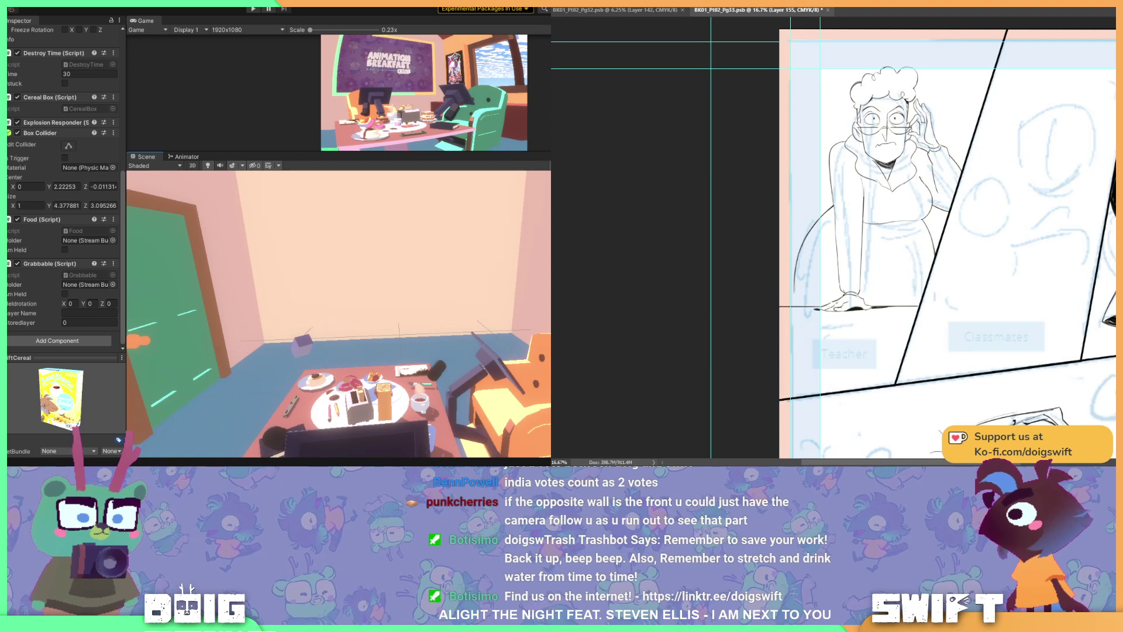
- Leave Unity's full-screen game so the Scene pane shows the breakfast table and green door
scroll(907, 234, "right", 2, "shift")
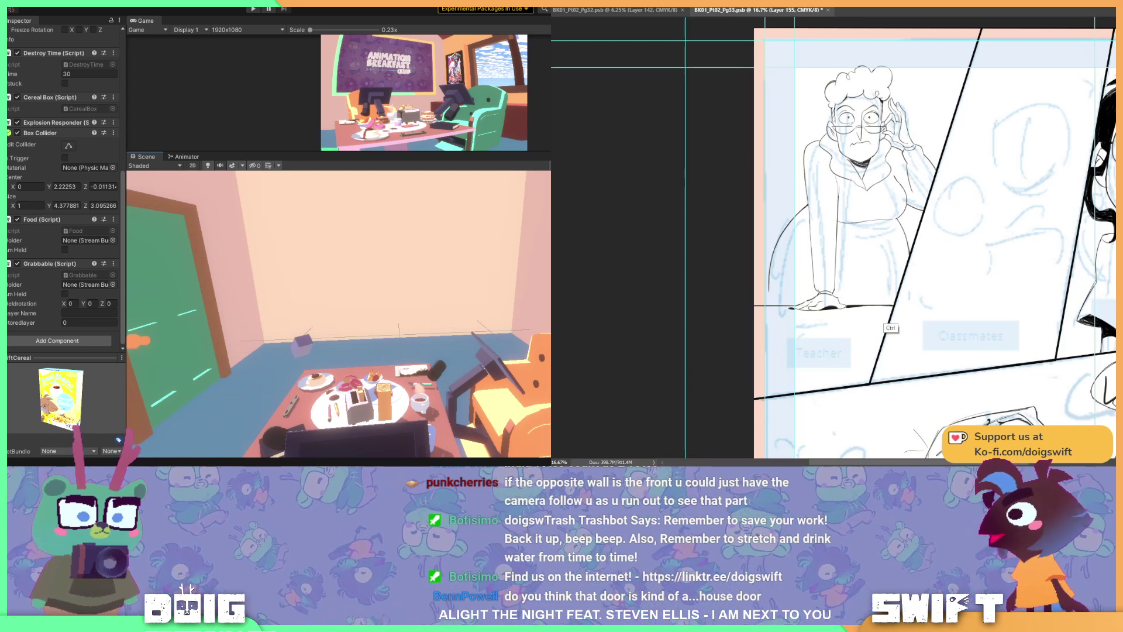
key("shift")
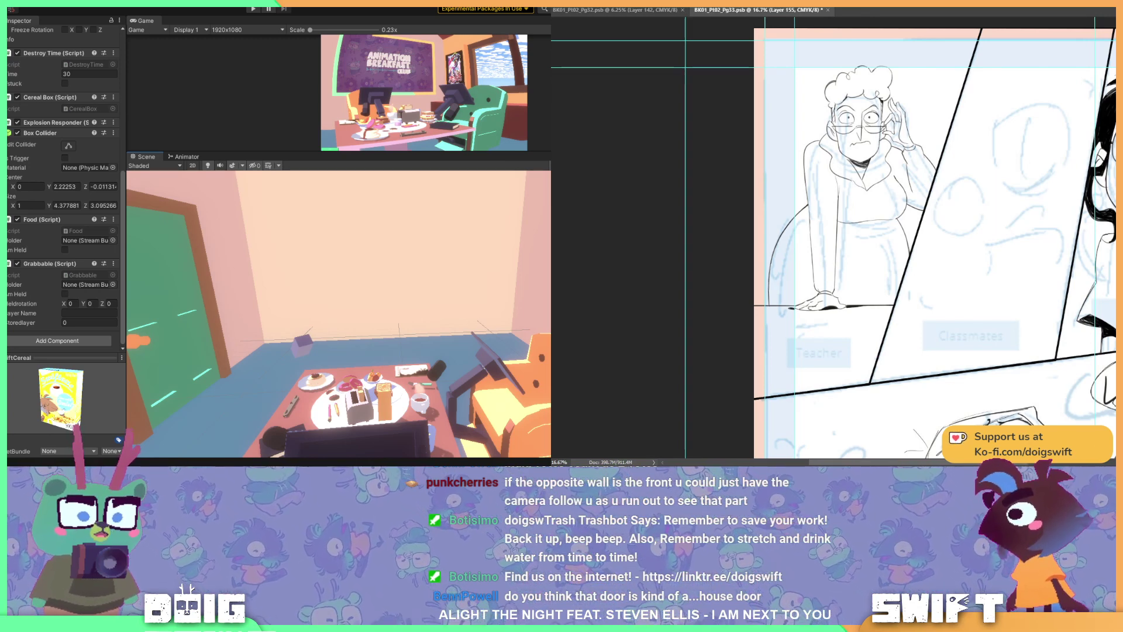
- Pan the comic page down toward the teacher panel, then bring up the ship door results
left_click_drag(843, 210, 825, 225)
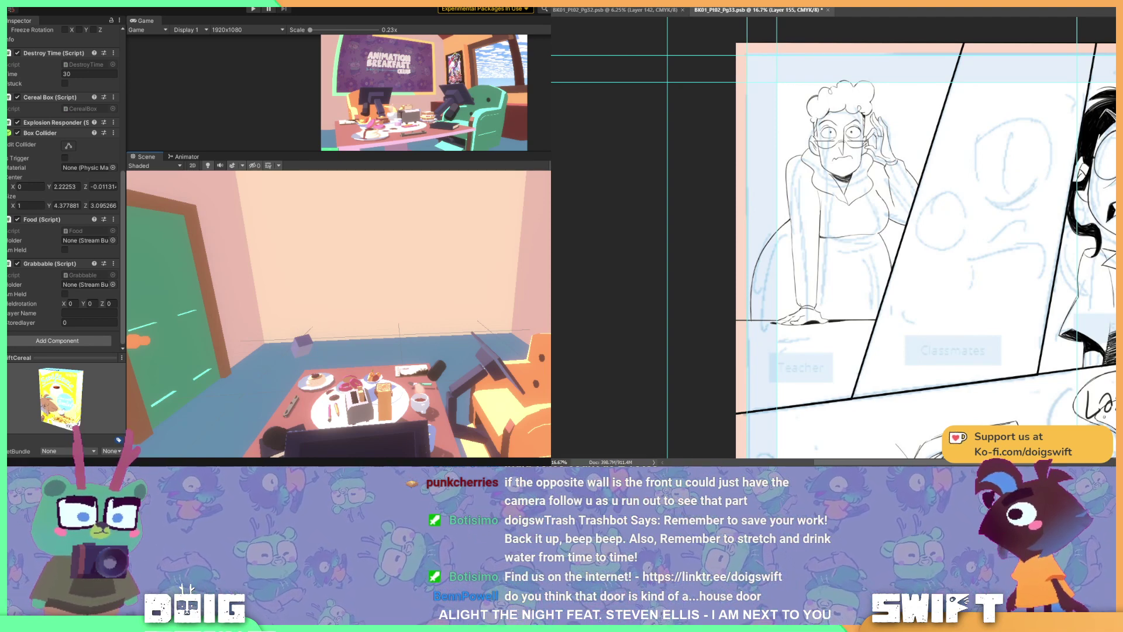
left_click_drag(843, 234, 819, 355)
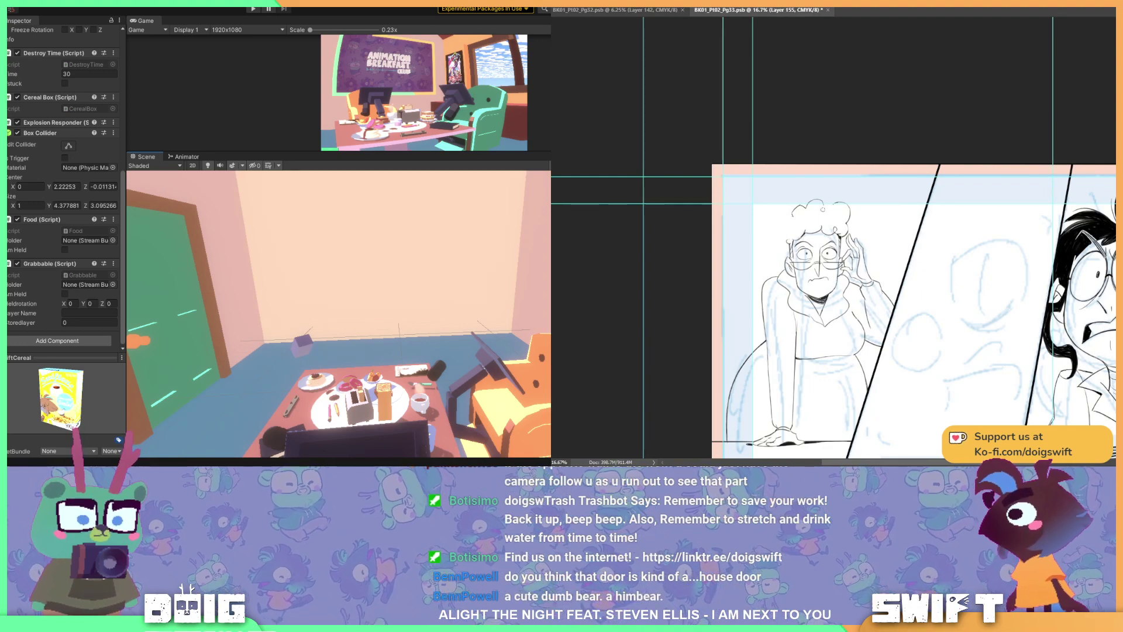
key("alt+Tab")
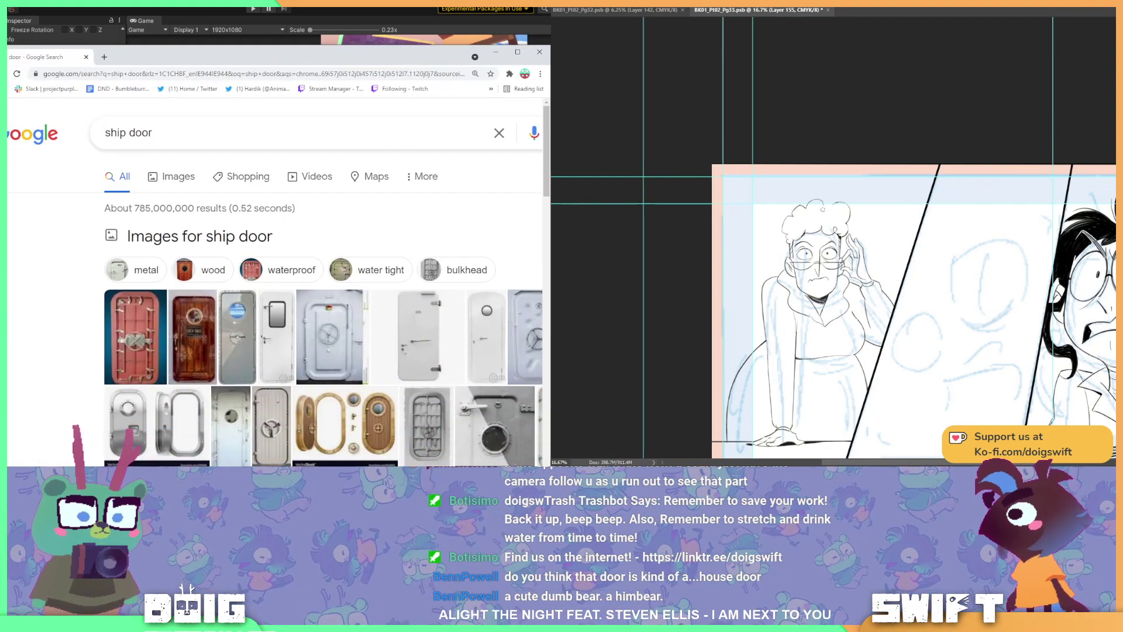
- Maximize Chrome and scroll through the ship door image results, then start a new tab
left_click(517, 52)
scroll(266, 310, "down", 1)
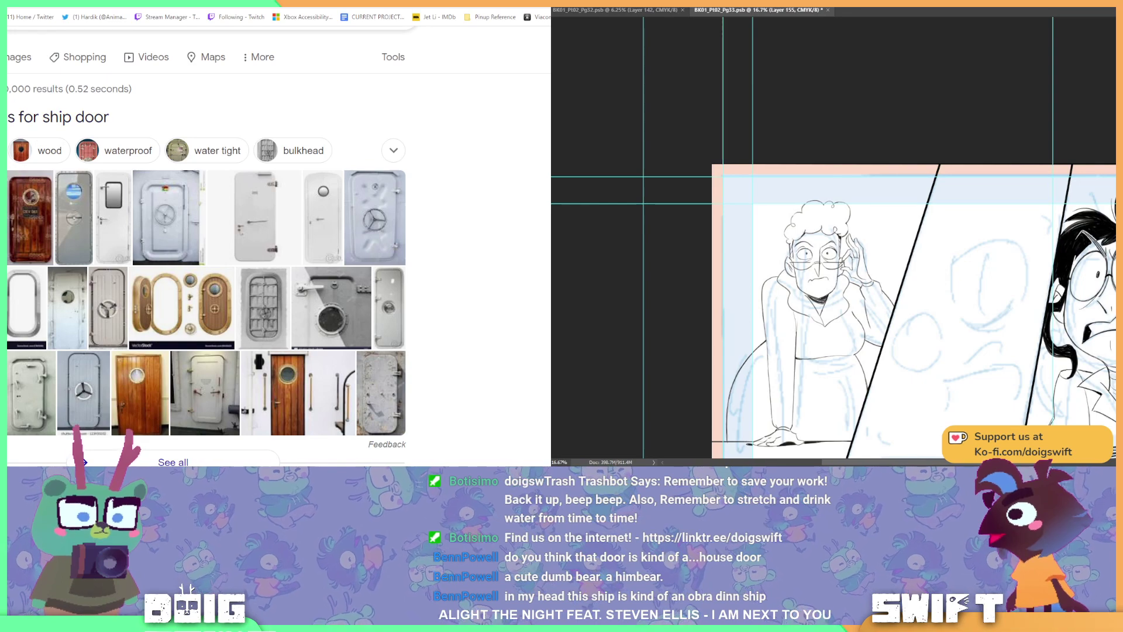
key("ctrl+t")
- Search Google Images for the Obra Dinn ship and browse its deck plans and screenshots
type("s")
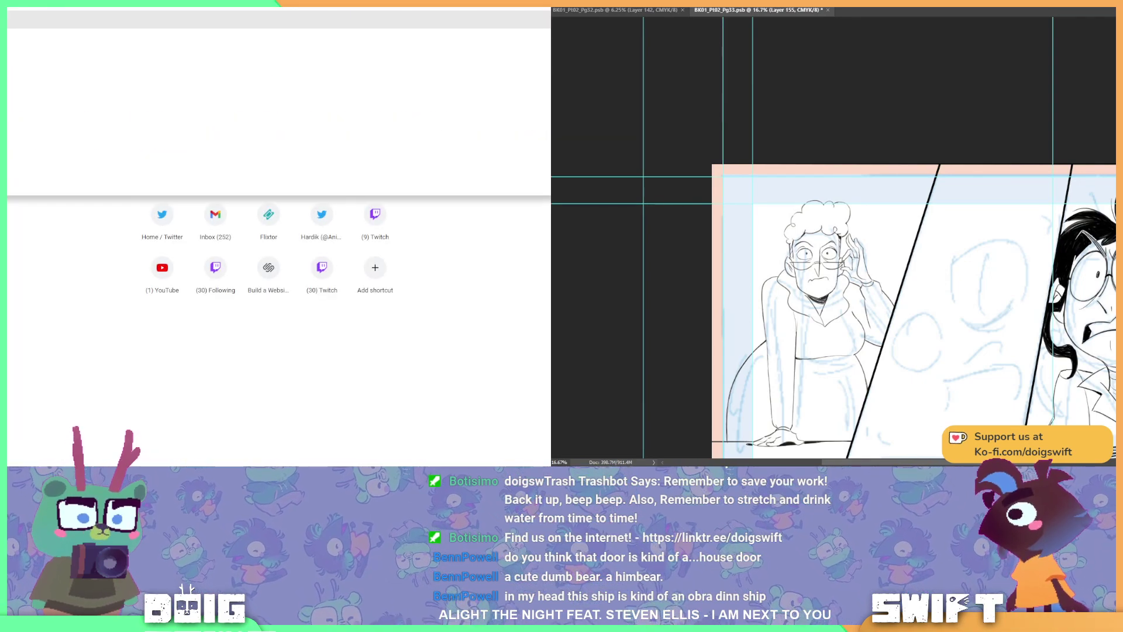
key("Return")
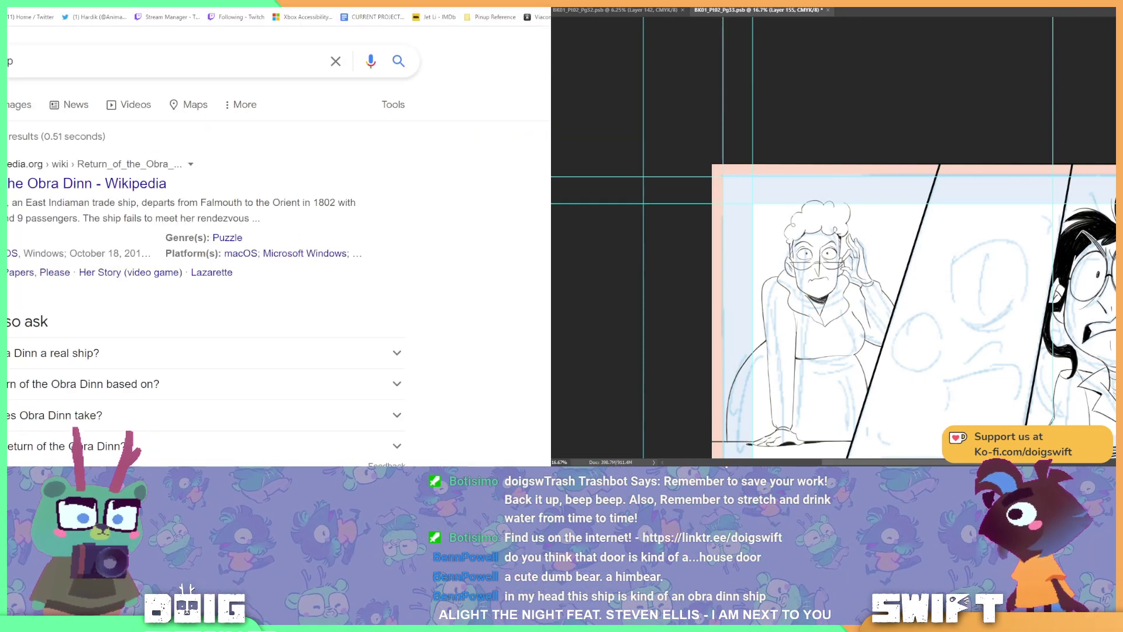
left_click(9, 105)
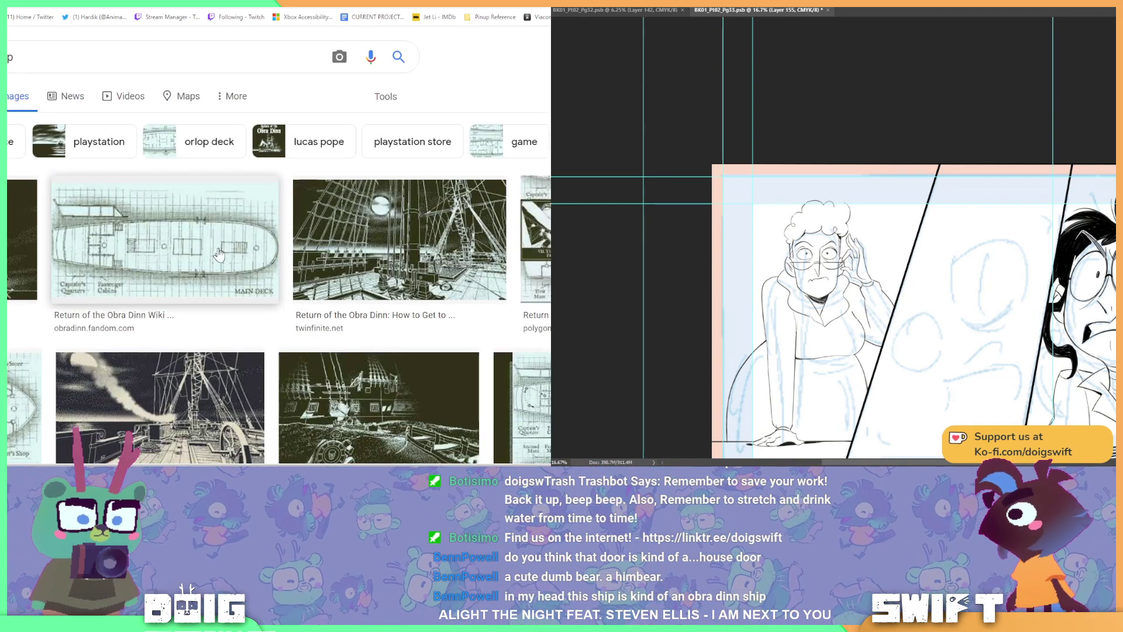
scroll(271, 306, "down", 2)
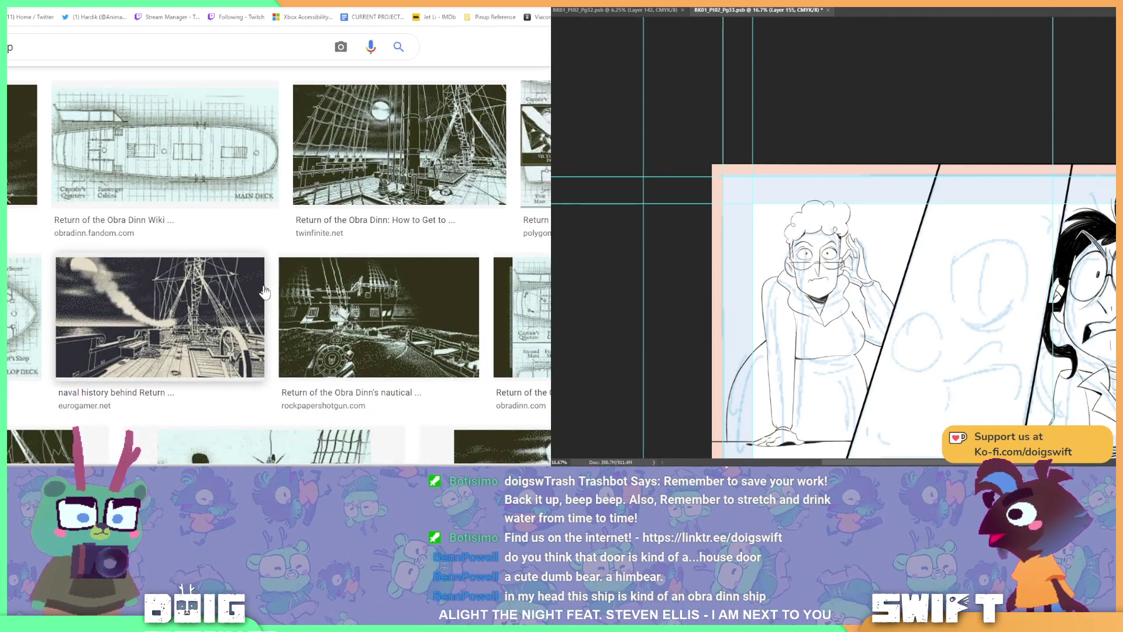
scroll(270, 301, "down", 3)
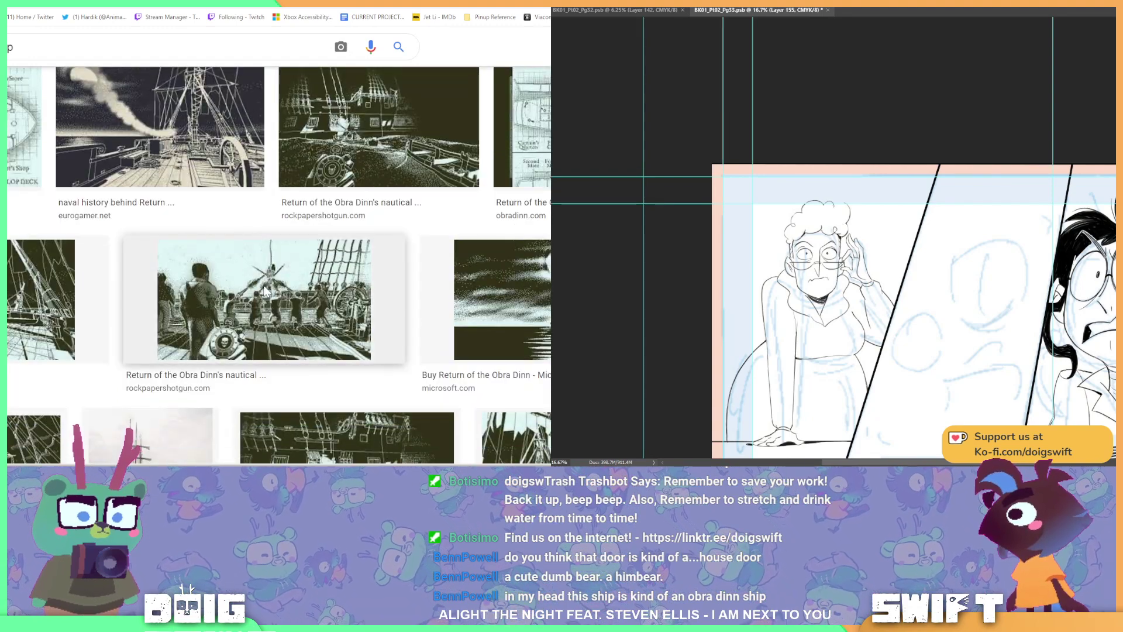
scroll(263, 287, "down", 2)
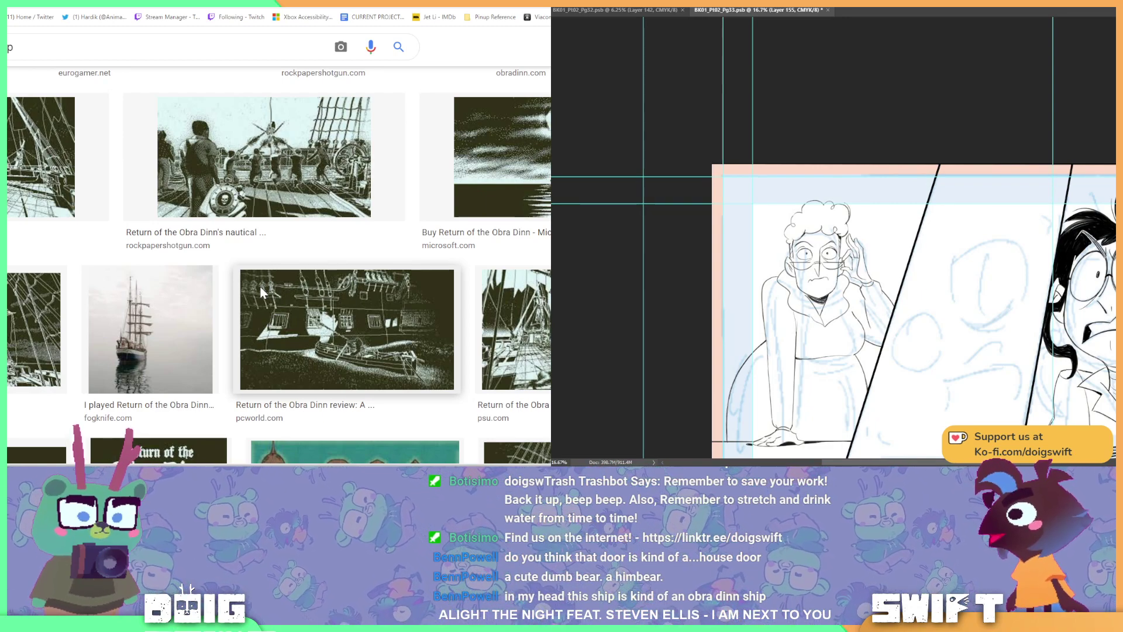
scroll(270, 315, "up", 5)
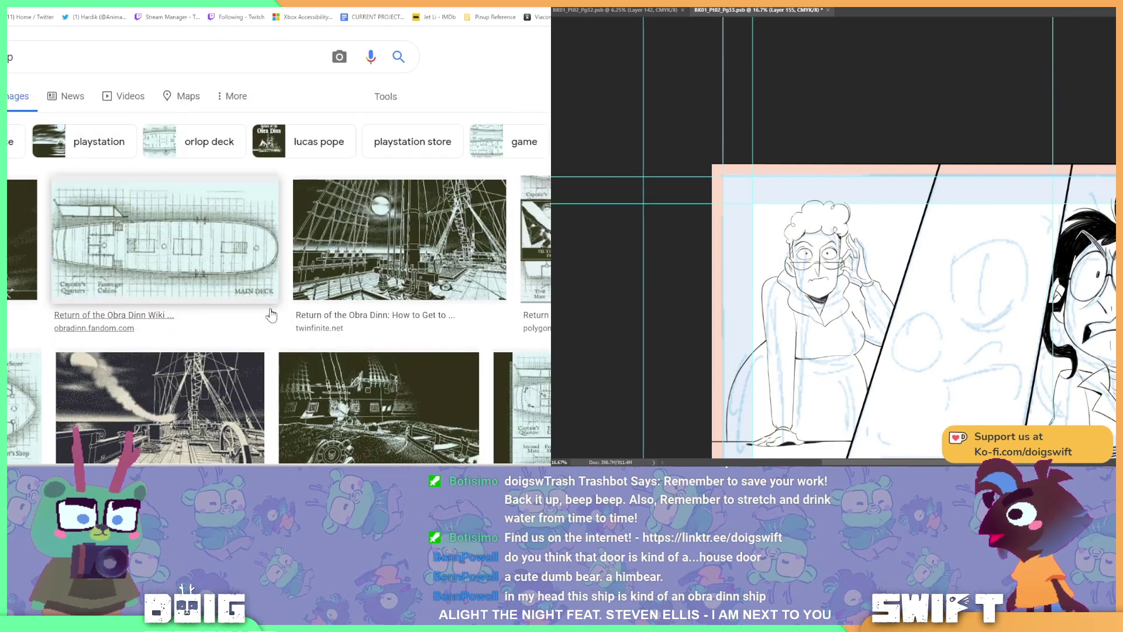
double_click(10, 57)
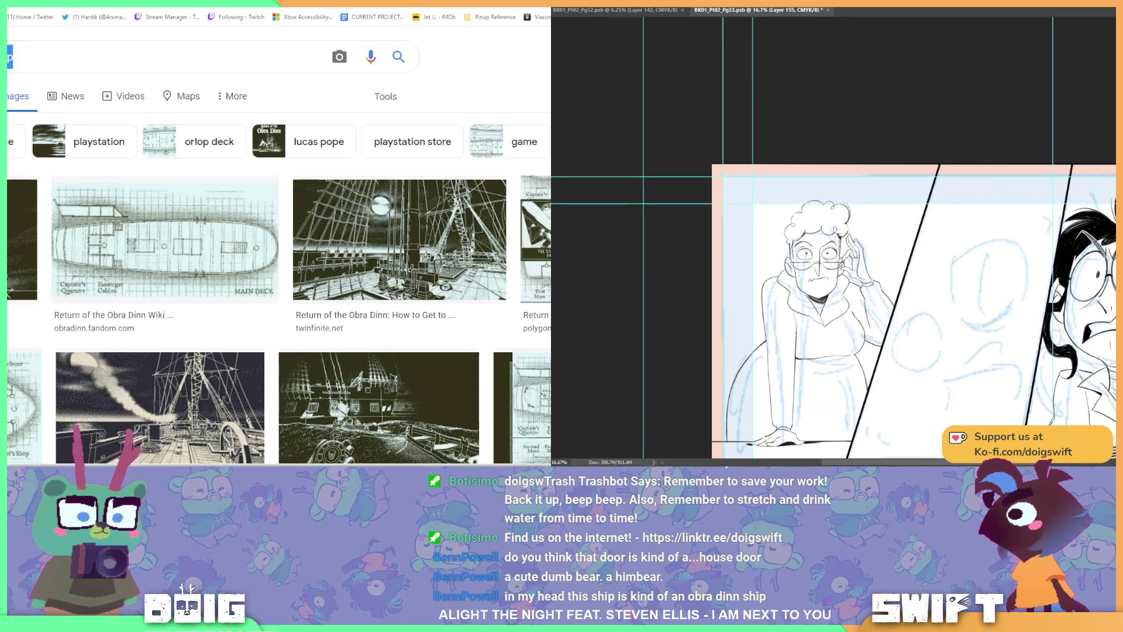
- Search for Little Jack, then refine the query with 'skies of arcadia' for airship images
type("ss")
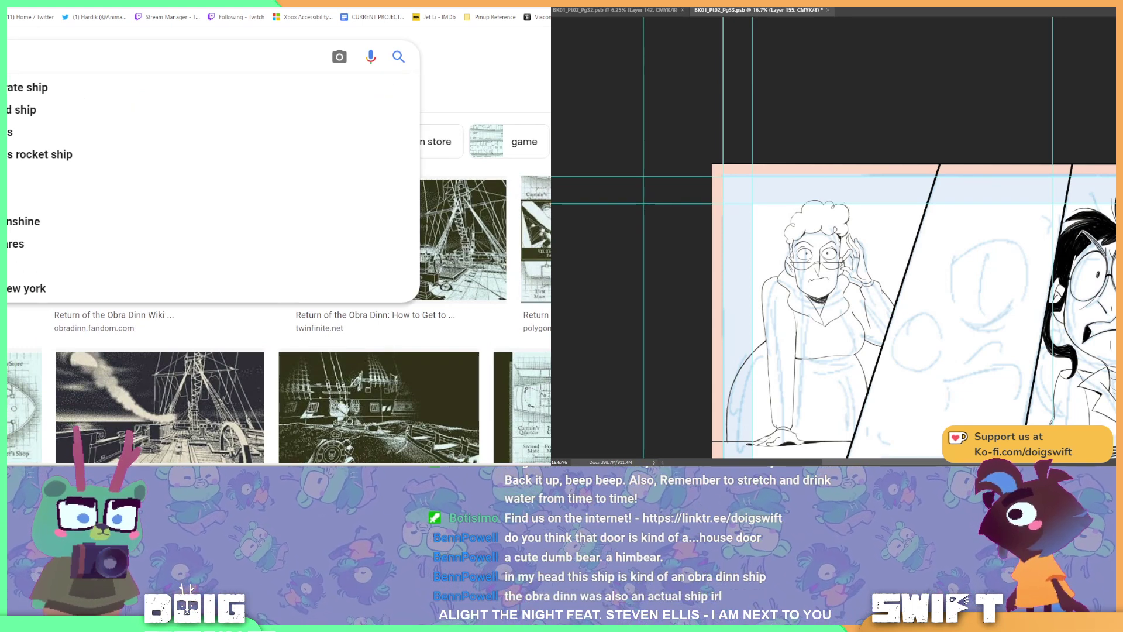
type("jack")
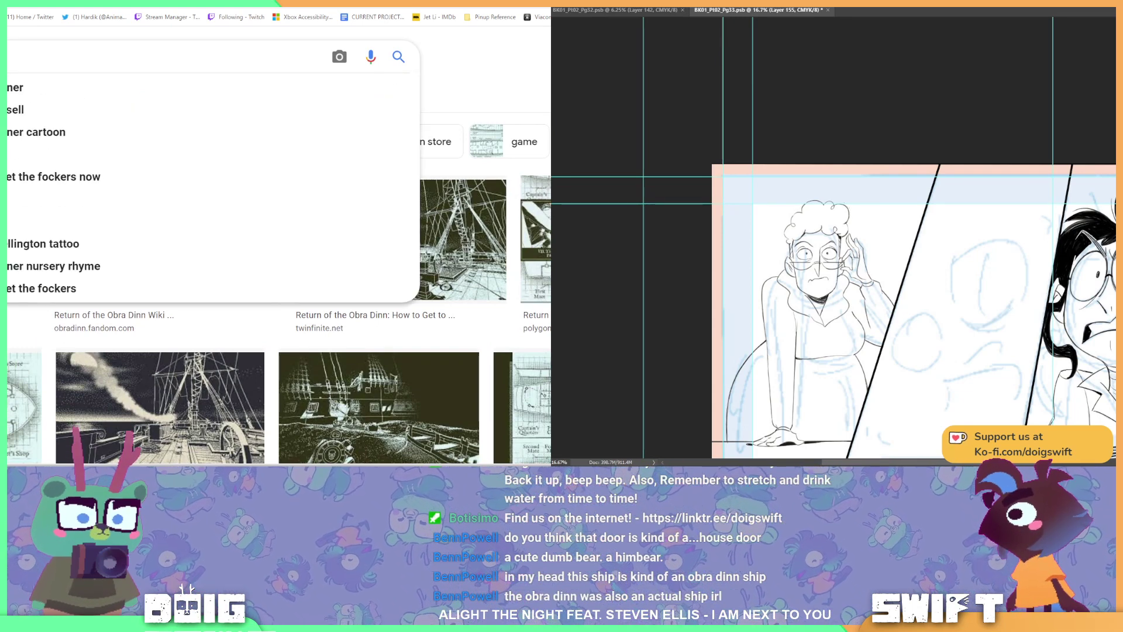
key("Return")
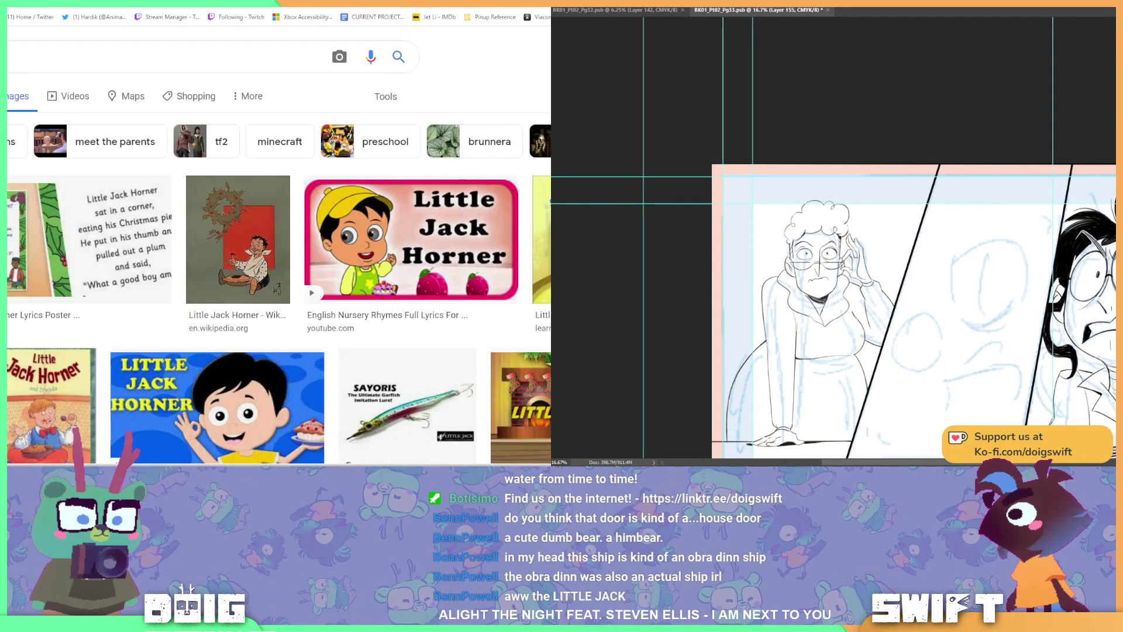
left_click(8, 55)
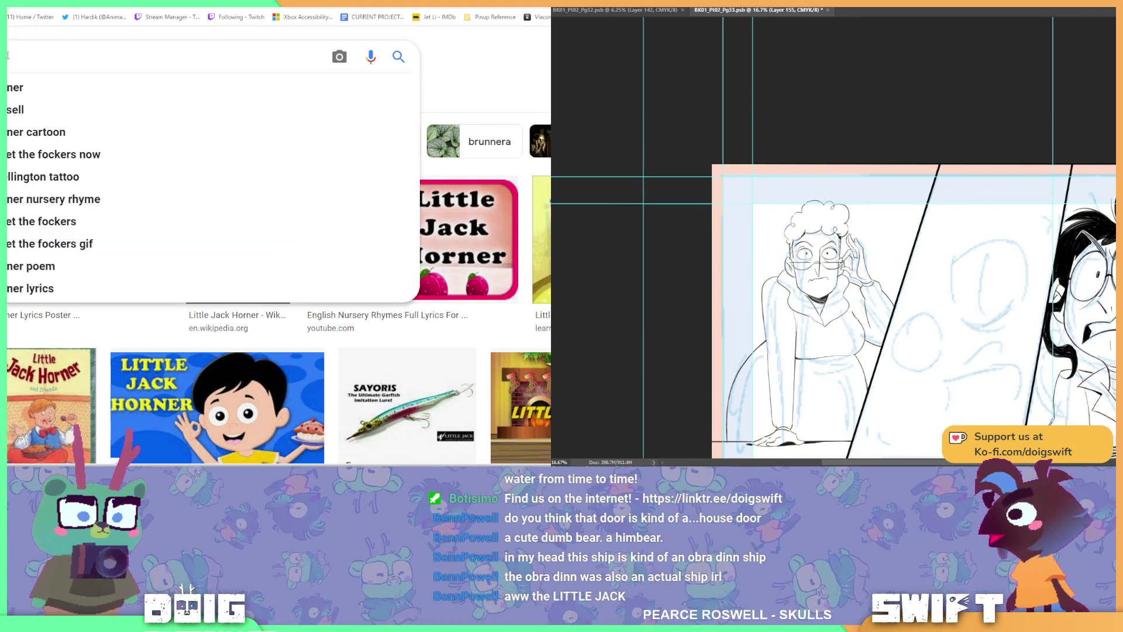
type("is f")
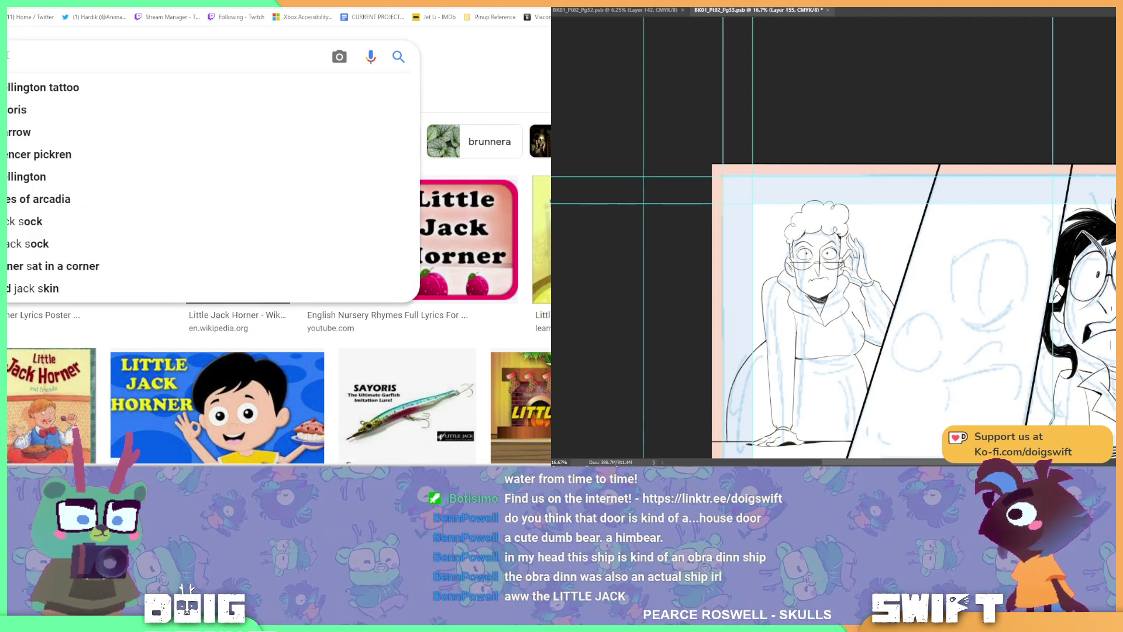
key("BackSpace")
key("BackSpace")
type("of acr")
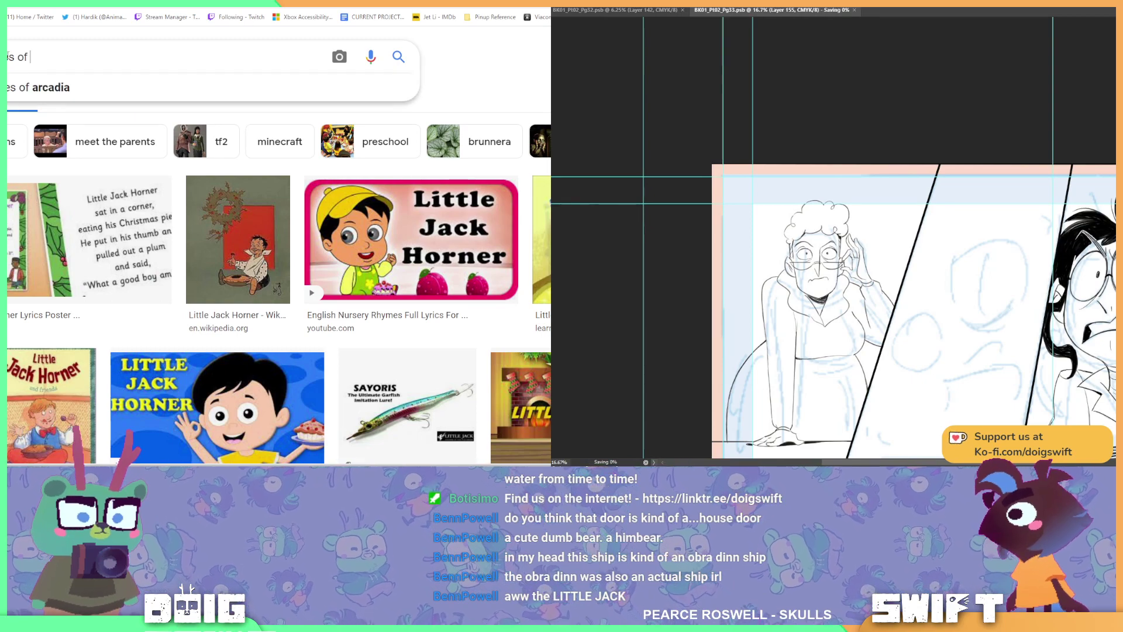
key("BackSpace")
key("BackSpace")
type("rcadia")
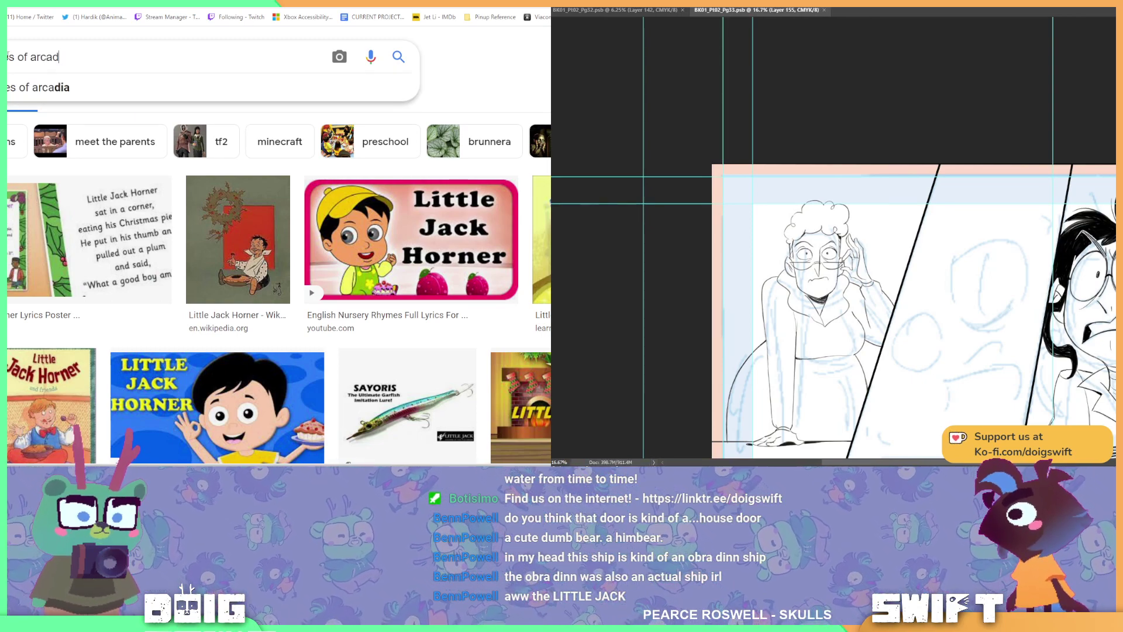
key("Return")
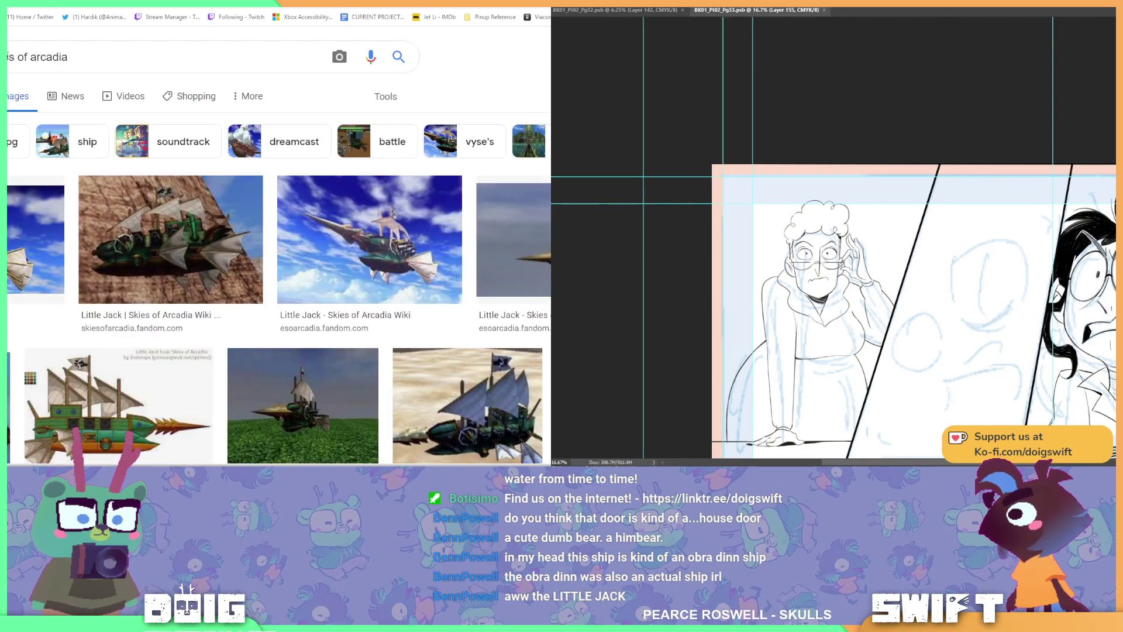